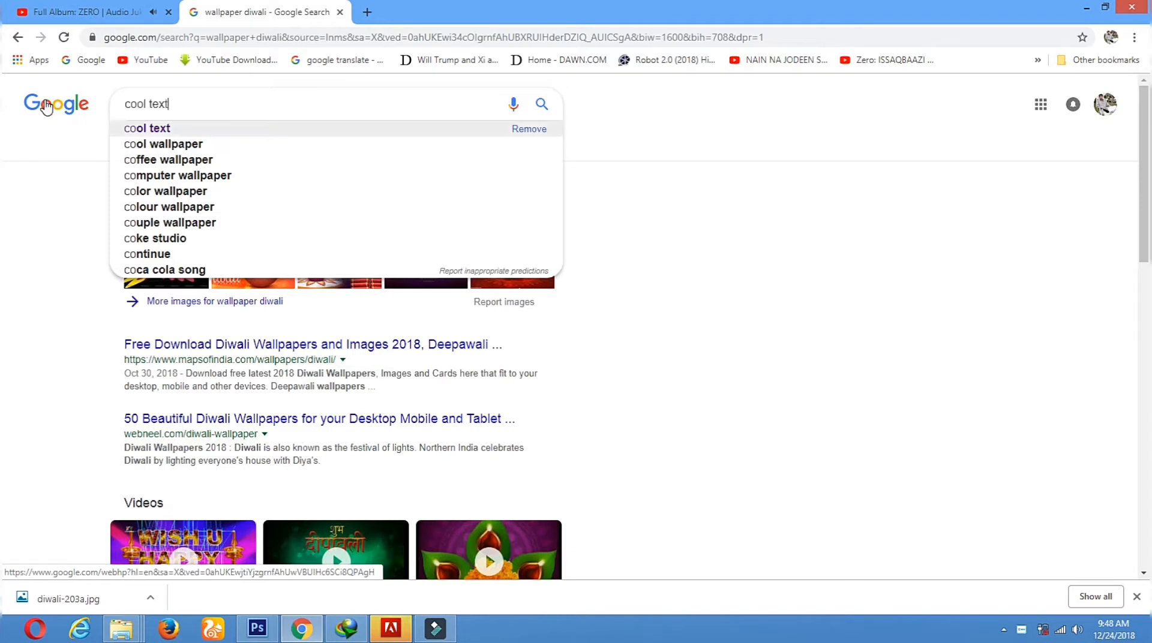
Find the Cool Text Graphics Generator site with a web search for "cool text" and open its Tribal text style.
key("Return")
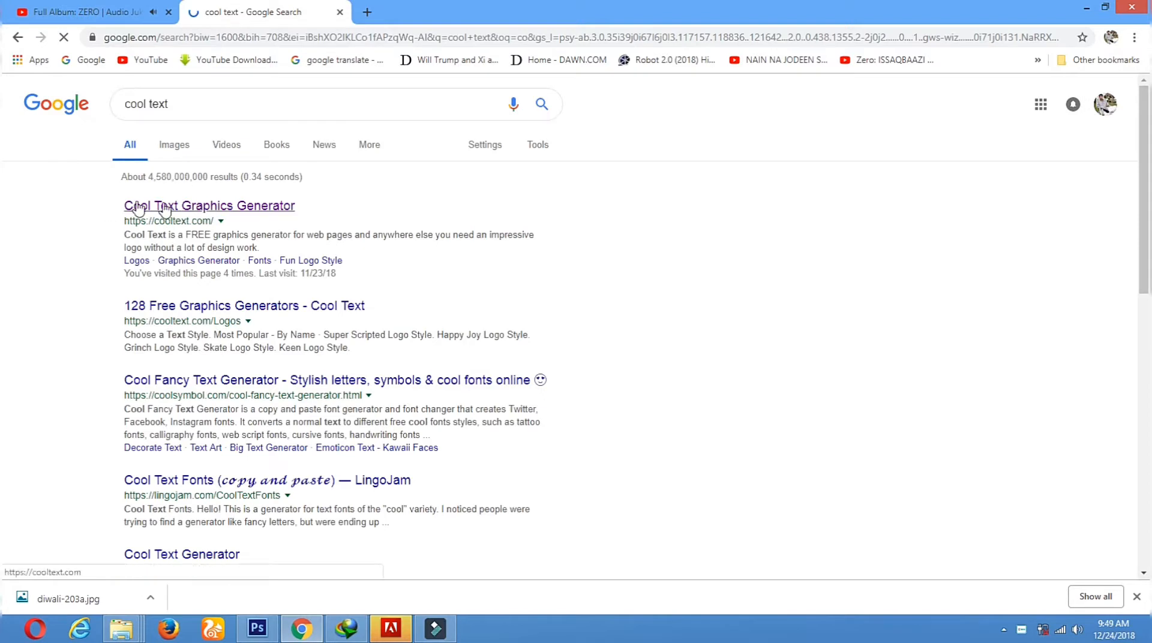
left_click(130, 207)
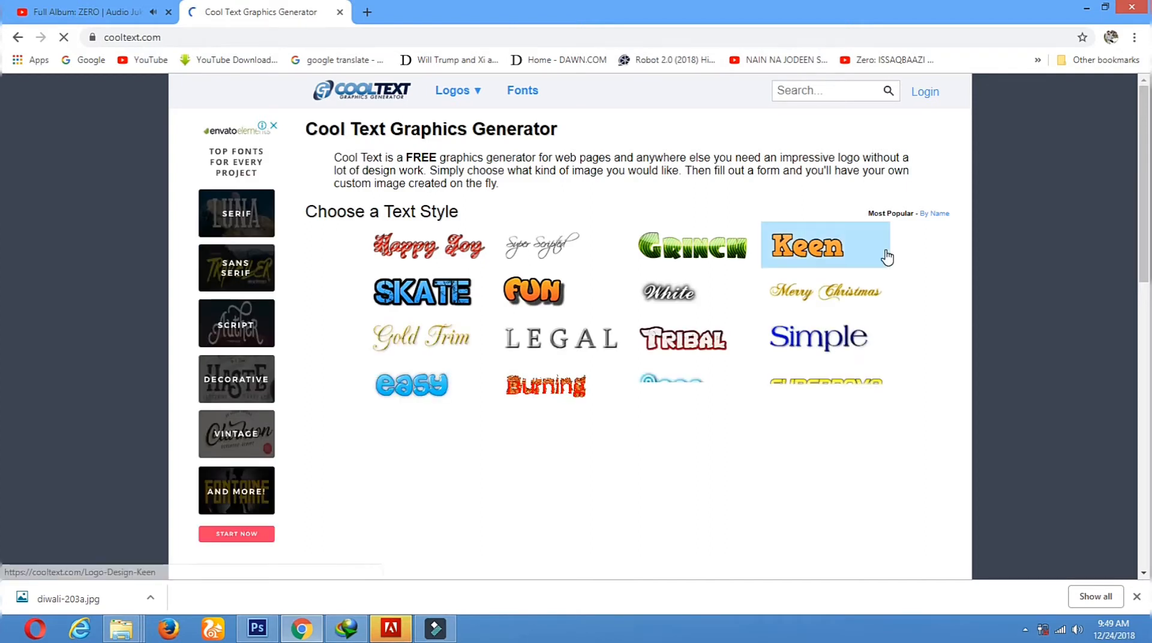
scroll(887, 257, "down", 1)
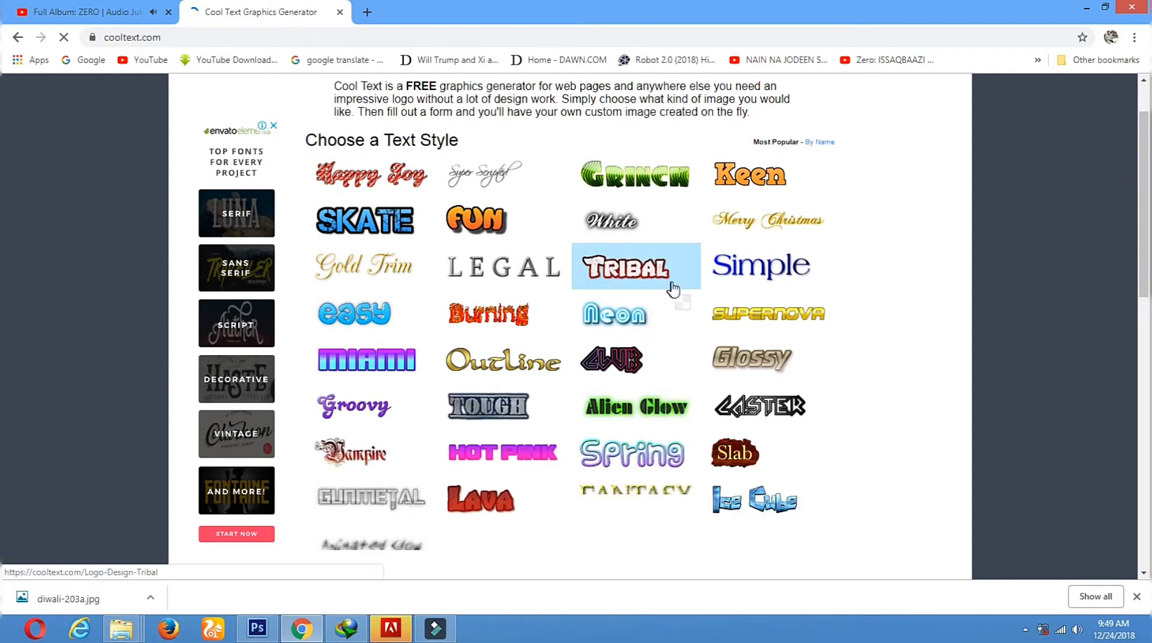
scroll(673, 290, "down", 2)
scroll(678, 292, "up", 1)
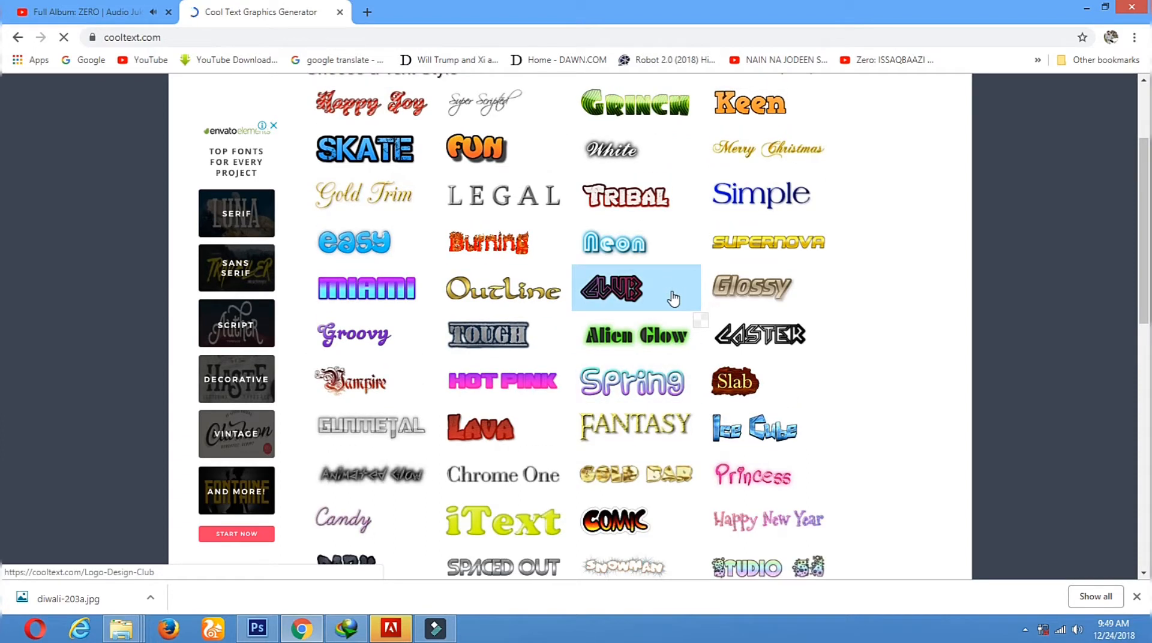
left_click(565, 251)
Replace the logo text with "2 0 9" in the Tribal text generator.
double_click(450, 236)
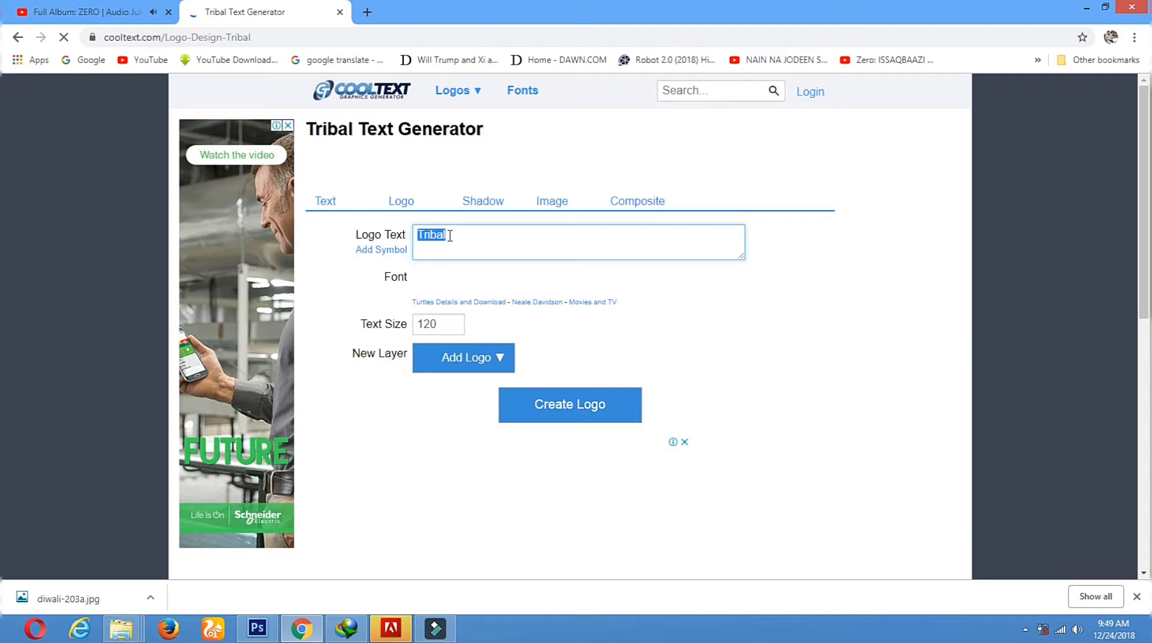
type("20 9")
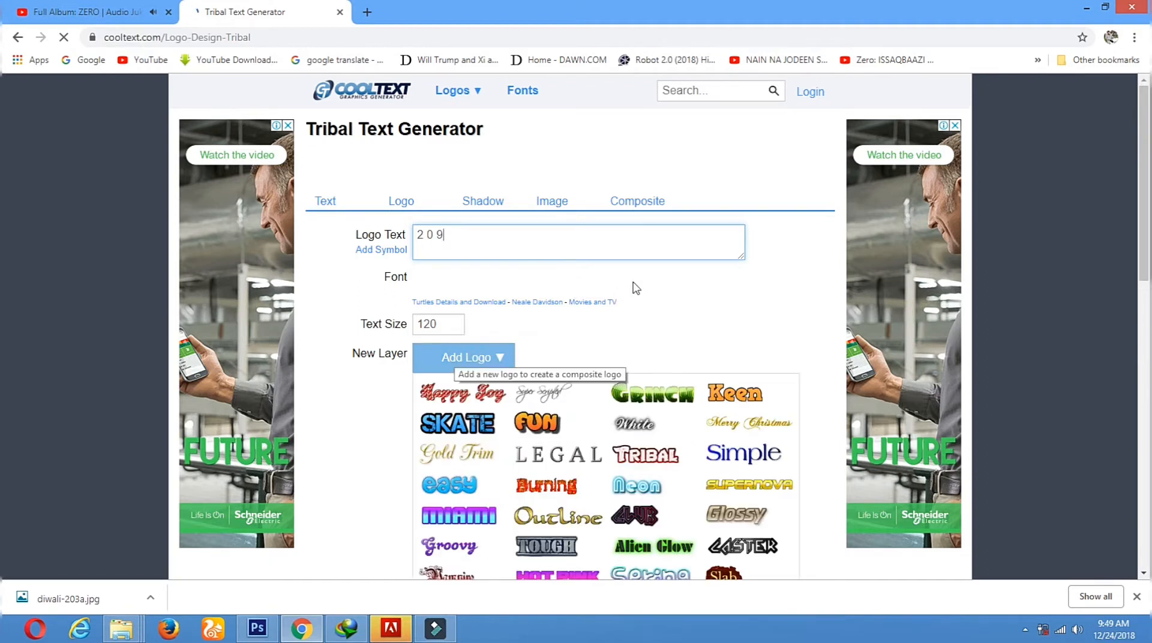
scroll(654, 281, "down", 2)
scroll(654, 281, "up", 2)
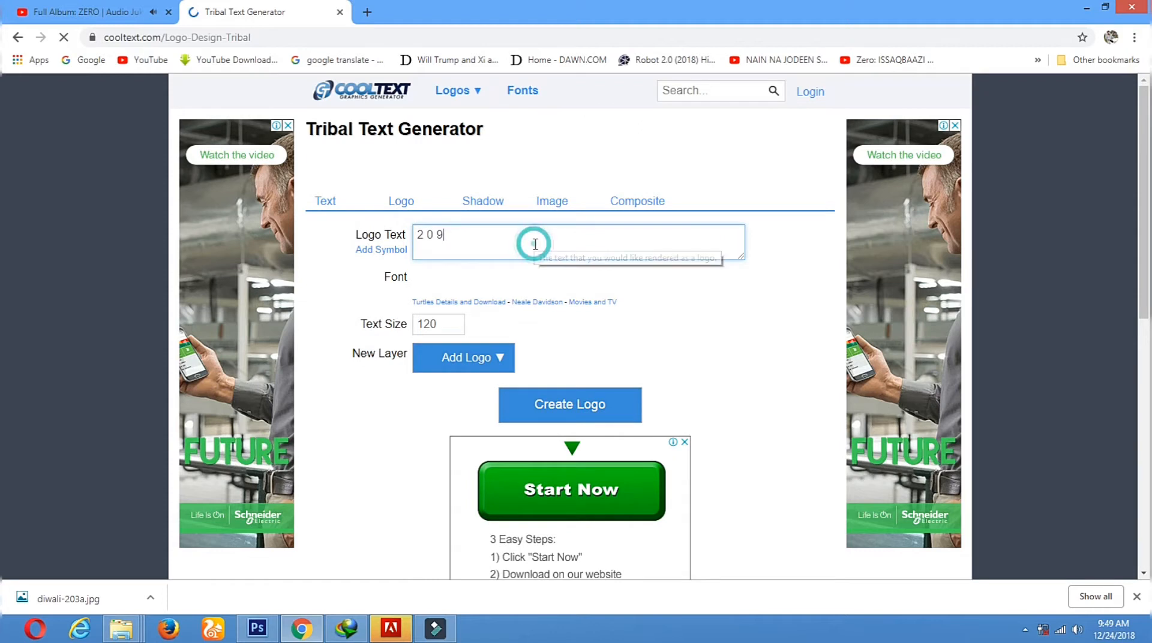
left_click(768, 356)
mouse_move(505, 363)
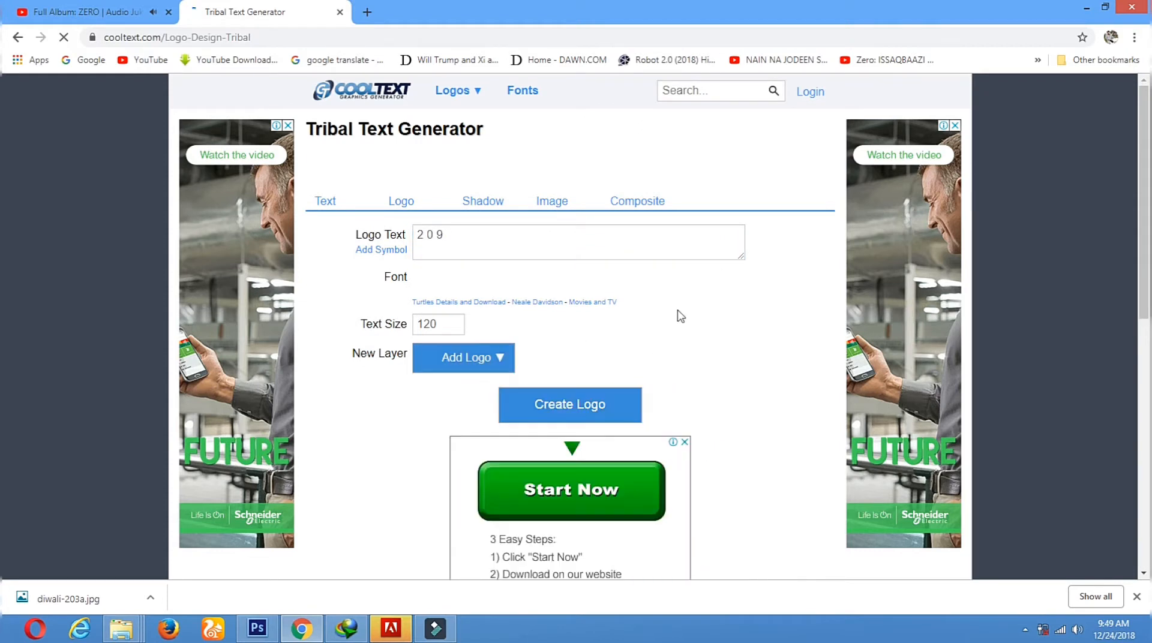
left_click(579, 397)
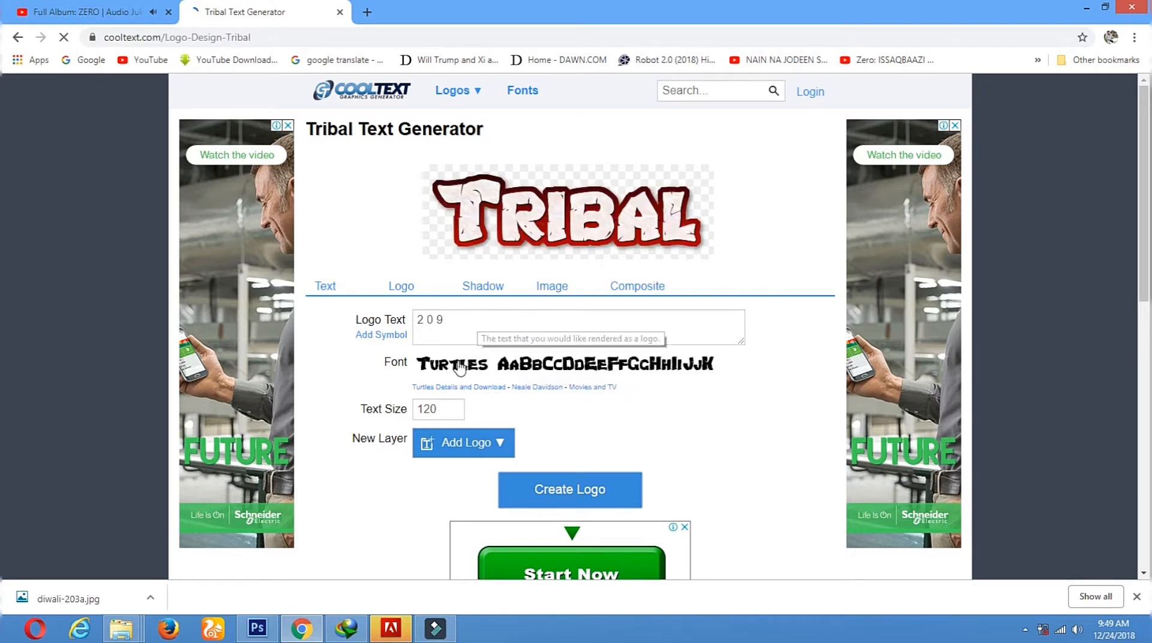
triple_click(462, 323)
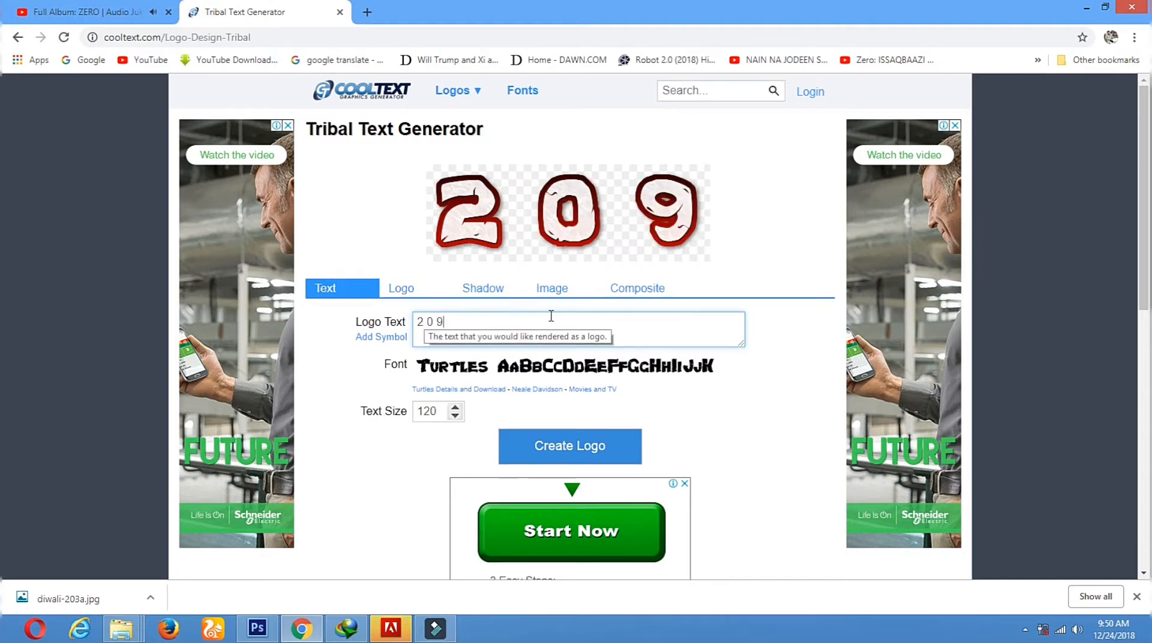
Create the Tribal logo and download the generated image.
left_click(551, 456)
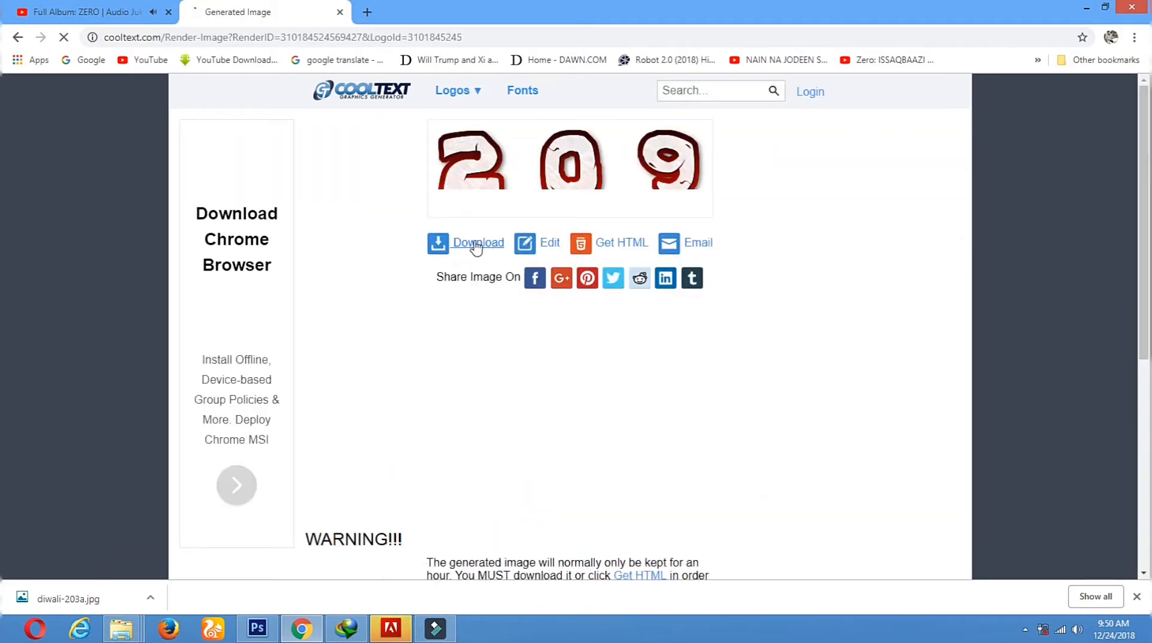
left_click(480, 242)
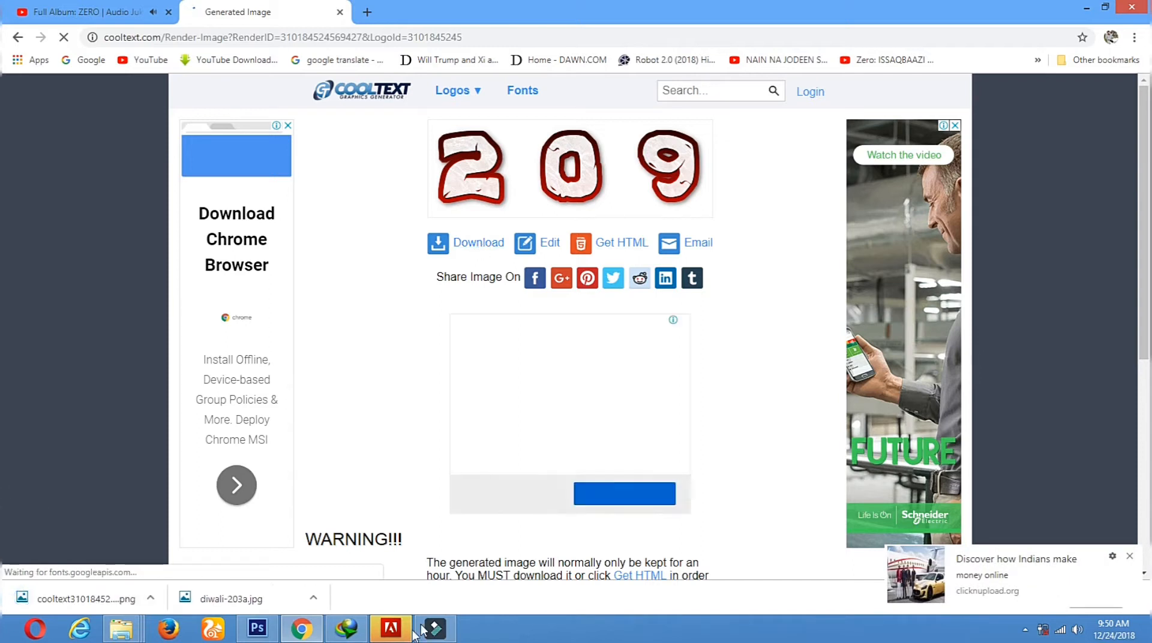
Switch to Photoshop and browse to the Downloads folder for a file to open.
left_click(257, 628)
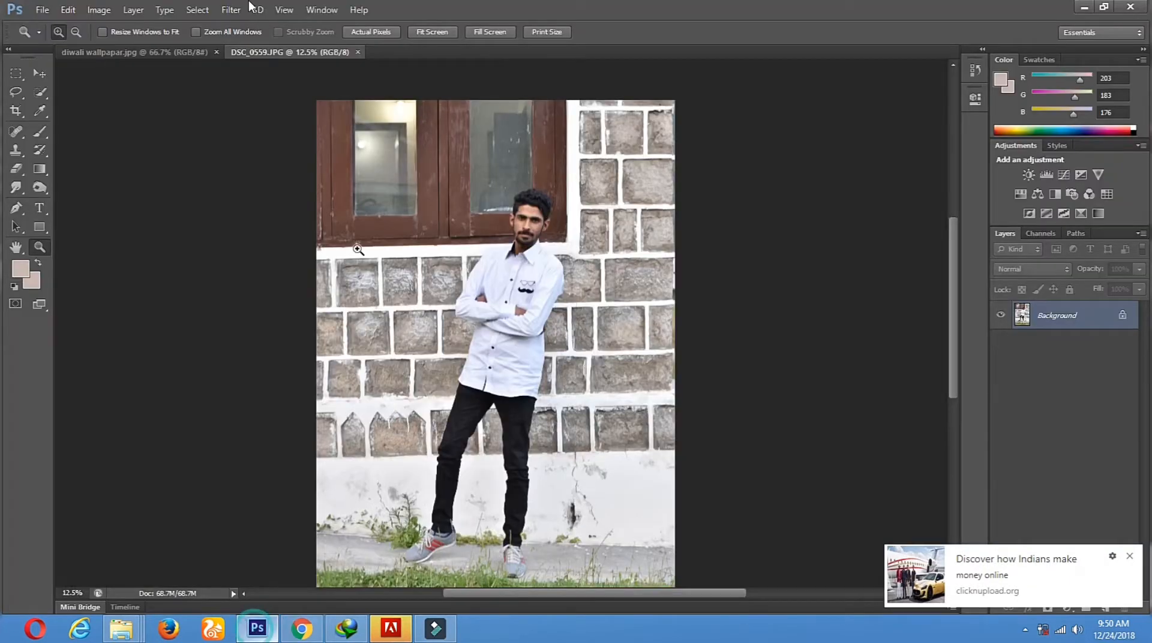
left_click(42, 10)
left_click(81, 37)
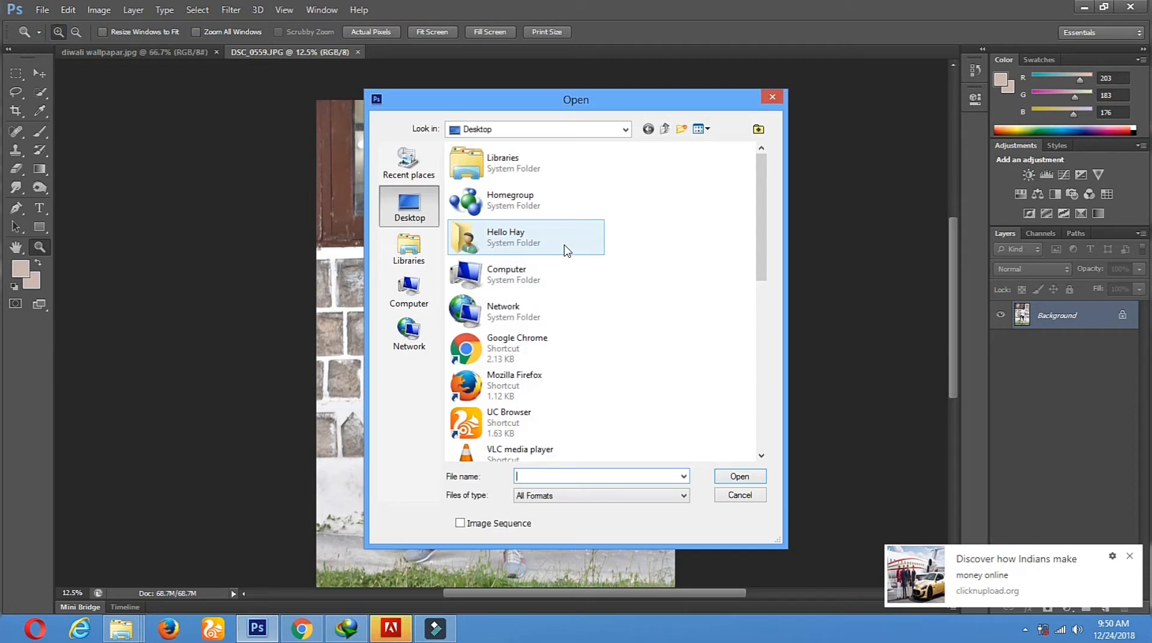
scroll(527, 246, "down", 1)
scroll(526, 246, "up", 1)
left_click(520, 233)
double_click(526, 269)
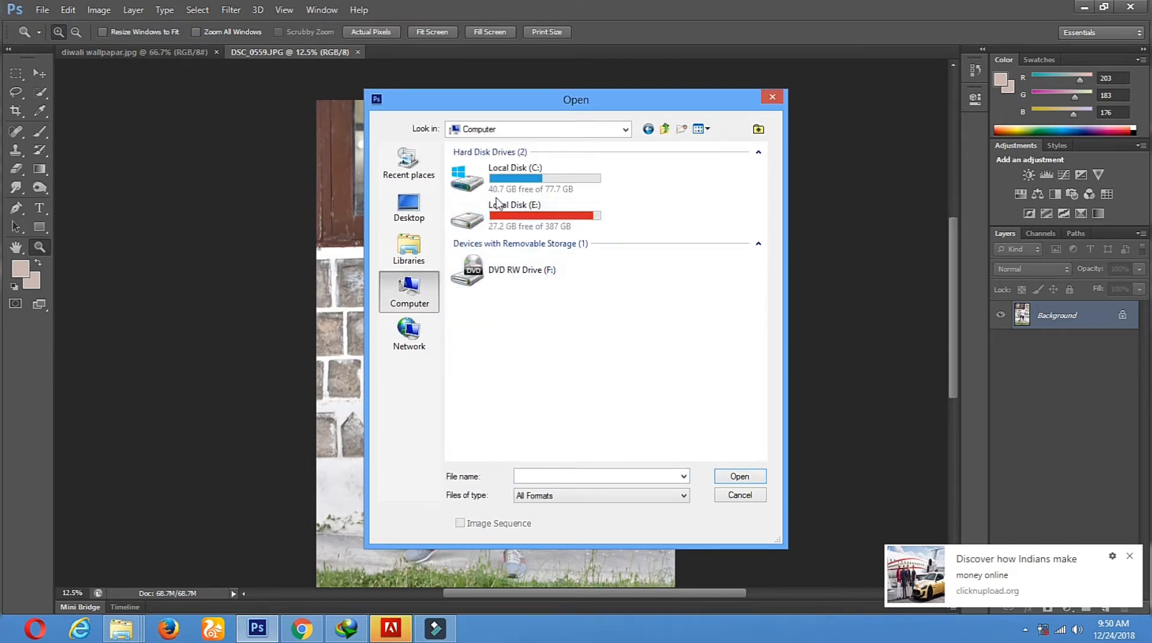
left_click(422, 198)
double_click(523, 246)
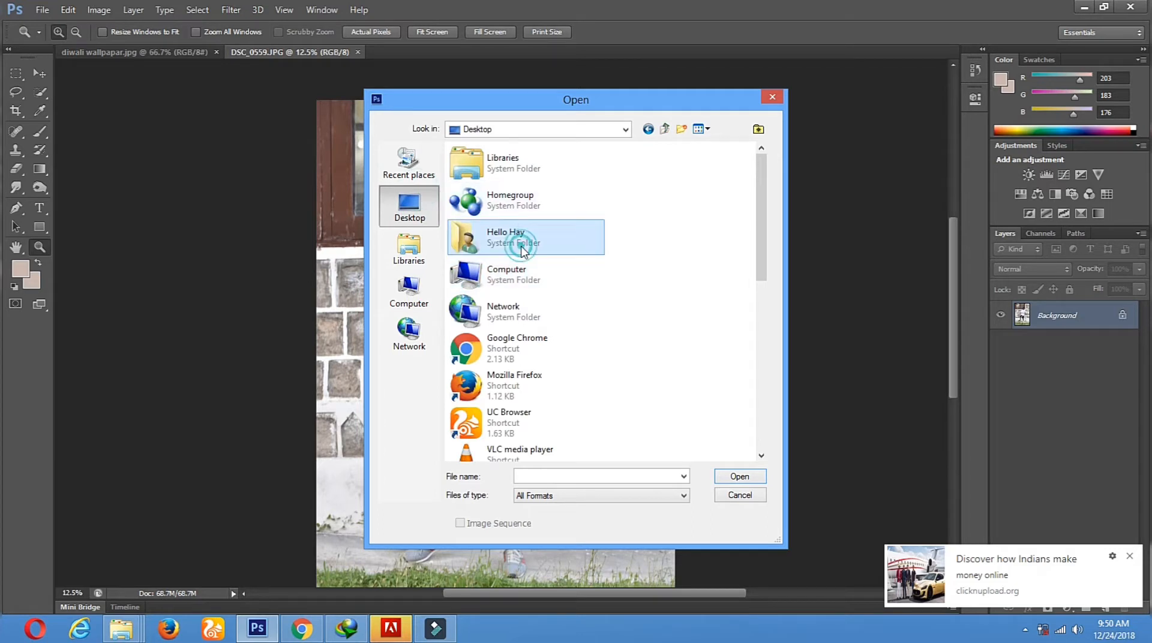
double_click(578, 174)
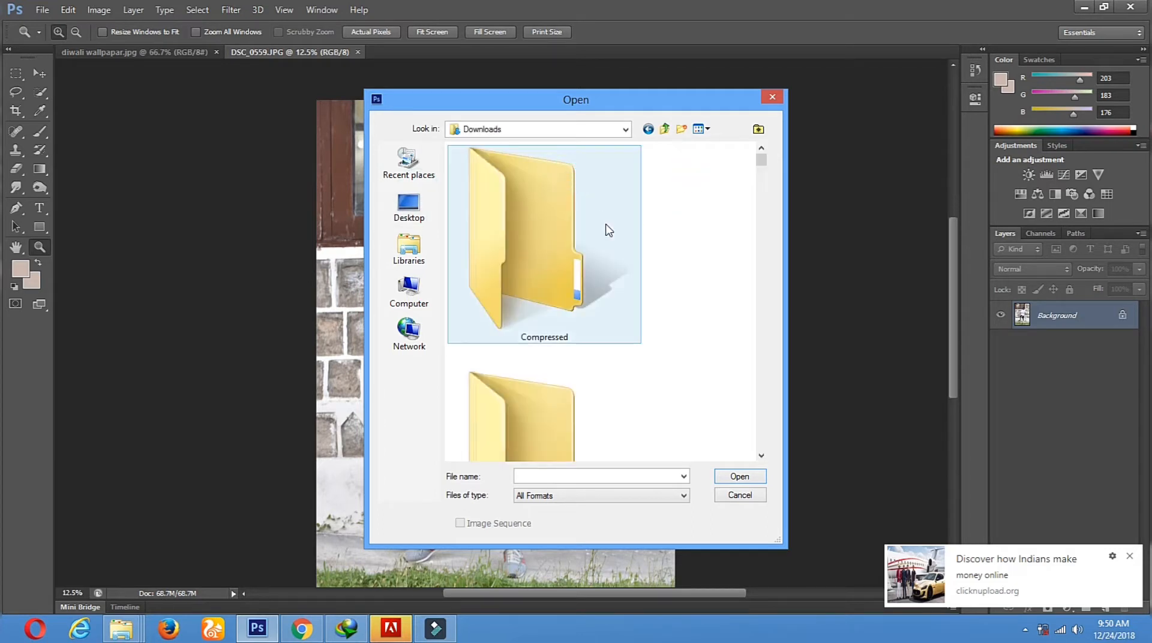
Show the Downloads files as large icons and open the downloaded cooltext PNG logo.
scroll(609, 237, "down", 2)
scroll(611, 245, "down", 6)
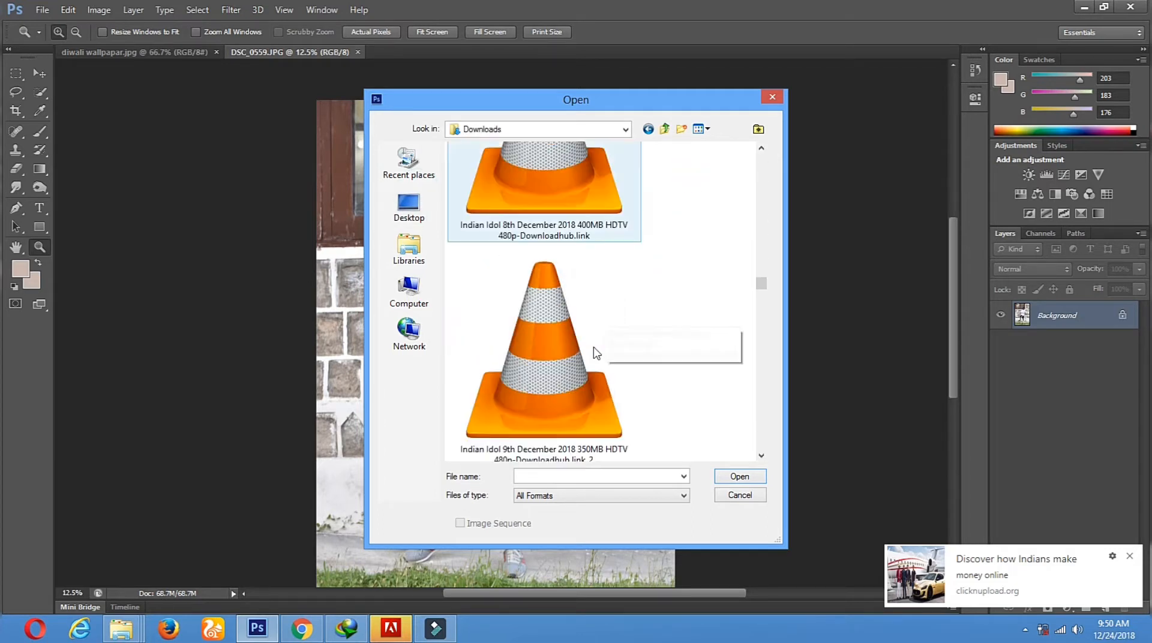
left_click(708, 130)
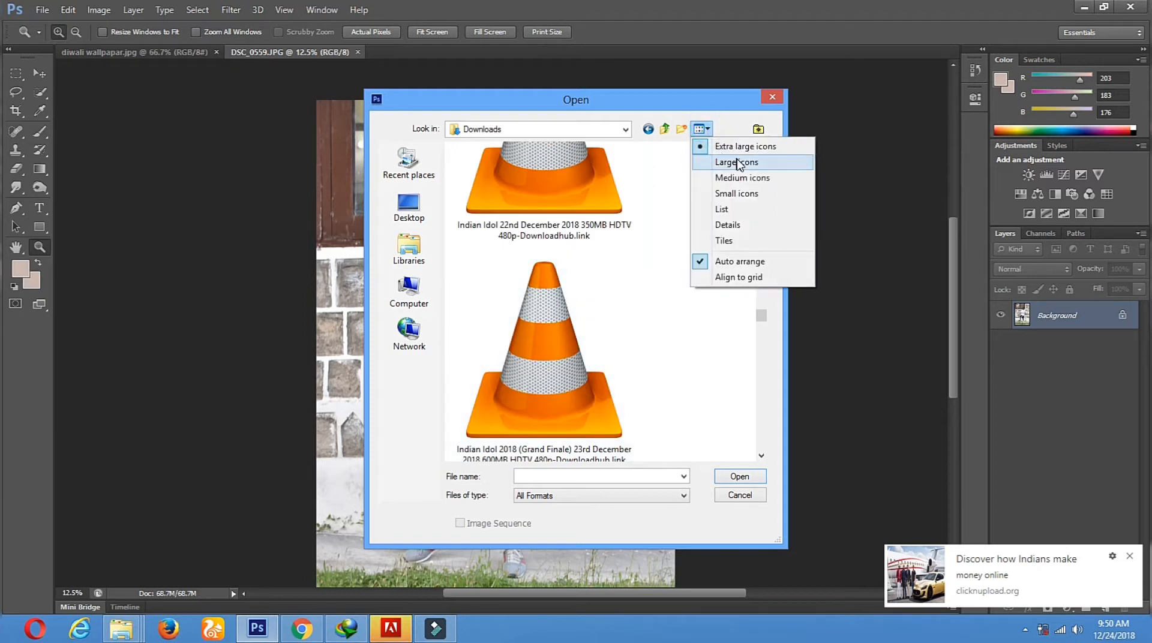
left_click(733, 157)
scroll(665, 360, "up", 10)
double_click(635, 309)
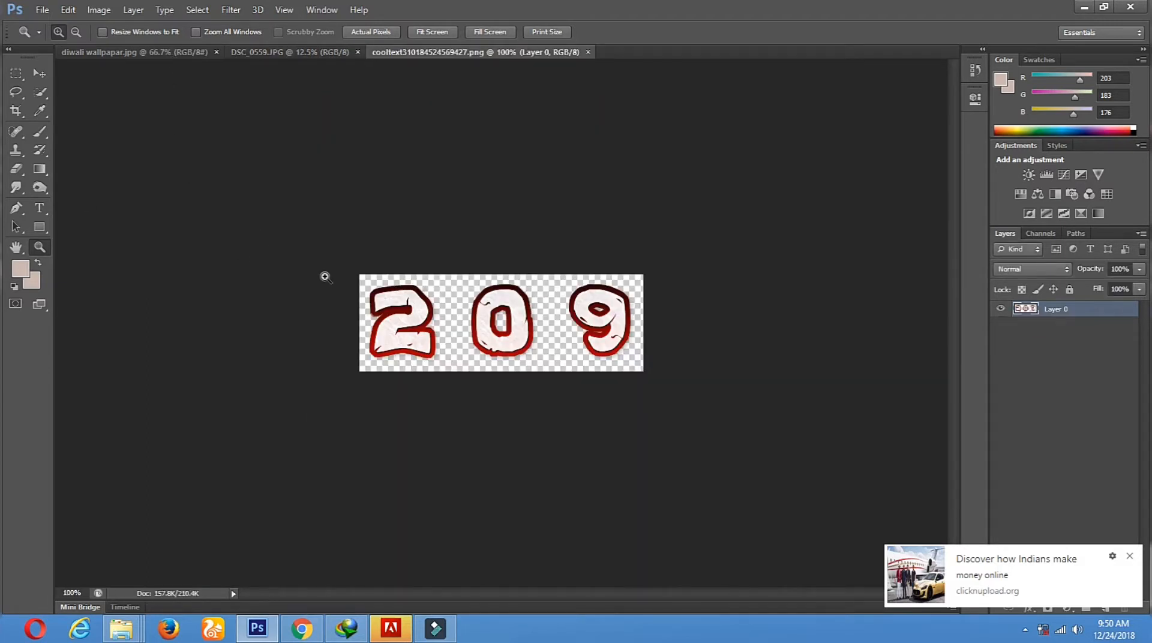
Move the 2 0 9 logo into the diwali wallpapar.jpg document and place it left of the wallpaper's centre.
left_click(39, 73)
left_click_drag(491, 322, 389, 283)
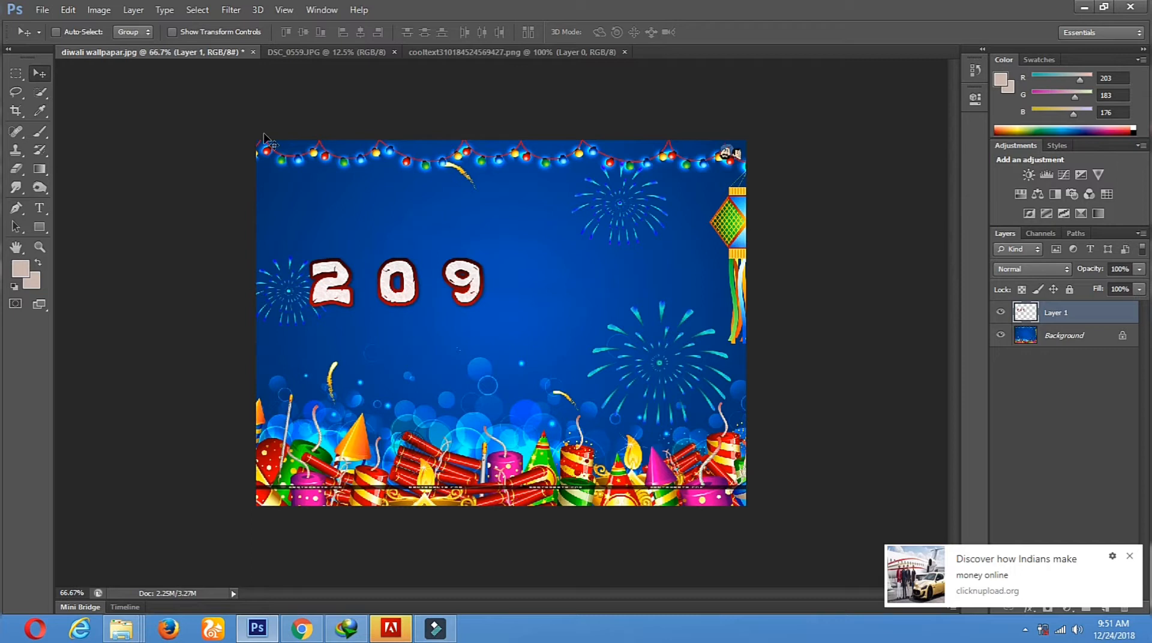
left_click_drag(467, 280, 491, 300)
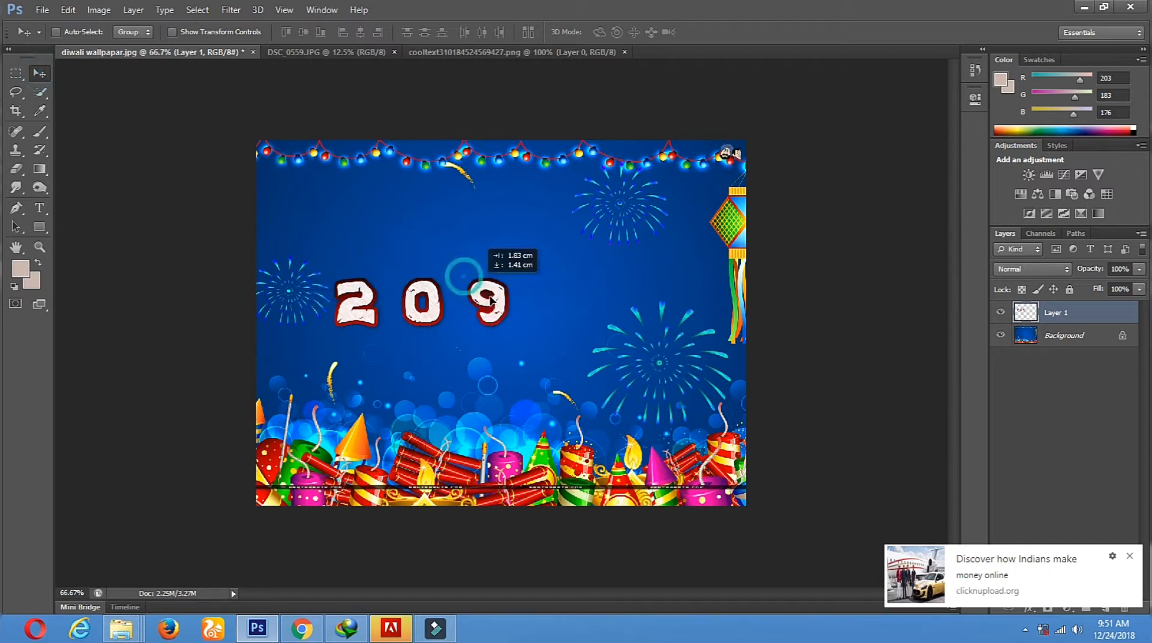
Show transform controls, enlarge the 2 0 9 logo to span most of the wallpaper's width and centre it.
left_click(172, 32)
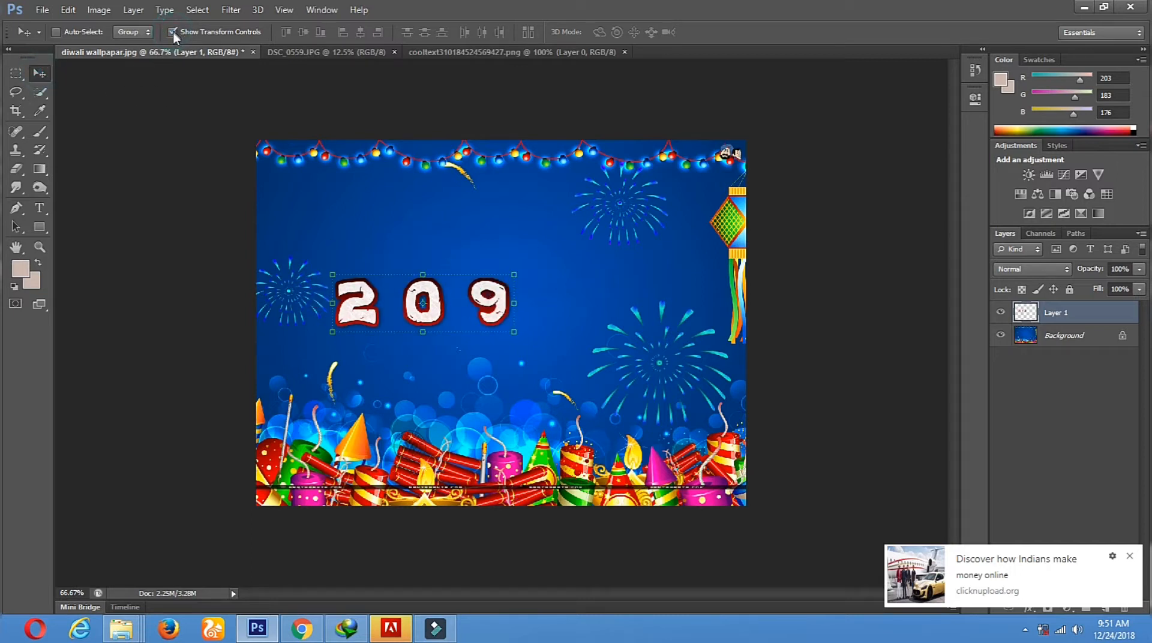
left_click_drag(511, 275, 735, 243)
mouse_move(643, 291)
left_mouse_down()
mouse_move(636, 282)
mouse_move(626, 296)
left_mouse_up()
left_click(38, 75)
left_click(536, 240)
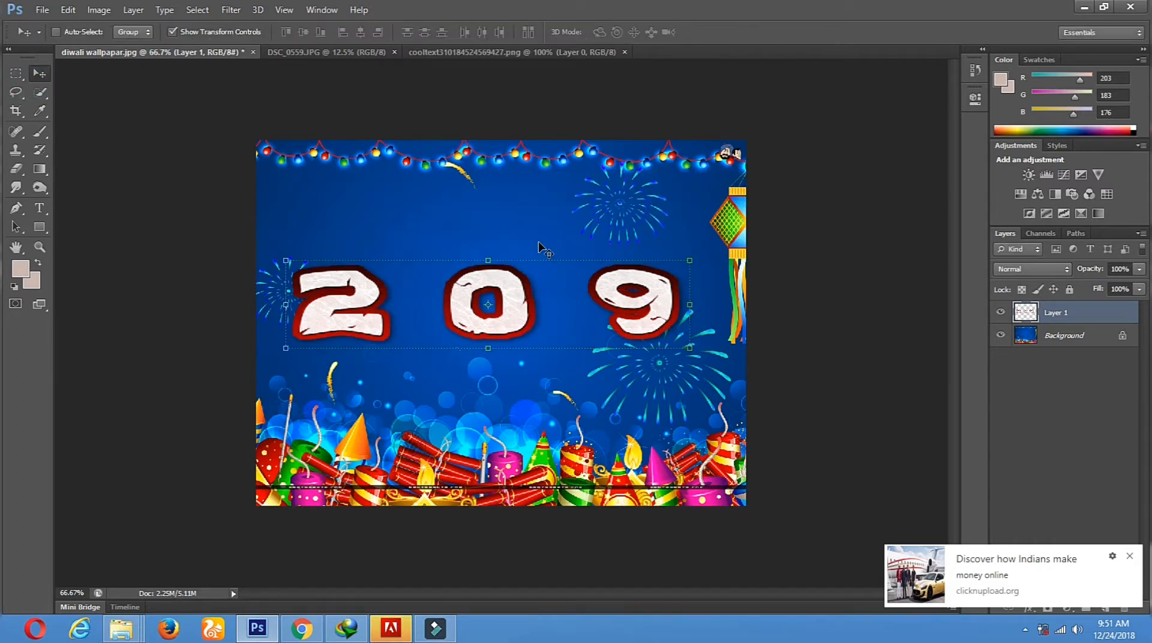
In DSC_0559.JPG, paint two Eraser strokes across the window and wall with brush sizes of 141 px and 199 px.
left_click(340, 54)
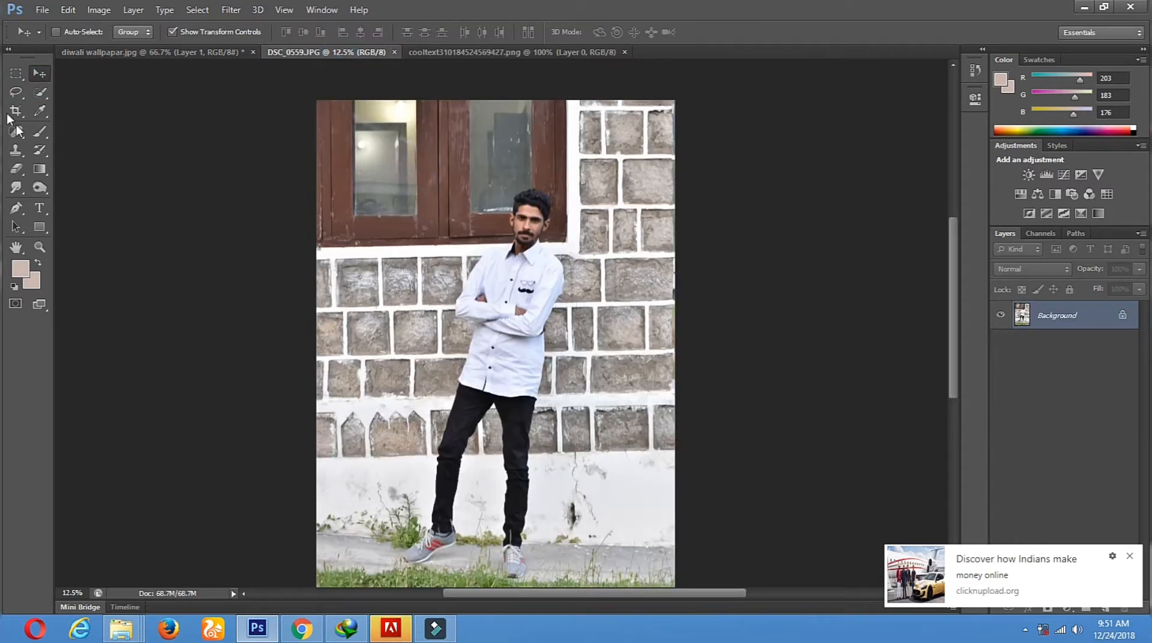
left_click(17, 169)
right_click(349, 246)
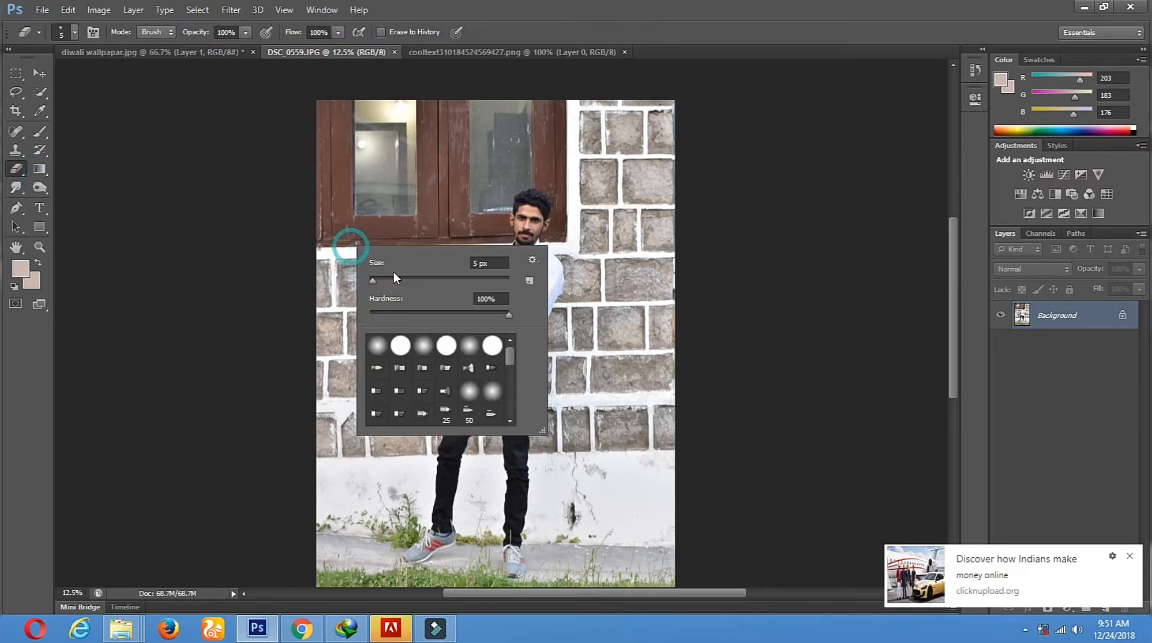
left_click_drag(381, 173, 347, 296)
right_click(400, 258)
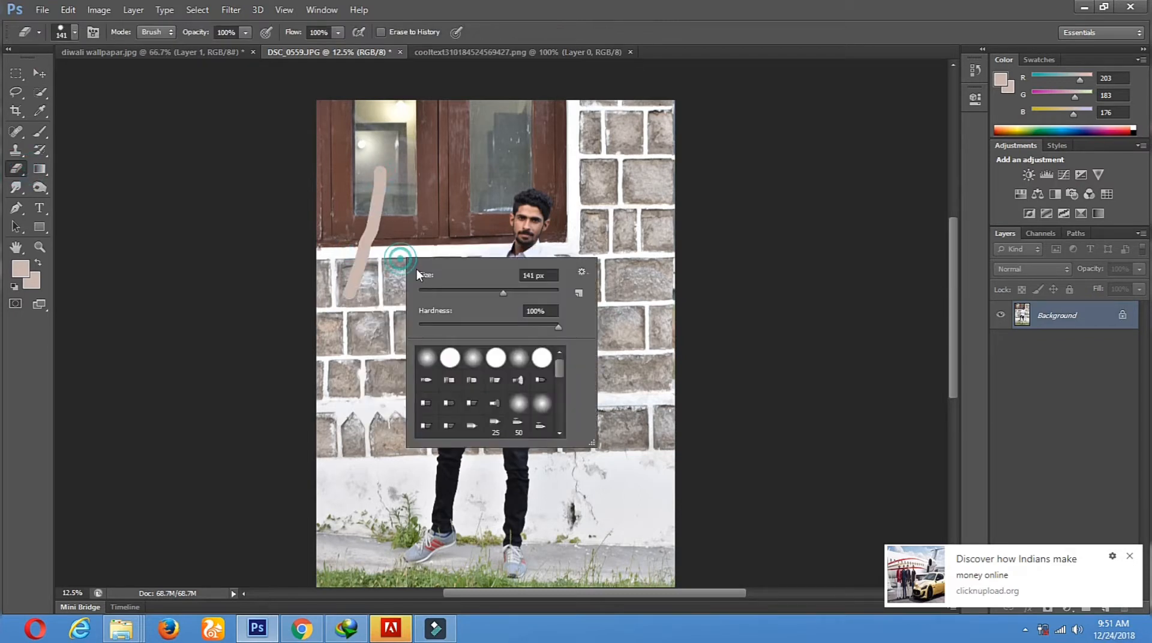
left_click_drag(396, 157, 367, 308)
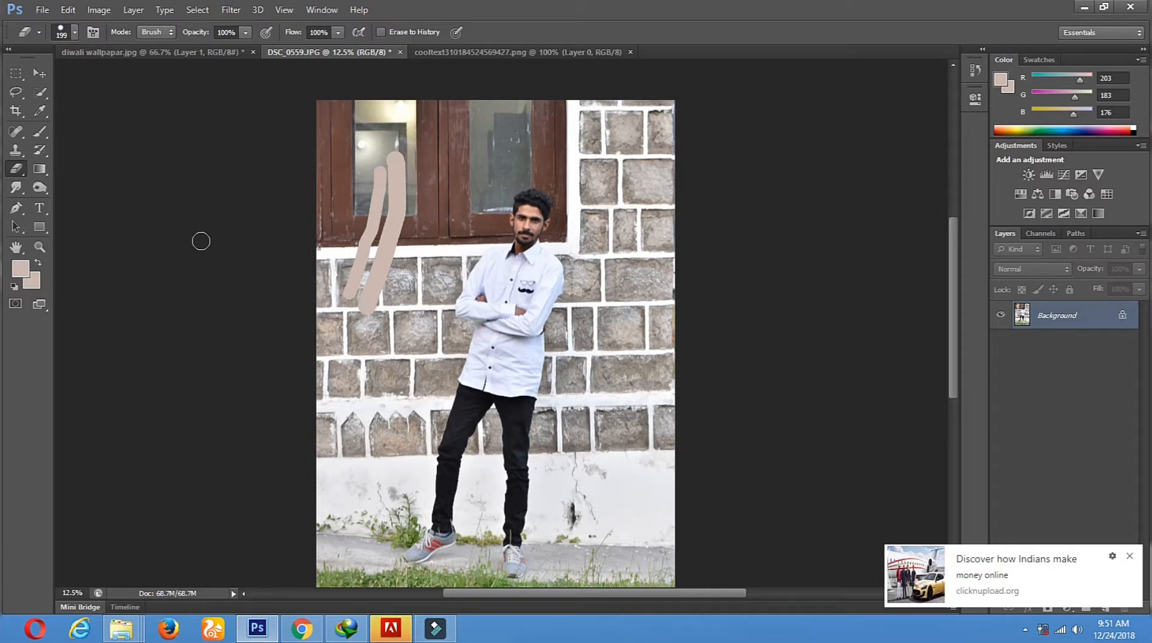
Make the two painted strokes over the window transparent with the Magic Eraser.
right_click(21, 174)
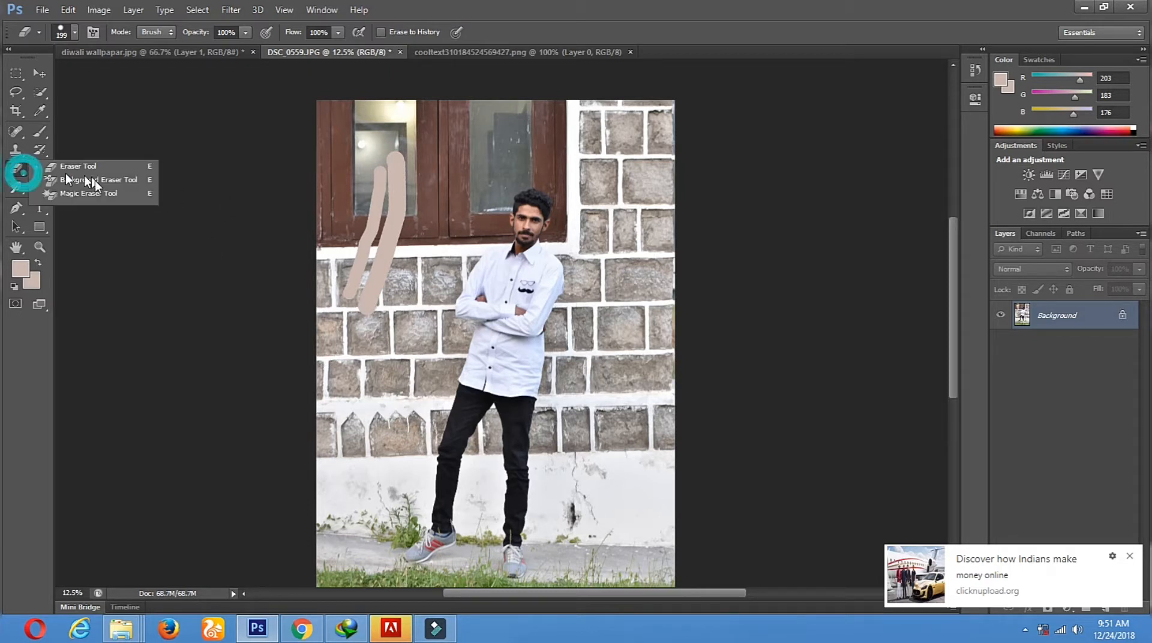
left_click(90, 194)
left_click(391, 239)
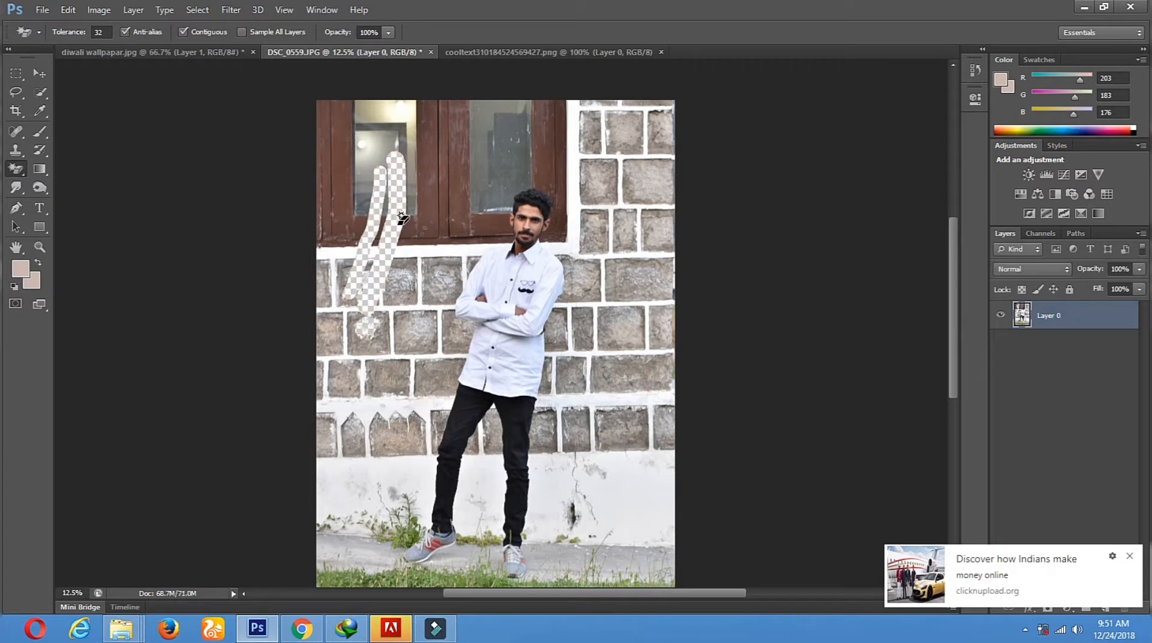
Erase the window and wall left of the man with the Eraser at a brush size of 432 px.
right_click(21, 174)
left_click(90, 165)
right_click(420, 265)
left_click_drag(528, 298, 559, 299)
mouse_move(396, 184)
left_mouse_down()
mouse_move(455, 106)
mouse_move(313, 125)
mouse_move(480, 105)
mouse_move(308, 109)
mouse_move(464, 154)
mouse_move(399, 52)
mouse_move(360, 285)
mouse_move(330, 312)
mouse_move(317, 380)
mouse_move(357, 343)
mouse_move(400, 343)
mouse_move(424, 371)
mouse_move(387, 489)
mouse_move(360, 499)
mouse_move(329, 390)
mouse_move(324, 479)
mouse_move(354, 543)
left_mouse_up()
Enlarge the Eraser brush to 1057 px and erase the remaining background above and beside the man.
right_click(616, 214)
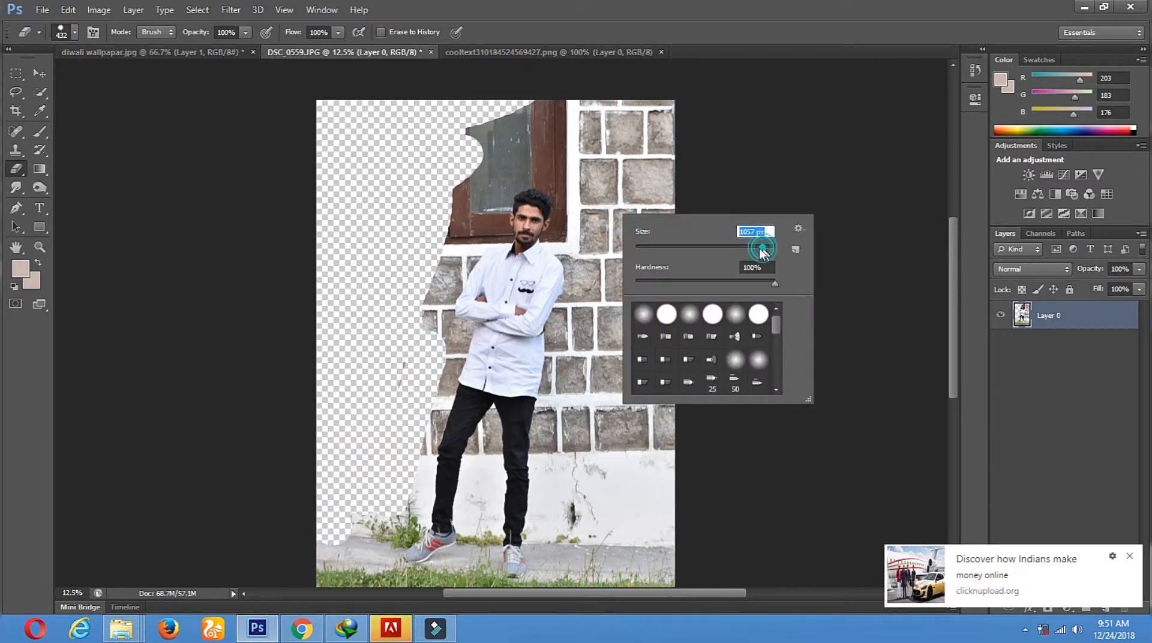
mouse_move(474, 120)
left_mouse_down()
mouse_move(492, 136)
mouse_move(541, 123)
mouse_move(647, 143)
mouse_move(675, 126)
mouse_move(627, 196)
mouse_move(633, 322)
mouse_move(610, 481)
mouse_move(619, 600)
mouse_move(649, 402)
mouse_move(595, 423)
mouse_move(630, 282)
left_mouse_up()
mouse_move(535, 198)
left_mouse_down()
mouse_move(380, 303)
mouse_move(372, 514)
mouse_move(328, 546)
mouse_move(337, 560)
left_mouse_up()
Erase the white wall between and beside the man's legs and the bricks between his thighs with the Magic Eraser.
left_click(356, 592)
scroll(666, 350, "up", 1)
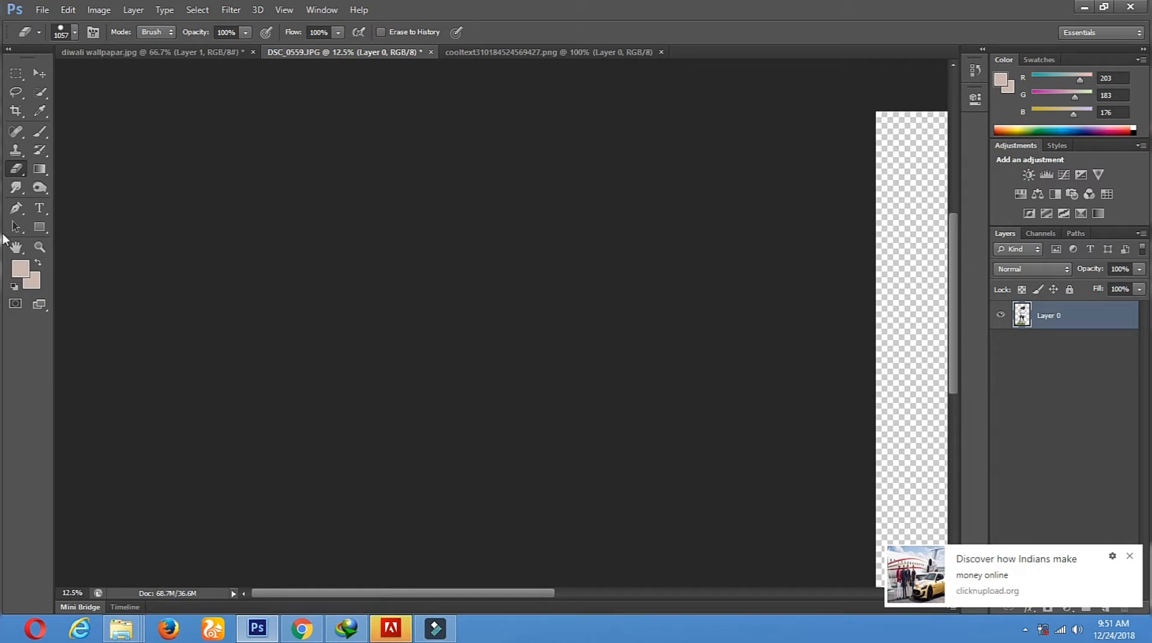
left_click(34, 252)
left_click(297, 282, "alt")
left_click(297, 281, "alt")
left_click(421, 293, "alt")
left_click(517, 285)
left_click(517, 284)
left_click(519, 284)
left_click(532, 397)
scroll(529, 406, "down", 3)
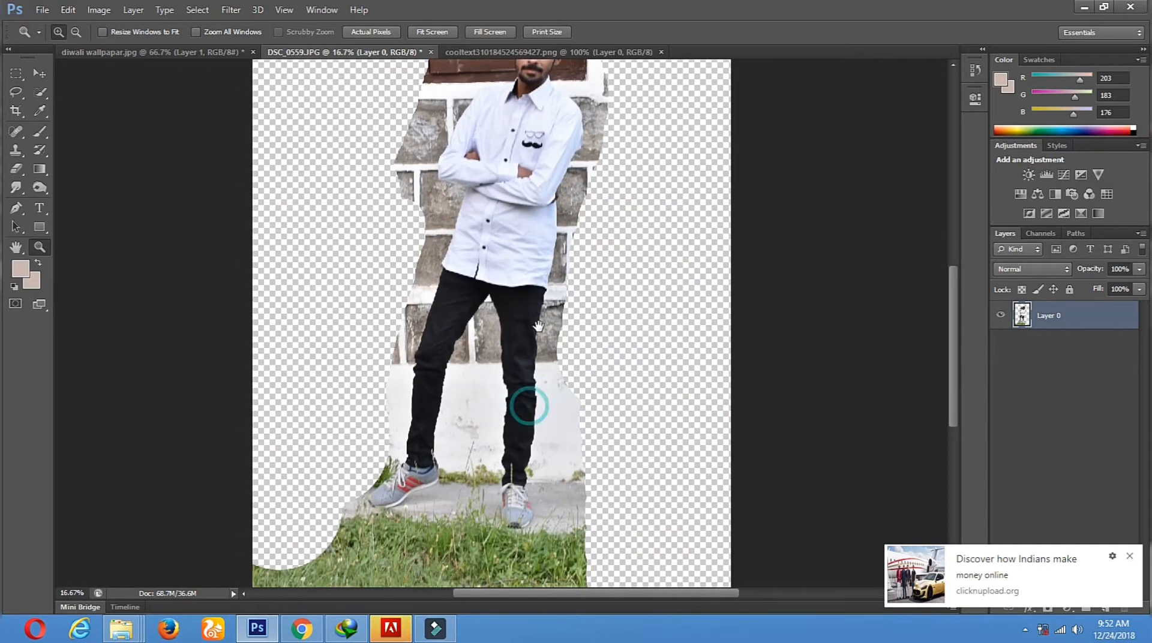
right_click(22, 187)
right_click(19, 173)
left_click(58, 196)
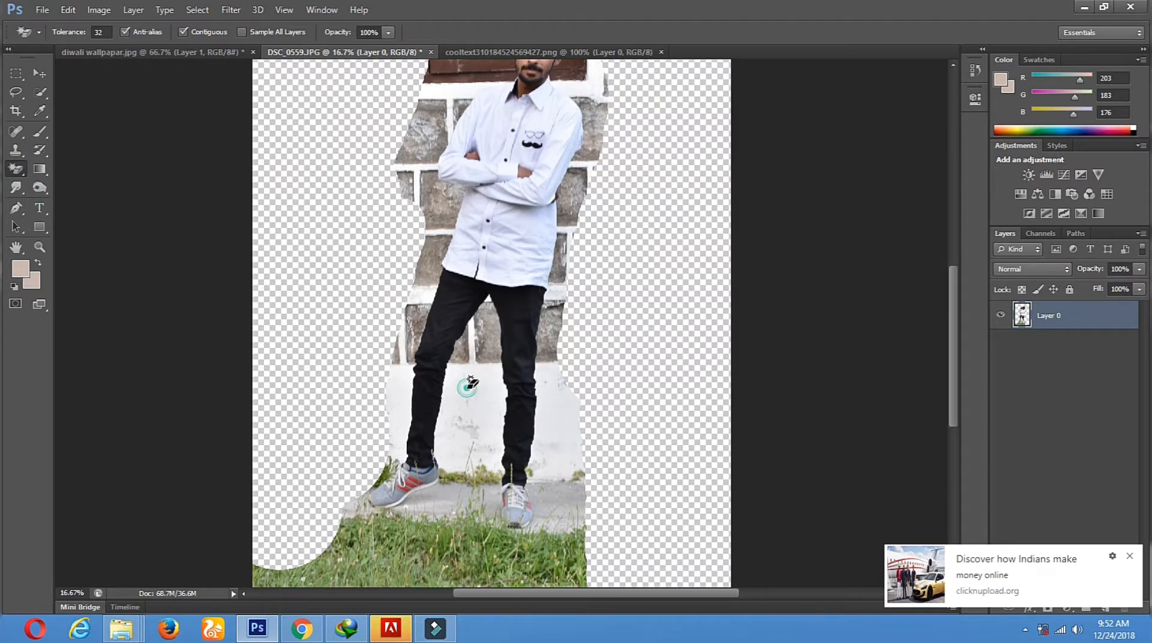
left_click(548, 372)
left_click(466, 339)
left_click(491, 330)
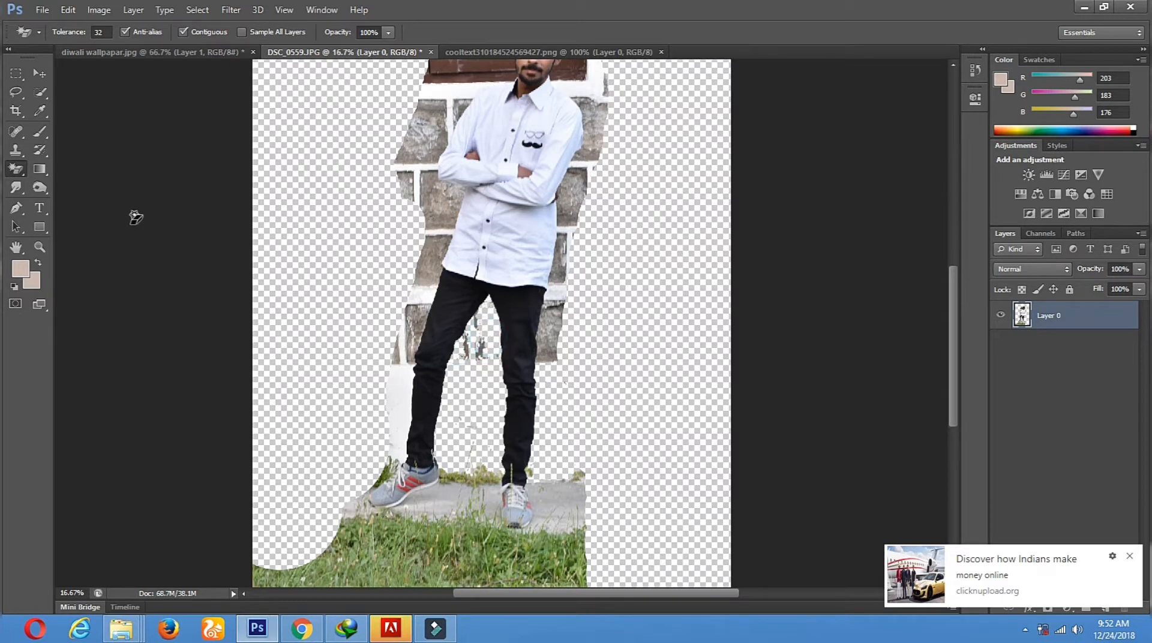
Erase the leftover wall specks between the man's legs with the Eraser, enlarging its brush to 123 px.
right_click(16, 170)
left_click(69, 163)
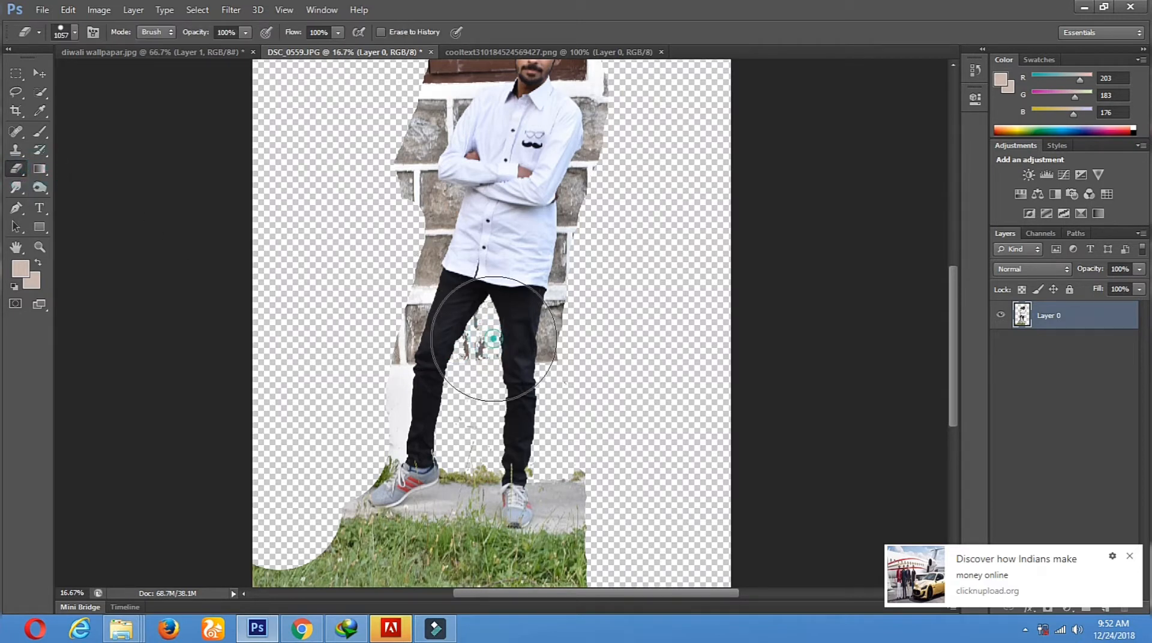
right_click(537, 372)
left_click(538, 373)
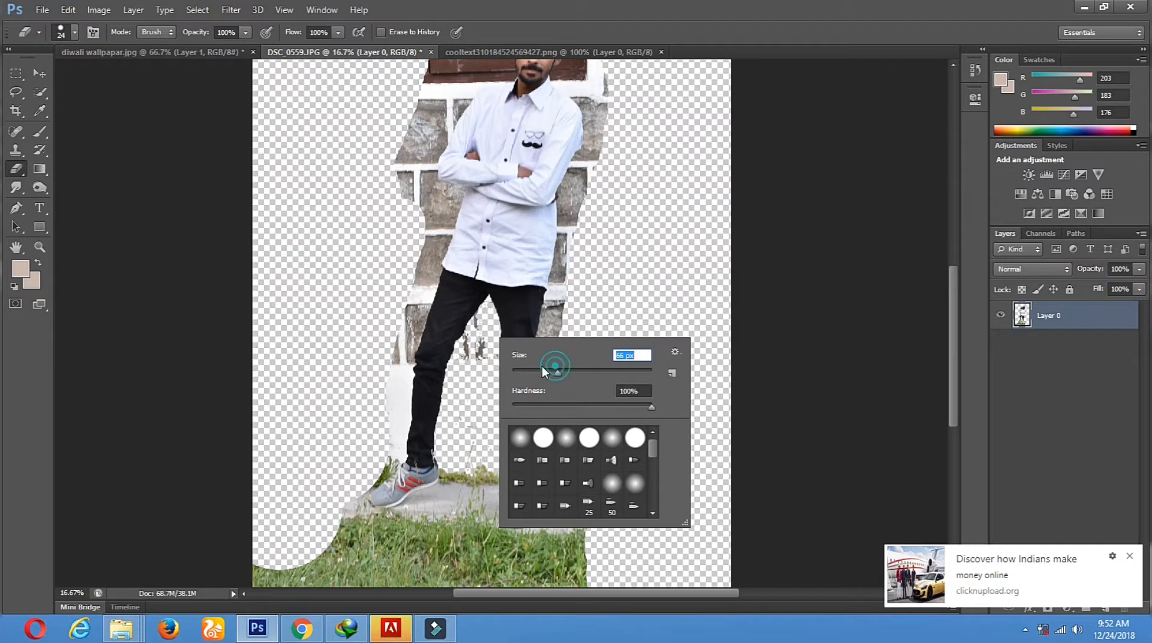
left_click_drag(472, 361, 471, 367)
right_click(471, 370)
left_click(546, 404)
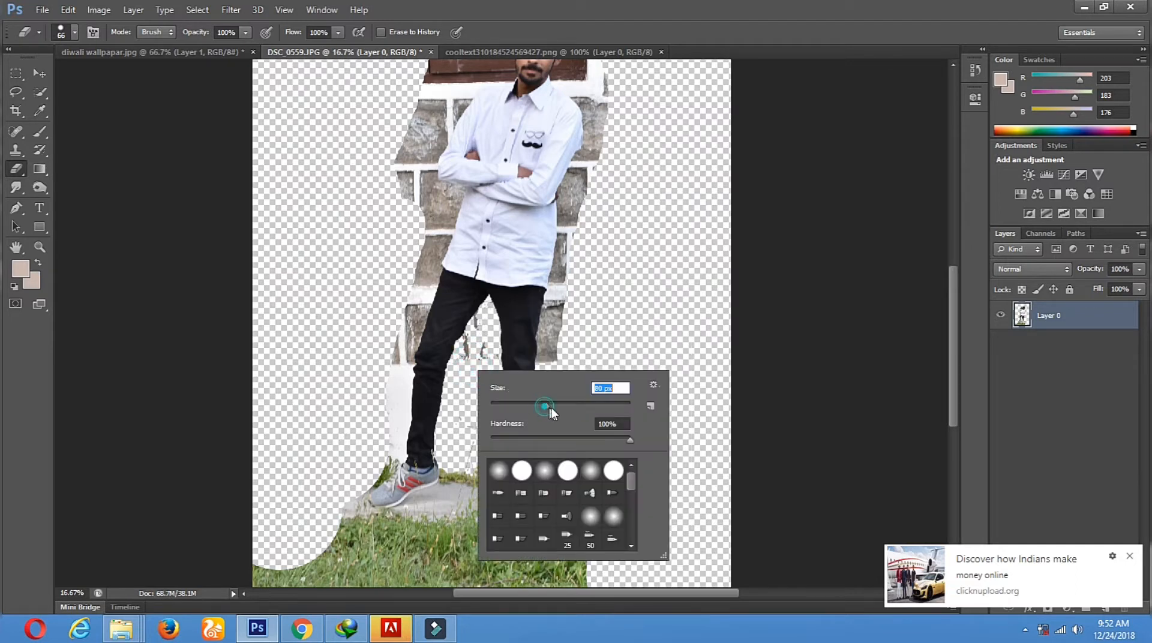
mouse_move(461, 356)
left_mouse_down()
mouse_move(476, 321)
mouse_move(484, 381)
left_mouse_up()
left_click_drag(463, 436, 458, 437)
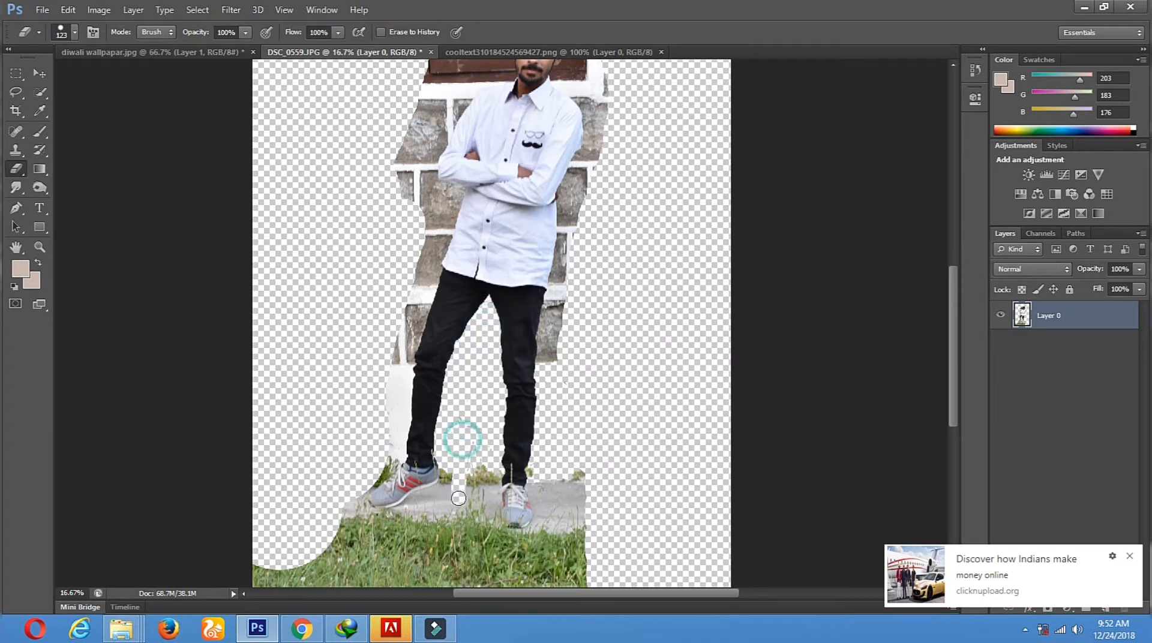
Set the Eraser size to 147 px and erase the pavement, grass and weeds around the shoe on the left.
scroll(504, 462, "down", 3)
right_click(655, 318)
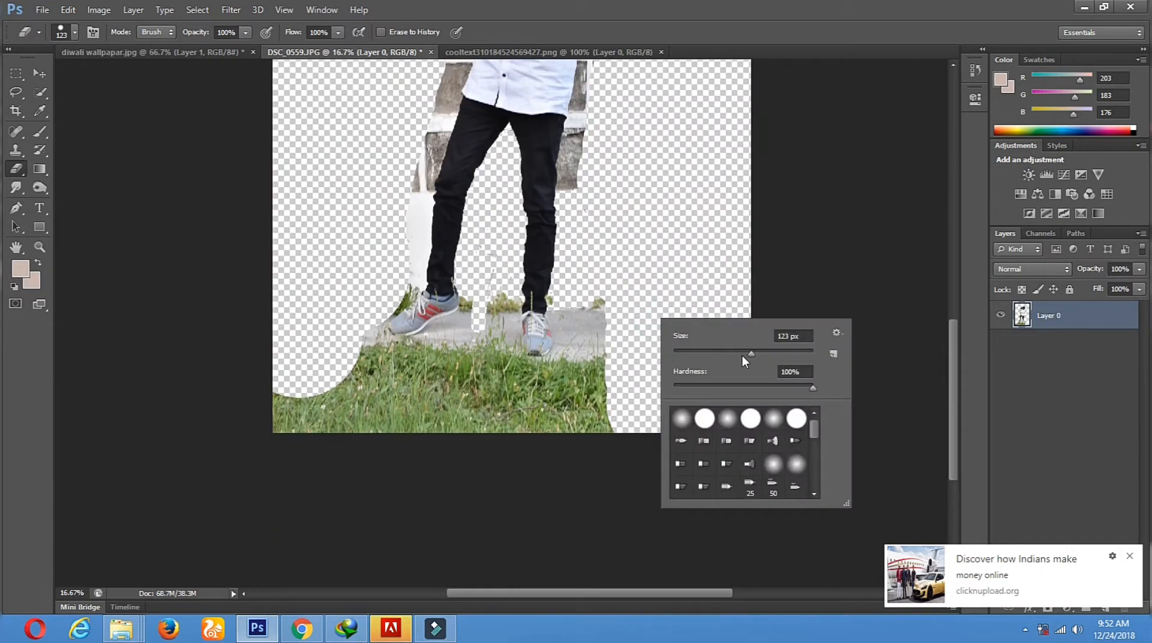
left_click_drag(742, 355, 759, 355)
mouse_move(471, 291)
left_mouse_down()
mouse_move(460, 321)
mouse_move(441, 327)
left_mouse_up()
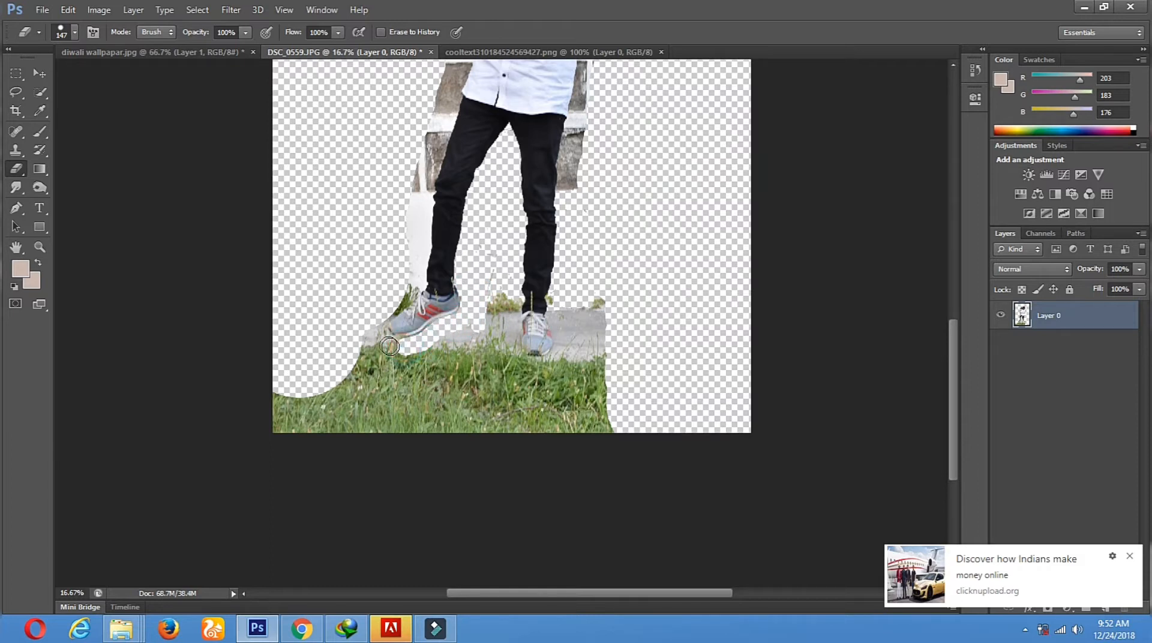
mouse_move(382, 339)
left_mouse_down()
mouse_move(377, 317)
mouse_move(412, 293)
mouse_move(422, 265)
left_mouse_up()
Remove the white wall and bricks beside the left-hand leg and hip with the Magic Eraser.
left_click(18, 168)
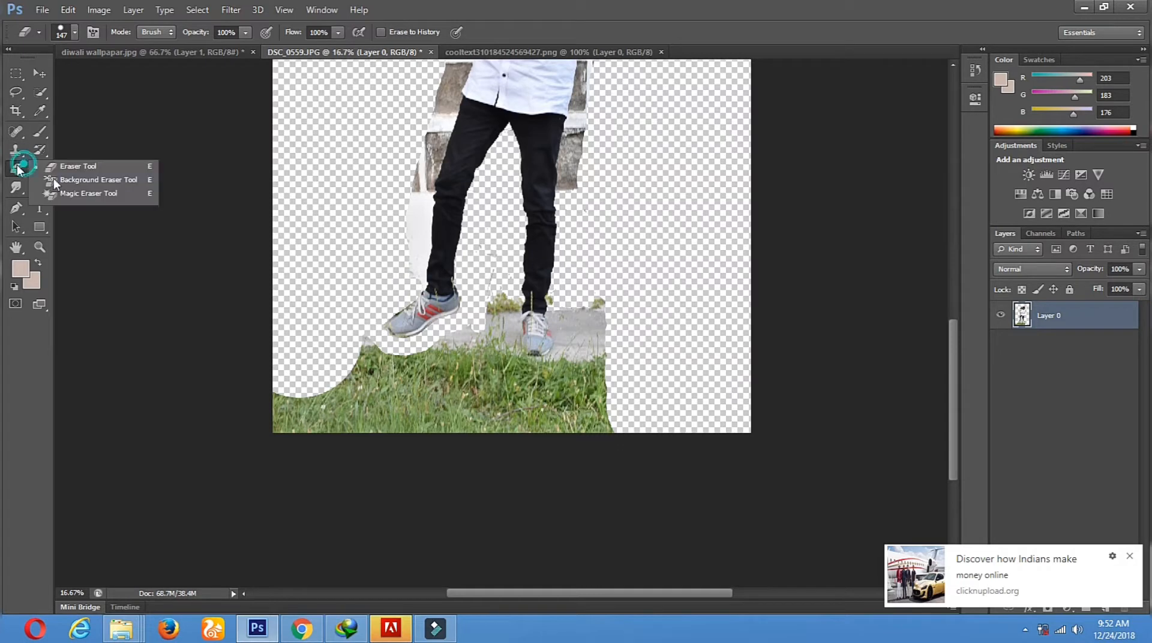
left_click(71, 194)
left_click(423, 223)
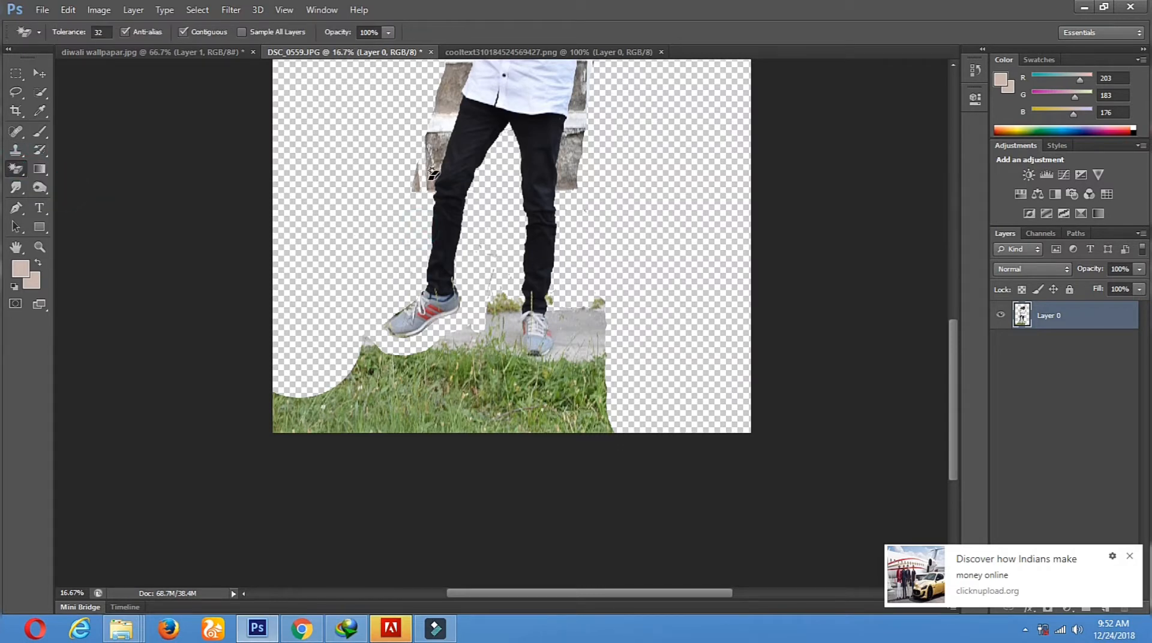
left_click(438, 153)
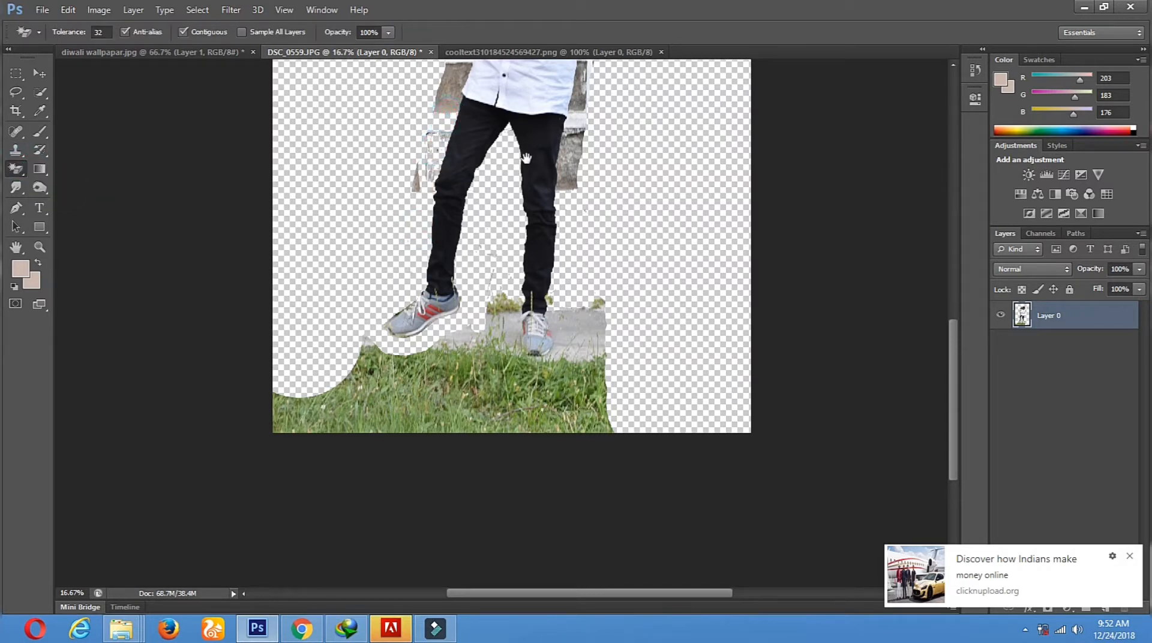
left_click_drag(527, 142, 474, 220)
left_click(445, 187)
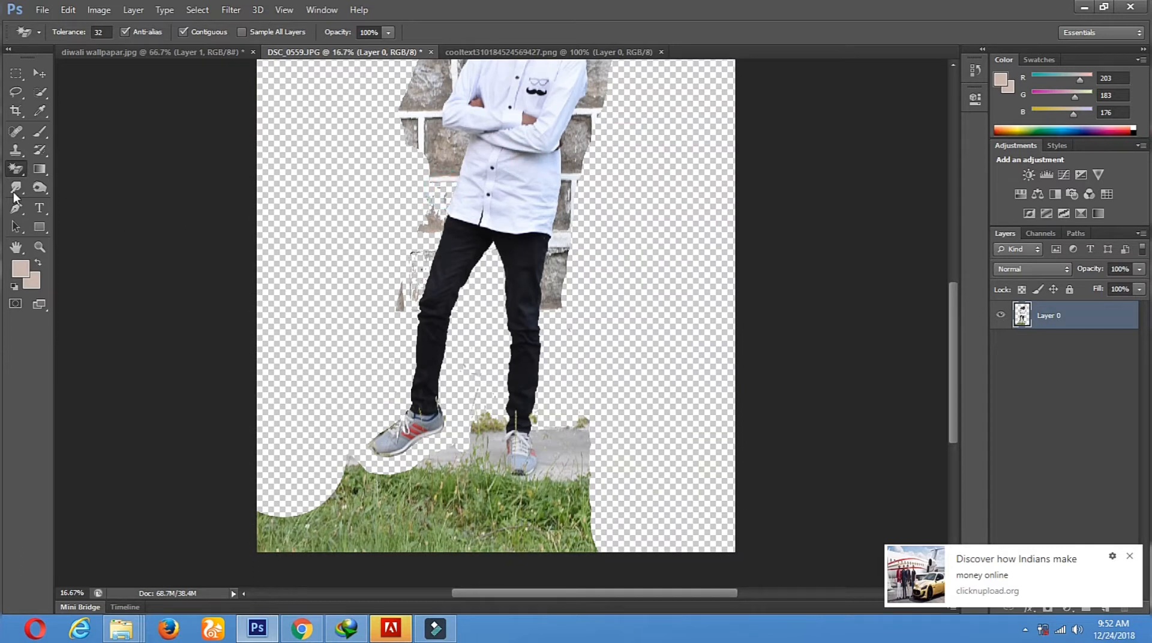
Erase the brick remnants left of the man's hip and thigh with the Eraser at 158 px.
left_click_drag(13, 170, 54, 165)
right_click(465, 242)
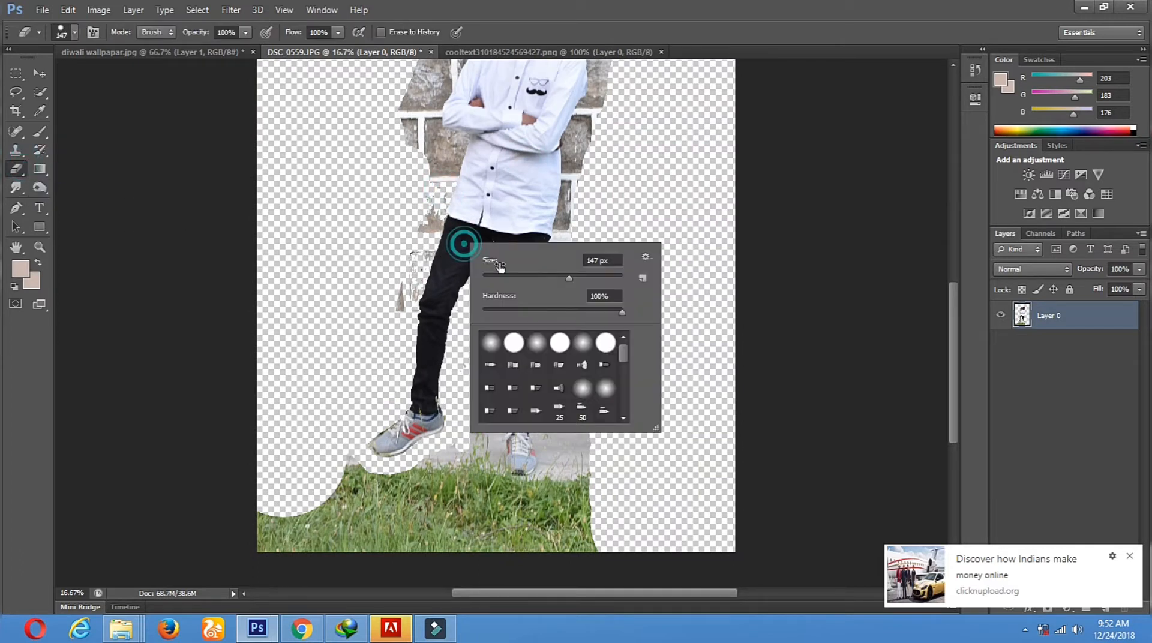
left_click(572, 278)
left_click(434, 234)
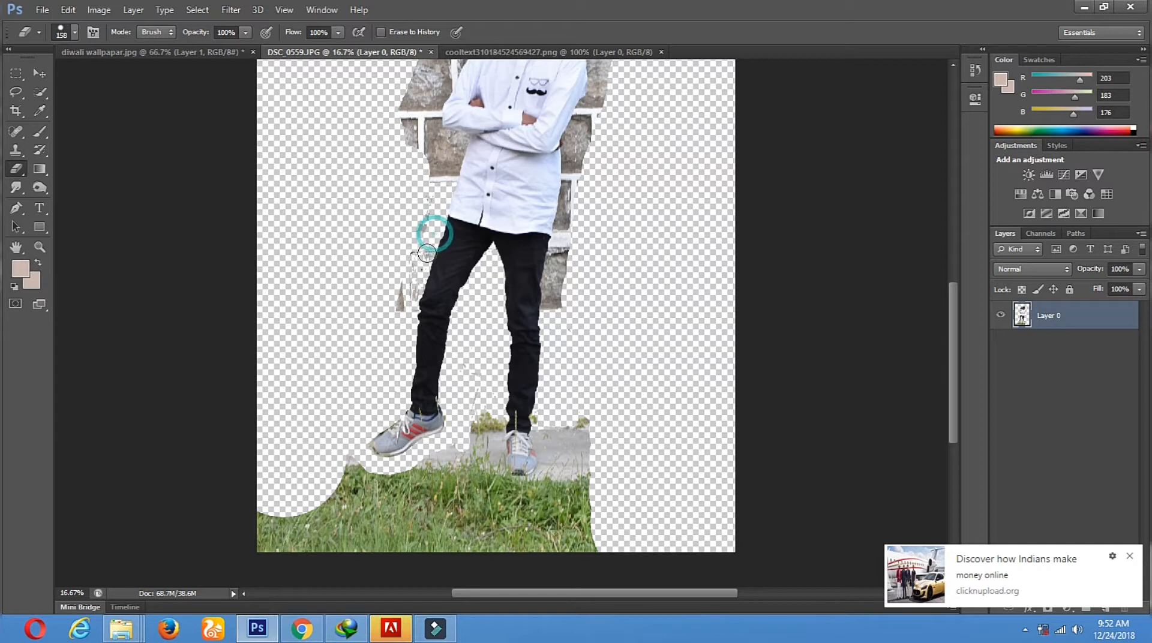
left_click_drag(425, 257, 395, 318)
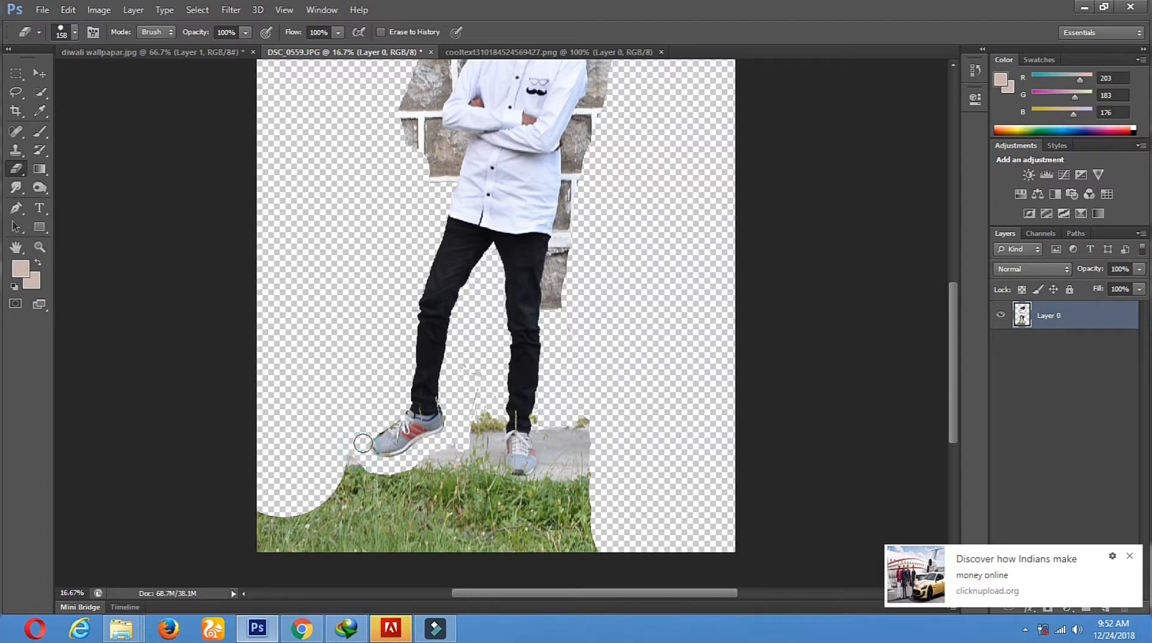
Enlarge the Eraser to 267 px and erase the remaining grass and pavement below and around both shoes.
left_click_drag(341, 444, 355, 507)
right_click(356, 295)
left_click_drag(484, 326, 485, 326)
mouse_move(286, 395)
left_mouse_down()
mouse_move(278, 501)
mouse_move(265, 497)
mouse_move(306, 593)
mouse_move(342, 554)
mouse_move(354, 471)
mouse_move(450, 462)
left_mouse_up()
mouse_move(426, 557)
left_mouse_down()
mouse_move(355, 559)
mouse_move(607, 553)
mouse_move(357, 508)
mouse_move(437, 504)
mouse_move(364, 535)
left_mouse_up()
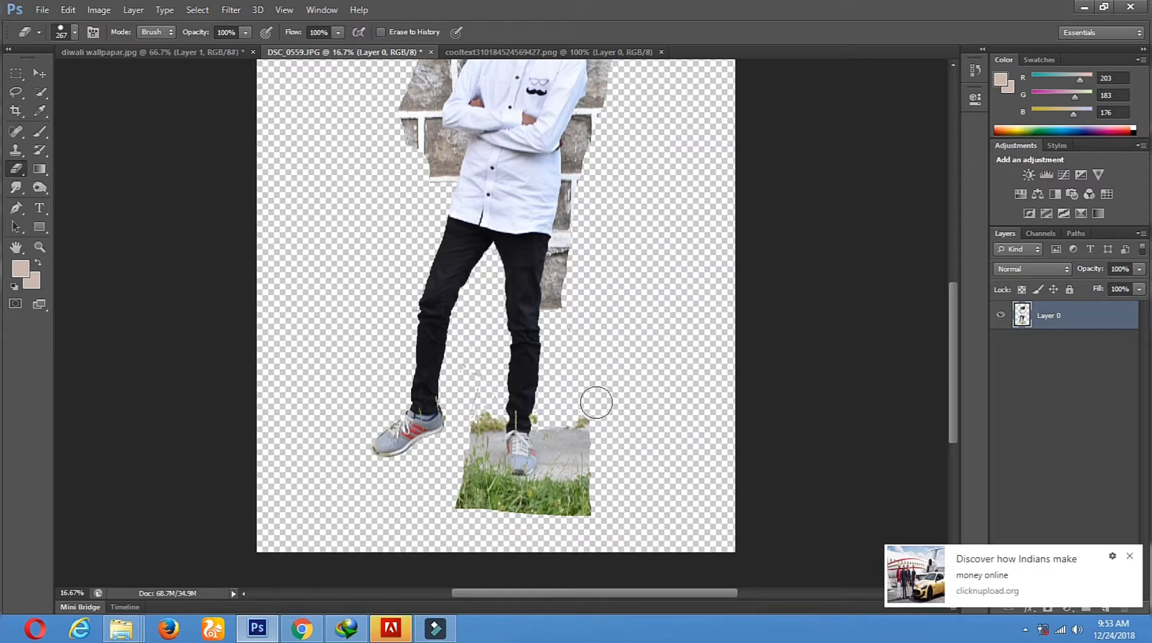
mouse_move(488, 418)
left_mouse_down()
mouse_move(497, 489)
mouse_move(536, 491)
mouse_move(553, 476)
mouse_move(545, 420)
mouse_move(567, 418)
mouse_move(579, 432)
mouse_move(576, 500)
mouse_move(578, 487)
mouse_move(537, 527)
mouse_move(574, 512)
mouse_move(502, 511)
mouse_move(468, 477)
mouse_move(471, 392)
mouse_move(468, 516)
left_mouse_up()
Select the wall right of the man with Quick Selection, erase it inside the selection and deselect.
key("space")
left_click_drag(586, 314, 545, 421)
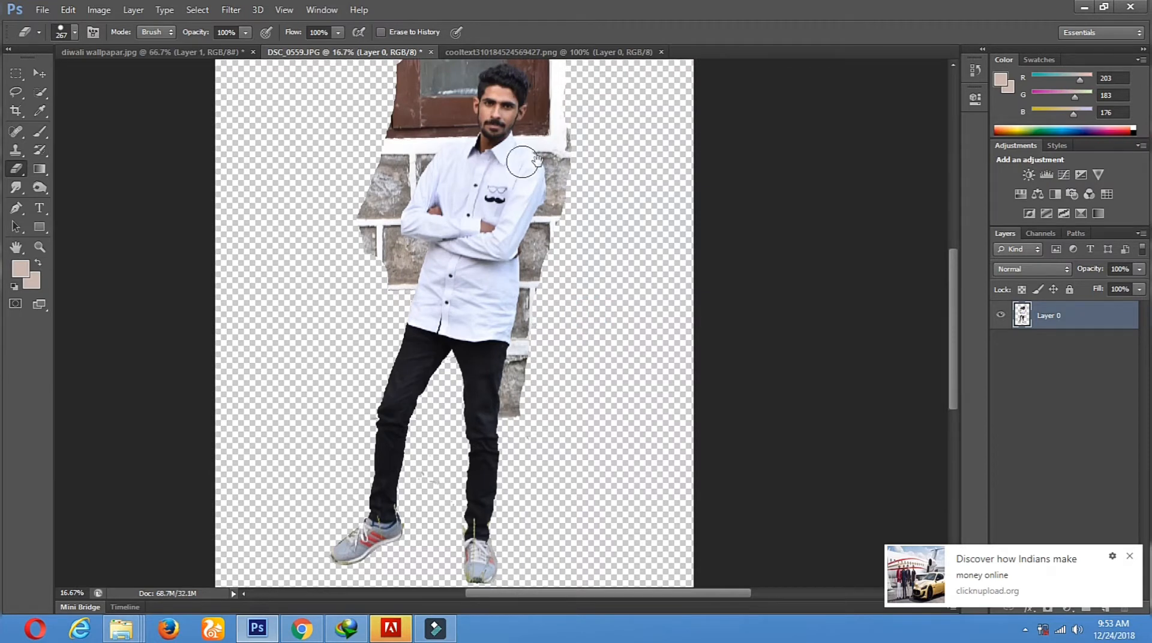
left_click_drag(536, 159, 547, 167)
left_click(40, 92)
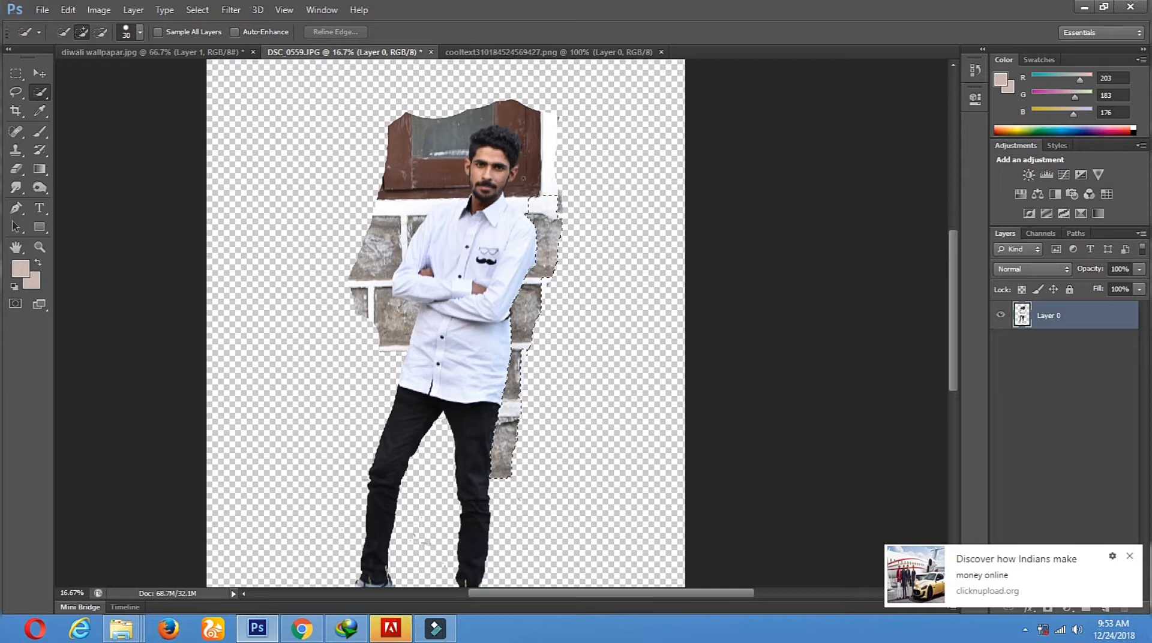
left_click(522, 177)
left_click(14, 172)
mouse_move(544, 210)
left_mouse_down()
mouse_move(536, 267)
mouse_move(540, 206)
mouse_move(559, 251)
mouse_move(518, 357)
mouse_move(529, 232)
mouse_move(557, 237)
left_mouse_up()
left_click(17, 94)
left_click(621, 303)
Quick-select the brown window frame above and right of the man's head, erase it at 95 px and deselect.
left_click(40, 90)
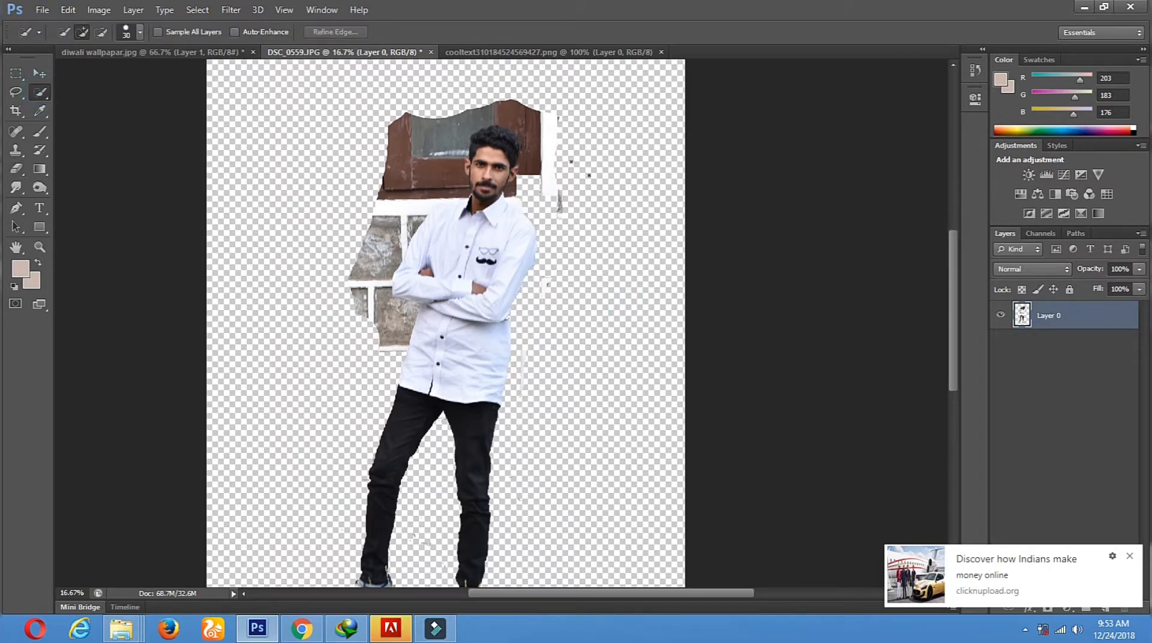
left_click_drag(532, 137, 518, 120)
left_click(39, 247)
left_click(602, 155)
left_click(557, 120)
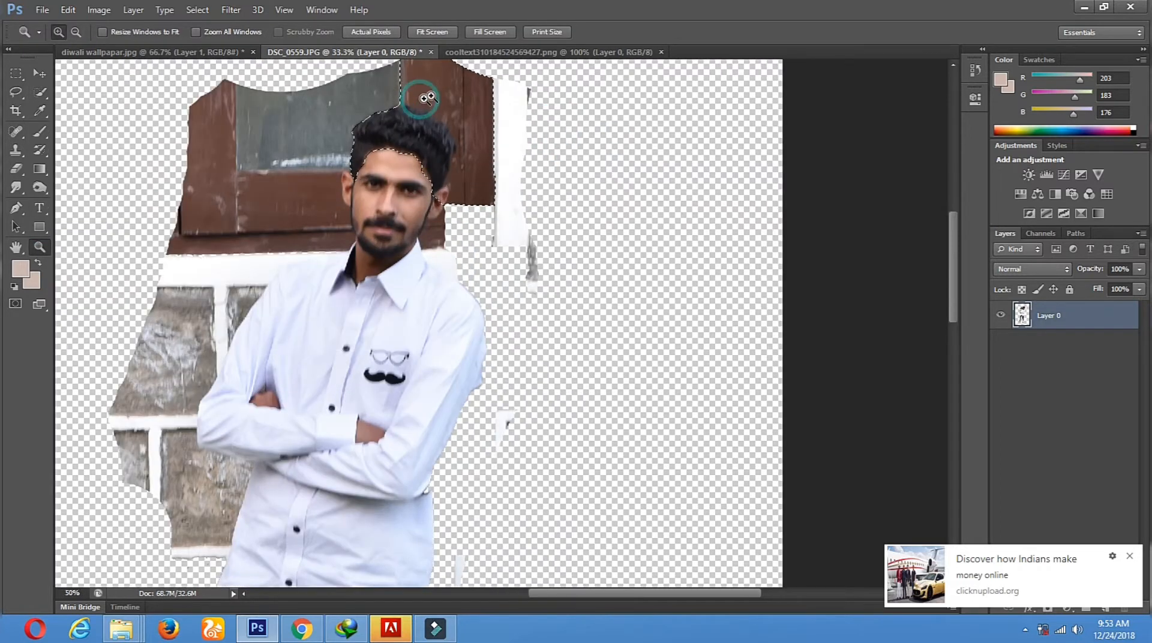
left_click(419, 101)
left_click(14, 171)
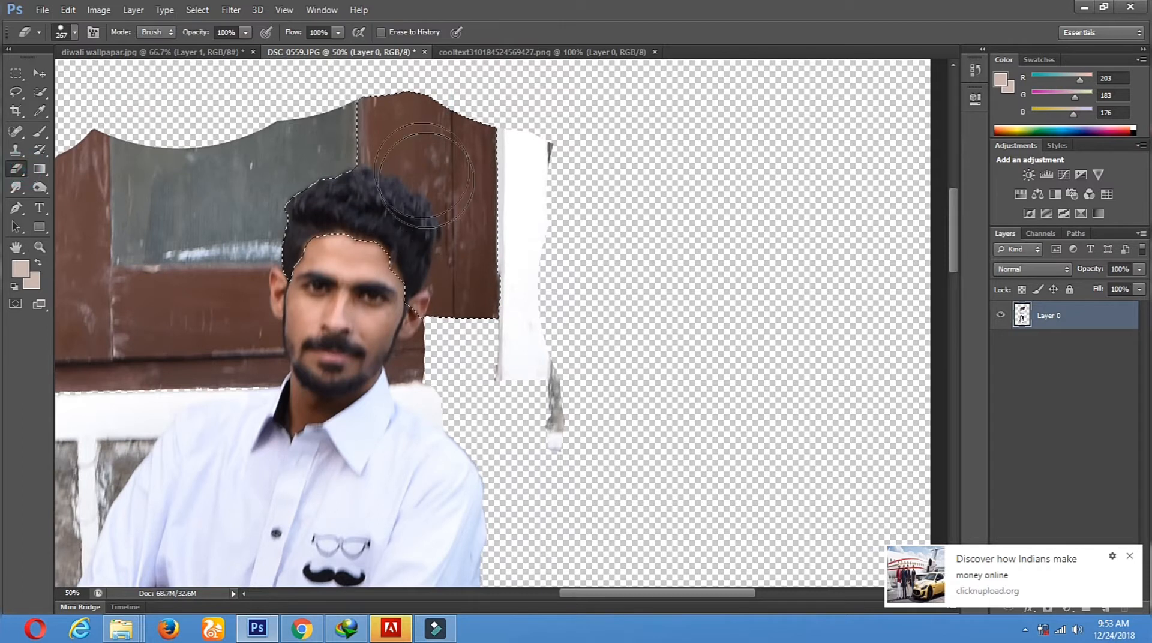
right_click(619, 150)
left_click(703, 185)
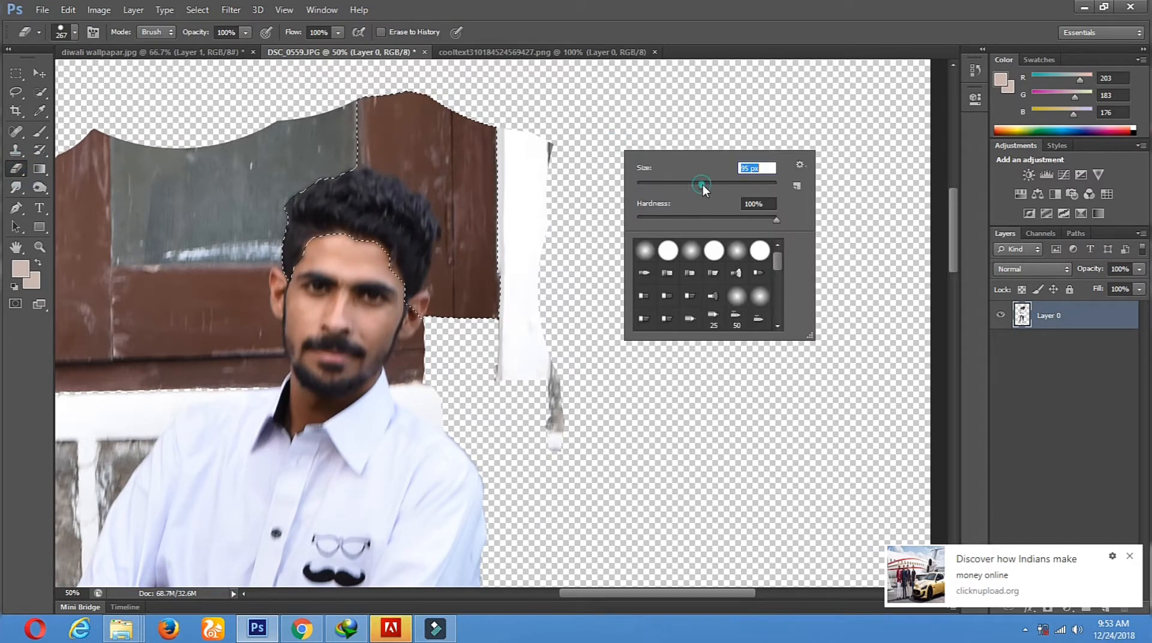
mouse_move(365, 152)
left_mouse_down()
mouse_move(421, 175)
mouse_move(451, 210)
mouse_move(462, 254)
mouse_move(444, 274)
mouse_move(454, 289)
mouse_move(446, 308)
left_mouse_up()
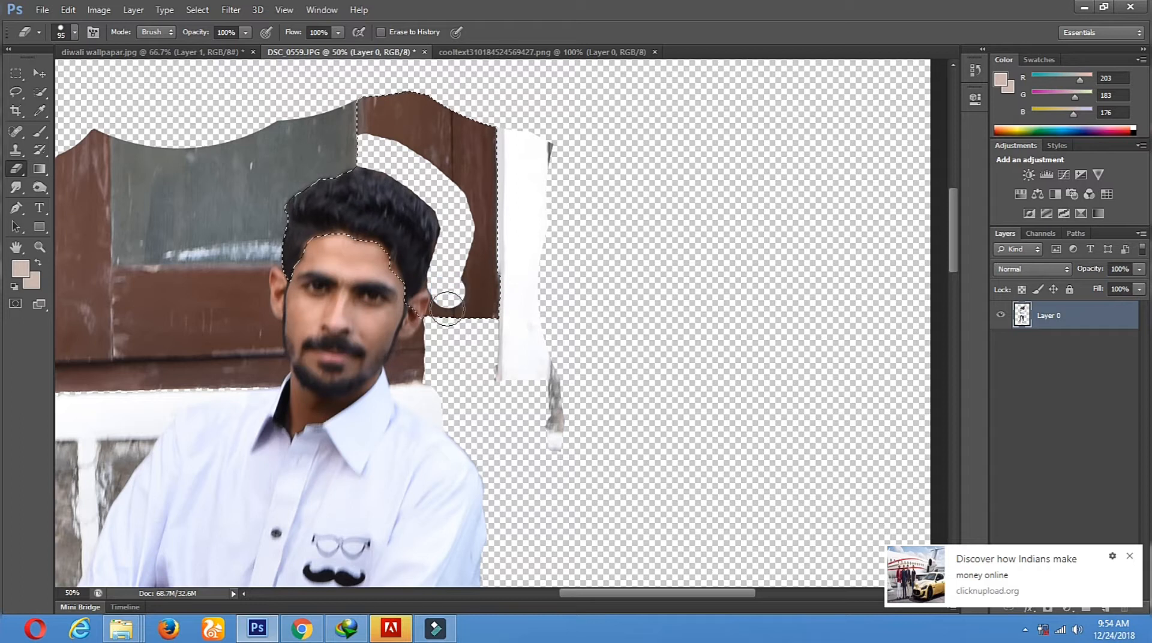
mouse_move(443, 314)
left_mouse_down()
mouse_move(461, 283)
mouse_move(487, 129)
mouse_move(492, 252)
mouse_move(492, 186)
mouse_move(432, 90)
mouse_move(472, 159)
mouse_move(367, 92)
mouse_move(375, 121)
mouse_move(447, 155)
left_mouse_up()
left_click(16, 92)
left_click(326, 132)
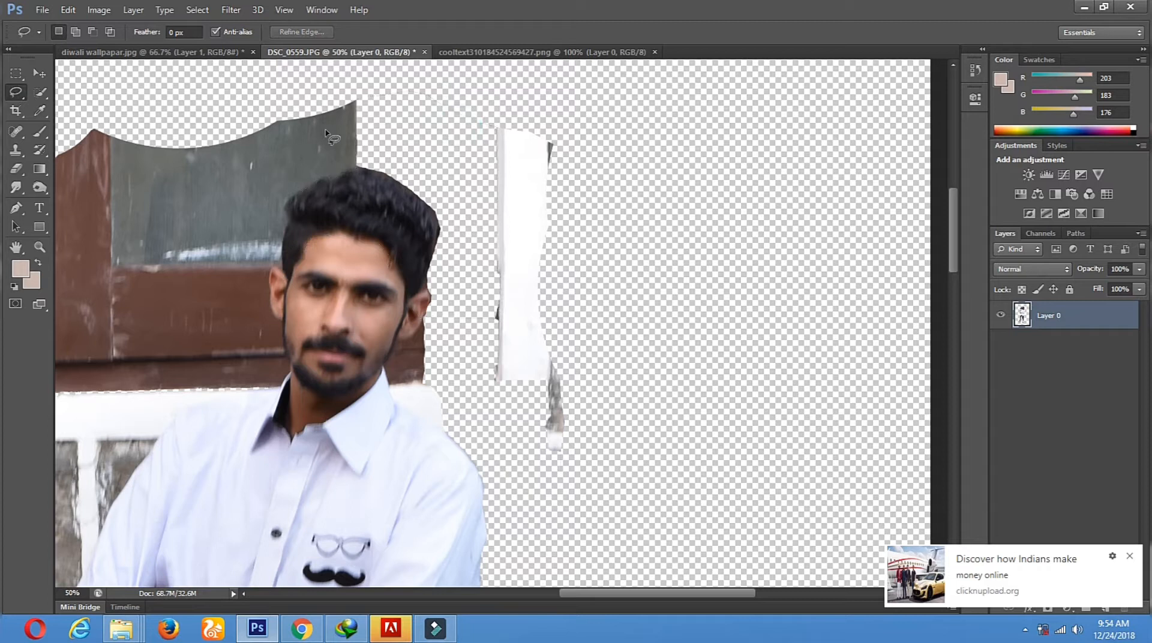
Select the window glass left of the man's head with Quick Selection, erase it and deselect.
left_click(40, 94)
left_click_drag(348, 158, 300, 167)
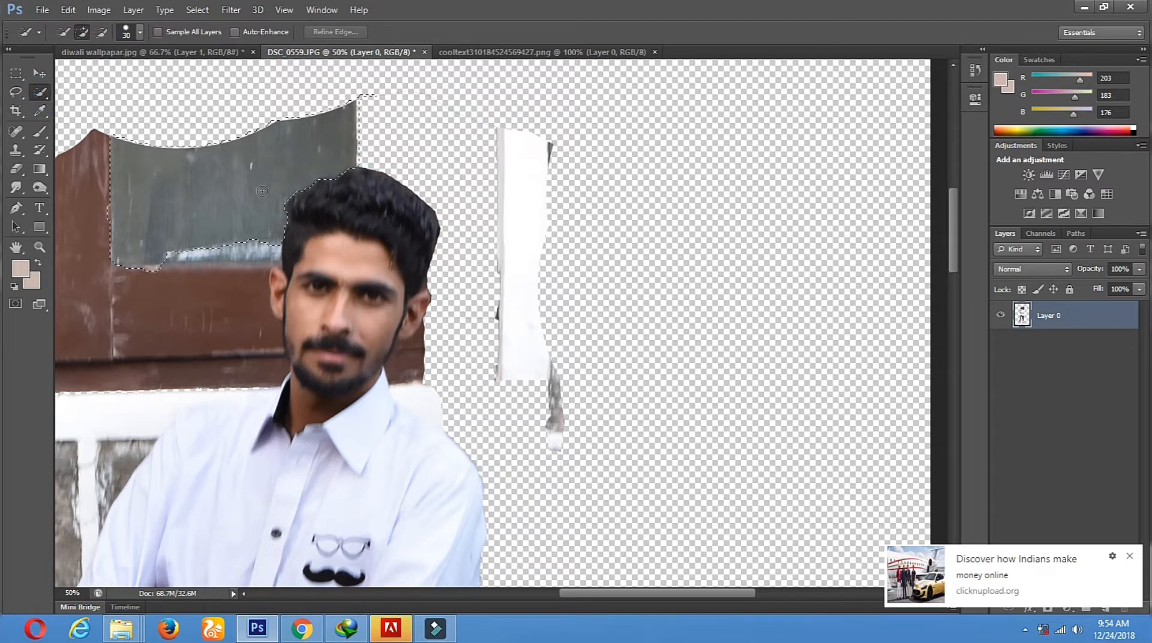
left_click_drag(264, 206, 548, 280)
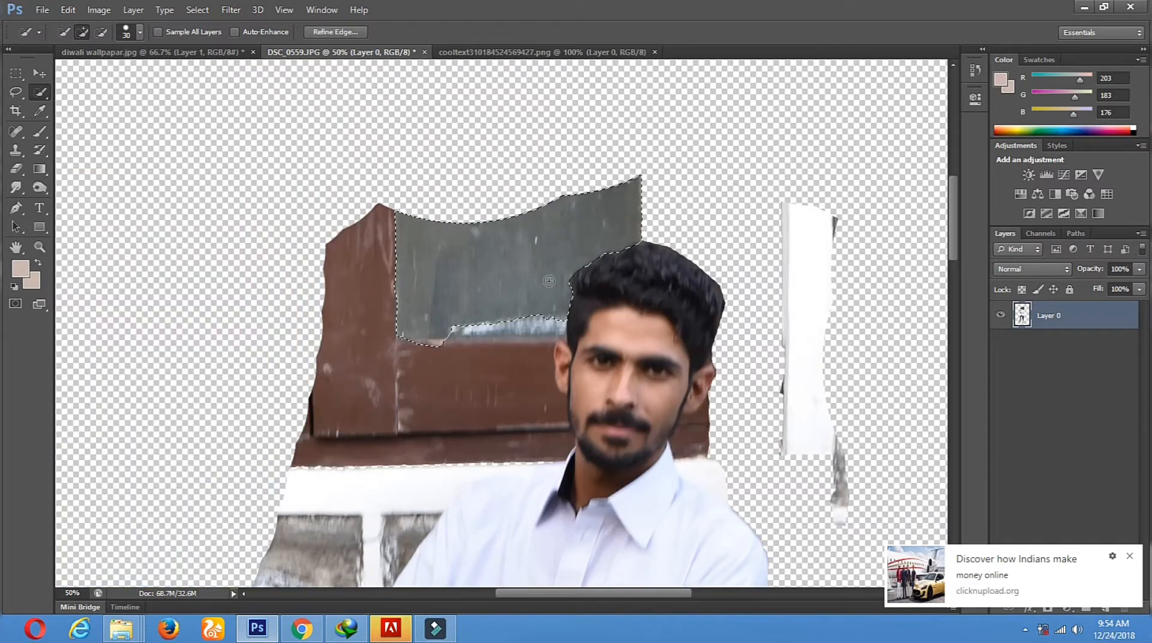
left_click(17, 169)
mouse_move(650, 214)
left_mouse_down()
mouse_move(525, 316)
mouse_move(644, 256)
mouse_move(337, 314)
mouse_move(358, 222)
left_mouse_up()
mouse_move(432, 210)
left_mouse_down()
mouse_move(605, 206)
mouse_move(606, 222)
mouse_move(553, 288)
mouse_move(363, 366)
mouse_move(502, 326)
mouse_move(375, 324)
mouse_move(588, 315)
left_mouse_up()
left_click(17, 91)
left_click(512, 128)
Erase the detached white window trim right of the man's head with the 95 px Eraser.
left_click_drag(698, 410, 559, 307)
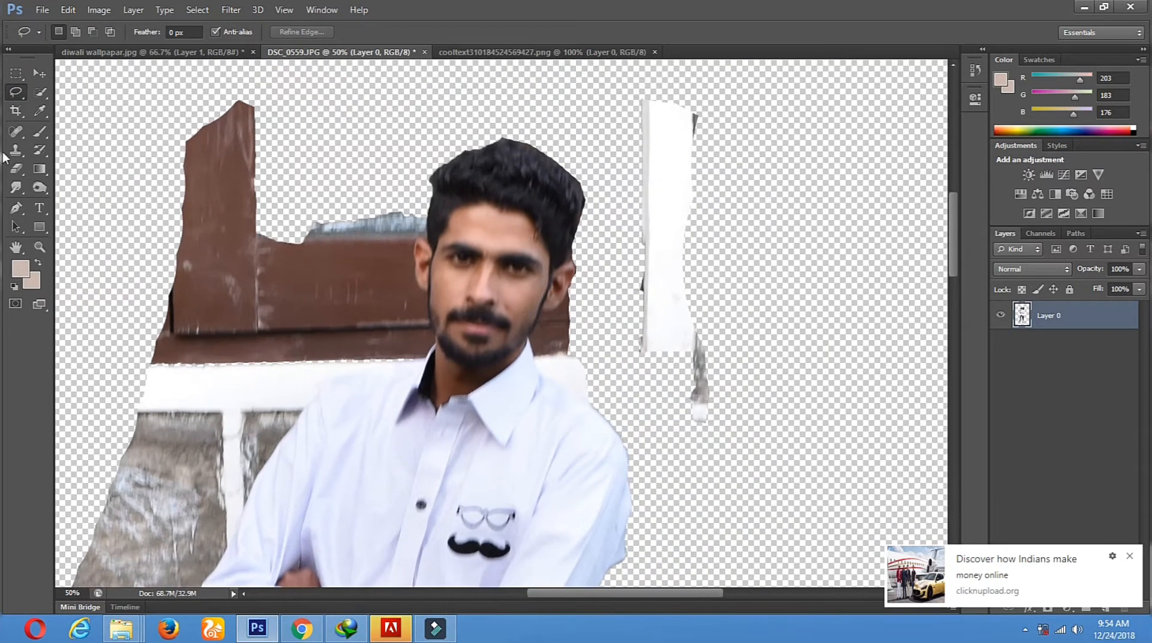
left_click(16, 169)
mouse_move(651, 110)
left_mouse_down()
mouse_move(651, 328)
mouse_move(681, 401)
mouse_move(694, 324)
mouse_move(713, 434)
mouse_move(663, 226)
mouse_move(668, 83)
mouse_move(690, 260)
left_mouse_up()
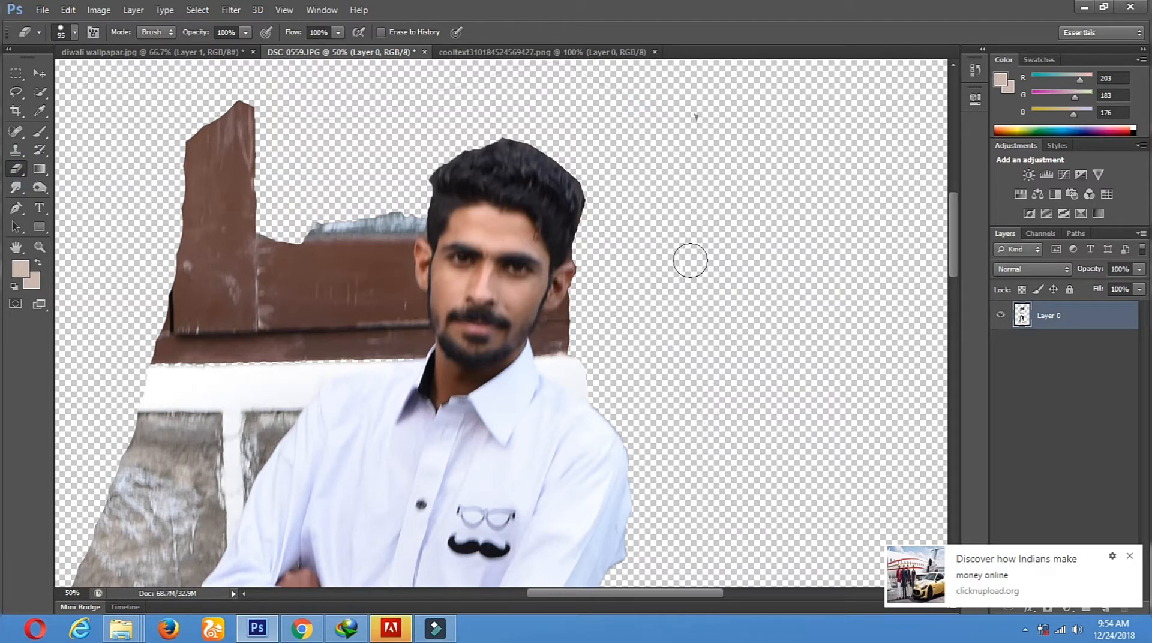
Quick-select the brown window frame left of the man's face, erase it inside the selection and deselect.
left_click(39, 92)
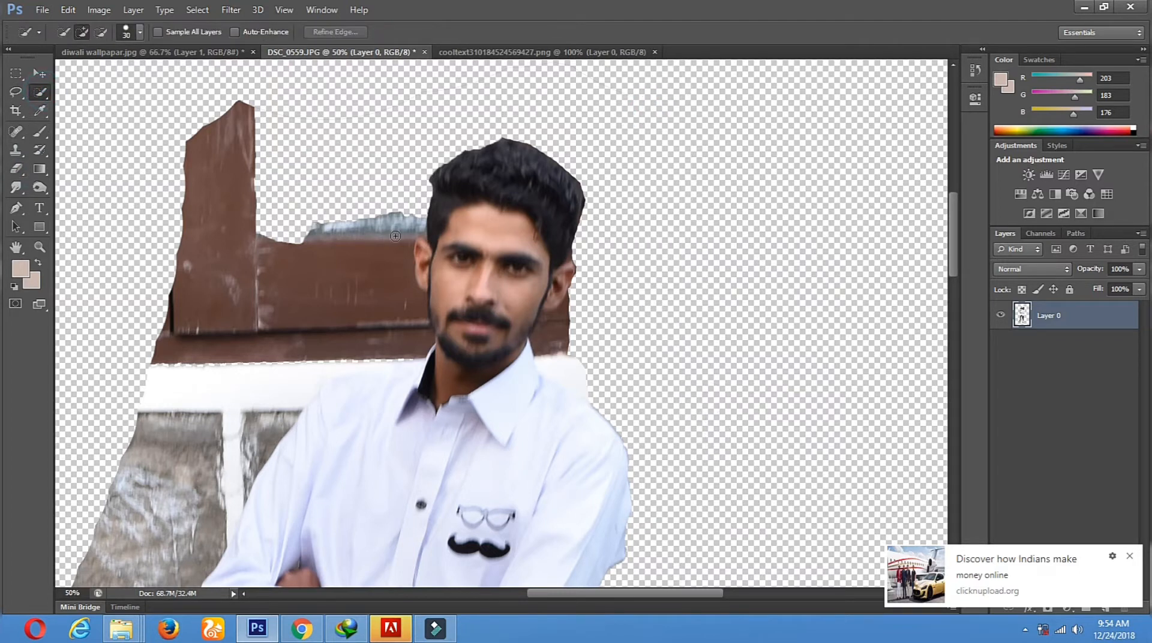
left_click_drag(399, 260, 399, 268)
left_click(17, 169)
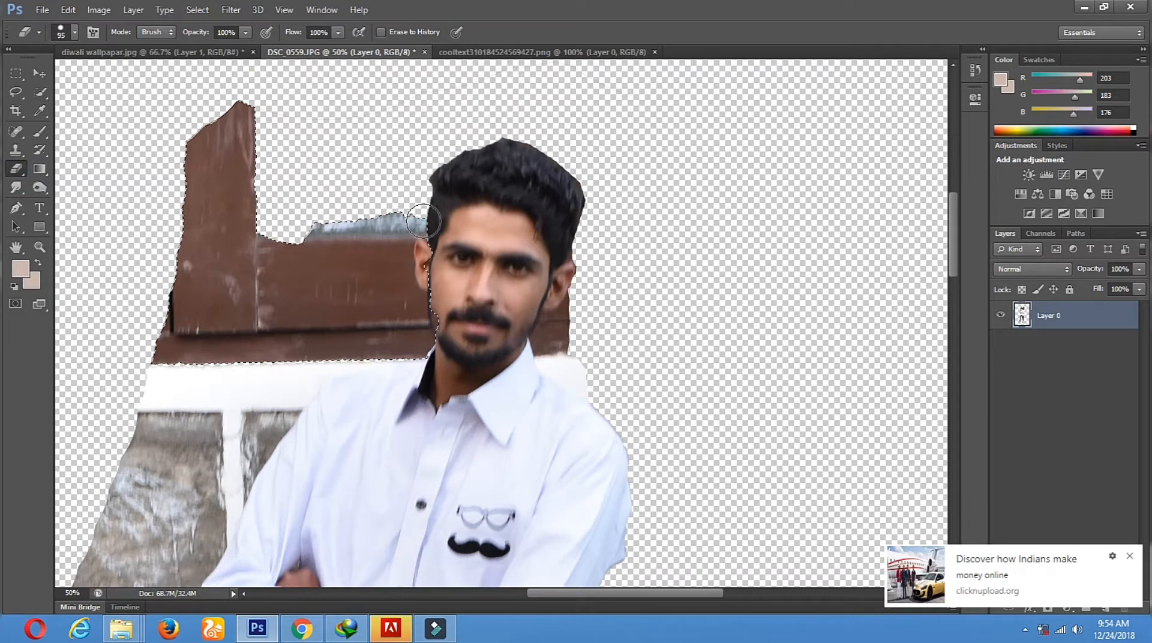
left_click(409, 218)
mouse_move(409, 222)
left_mouse_down()
mouse_move(396, 259)
mouse_move(410, 307)
mouse_move(394, 270)
mouse_move(414, 351)
mouse_move(134, 339)
mouse_move(129, 329)
left_mouse_up()
left_click_drag(180, 229, 170, 322)
mouse_move(190, 110)
left_mouse_down()
mouse_move(207, 300)
mouse_move(243, 321)
left_mouse_up()
mouse_move(321, 319)
left_mouse_down()
mouse_move(386, 318)
mouse_move(369, 234)
mouse_move(378, 244)
mouse_move(387, 217)
mouse_move(359, 289)
mouse_move(340, 223)
mouse_move(356, 299)
mouse_move(316, 243)
mouse_move(320, 294)
mouse_move(275, 243)
left_mouse_up()
mouse_move(294, 289)
left_mouse_down()
mouse_move(221, 294)
mouse_move(256, 293)
mouse_move(271, 274)
mouse_move(191, 252)
mouse_move(220, 276)
mouse_move(205, 76)
mouse_move(218, 149)
mouse_move(238, 130)
mouse_move(243, 144)
mouse_move(254, 279)
mouse_move(236, 198)
left_mouse_up()
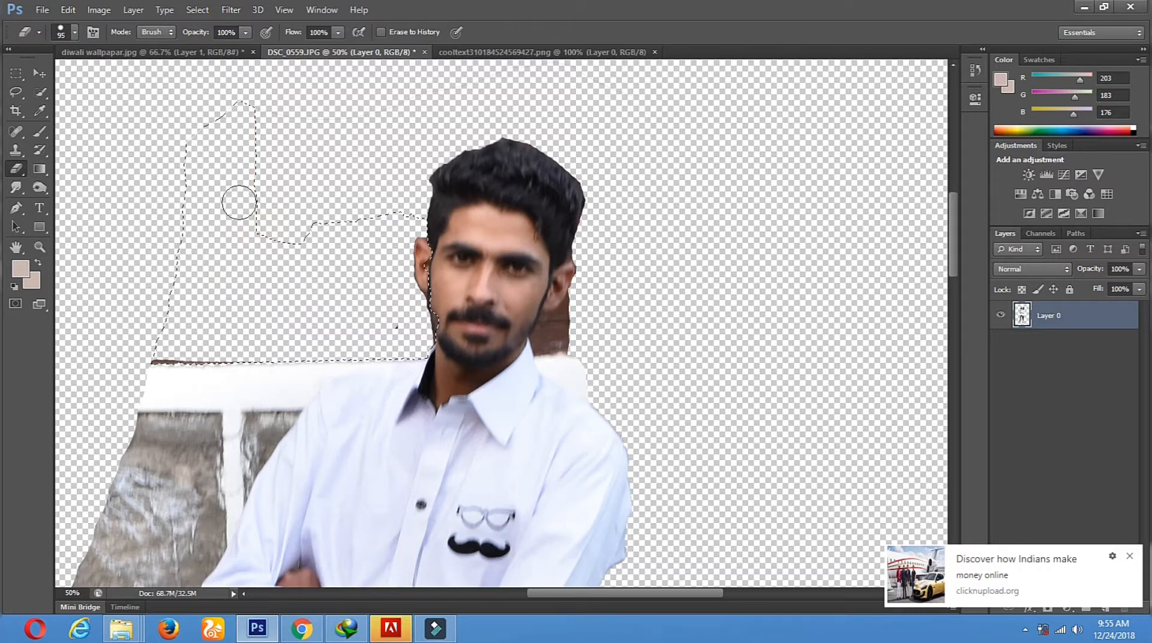
left_click(15, 93)
left_click(185, 102)
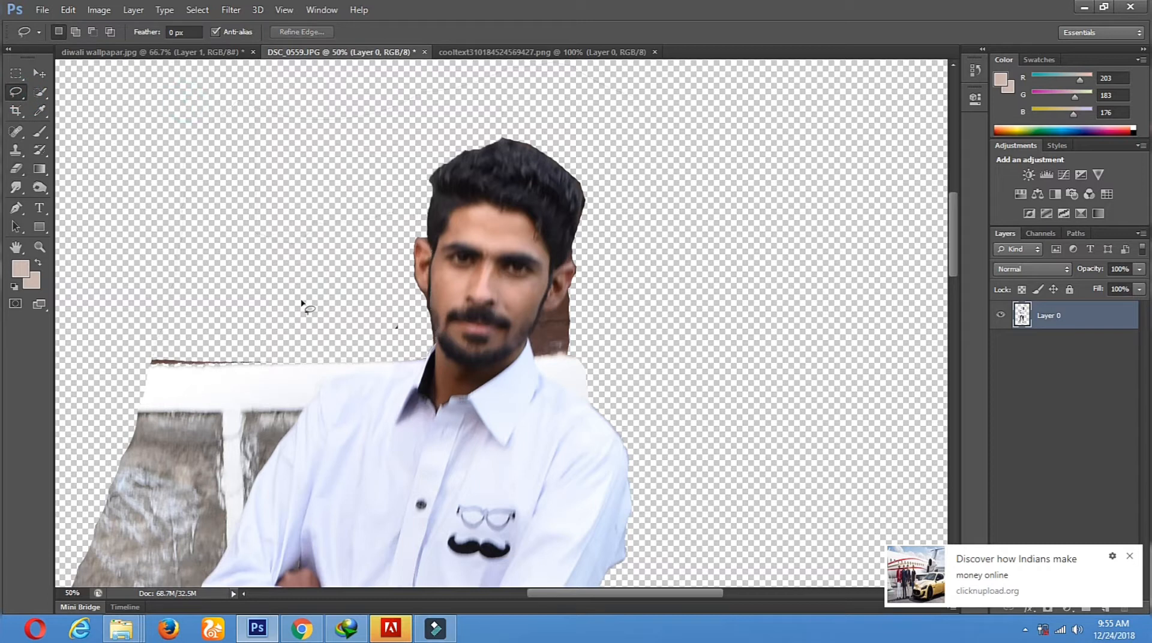
Erase the wall and window edge along the man's left-side sleeve from shoulder to elbow with the 95 px Eraser.
left_click_drag(420, 309, 421, 288)
left_click(16, 169)
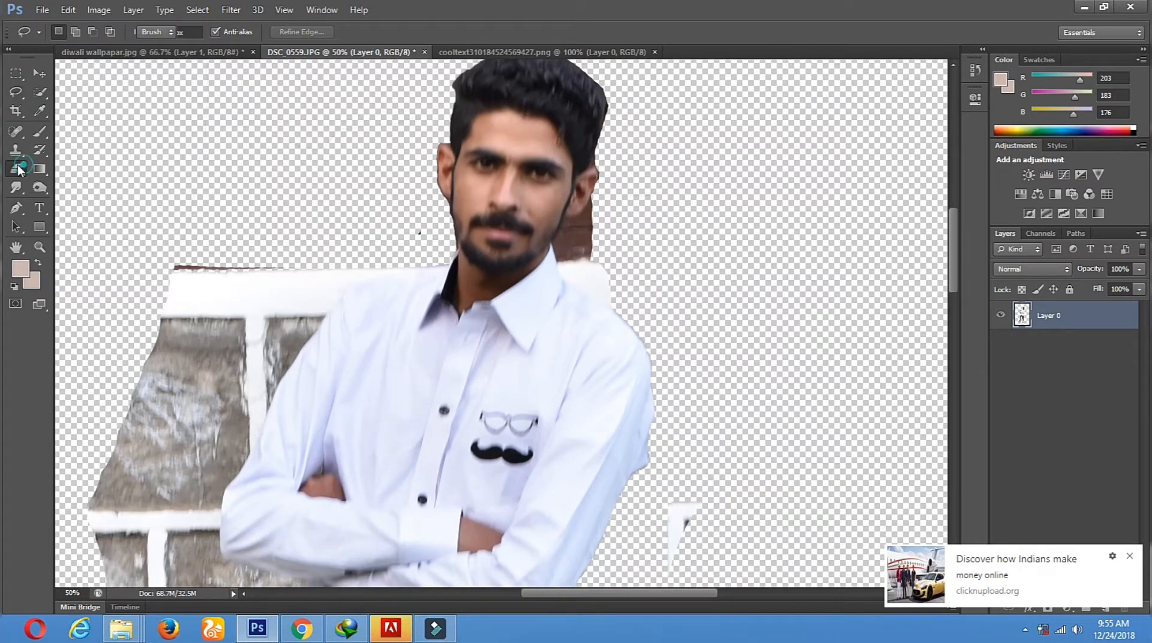
mouse_move(415, 251)
left_mouse_down()
mouse_move(334, 273)
mouse_move(307, 315)
left_mouse_up()
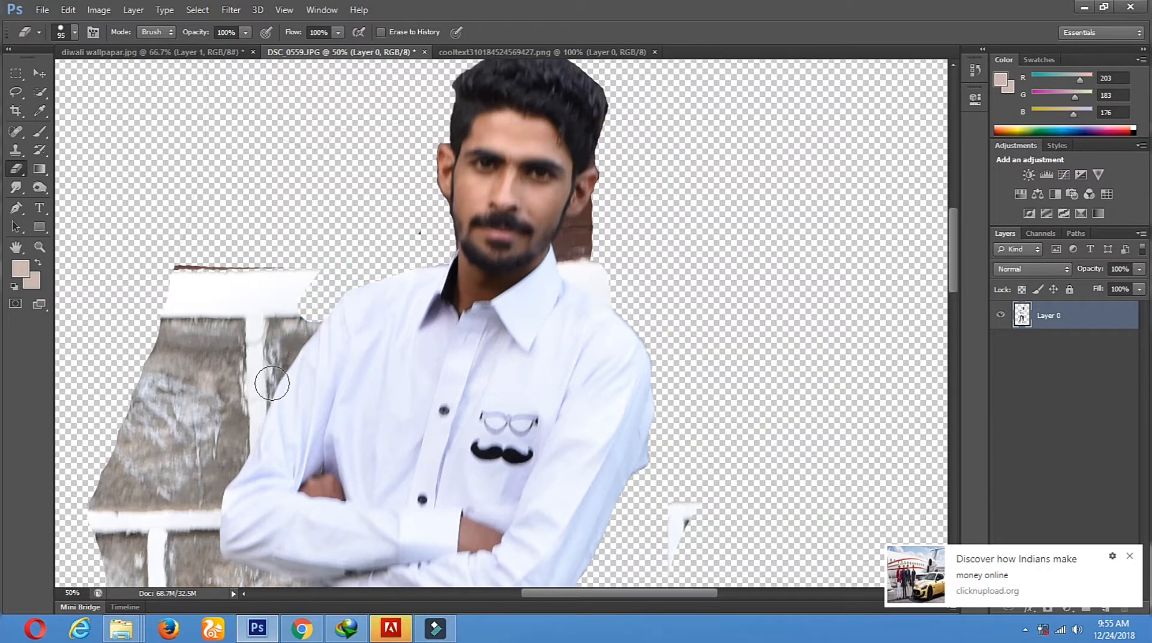
left_click(258, 391, "shift")
left_click(236, 451, "shift")
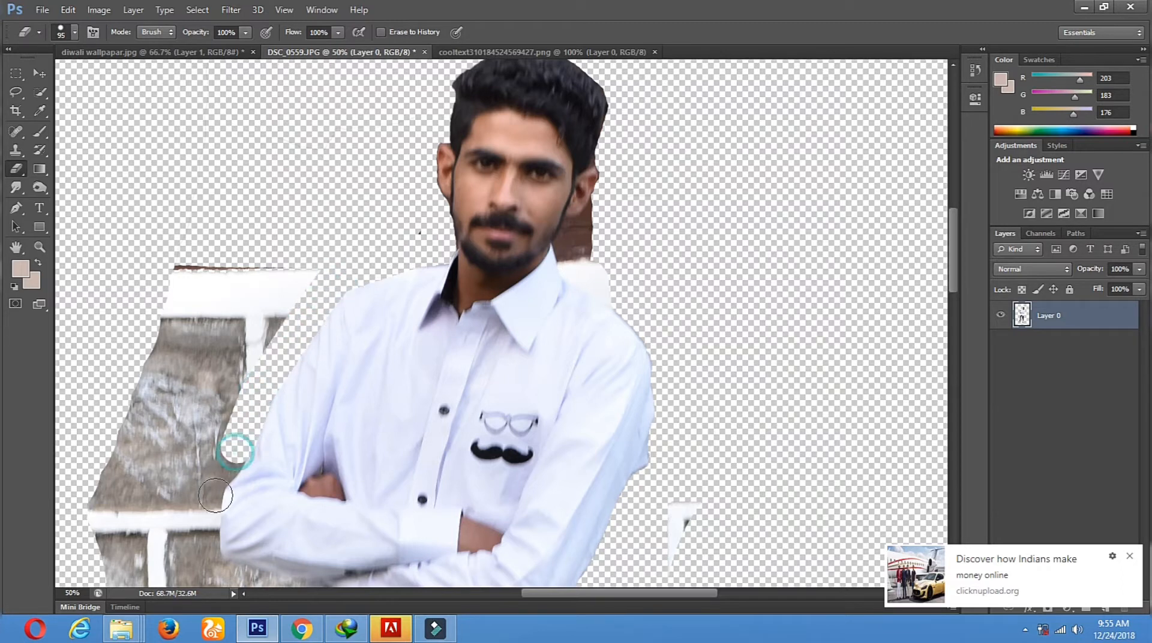
left_click(212, 490, "shift")
Erase the wall below the man's elbow and beside his shirt down to the hem with the 95 px Eraser.
left_click_drag(288, 432, 333, 222)
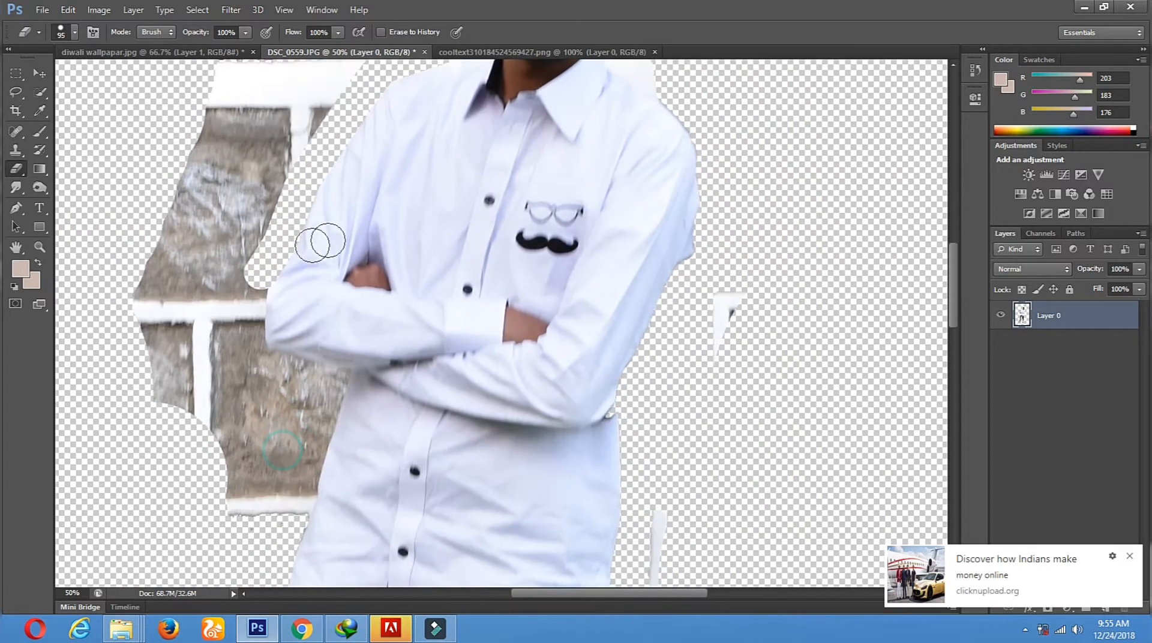
left_click(250, 328, "shift")
left_click_drag(253, 353, 330, 378)
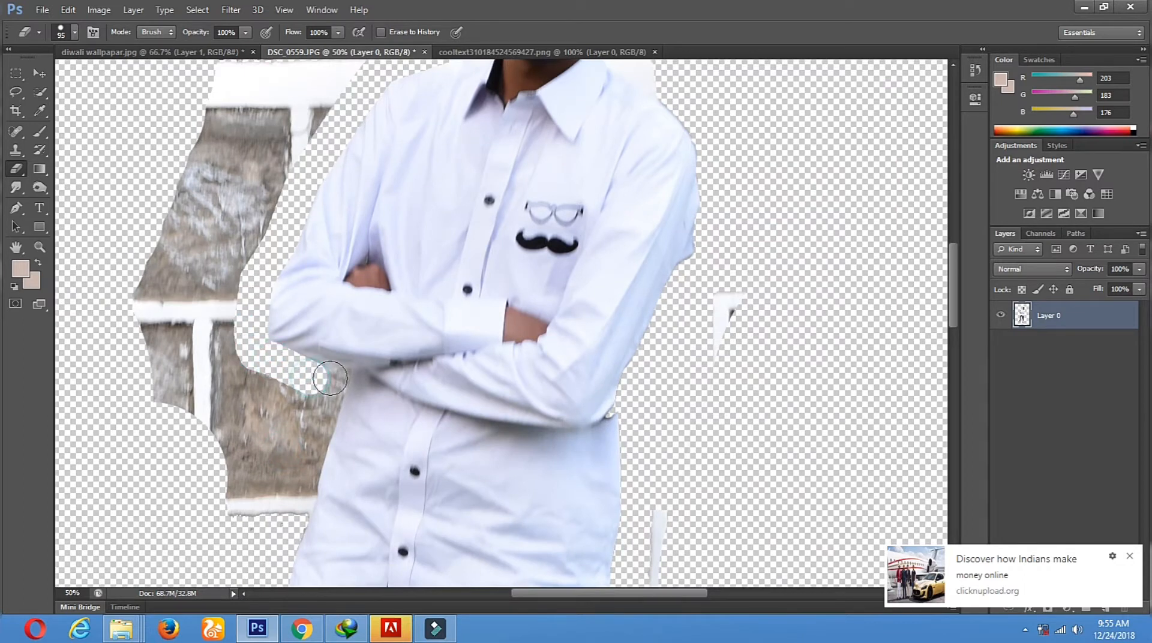
left_click(307, 470, "shift")
left_click_drag(378, 433, 396, 271)
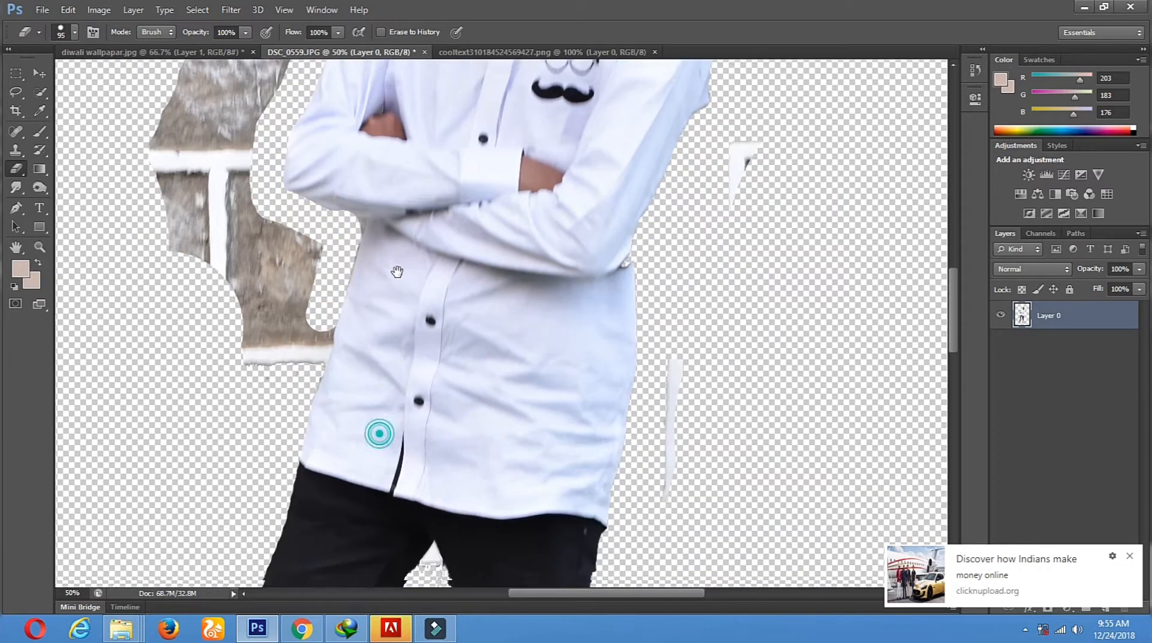
left_click(299, 378, "shift")
mouse_move(290, 367)
left_mouse_down()
mouse_move(316, 222)
mouse_move(241, 356)
mouse_move(275, 233)
mouse_move(252, 239)
mouse_move(261, 276)
mouse_move(251, 243)
mouse_move(167, 232)
left_mouse_up()
Enlarge the Eraser to 116 px and remove the detached grey wall strip left of the man's sleeve.
left_click_drag(390, 195, 530, 308)
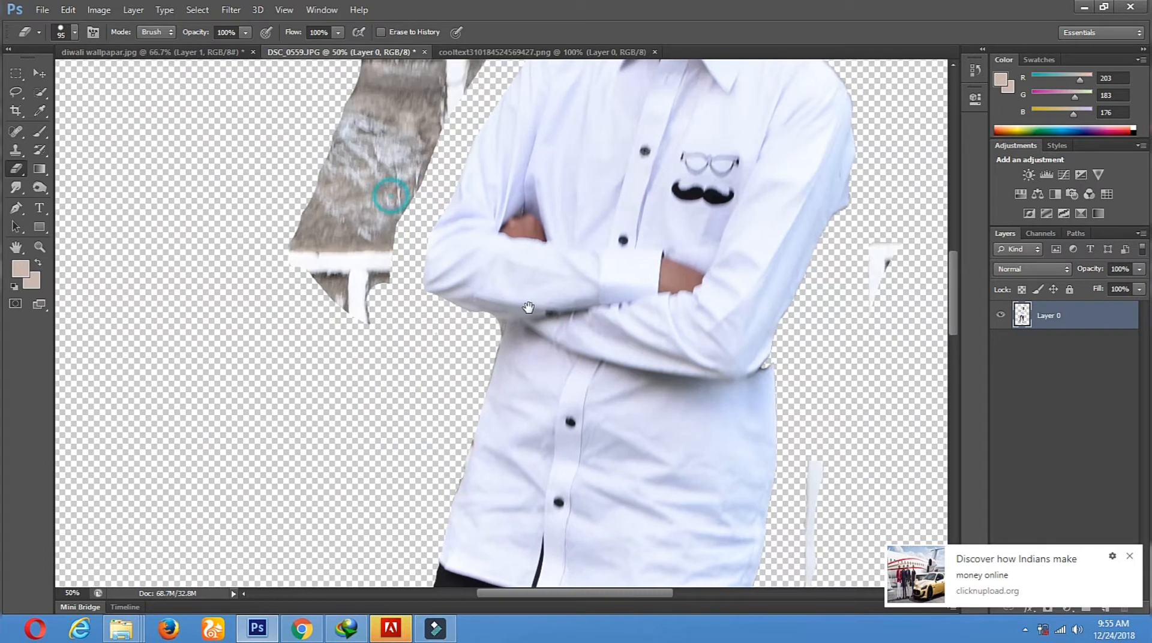
right_click(595, 200)
left_click_drag(690, 239, 694, 239)
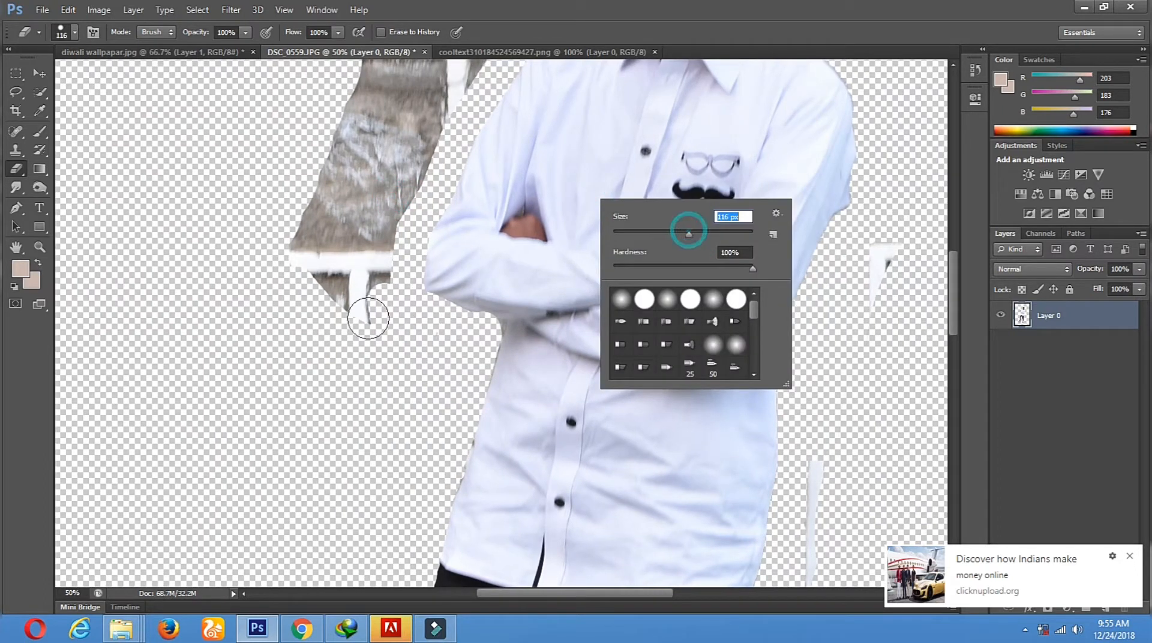
left_click(376, 326)
mouse_move(303, 273)
left_mouse_down()
mouse_move(360, 270)
mouse_move(378, 283)
mouse_move(270, 207)
mouse_move(371, 121)
mouse_move(367, 106)
left_mouse_up()
mouse_move(358, 266)
left_mouse_down()
mouse_move(364, 312)
mouse_move(391, 309)
mouse_move(421, 128)
left_mouse_up()
left_click_drag(524, 160, 526, 295)
Try to erase the remaining window patch left of the man's shoulder, and undo the stray strokes across his sleeve and face.
left_click_drag(495, 153, 493, 300)
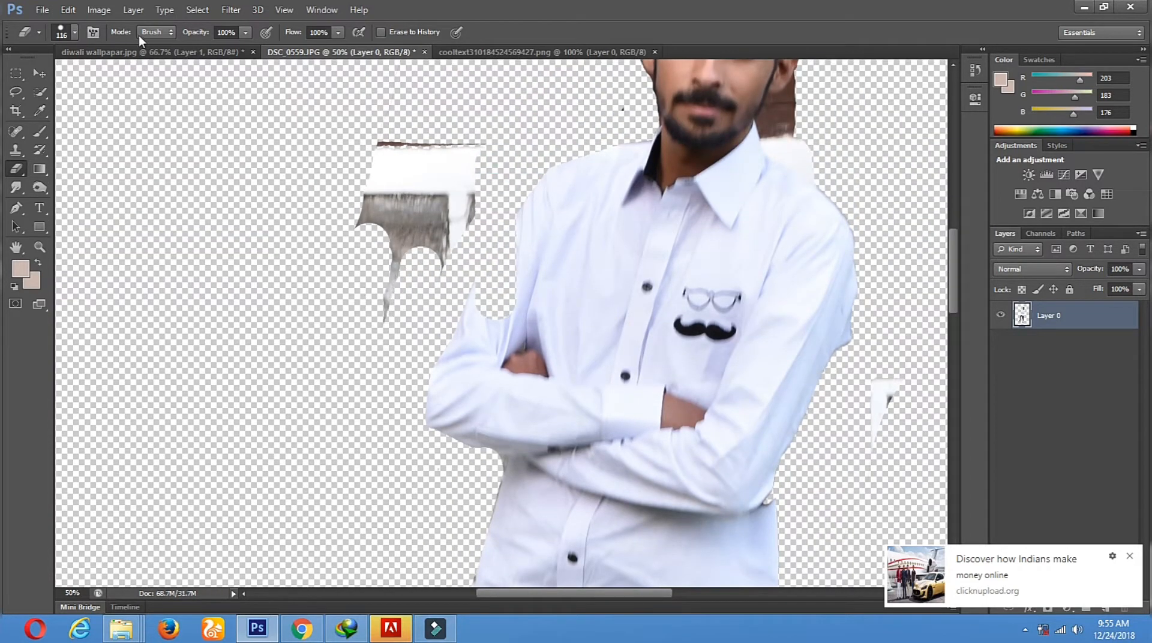
left_click(98, 10)
left_click(97, 11)
left_click(68, 9)
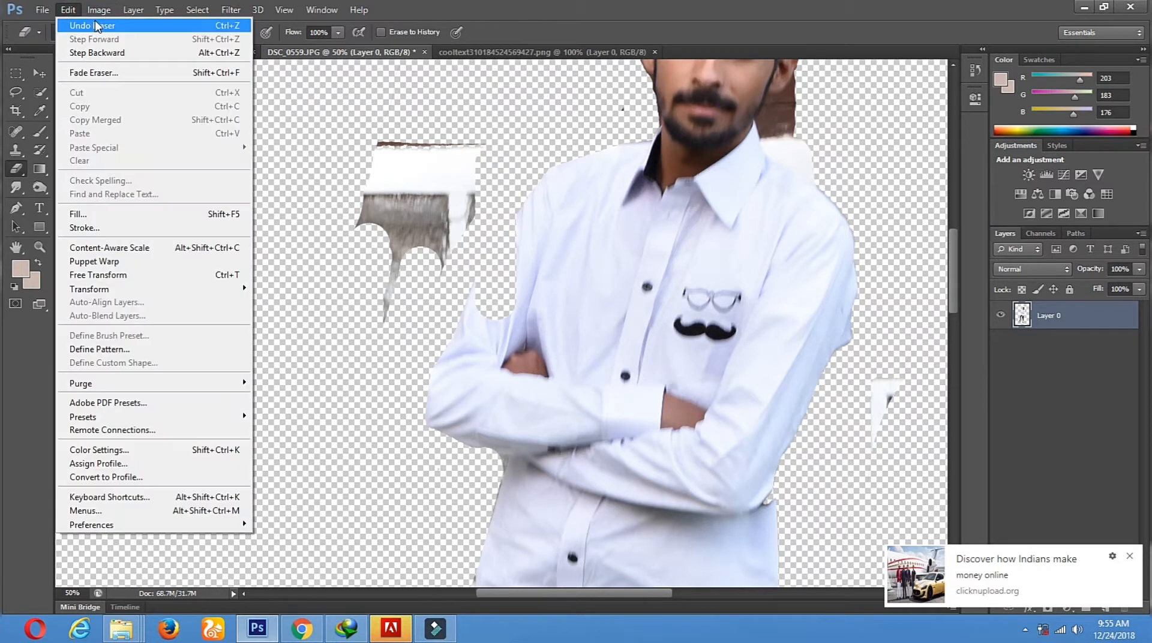
left_click(232, 27)
mouse_move(507, 129)
left_mouse_down()
mouse_move(408, 129)
mouse_move(367, 264)
mouse_move(424, 206)
mouse_move(496, 170)
mouse_move(639, 124)
mouse_move(774, 120)
left_mouse_up()
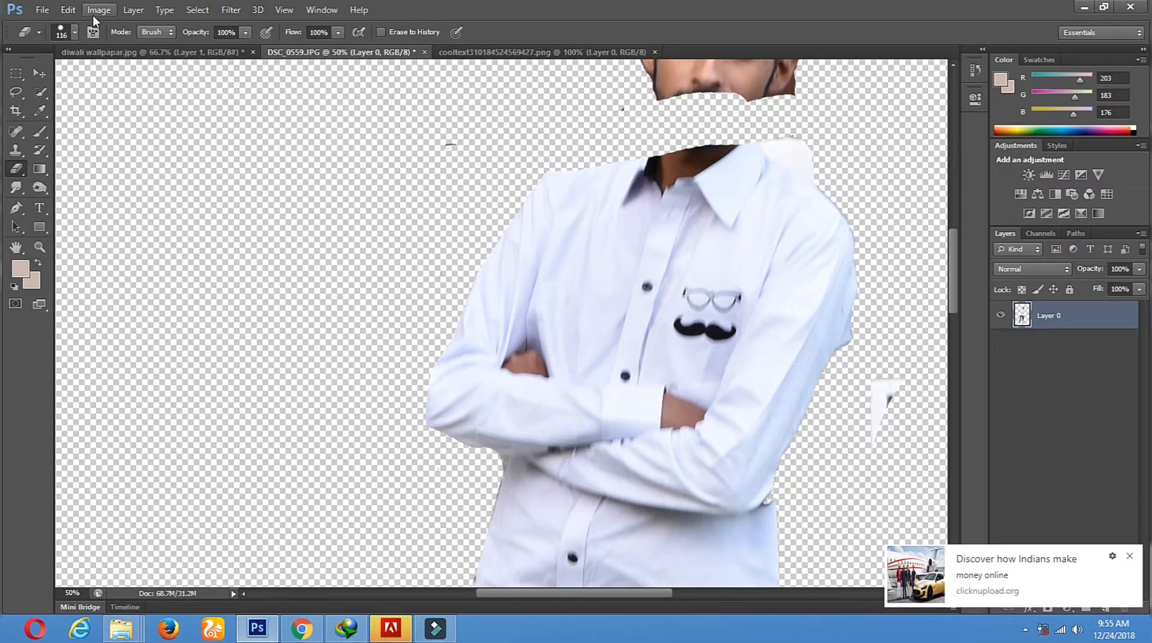
left_click(68, 10)
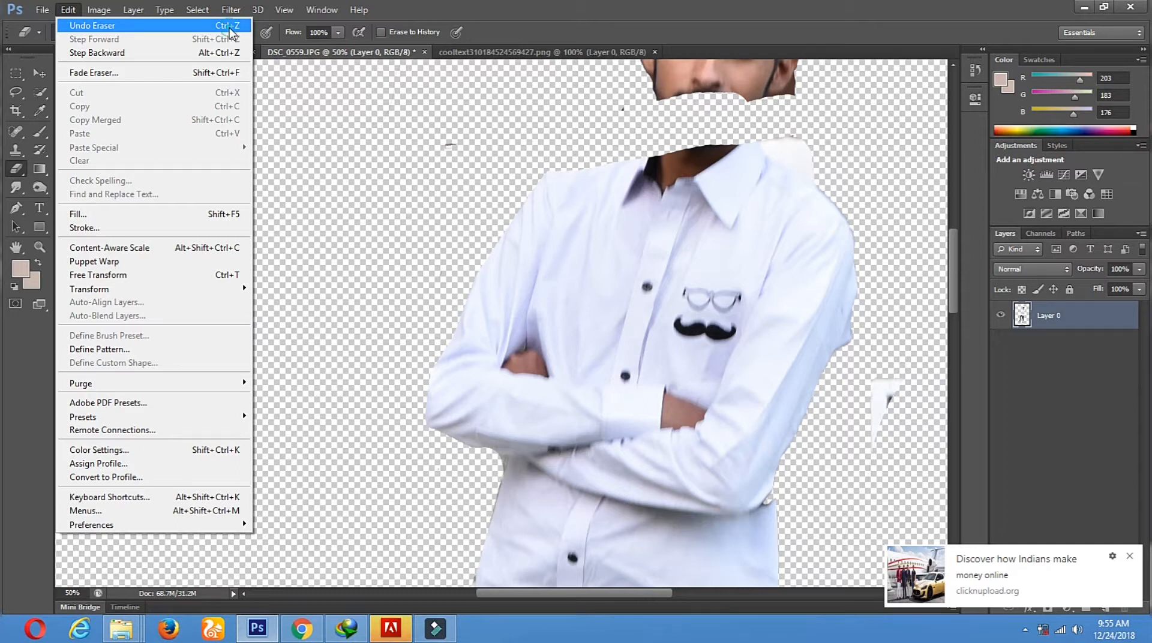
left_click(230, 27)
key("ctrl+alt+z")
Erase the leftover window patch left of the man's shoulder and the white remnants right of his body at 116 px.
mouse_move(427, 145)
left_mouse_down()
mouse_move(339, 224)
mouse_move(390, 135)
mouse_move(354, 291)
mouse_move(483, 143)
mouse_move(491, 174)
mouse_move(411, 298)
mouse_move(424, 176)
mouse_move(354, 344)
left_mouse_up()
left_click_drag(675, 278, 515, 79)
left_click_drag(651, 380, 652, 561)
left_click(690, 317)
mouse_move(735, 197)
left_mouse_down()
mouse_move(708, 272)
mouse_move(488, 453)
left_mouse_up()
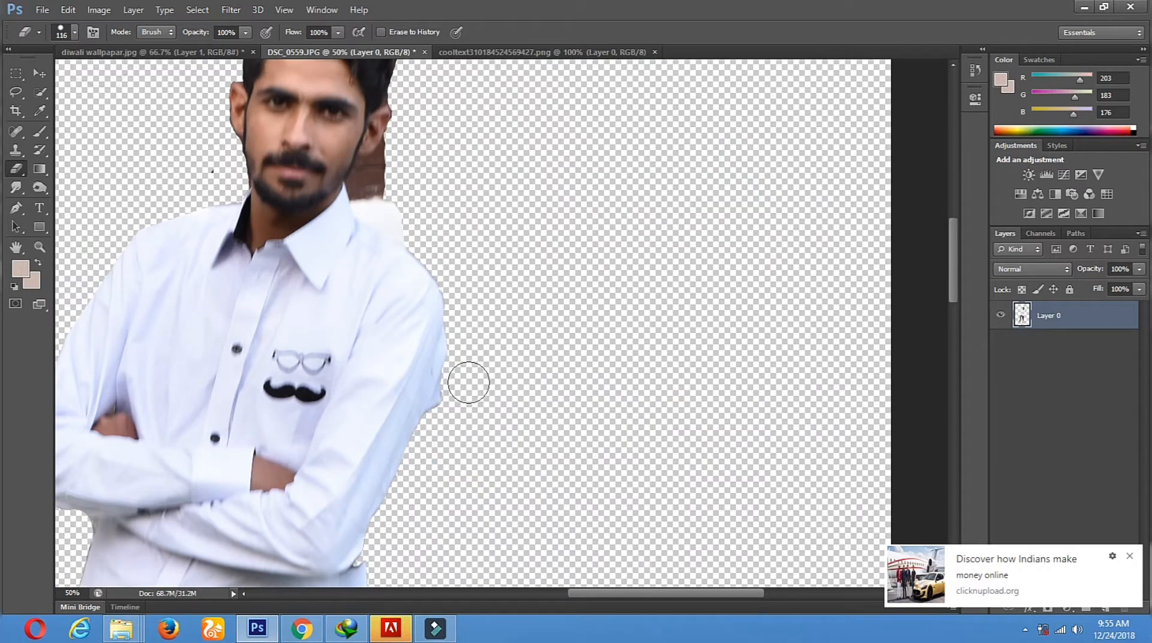
Try the Magic Eraser on the brown patch beside the man's neck and undo it.
left_click_drag(540, 234, 489, 387)
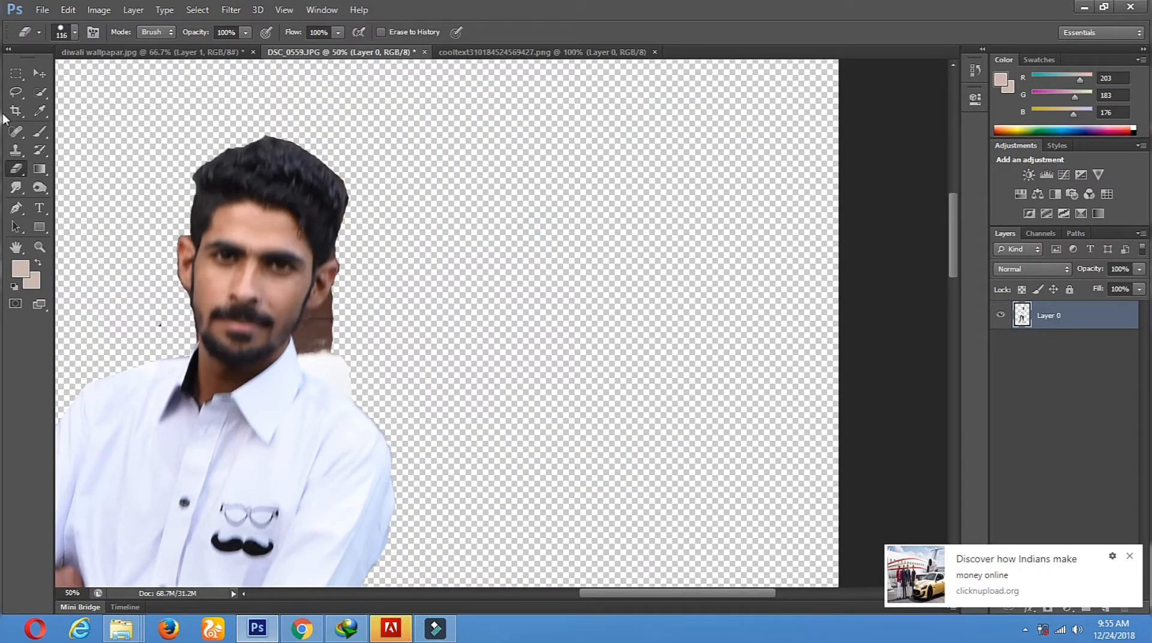
left_click(18, 173)
left_click(67, 193)
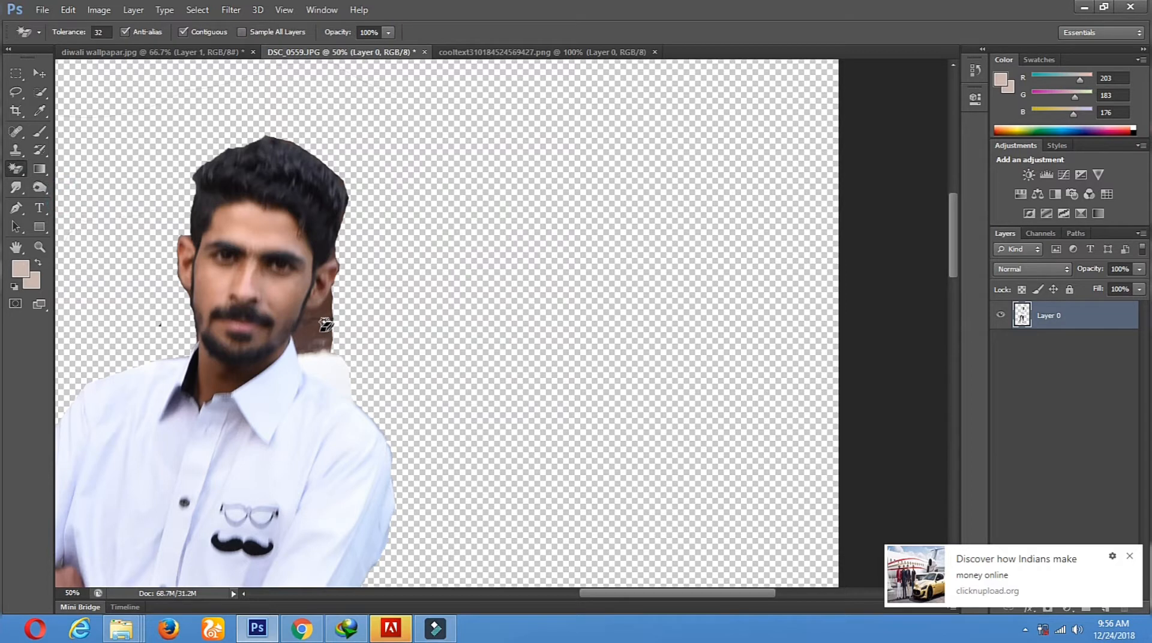
left_click(318, 329)
key("ctrl+z")
Trace along the man's ear, jaw, collar and shoulder with the regular Eraser at 27 px to separate the background patch.
left_click(16, 173)
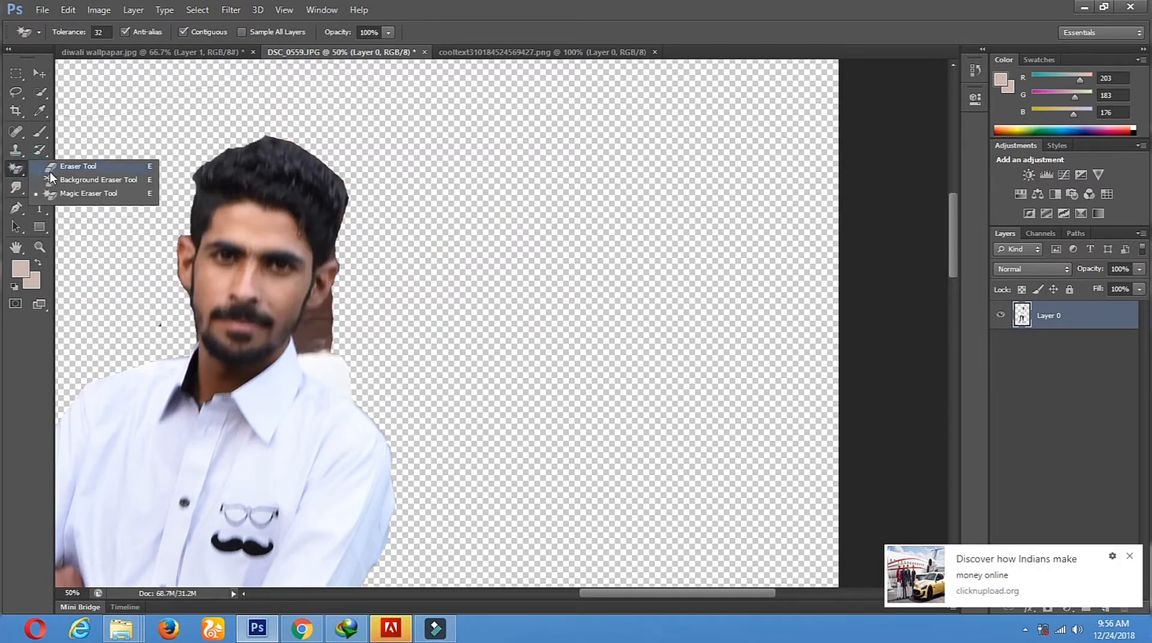
left_click(54, 167)
right_click(502, 335)
left_click(538, 365)
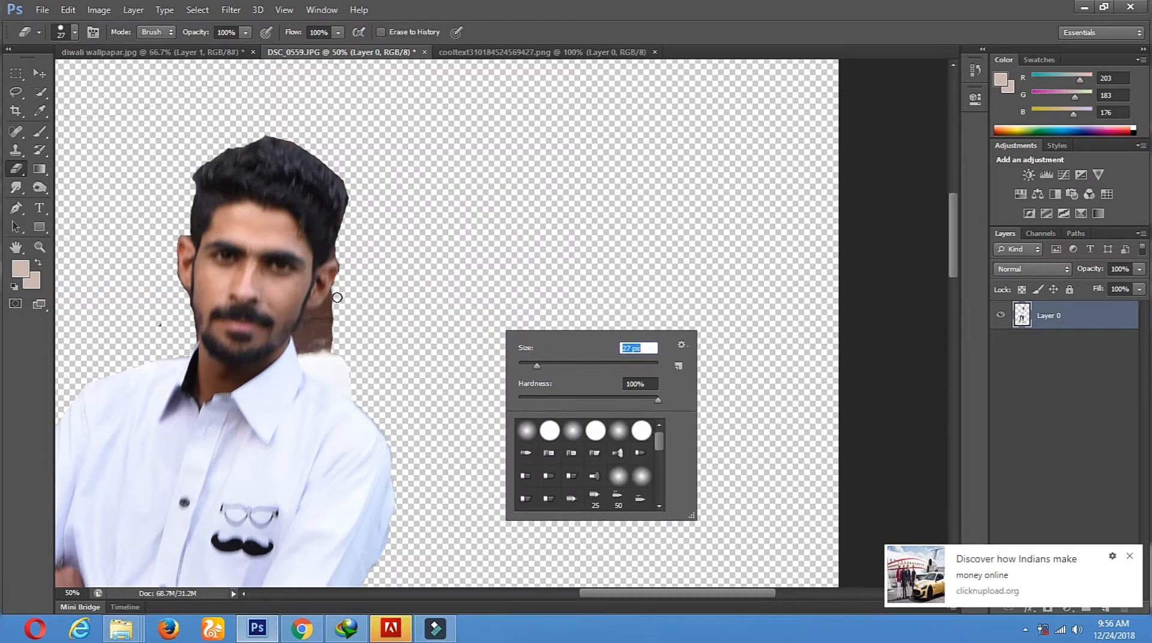
left_click(332, 296)
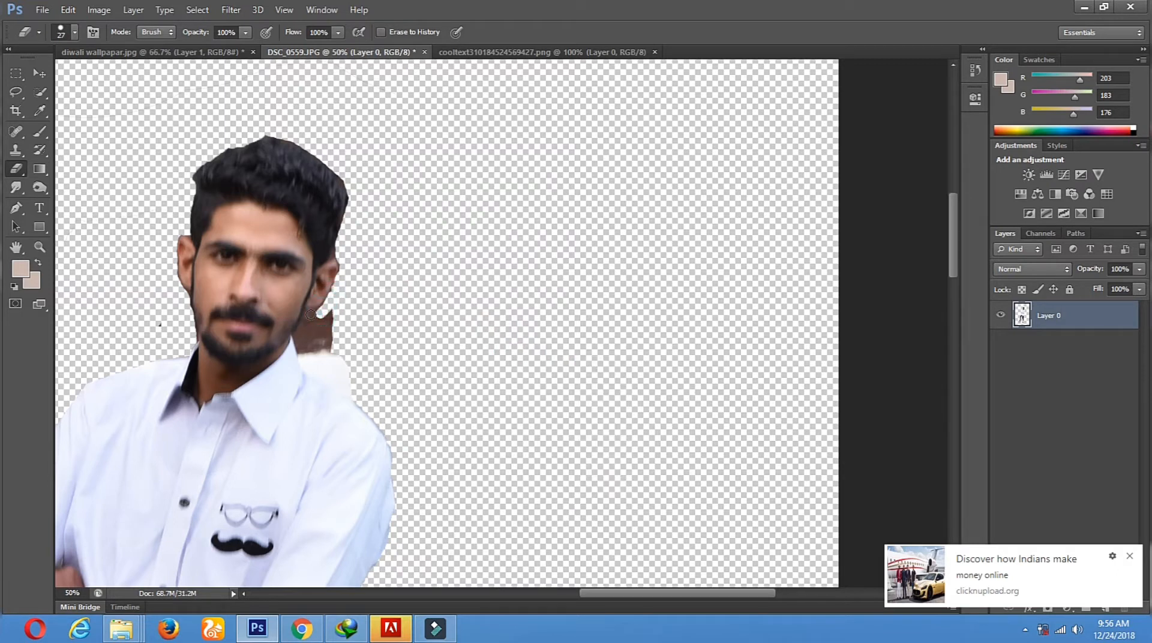
left_click(309, 314)
left_click_drag(298, 336, 304, 348)
left_click(301, 353)
left_click(308, 364)
left_click(312, 384)
left_click(360, 406)
Set the Eraser to 68 px and remove the remaining brown and white patch beside the man's neck.
right_click(471, 358)
left_click_drag(519, 393, 532, 392)
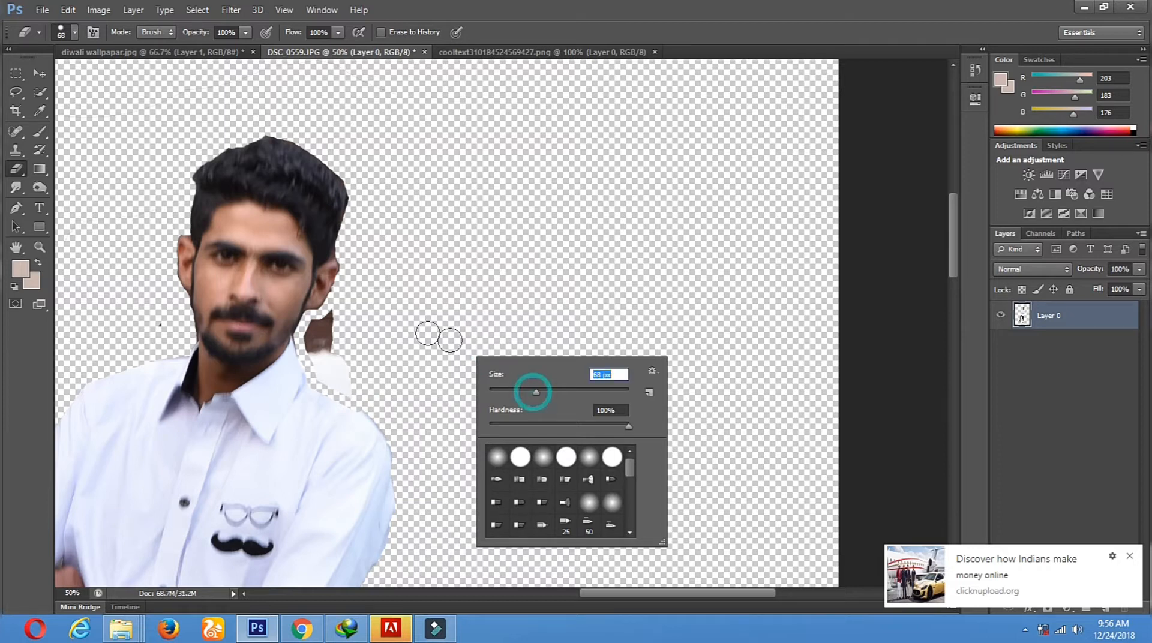
left_click(324, 317)
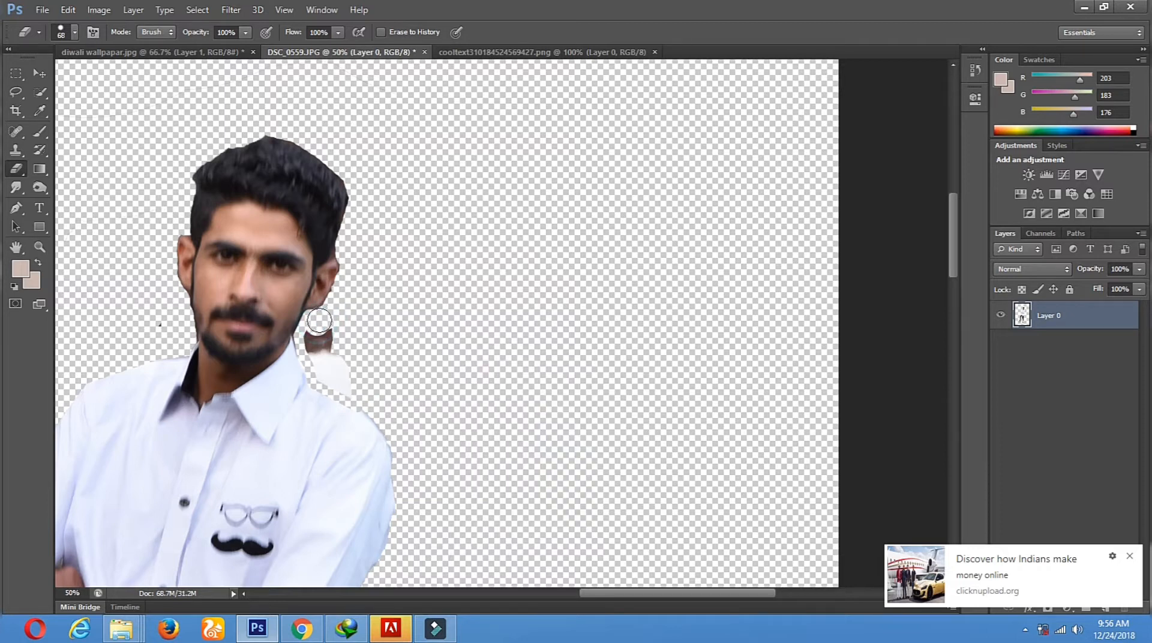
left_click(336, 308)
left_click(341, 300)
left_click(330, 318)
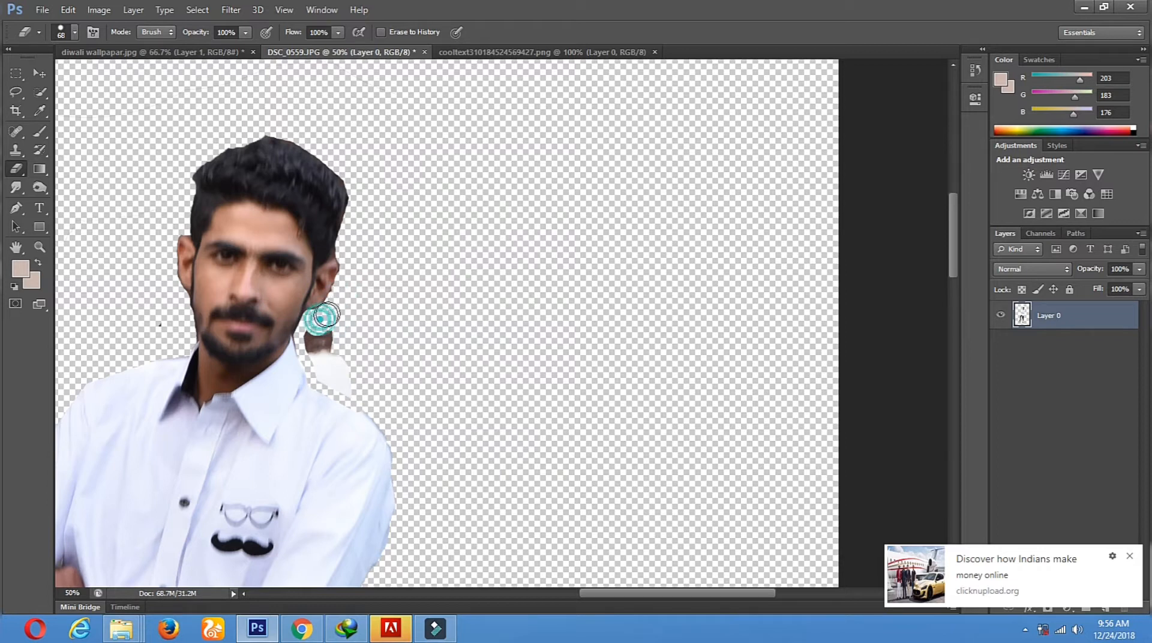
left_click(327, 340)
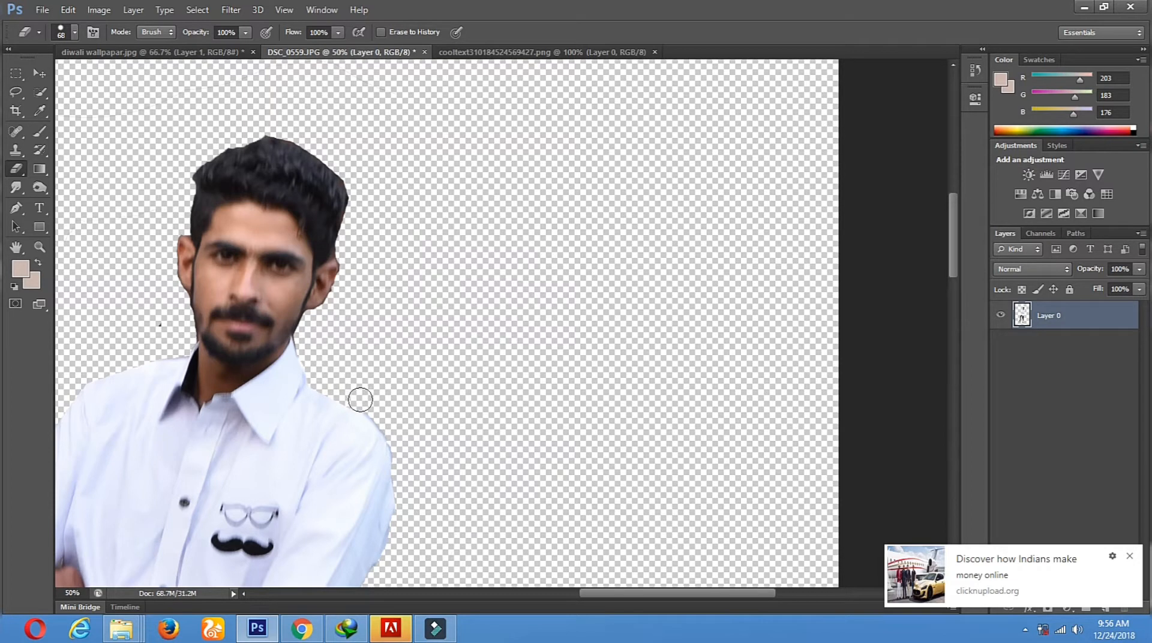
Zoom out on the photo and move the cut-out man into the Diwali wallpaper document.
left_click(40, 246)
left_click(381, 352, "alt")
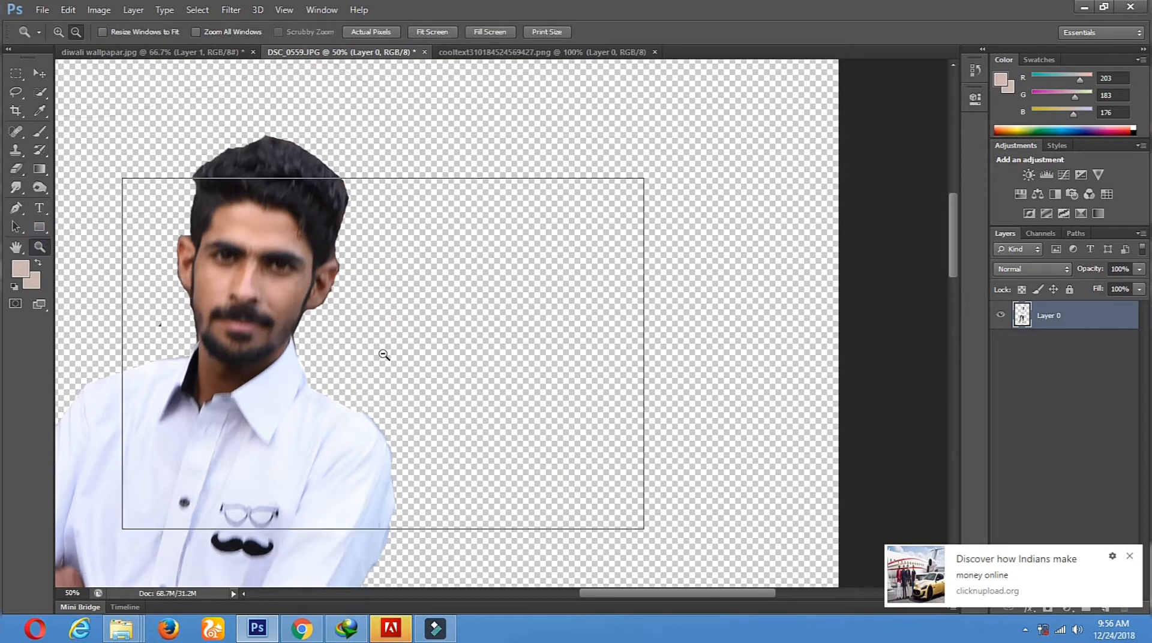
left_click(382, 353, "alt")
left_click(384, 354, "alt")
left_click(386, 352, "alt")
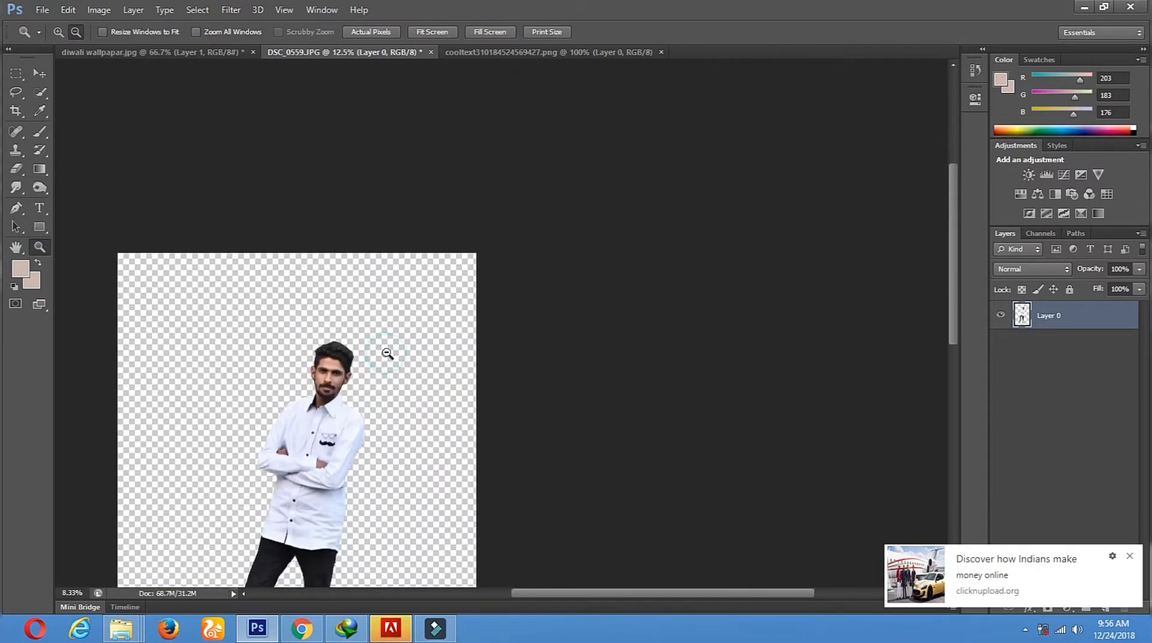
left_click(40, 73)
left_click_drag(504, 306, 532, 338)
Shift the oversized man layer down and to the left on the wallpaper until its upper corner is within reach.
left_click_drag(565, 258, 446, 454)
left_click_drag(602, 294, 441, 504)
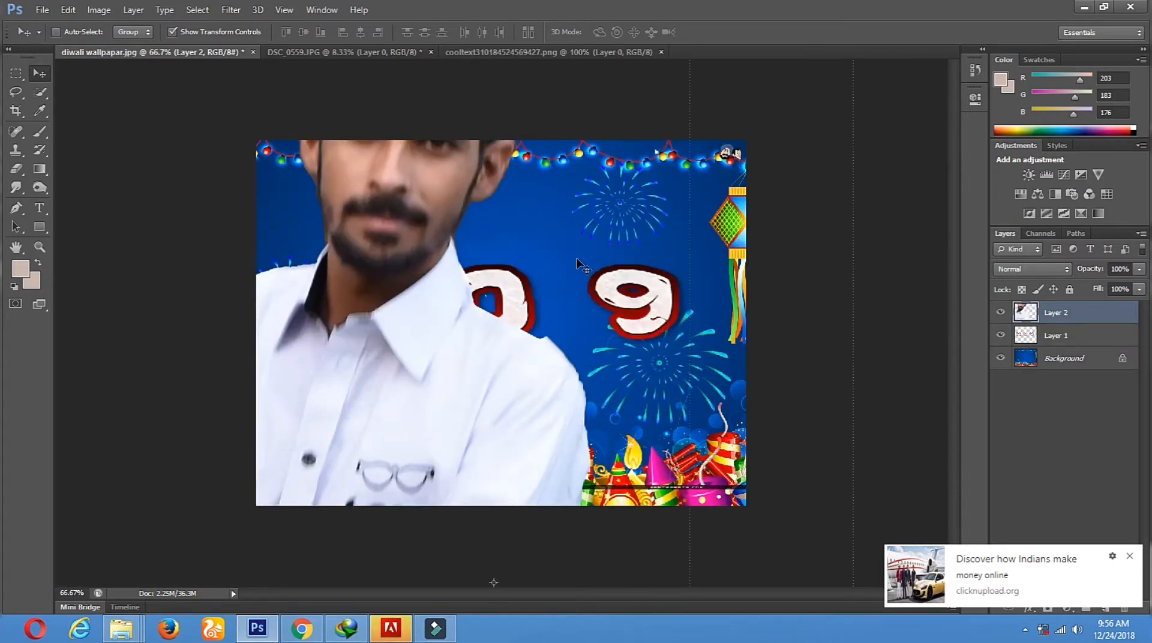
left_click_drag(577, 259, 499, 489)
left_click_drag(641, 255, 370, 614)
left_click_drag(539, 266, 398, 409)
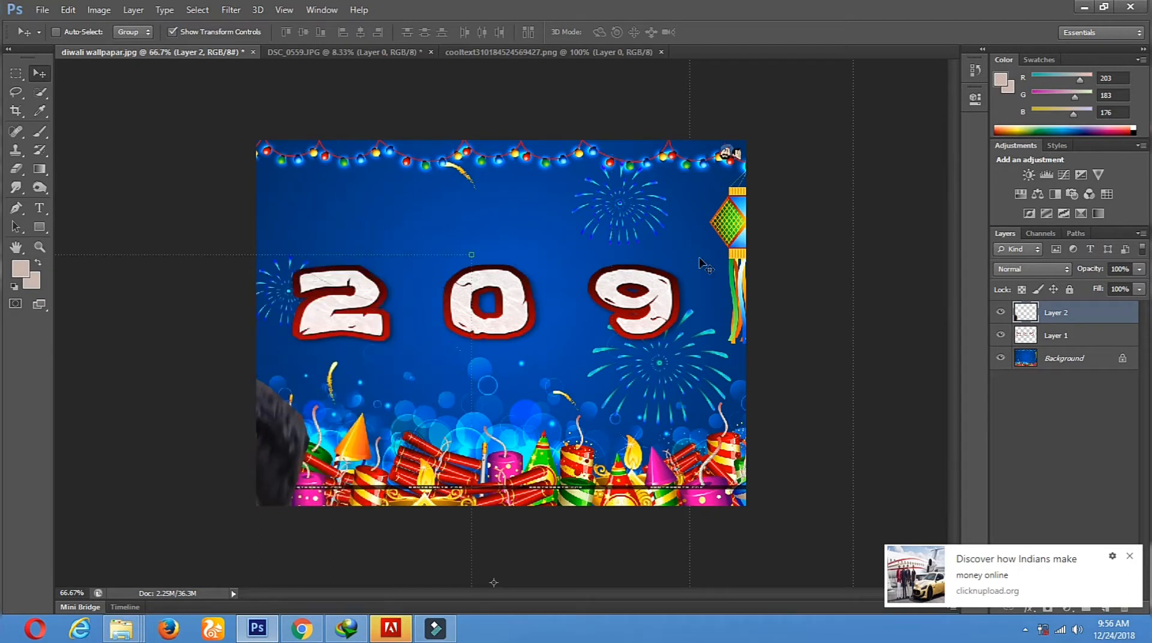
Free Transform the man to about 4.79% width and 4.82% height, place him between the 0 and the 9, and apply it.
key("ctrl+t")
left_click_drag(162, 483, 744, 234)
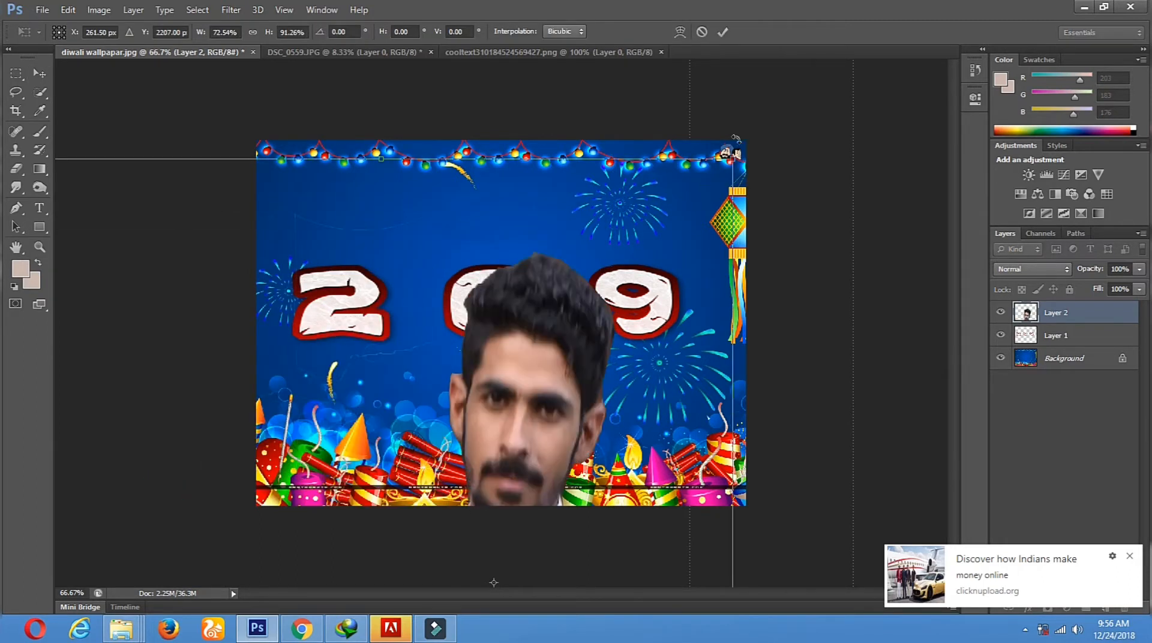
left_click_drag(737, 155, 585, 132)
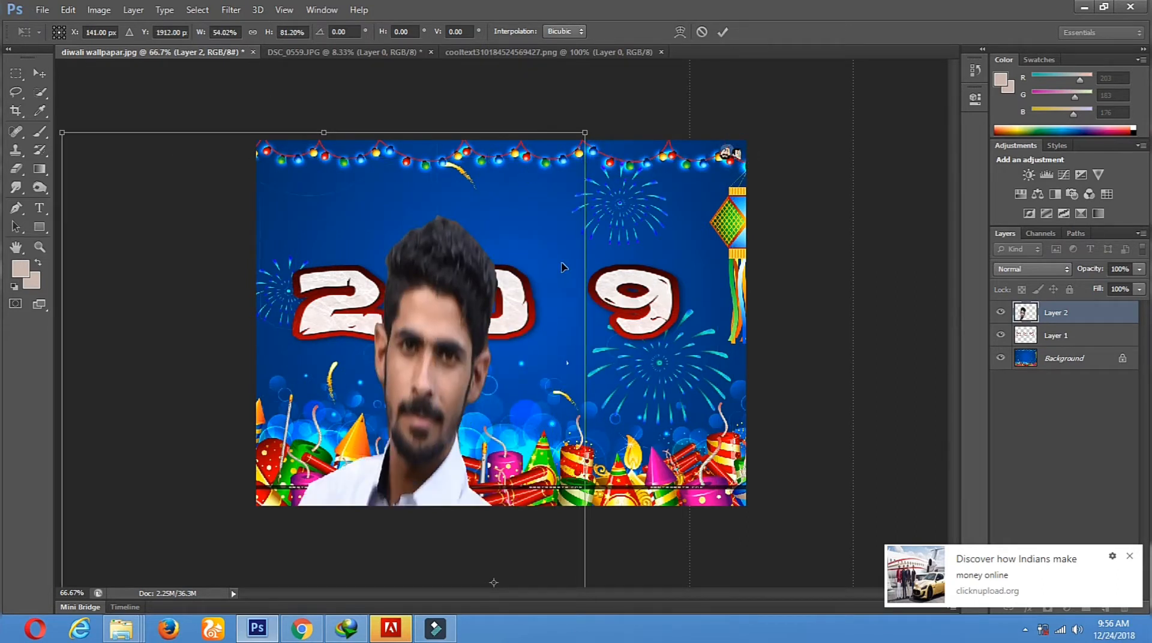
left_click_drag(585, 132, 591, 158)
left_click_drag(626, 92, 487, 386)
left_click_drag(438, 475, 561, 166)
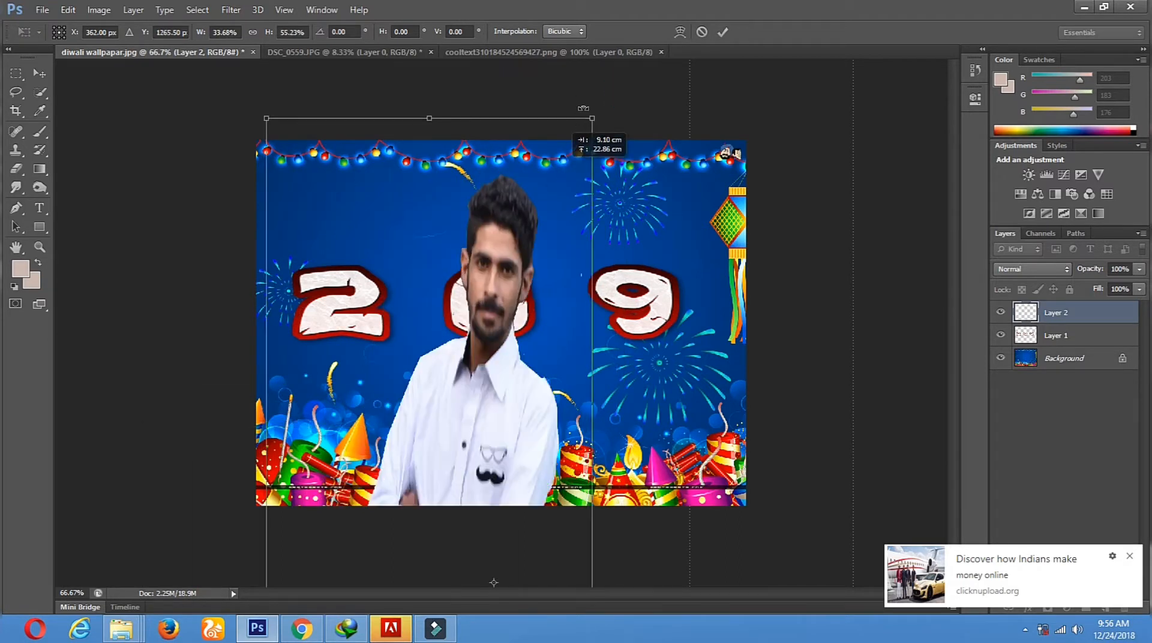
left_click_drag(591, 117, 465, 403)
left_click_drag(439, 441, 640, 222)
left_click_drag(604, 365, 555, 191)
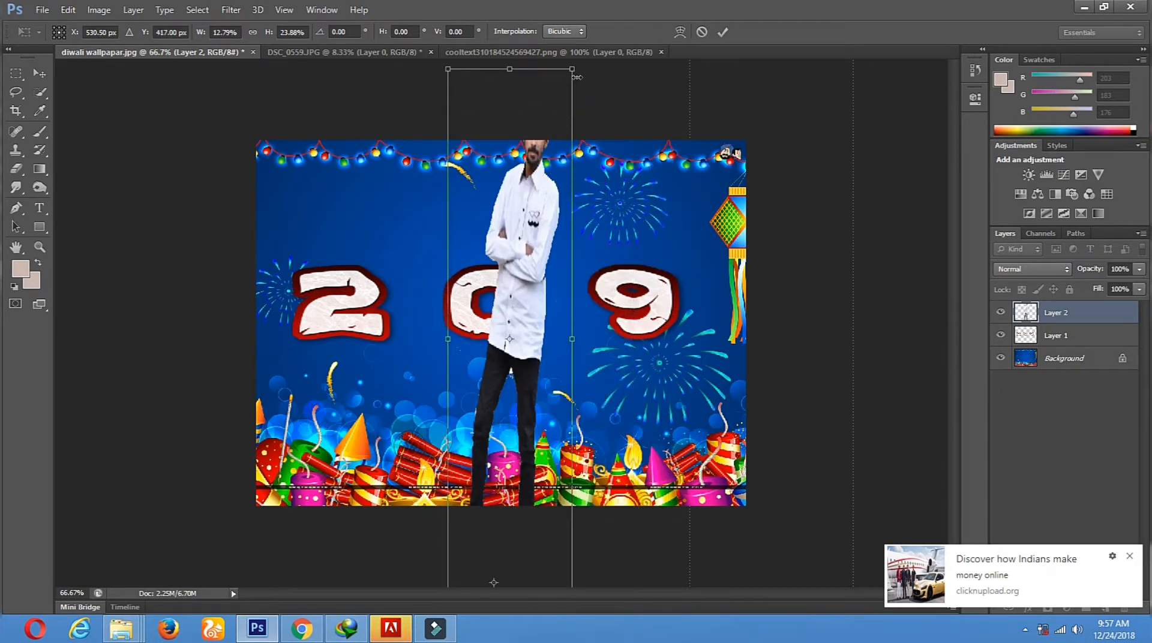
left_click_drag(571, 73, 567, 296)
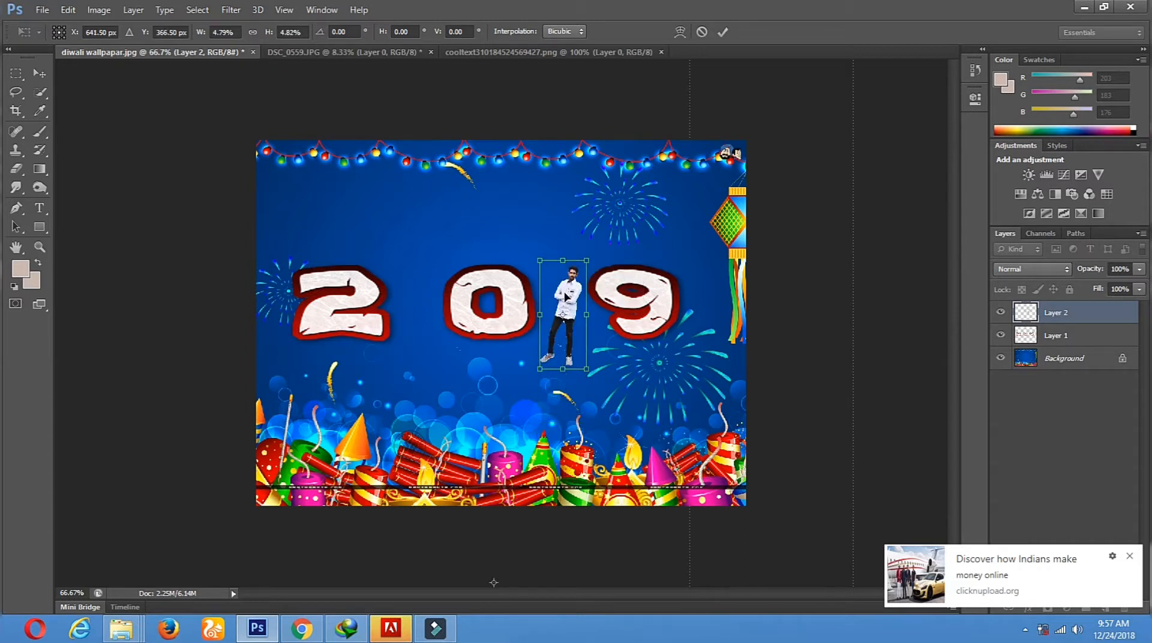
key("Return")
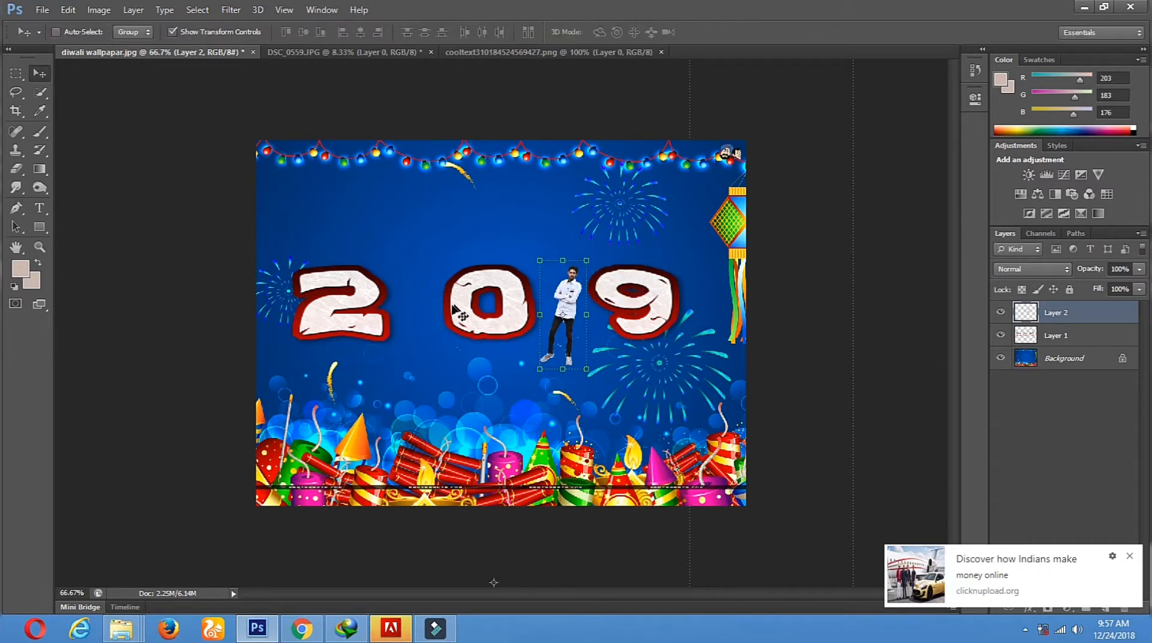
Nudge the digits layer slightly right, and lasso the digit 2 to move it down and to the left.
left_click_drag(478, 299, 482, 298)
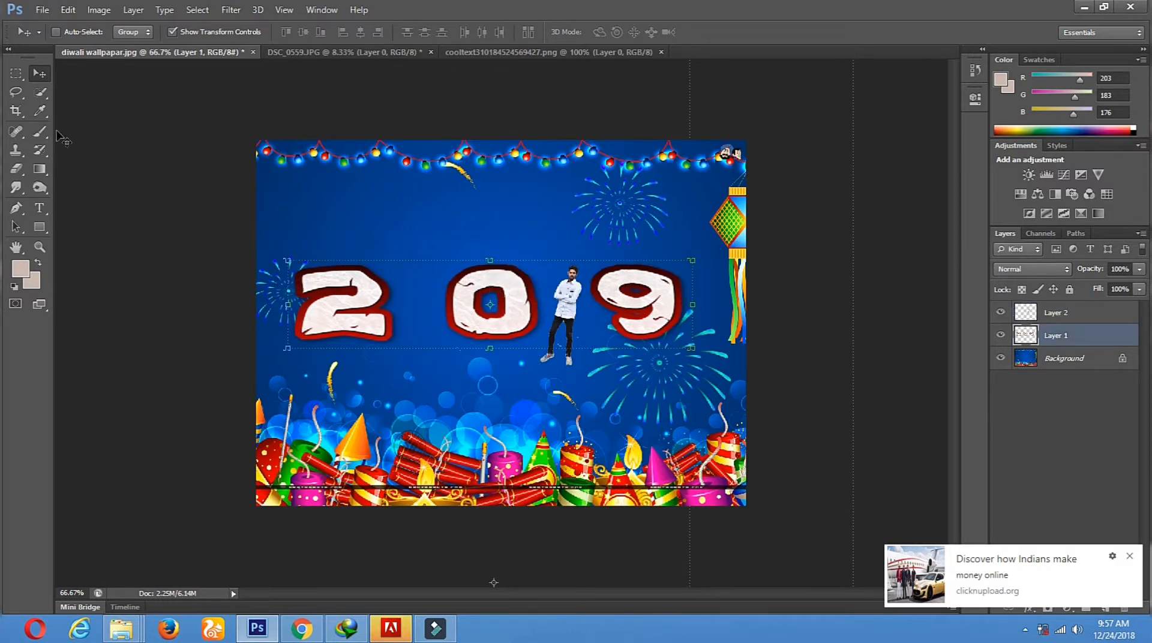
left_click(16, 93)
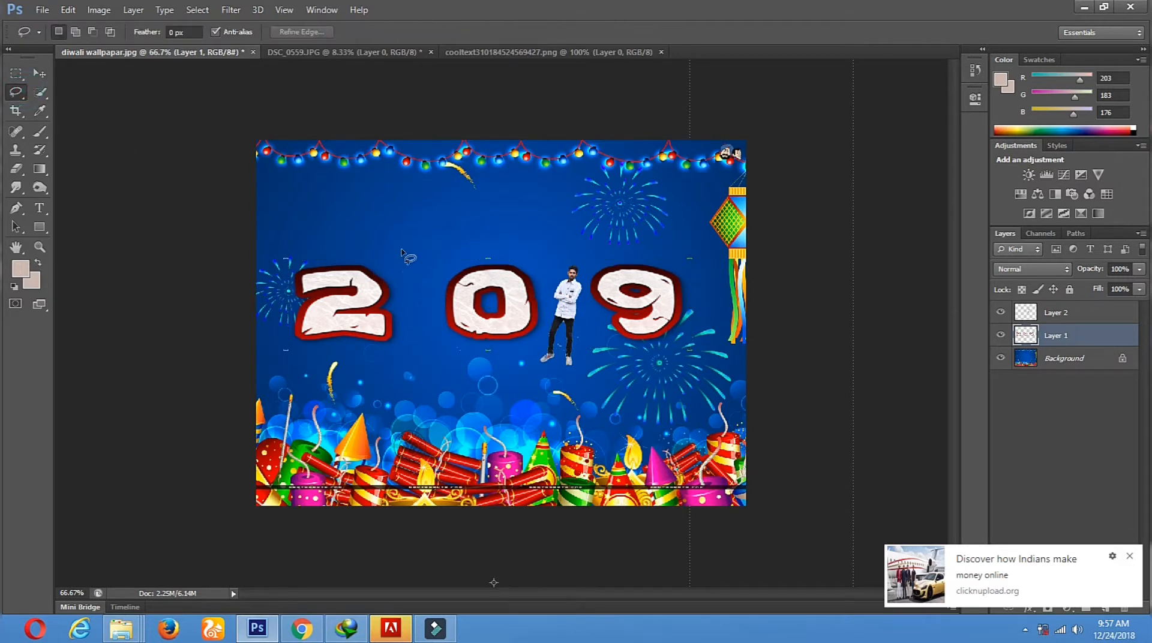
mouse_move(375, 378)
left_mouse_down()
mouse_move(251, 385)
mouse_move(263, 265)
left_mouse_up()
left_click_drag(379, 224, 381, 226)
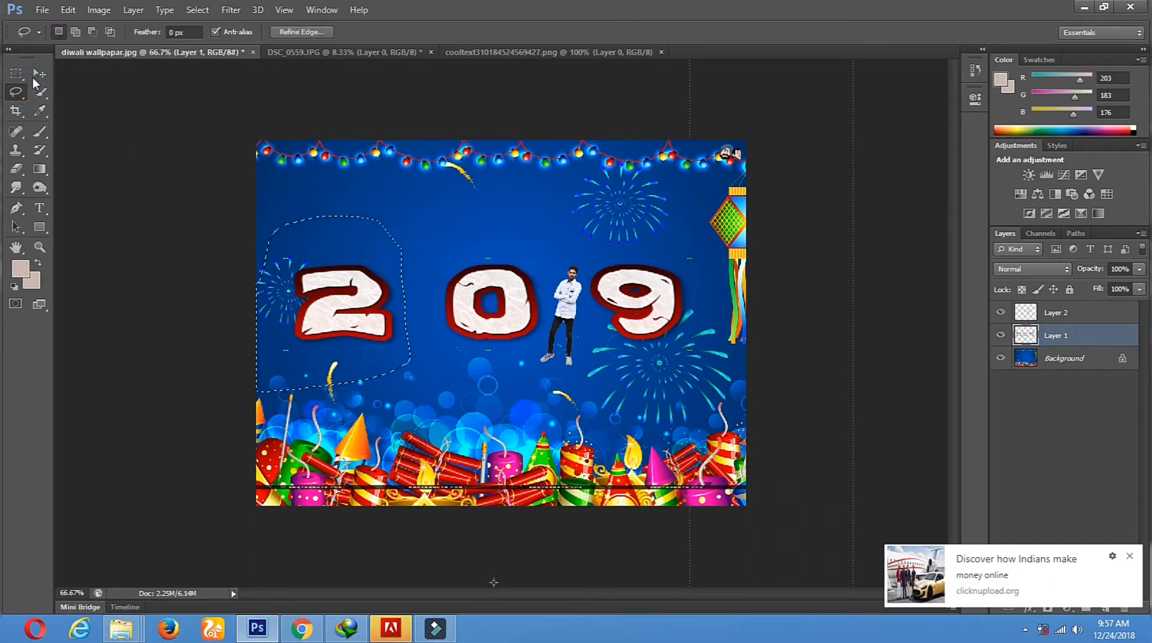
left_click(39, 73)
left_click_drag(387, 324, 350, 346)
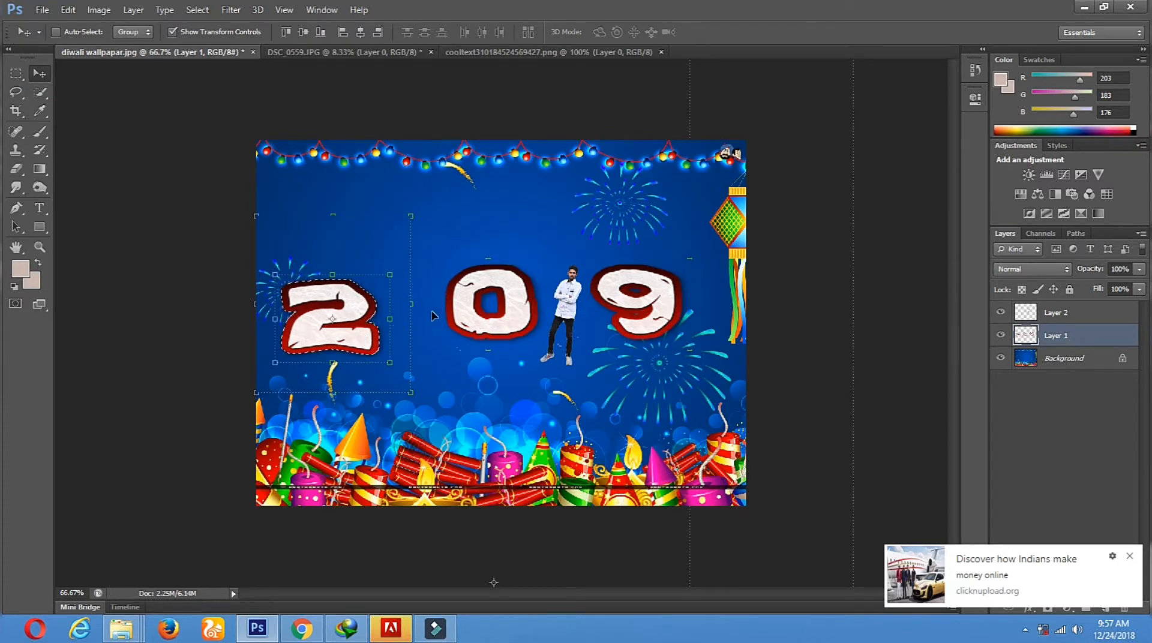
Lasso the digit 0 and move it left and slightly down, close beside the 2.
left_click(15, 92)
left_click(463, 240)
left_click(432, 258)
mouse_move(426, 269)
left_mouse_down()
mouse_move(462, 396)
mouse_move(525, 389)
left_mouse_up()
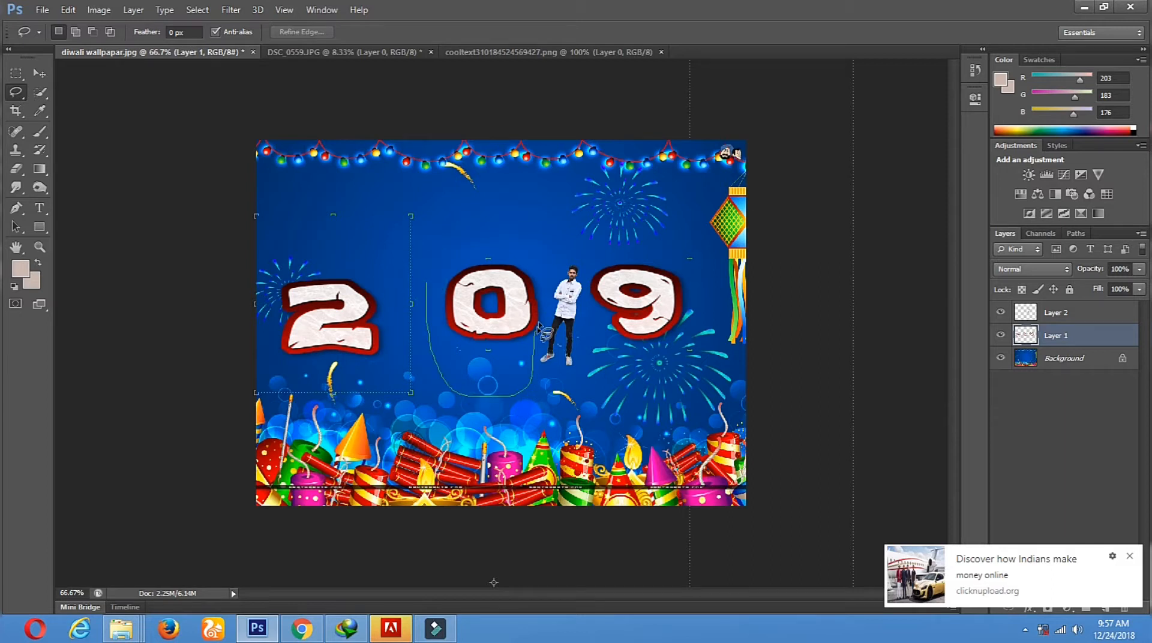
left_click_drag(483, 228, 416, 234)
left_click(39, 72)
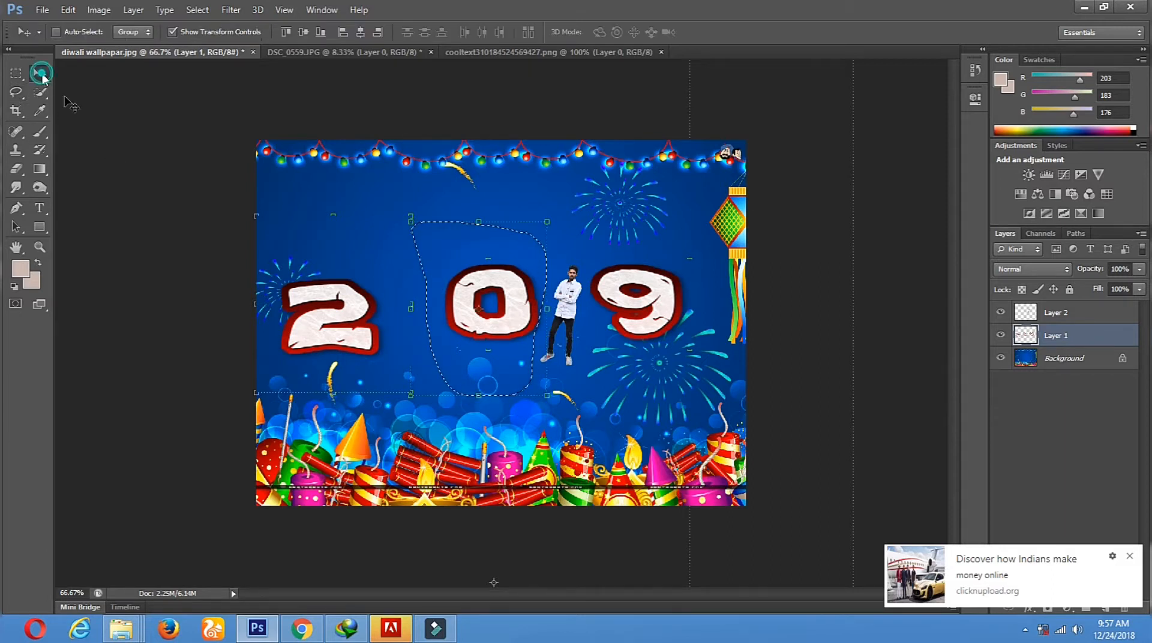
mouse_move(490, 306)
left_mouse_down()
mouse_move(468, 327)
mouse_move(445, 319)
left_mouse_up()
Lasso the digit 9, Free Transform it slightly right and down in line with the other digits, and apply the transformation.
left_click(15, 92)
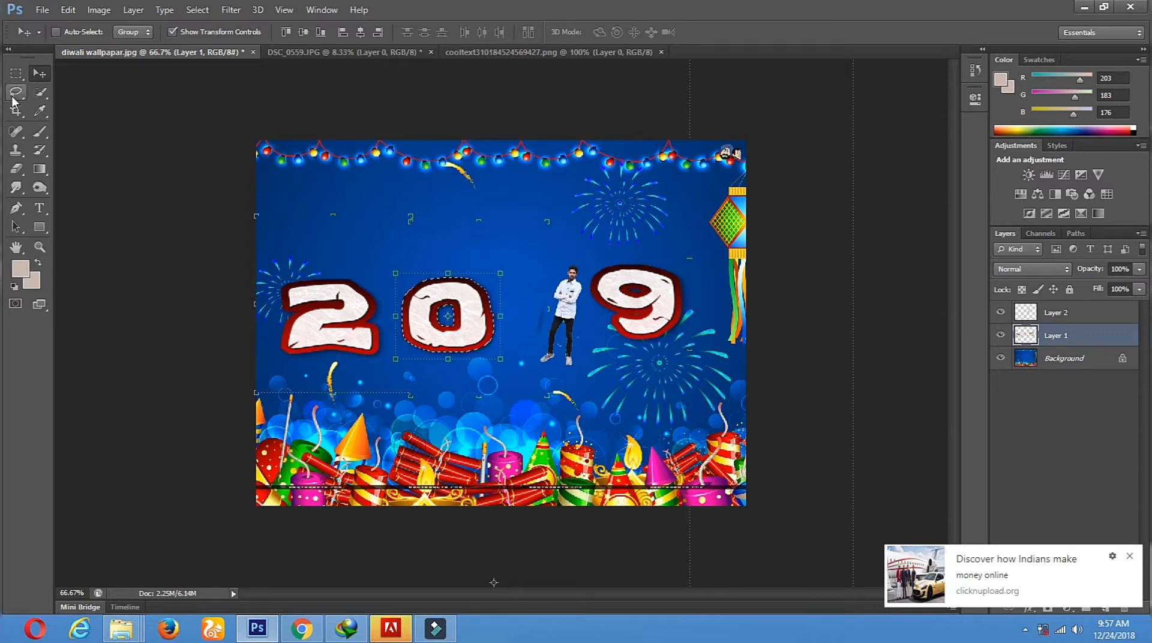
left_click(445, 181)
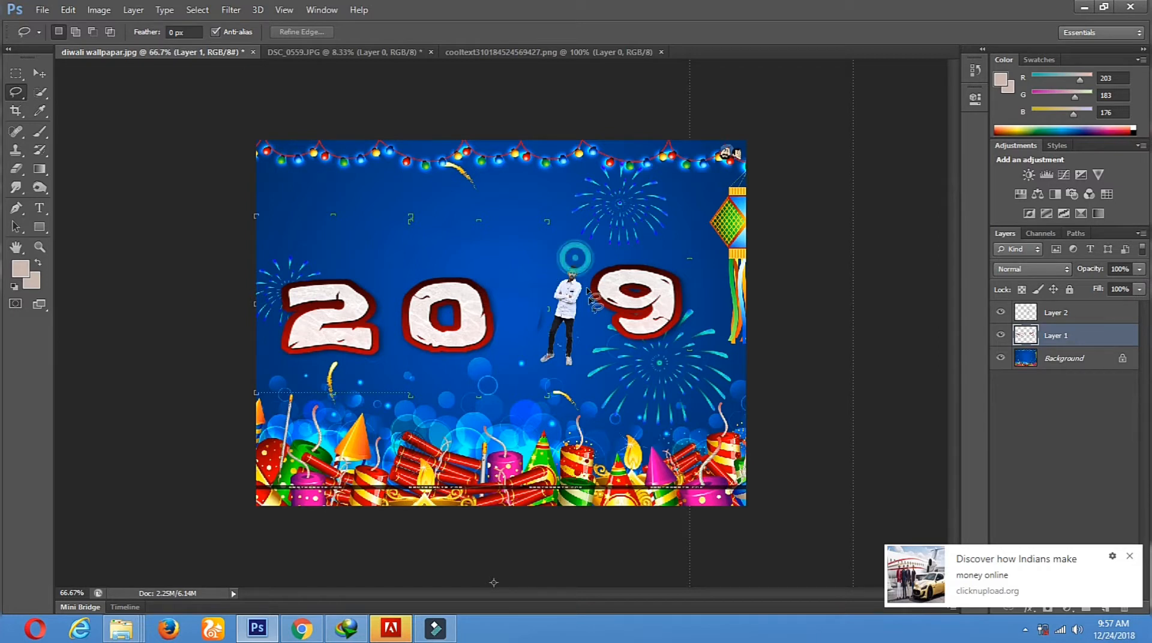
mouse_move(591, 257)
left_mouse_down()
mouse_move(588, 326)
mouse_move(639, 396)
left_mouse_up()
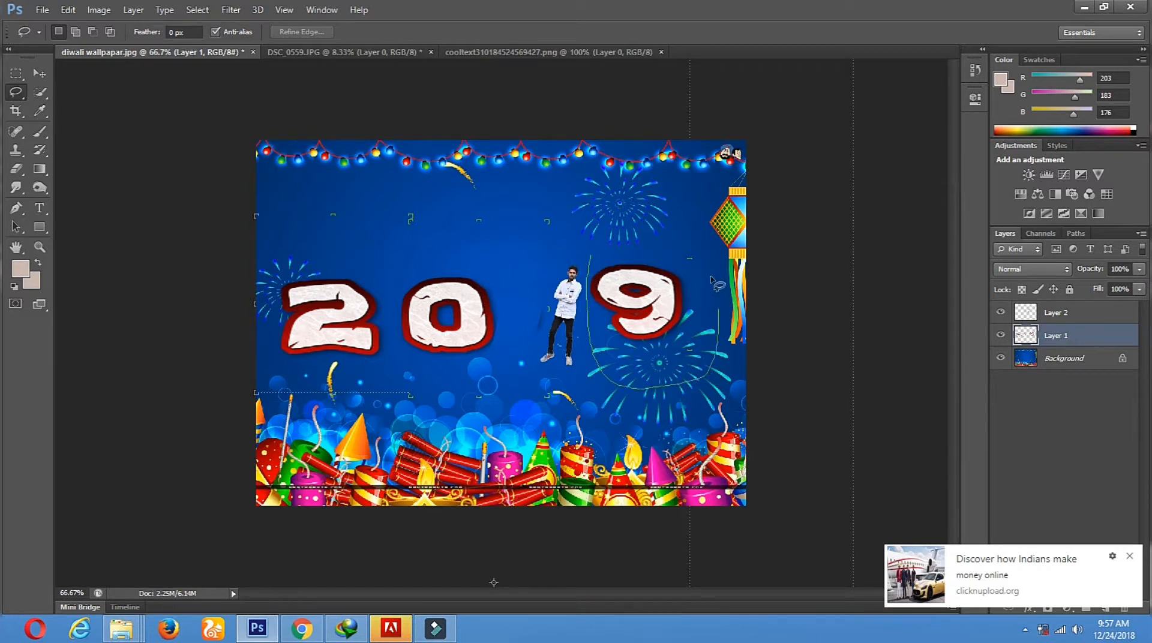
left_click_drag(624, 245, 615, 240)
left_click(39, 72)
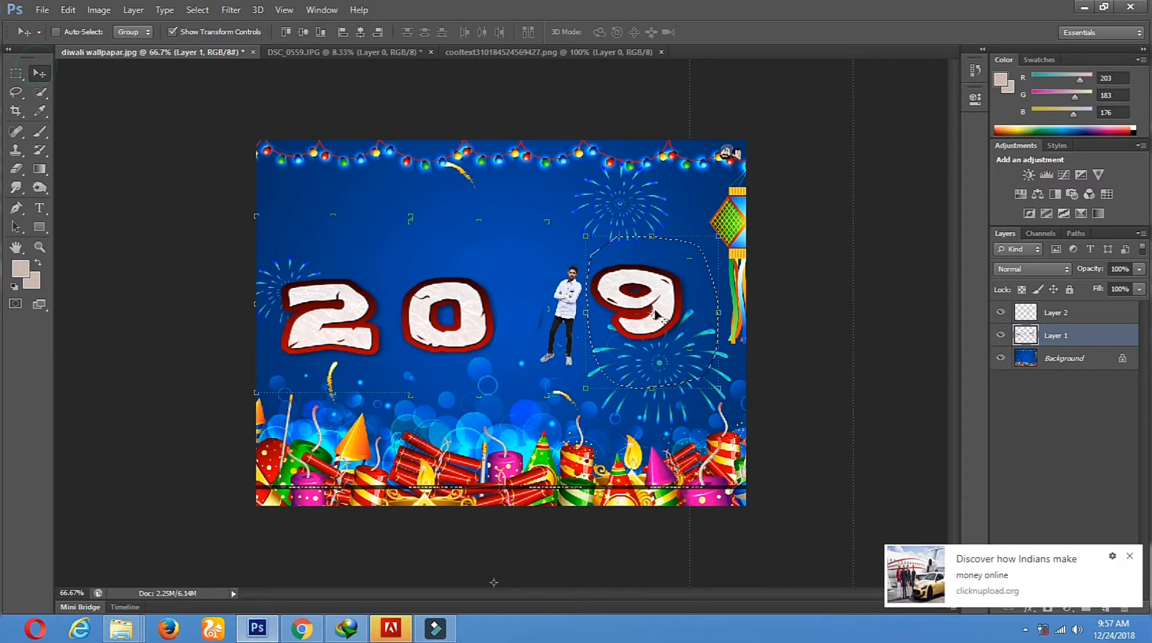
key("ctrl+t")
left_click_drag(645, 308, 653, 316)
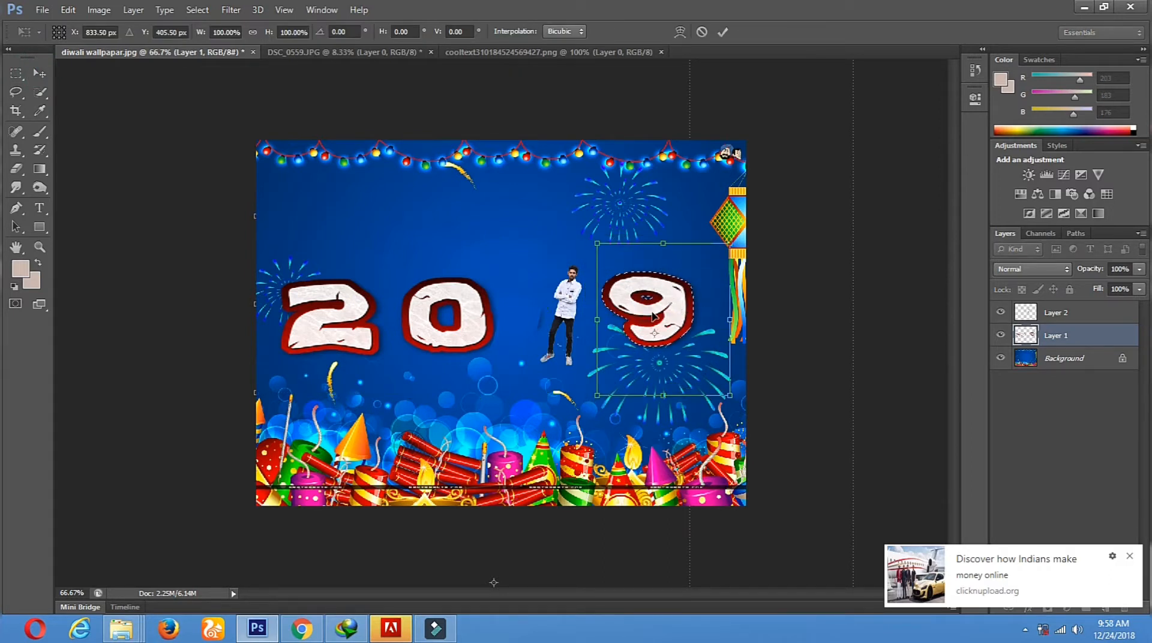
left_click(16, 94)
left_click(542, 247)
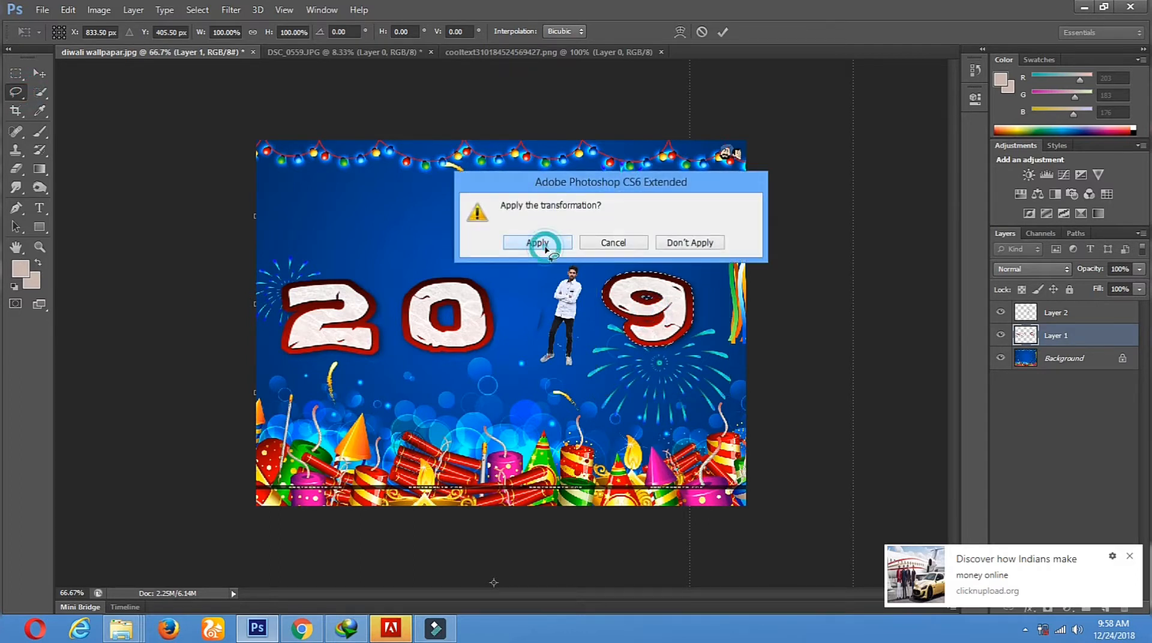
Move the man on Layer 2 up and slightly left between the 0 and the 9, and hide the transform controls.
left_click(40, 74)
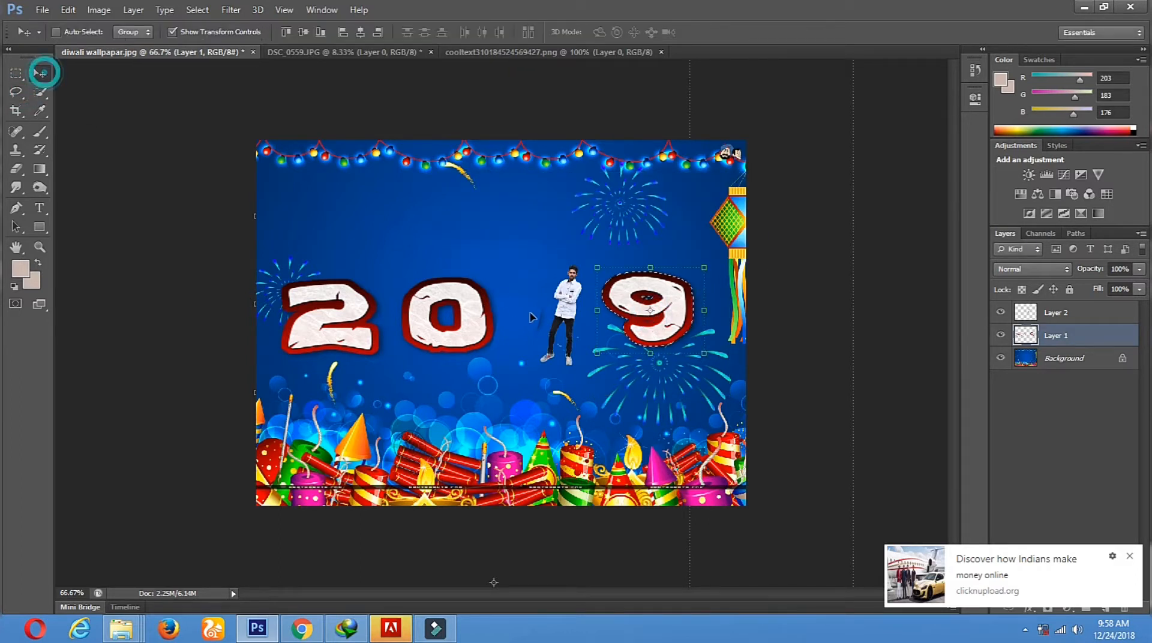
right_click(570, 310)
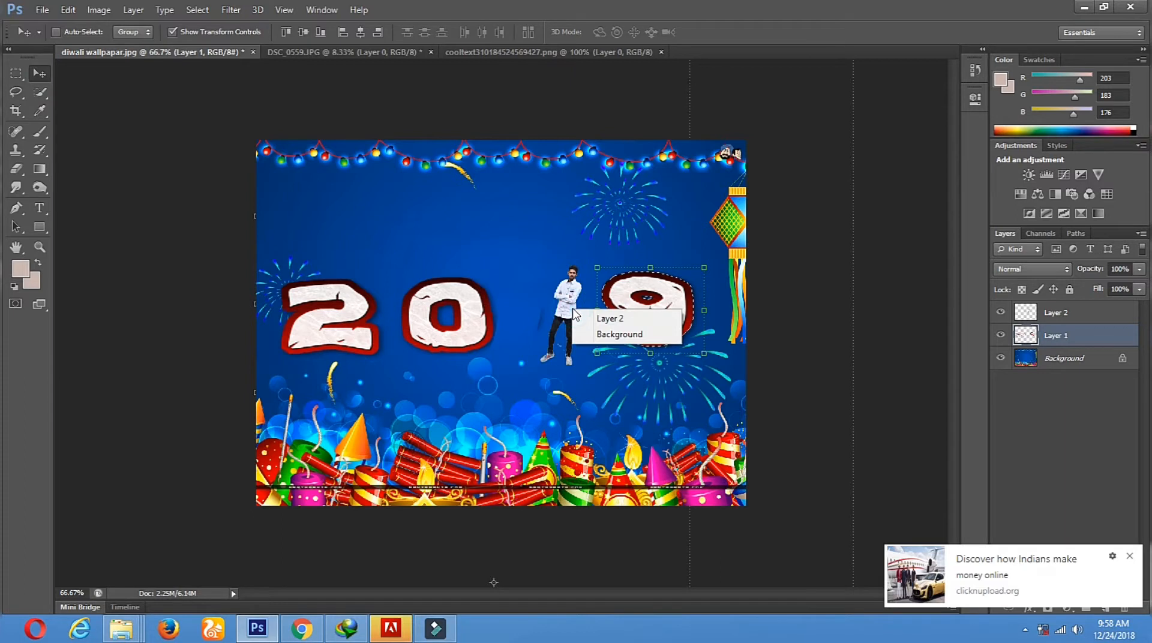
left_click(1057, 318)
left_click_drag(556, 313, 555, 294)
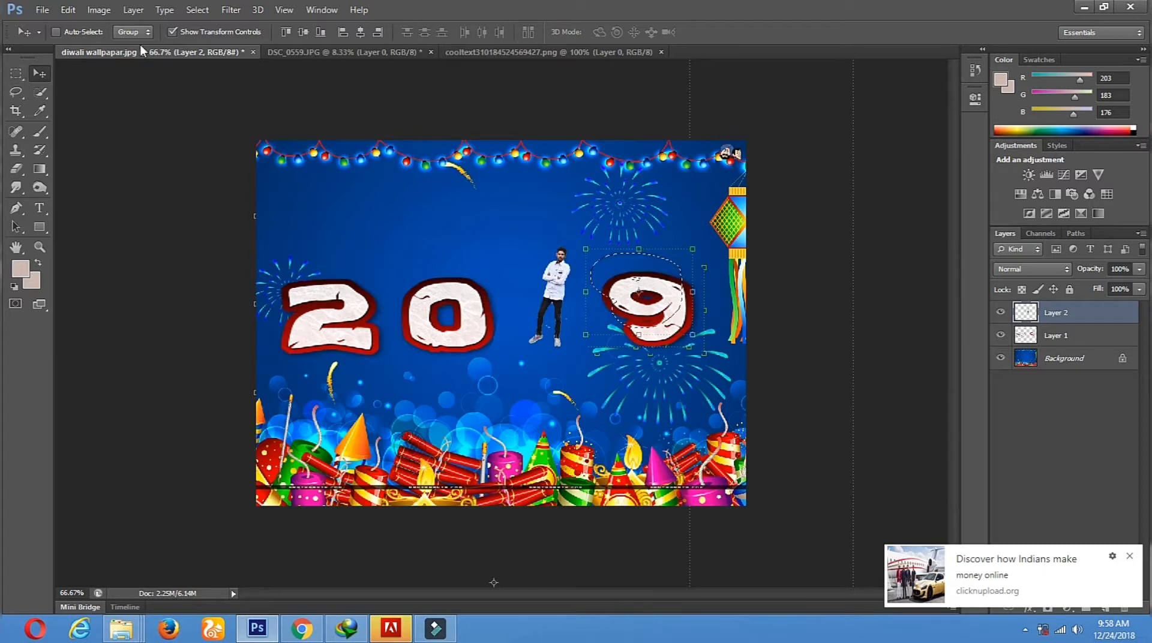
left_click(174, 33)
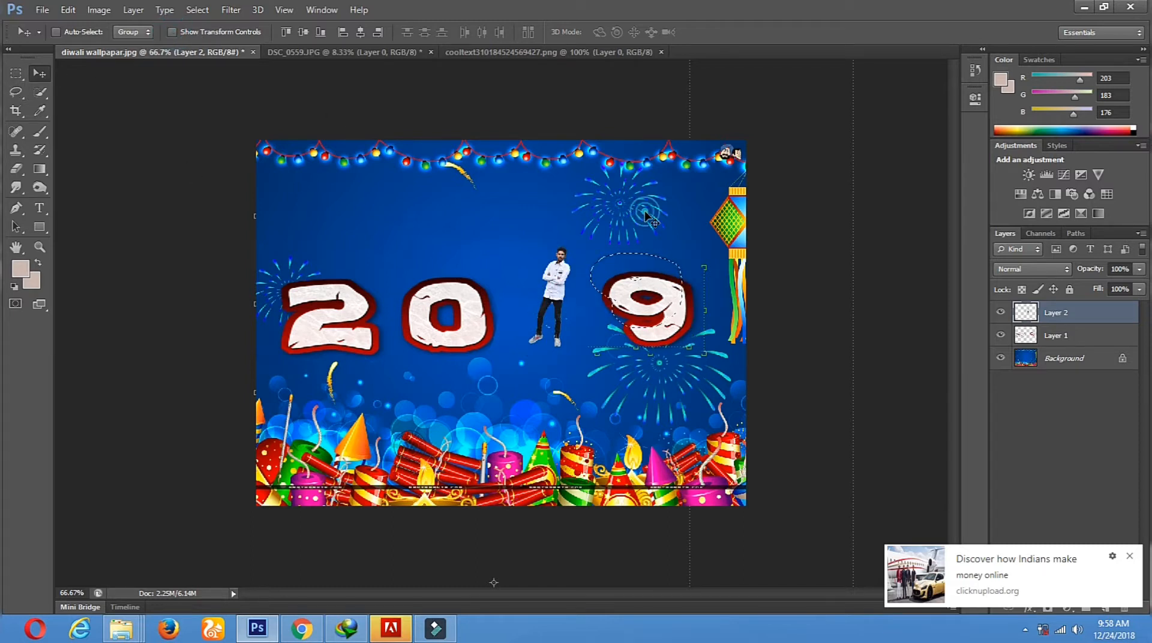
left_click(14, 92)
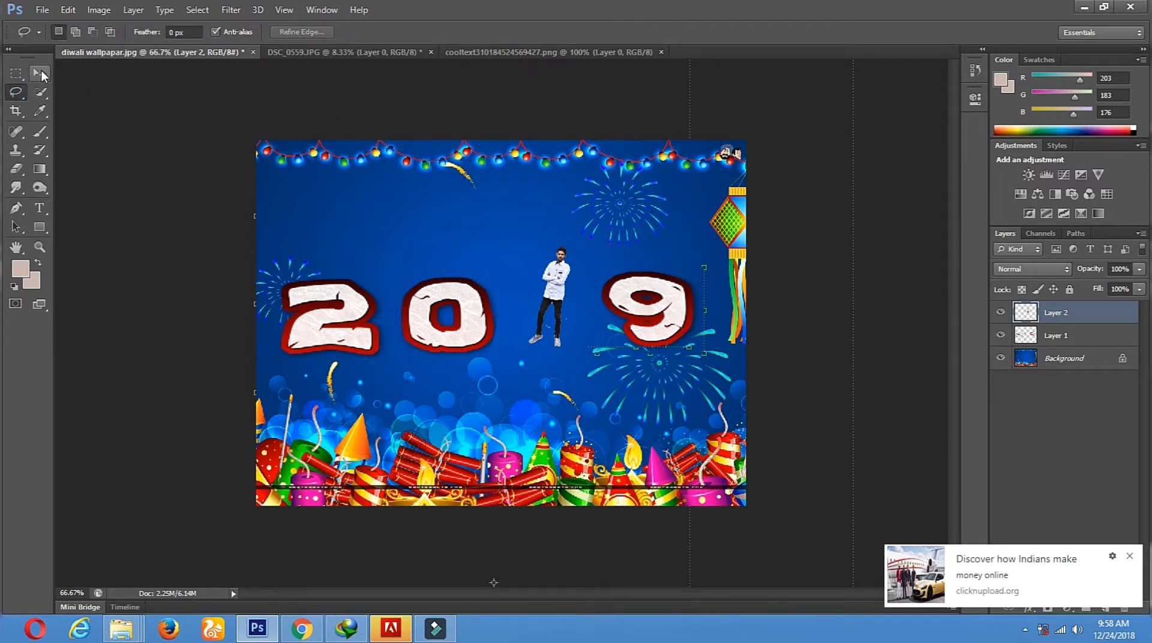
Activate the digits layer, nudge it slightly, and lasso a loose selection around the 9.
left_click(41, 74)
right_click(638, 290)
left_click(646, 296)
left_click_drag(646, 295, 646, 295)
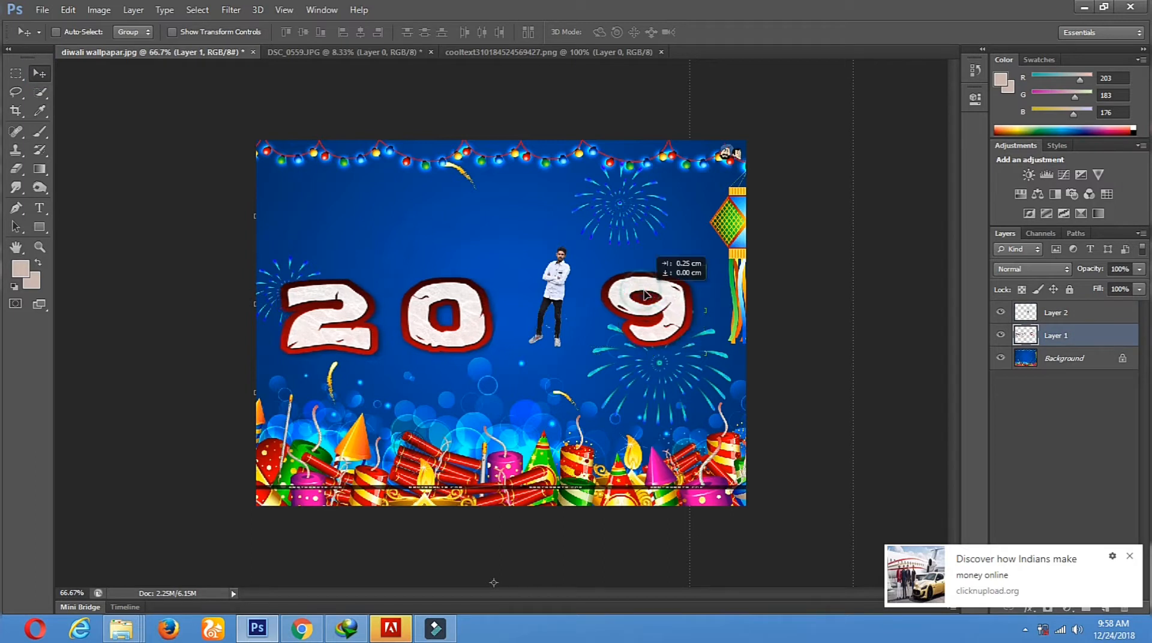
left_click(8, 92)
mouse_move(581, 347)
left_mouse_down()
mouse_move(678, 411)
mouse_move(725, 370)
left_mouse_up()
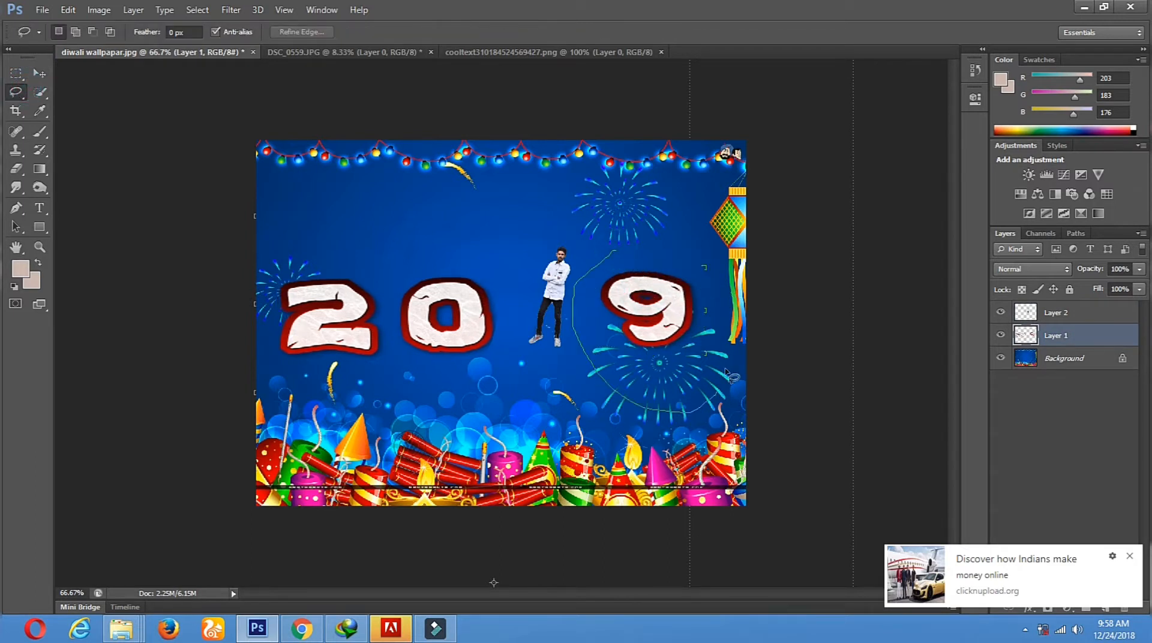
left_click_drag(696, 243, 693, 241)
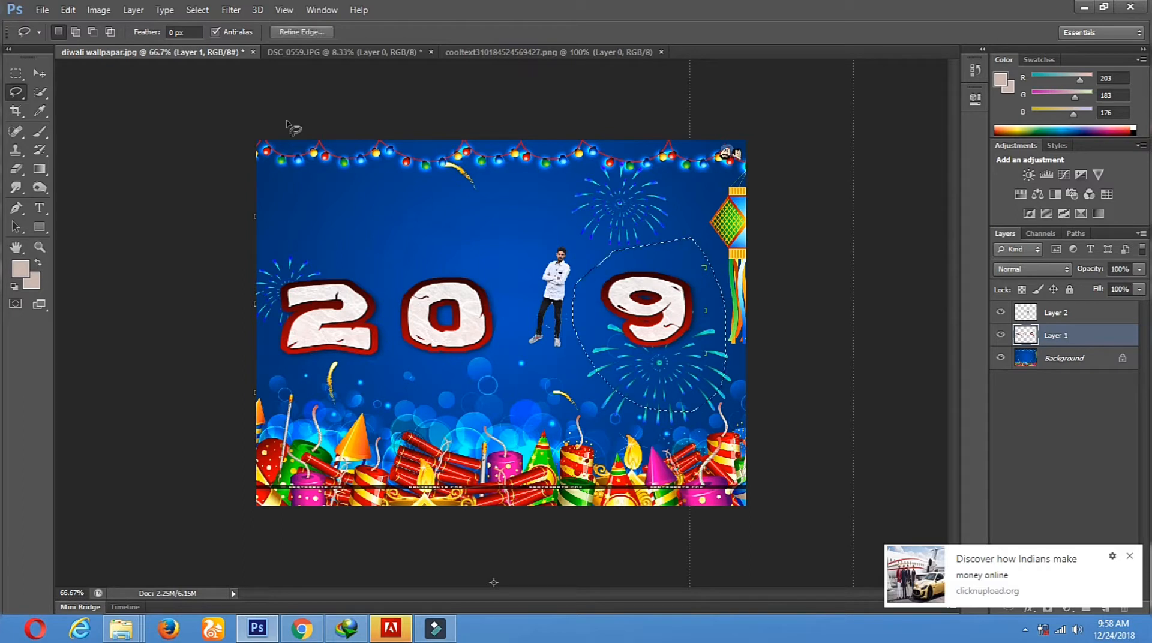
Show transform controls, scale the 9 to 112.73% width and 152.17% height, place it close beside the man, apply and deselect.
left_click(40, 73)
left_click(178, 32)
left_click_drag(728, 236, 751, 144)
left_click_drag(661, 270, 630, 306)
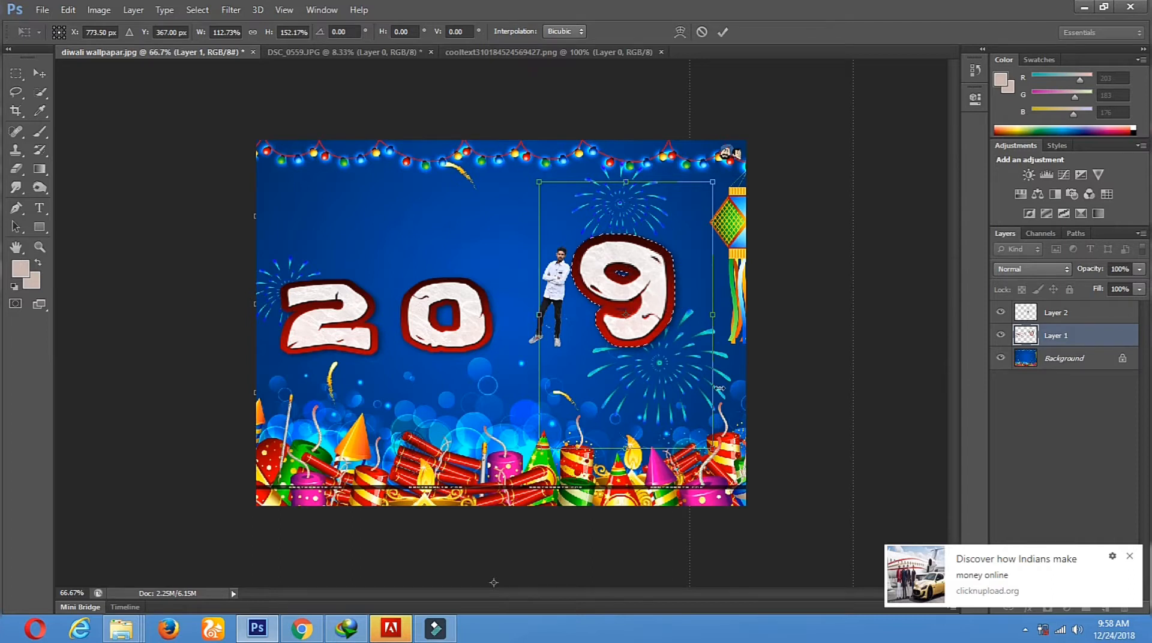
left_click(15, 92)
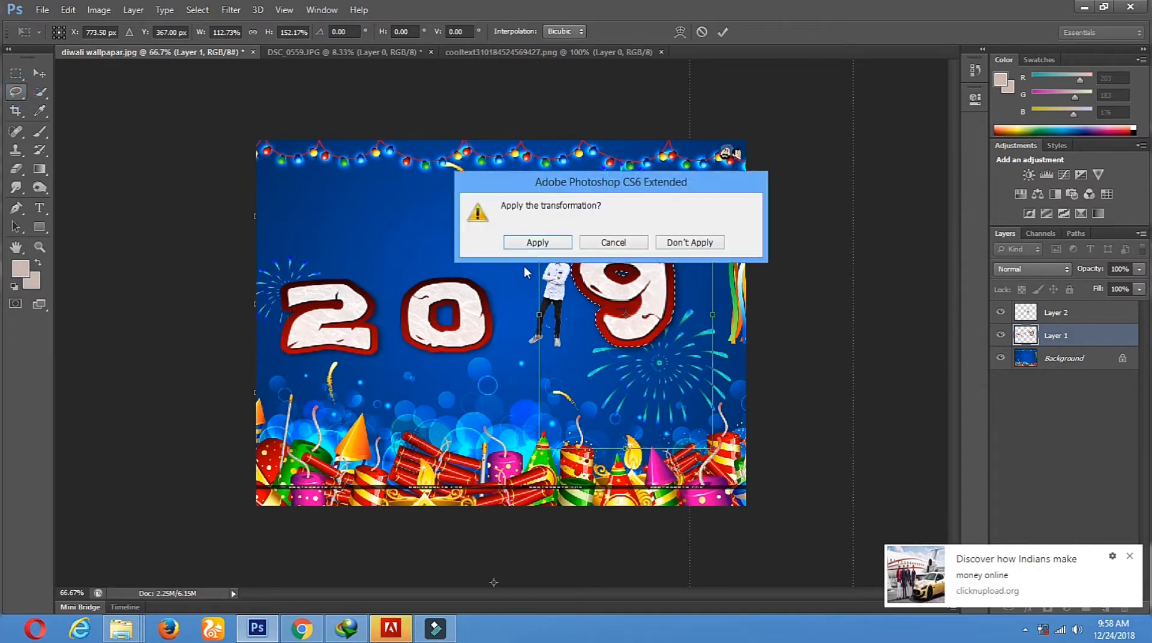
left_click(532, 241)
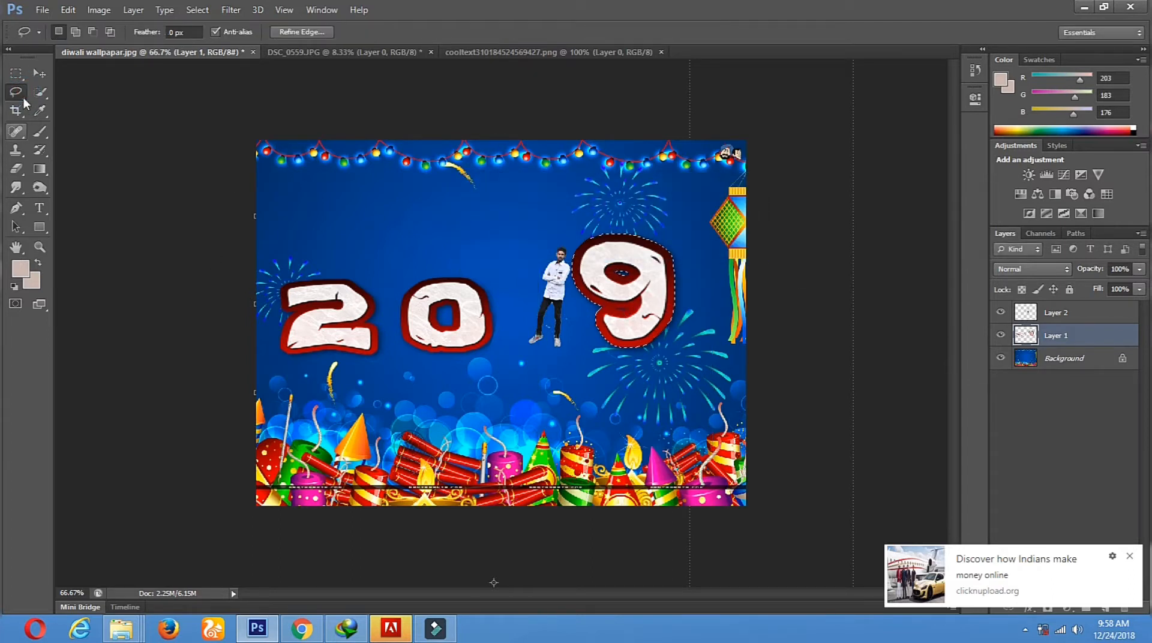
left_click(308, 194)
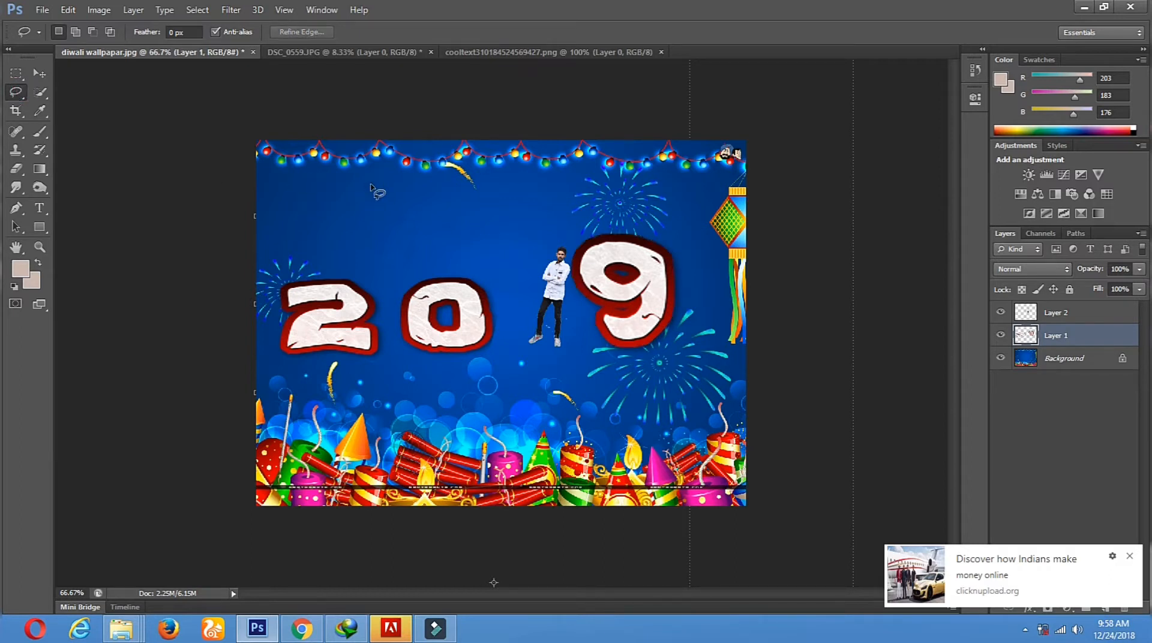
On Layer 2, set the Eraser to 30 px and remove the stray specks outside the man's leg nearest the 9.
left_click(40, 247)
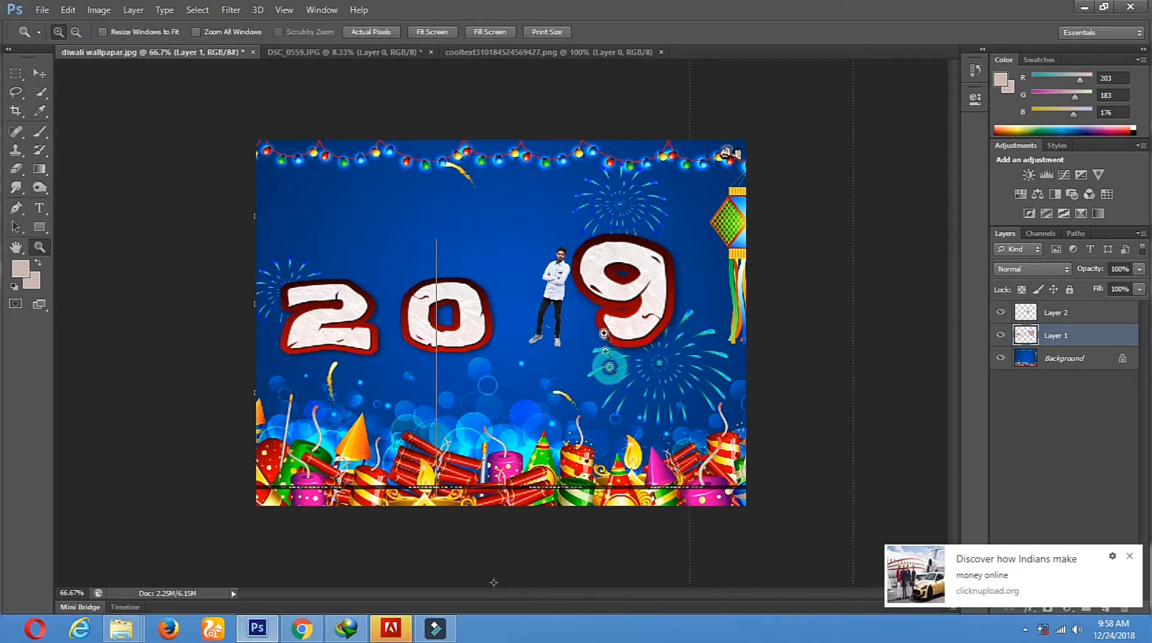
left_click(606, 354)
left_click(606, 354)
left_click(457, 311)
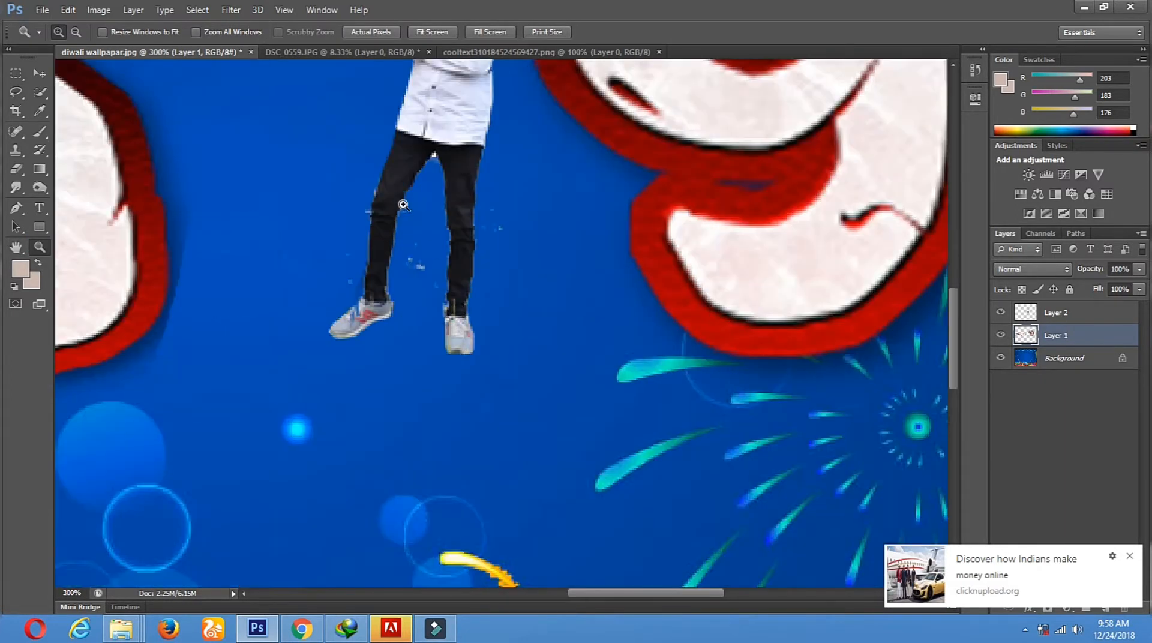
left_click(457, 312)
left_click(1058, 312)
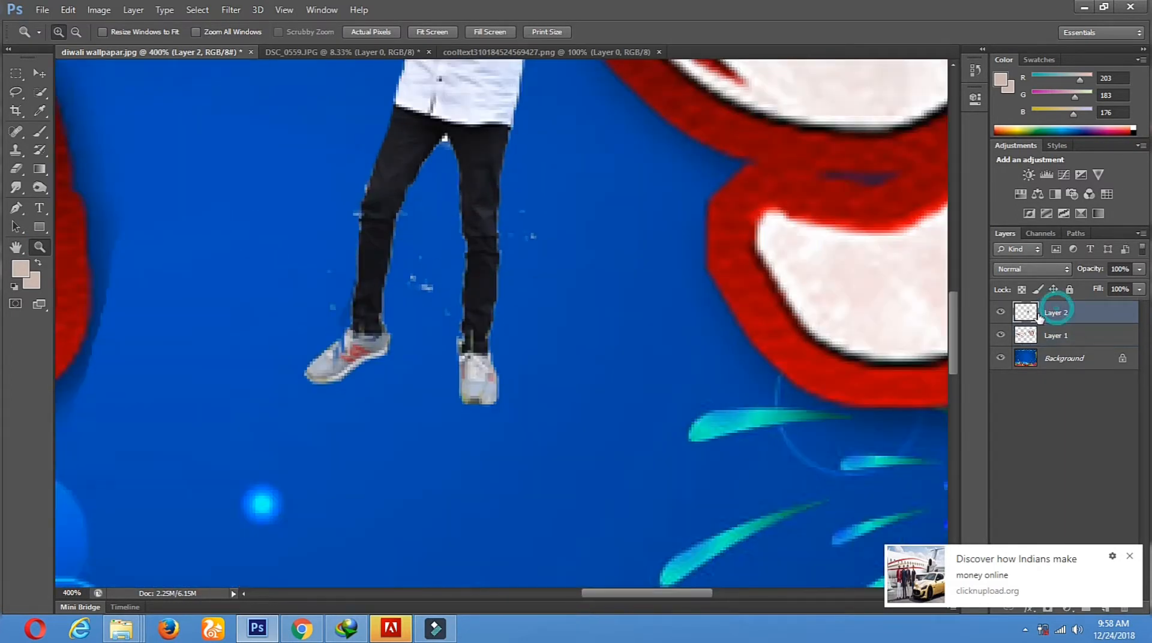
left_click(24, 171)
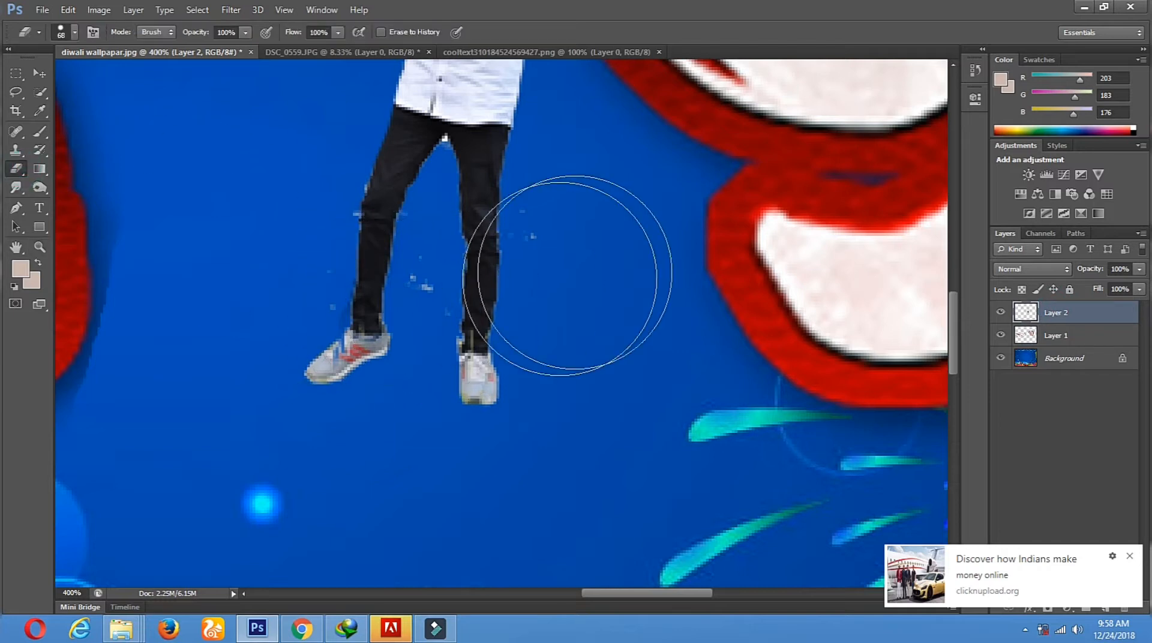
right_click(580, 273)
left_click(613, 305)
left_click(548, 221)
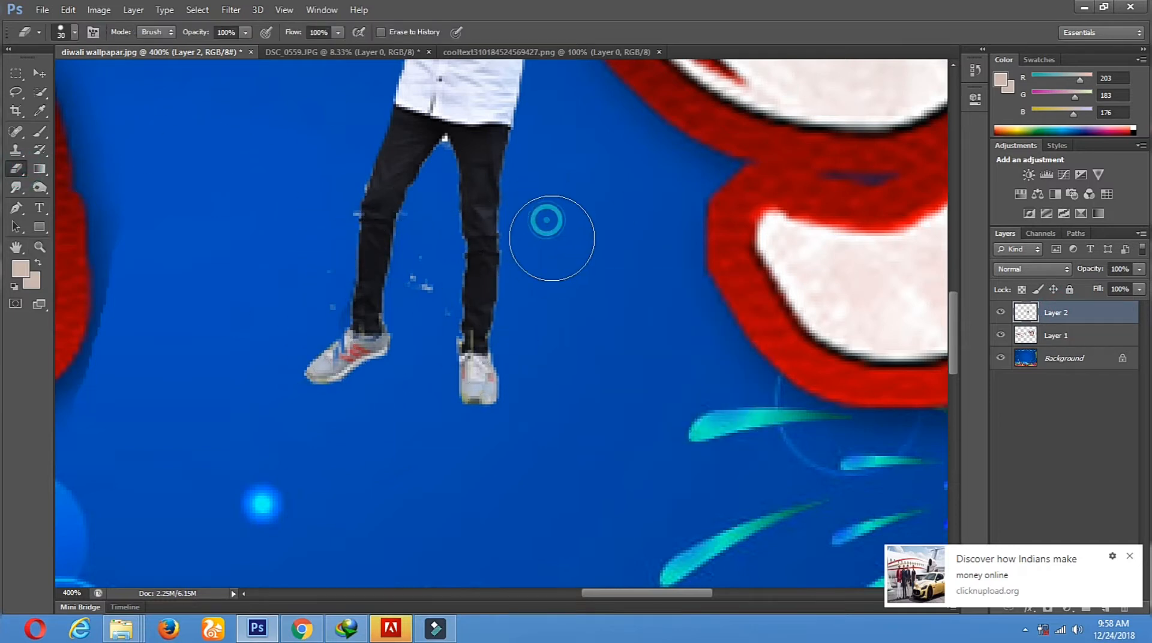
Set the Eraser to 10 px and remove the specks between the man's legs and along the leg nearest the 0.
right_click(577, 255)
left_click_drag(617, 289, 606, 291)
left_click_drag(423, 270, 435, 264)
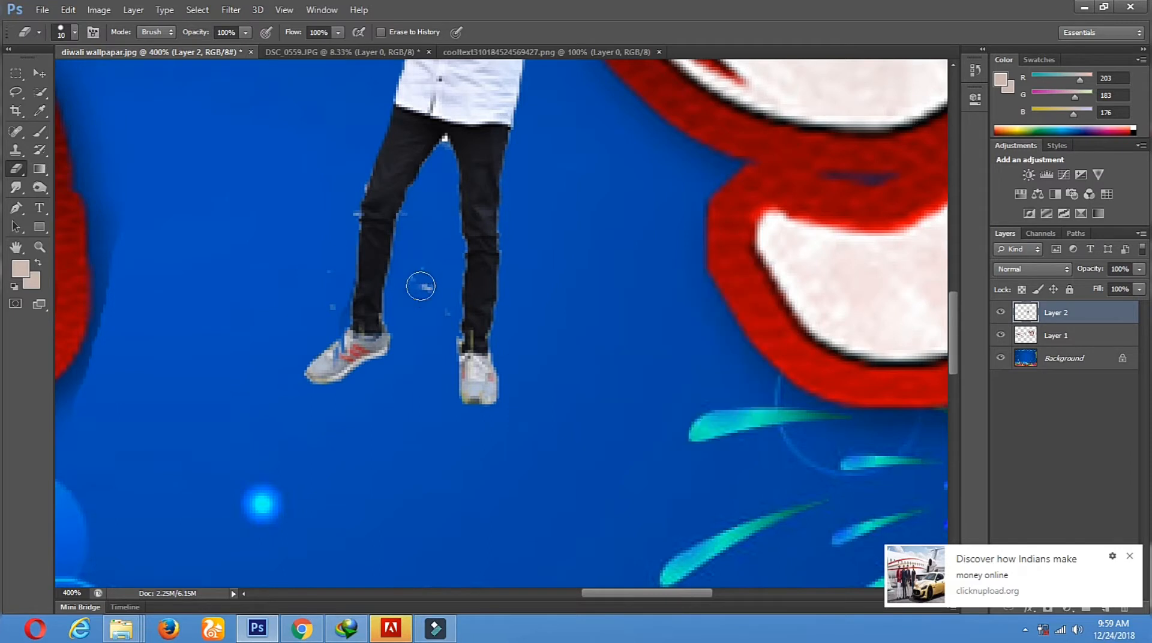
mouse_move(354, 180)
left_mouse_down()
mouse_move(326, 313)
mouse_move(338, 299)
left_mouse_up()
left_click(344, 223)
Move the cleaned-up man slightly down between the 0 and the 9.
left_click(39, 246)
left_click(325, 308, "alt")
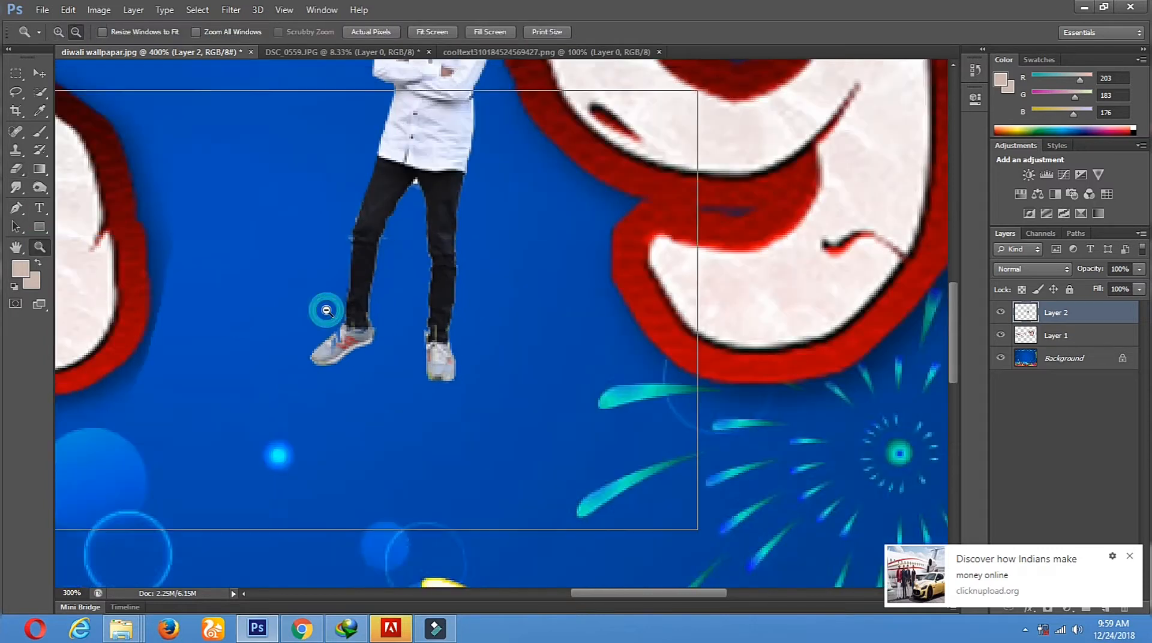
left_click(334, 310, "alt")
left_click(334, 310, "alt")
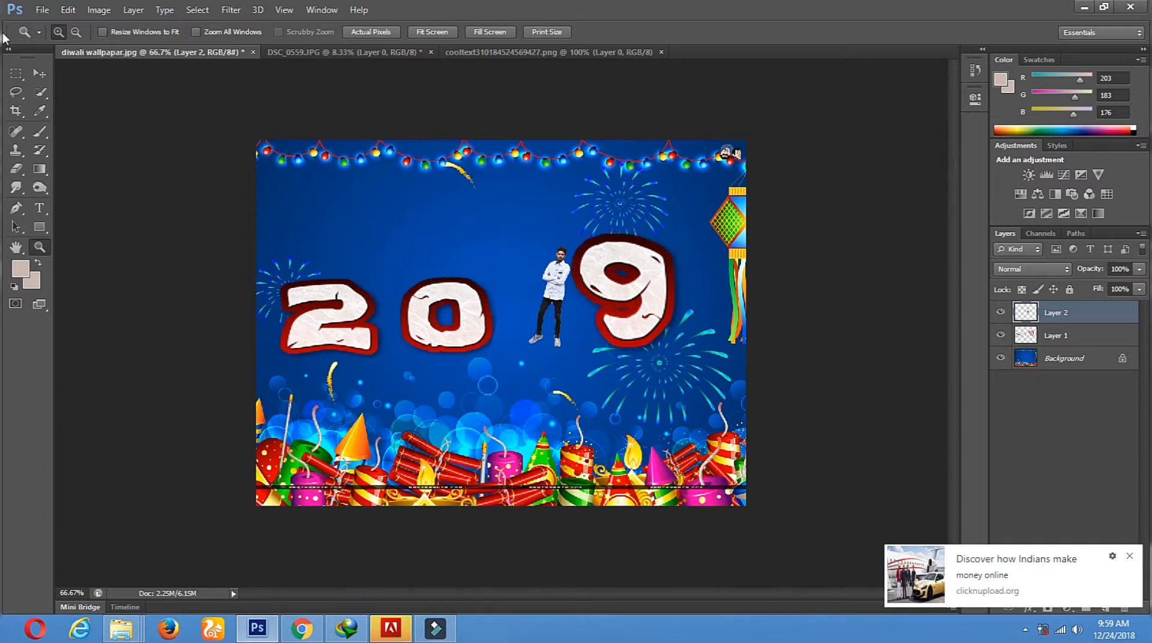
left_click(40, 72)
left_click_drag(552, 293, 545, 302)
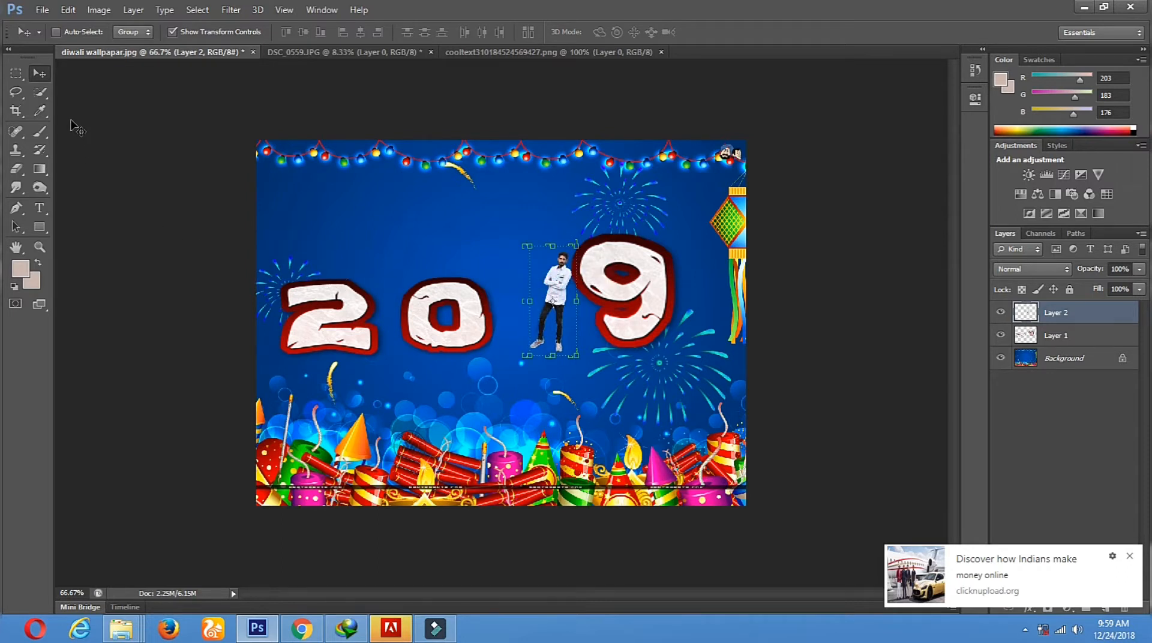
Activate the digits layer and nudge the three digits slightly.
right_click(342, 318)
left_click(346, 324)
left_click_drag(345, 323, 343, 320)
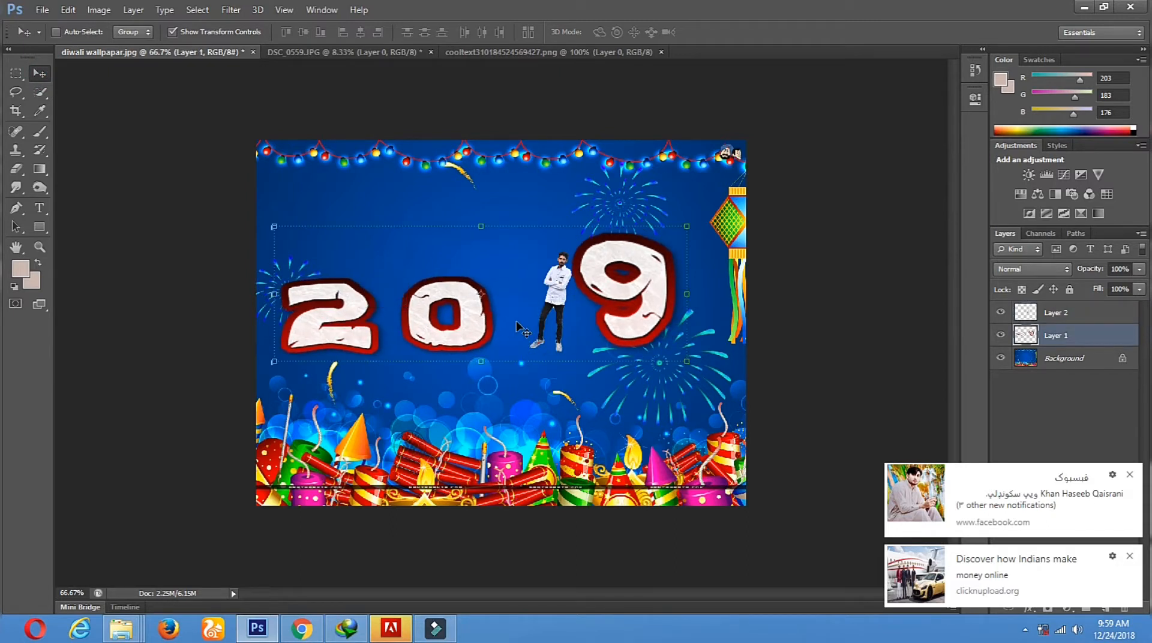
Move the man on Layer 2 slightly toward the 0 with a free transform and apply it.
left_click(552, 300, "ctrl")
key("ctrl+t")
left_click_drag(550, 302, 541, 302)
left_click(39, 73)
left_click(546, 245)
left_click_drag(554, 305, 549, 306)
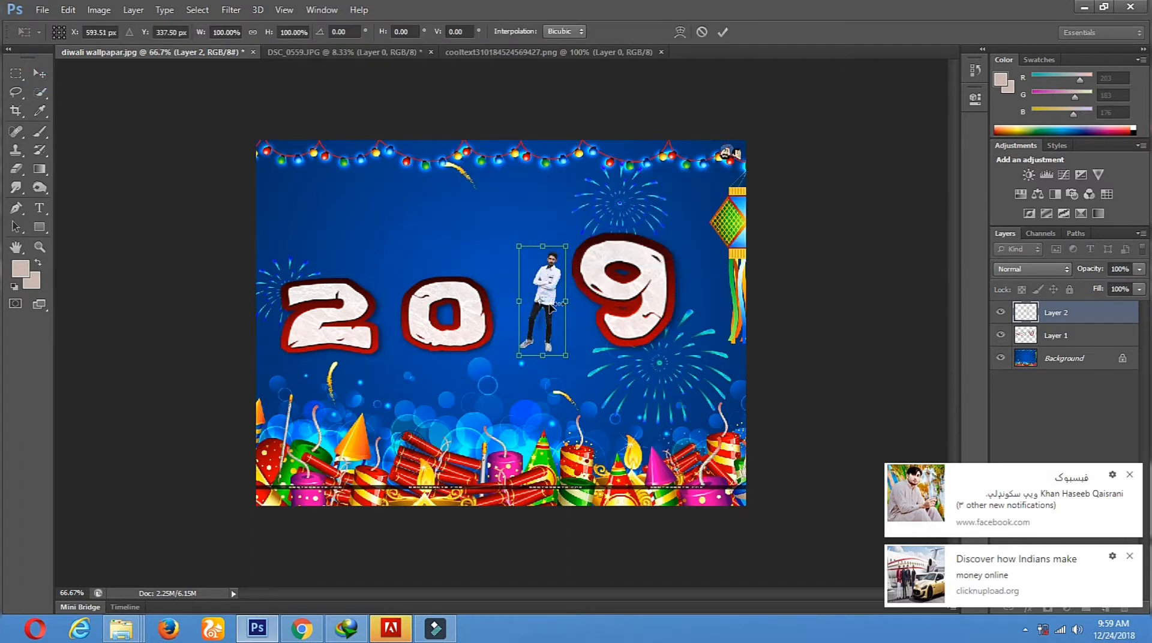
right_click(597, 286)
left_click(697, 270)
left_click(15, 91)
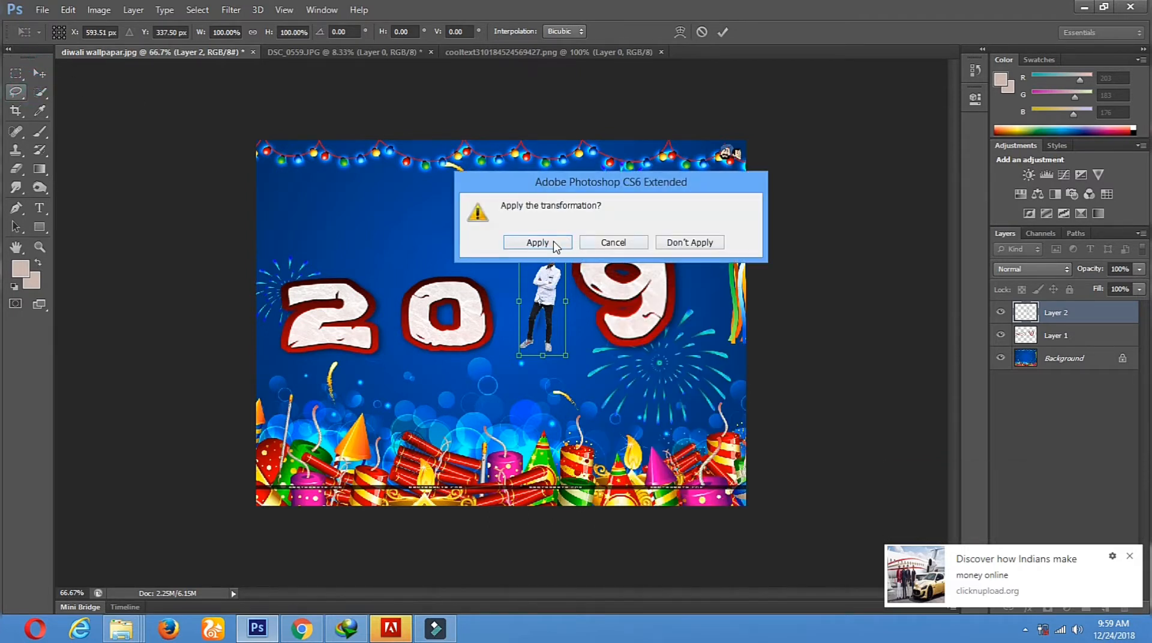
left_click(537, 242)
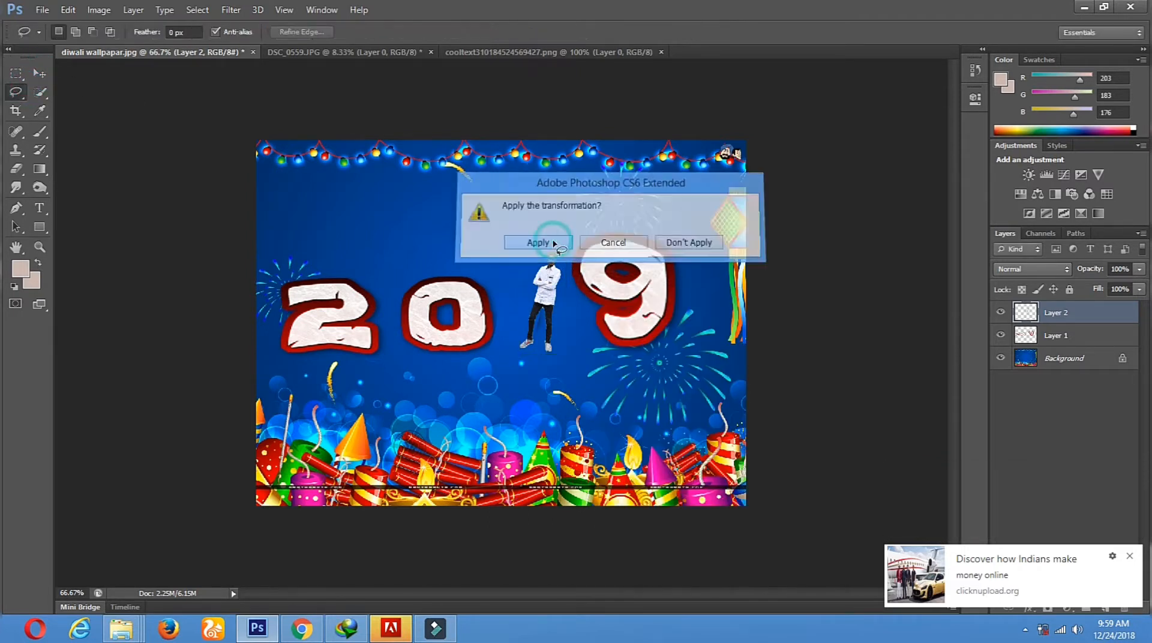
On Layer 1, select the 9 with the Lasso, shift it closer to the man and slightly down, and deselect it.
left_click(1031, 338)
mouse_move(584, 221)
left_mouse_down()
mouse_move(572, 300)
mouse_move(636, 391)
left_mouse_up()
left_click_drag(594, 208, 591, 211)
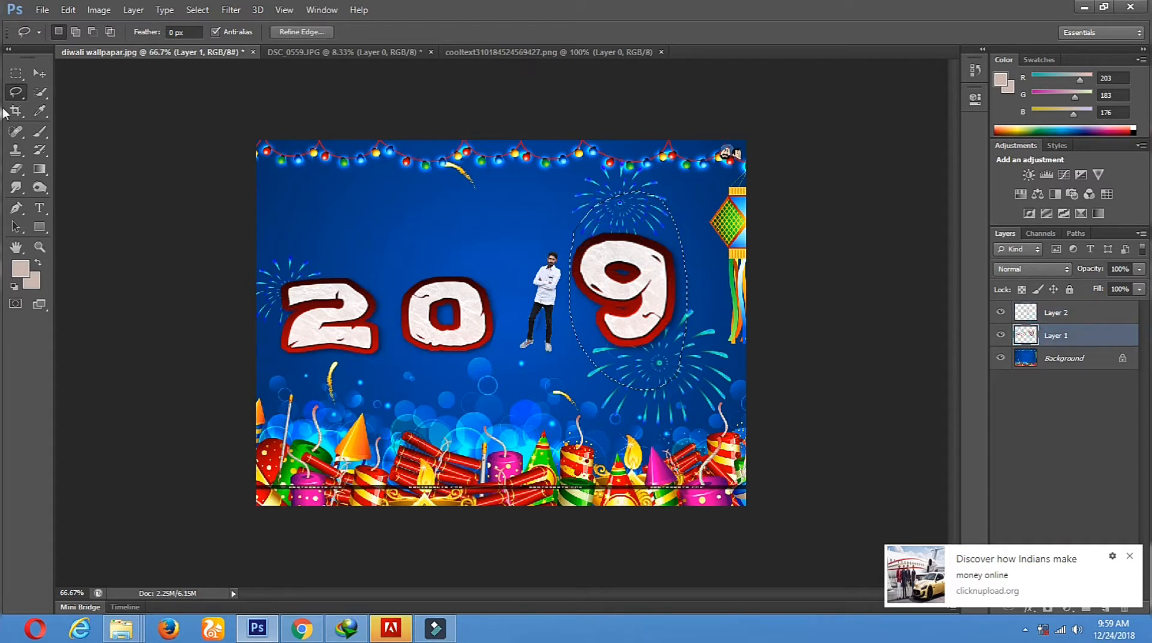
left_click(39, 72)
mouse_move(603, 277)
left_mouse_down()
mouse_move(599, 258)
mouse_move(617, 257)
mouse_move(591, 286)
left_mouse_up()
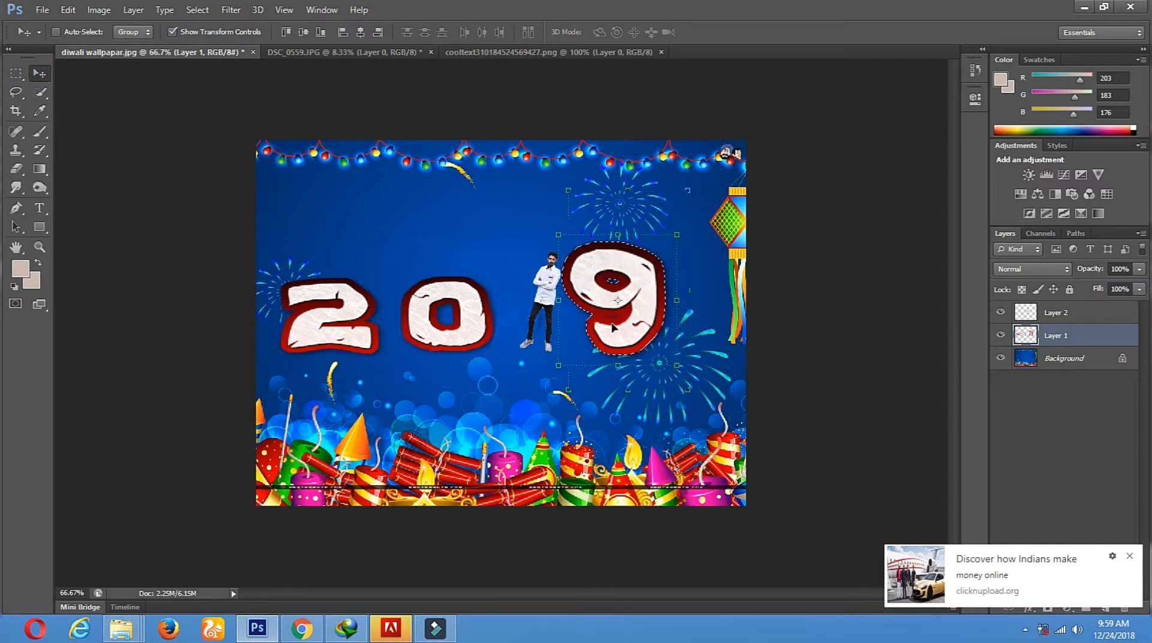
key("ctrl+d")
left_click(15, 92)
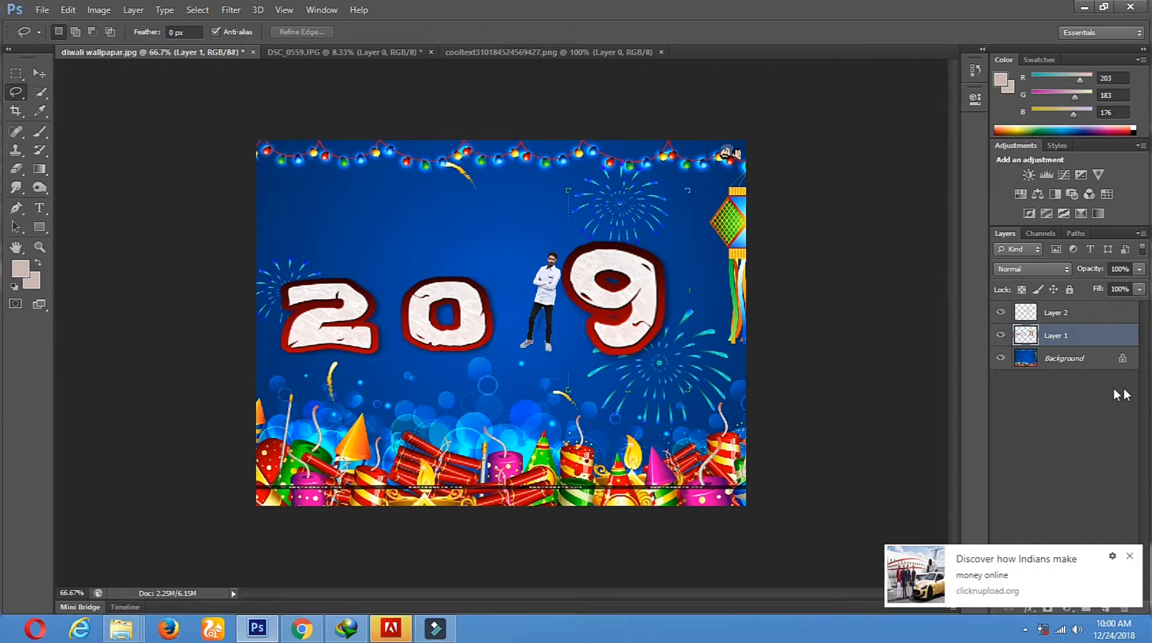
left_click(91, 13)
mouse_move(120, 44)
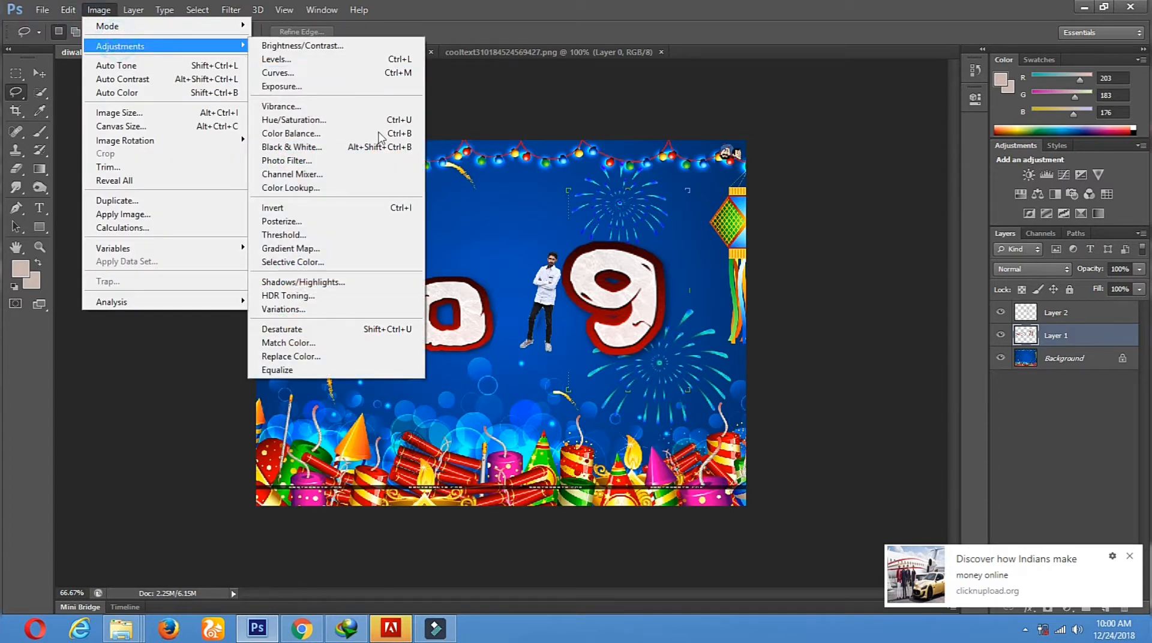
left_click(386, 119)
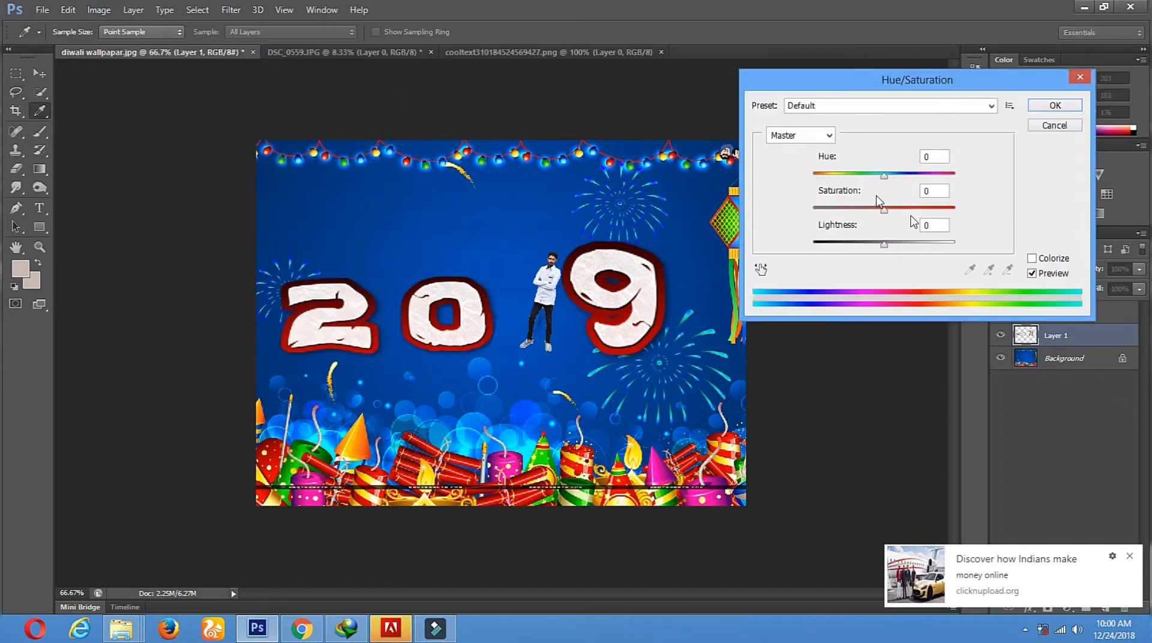
left_click_drag(874, 177, 799, 178)
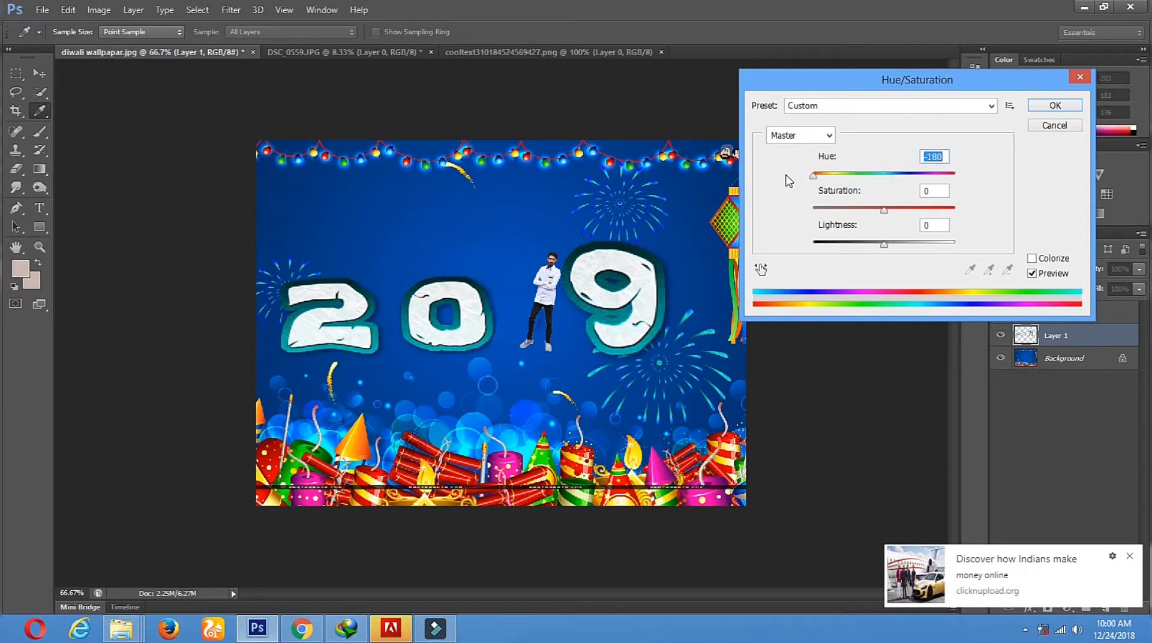
left_click_drag(813, 175, 844, 181)
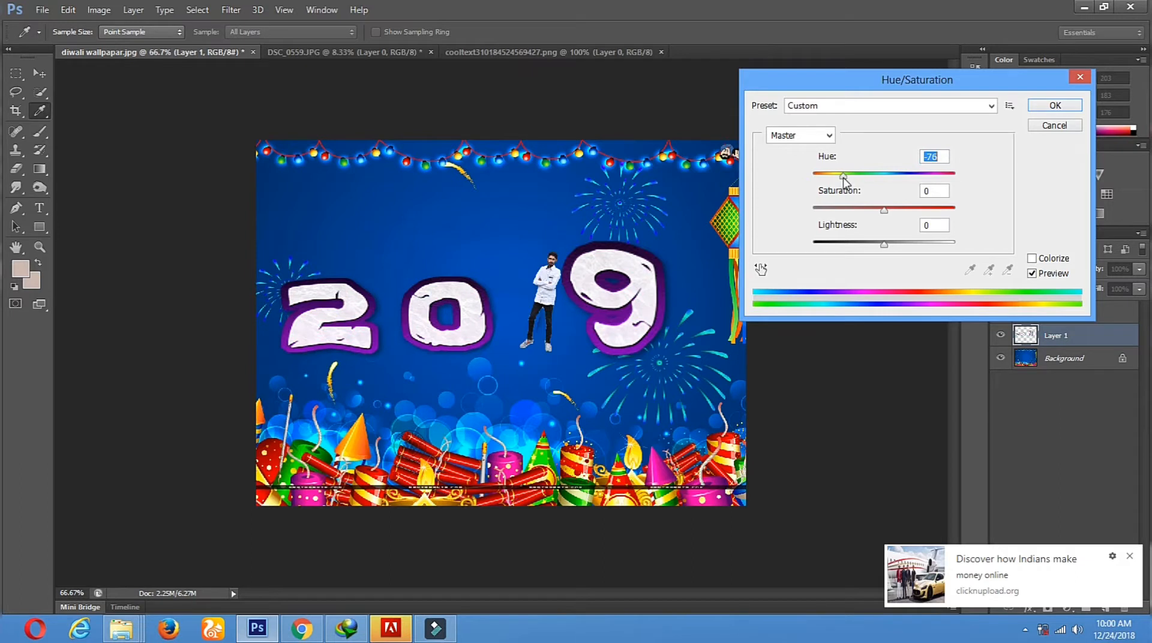
left_click(1051, 126)
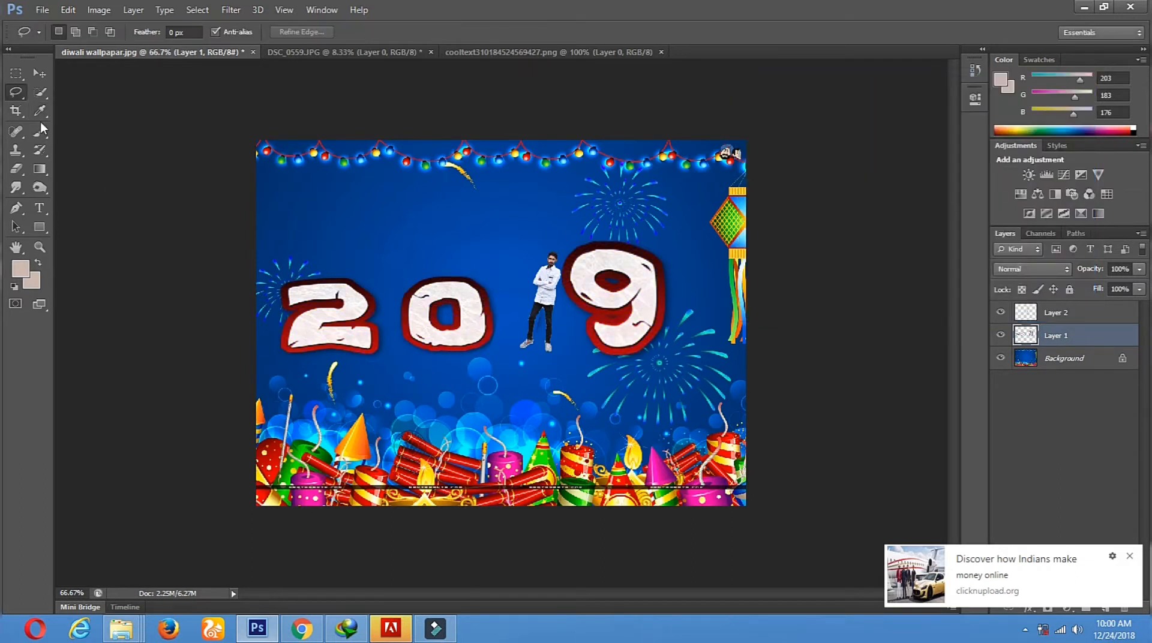
Lasso the 2 on Layer 1 and recolour it green with Hue/Saturation, hue +111 and saturation +100.
mouse_move(385, 252)
left_mouse_down()
mouse_move(386, 376)
mouse_move(227, 379)
left_mouse_up()
left_click_drag(400, 231, 398, 230)
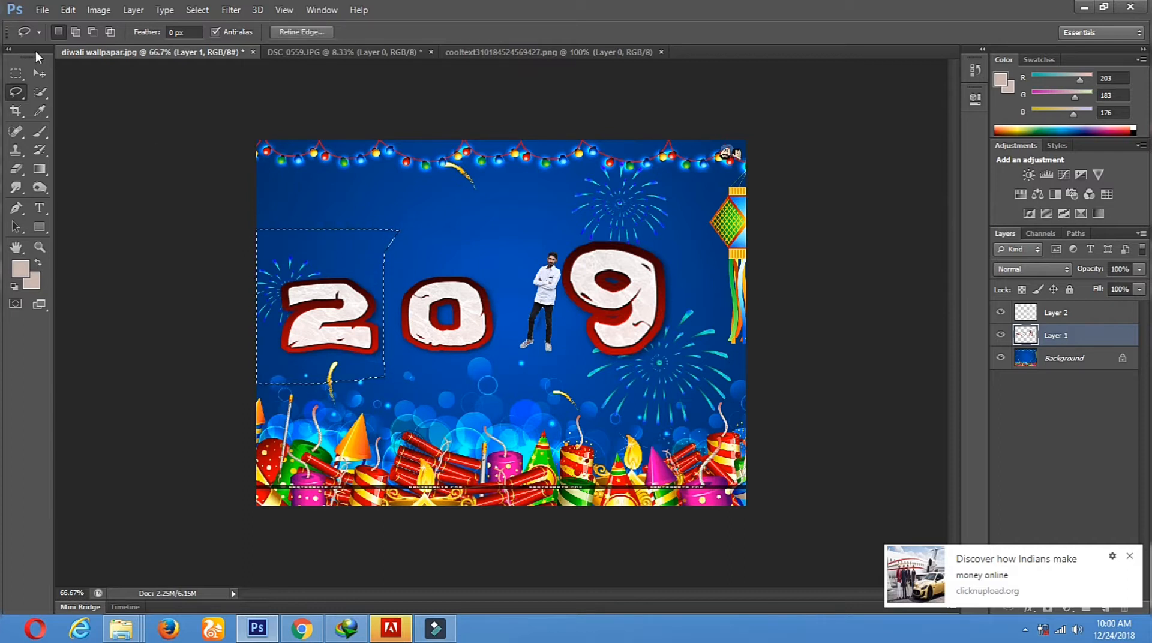
left_click(39, 73)
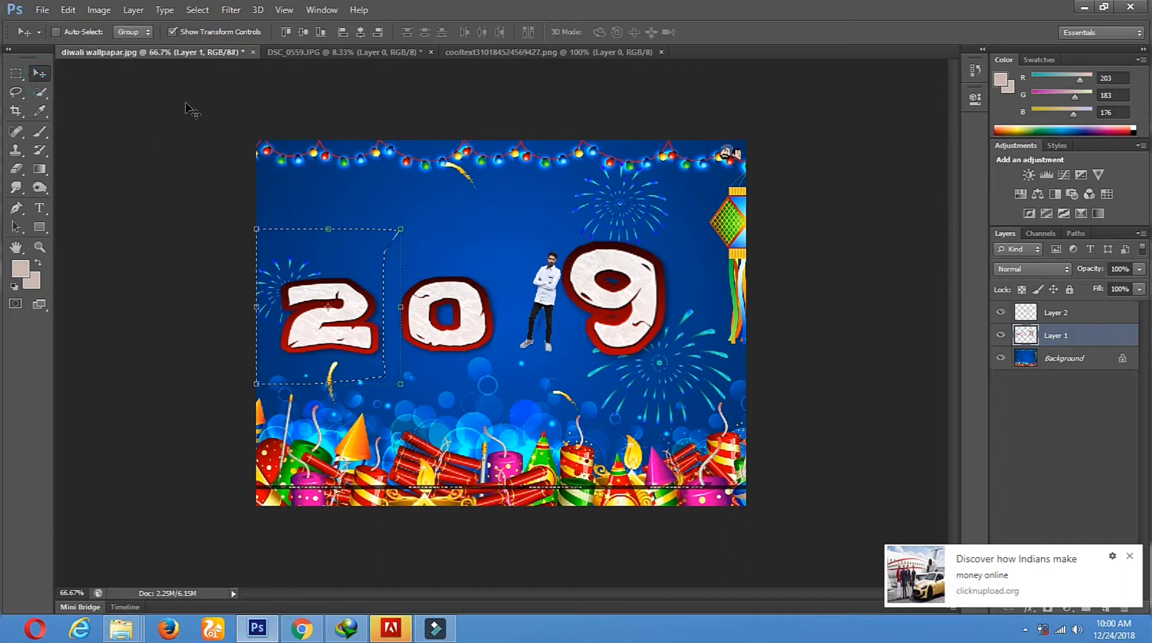
left_click(100, 11)
mouse_move(123, 46)
left_click(347, 119)
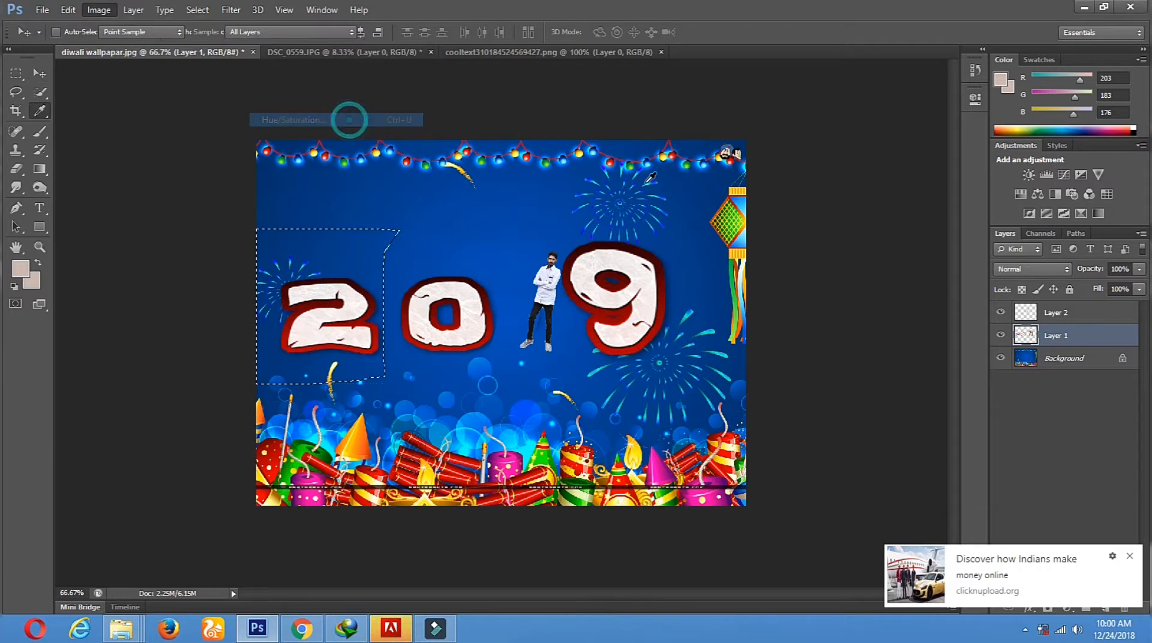
left_click_drag(883, 211, 1047, 214)
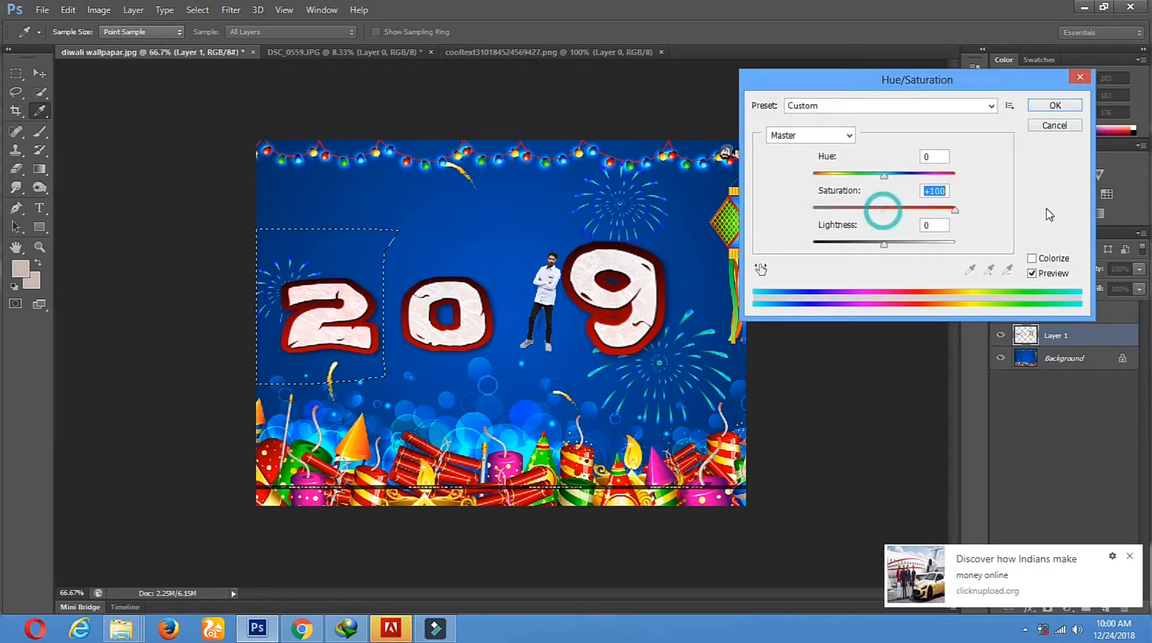
left_click_drag(883, 175, 809, 176)
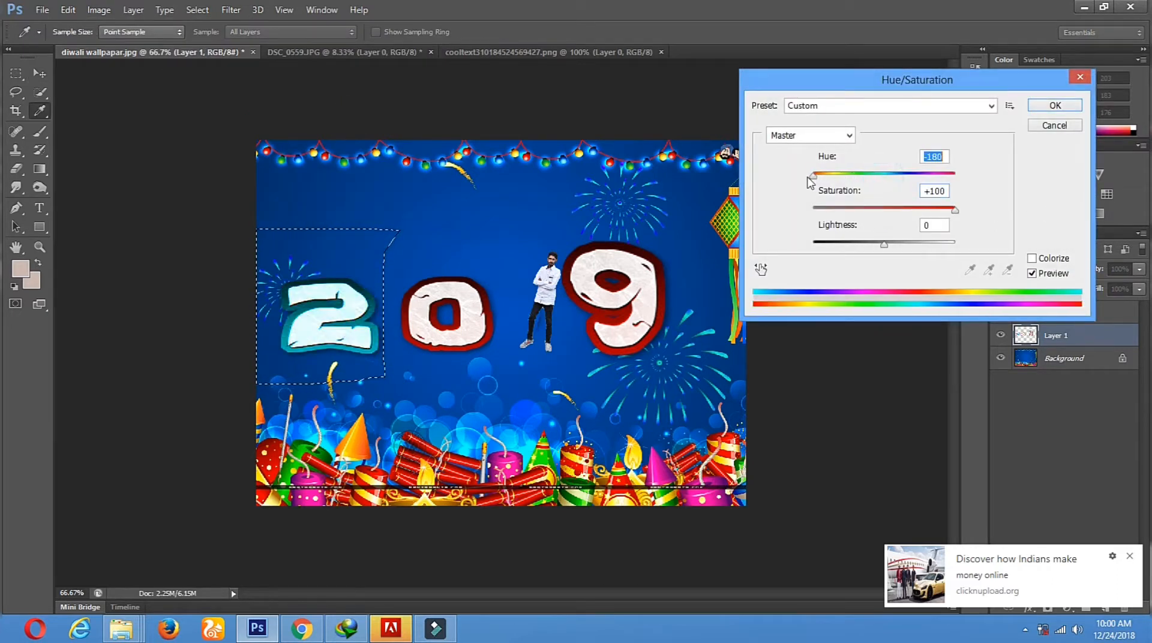
left_click_drag(816, 175, 961, 180)
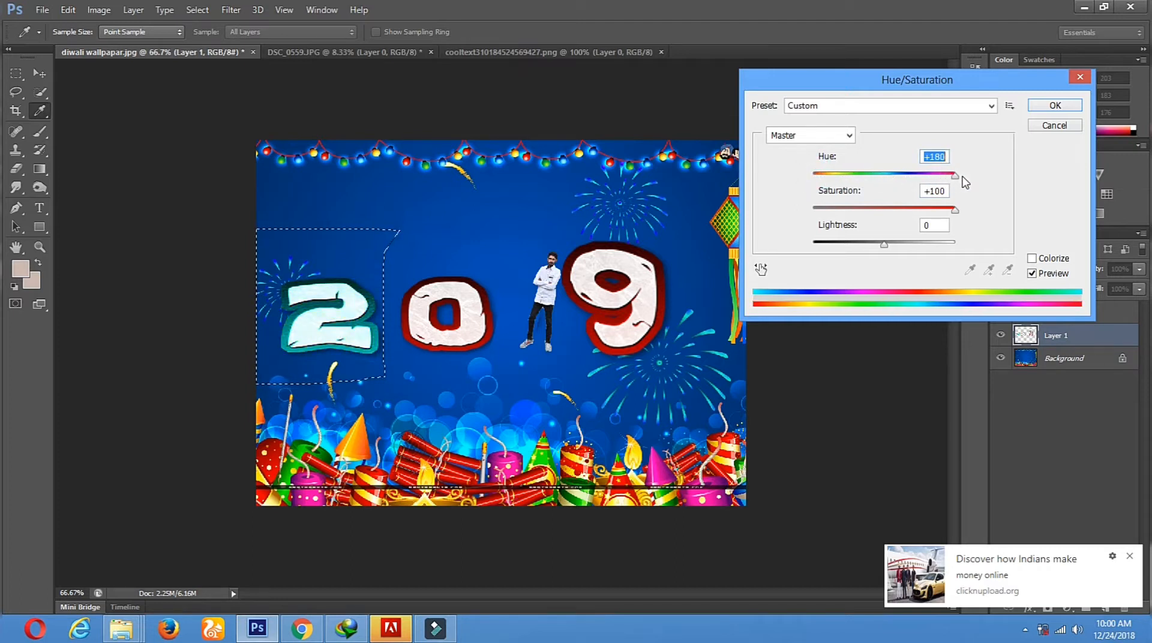
left_click_drag(952, 178, 937, 179)
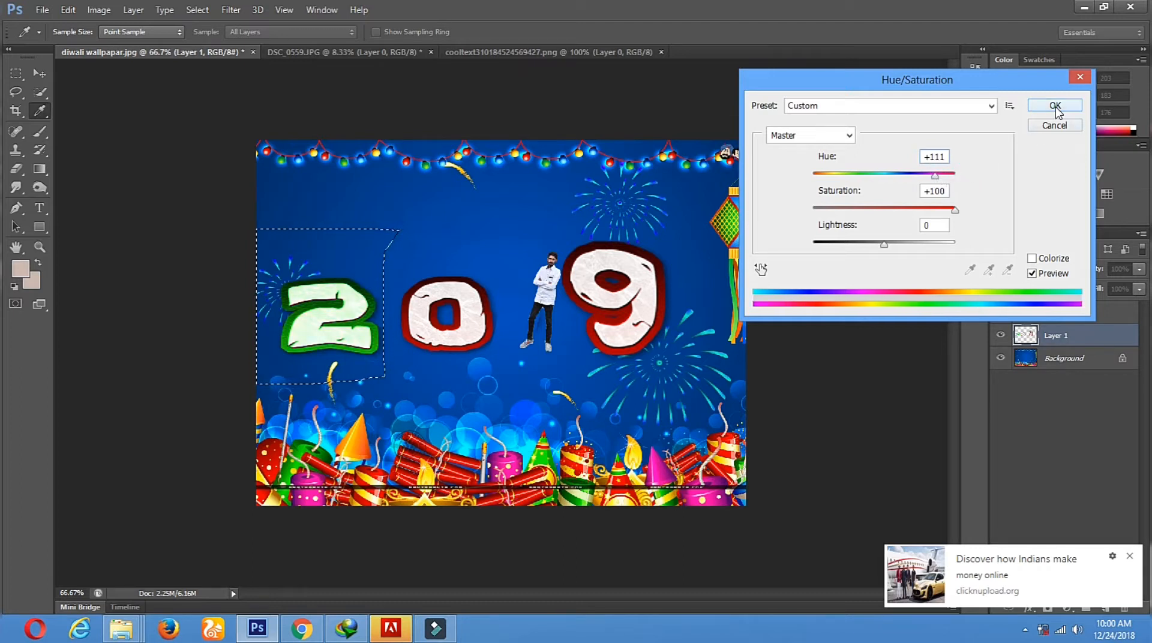
left_click(1055, 106)
Lasso the 0 on Layer 1 and recolour it magenta with Hue/Saturation, hue -46 and saturation +100.
key("l")
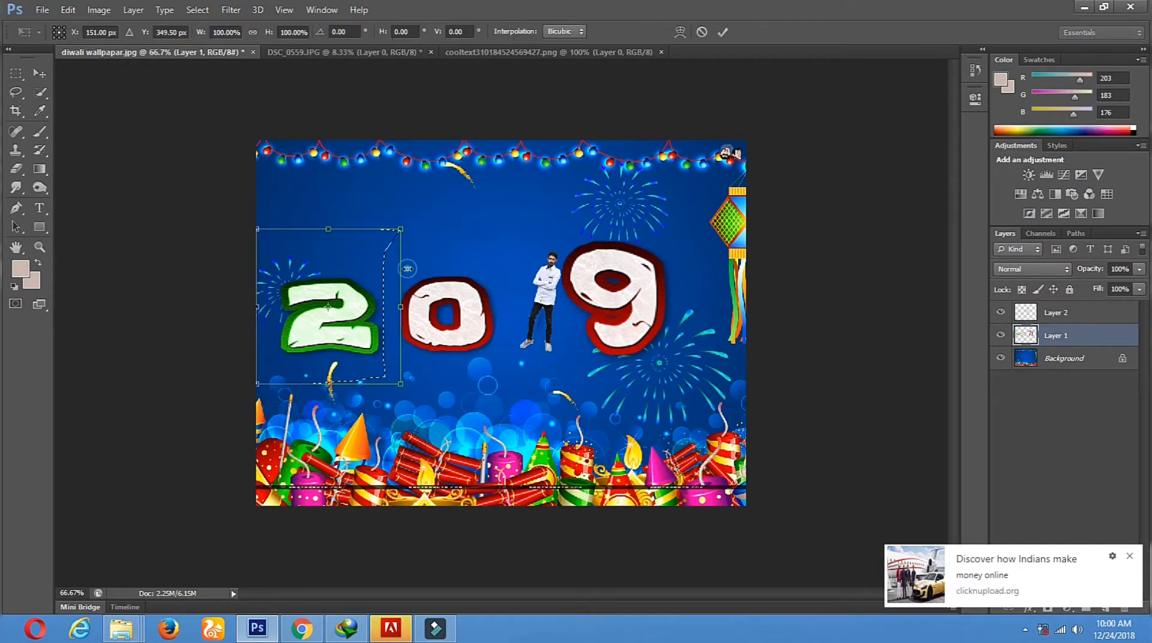
mouse_move(410, 259)
left_mouse_down()
mouse_move(389, 309)
mouse_move(396, 359)
mouse_move(459, 390)
left_mouse_up()
mouse_move(502, 354)
left_mouse_down()
mouse_move(501, 279)
mouse_move(414, 259)
left_mouse_up()
left_click(39, 72)
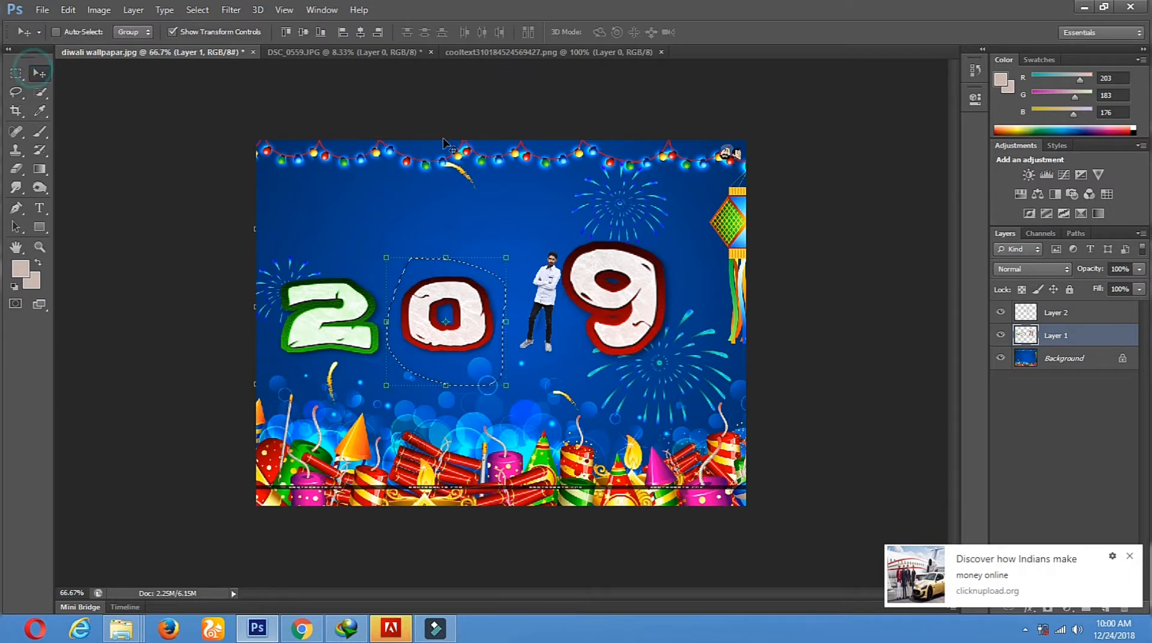
left_click(96, 11)
mouse_move(120, 46)
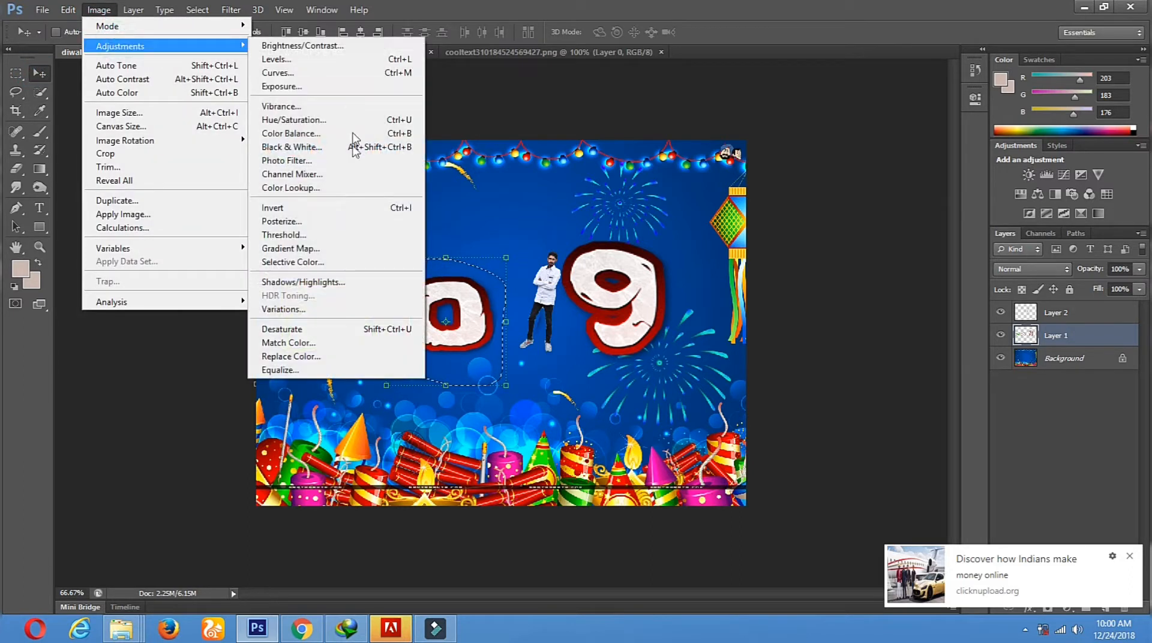
left_click(369, 118)
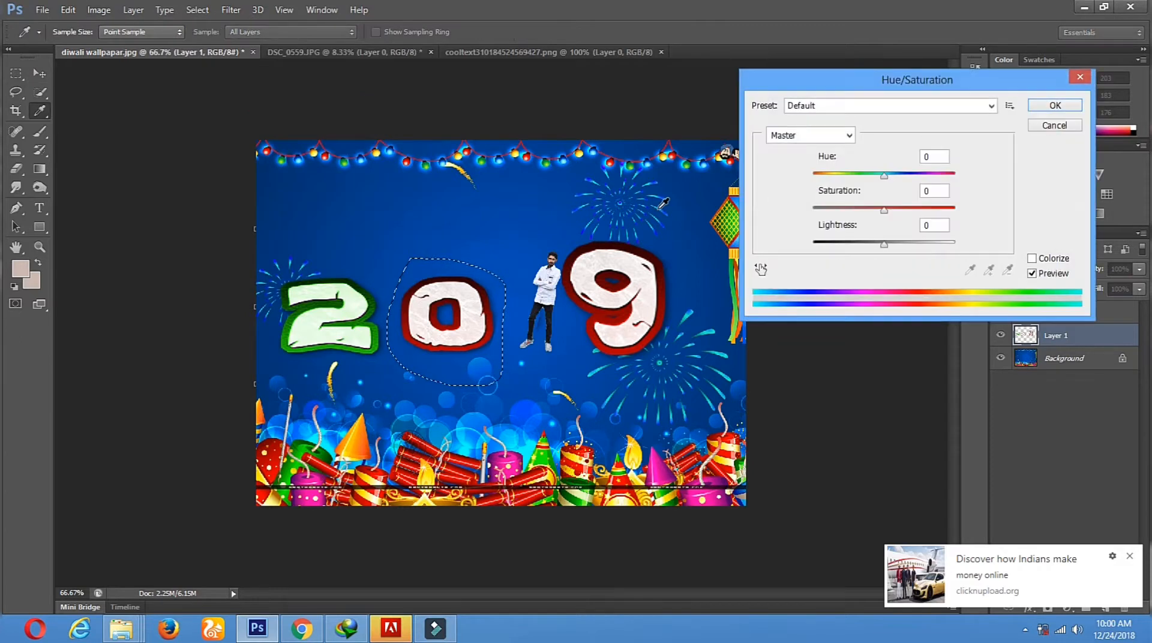
left_click_drag(864, 175, 830, 177)
left_click_drag(889, 207, 1063, 221)
left_click_drag(838, 179, 973, 175)
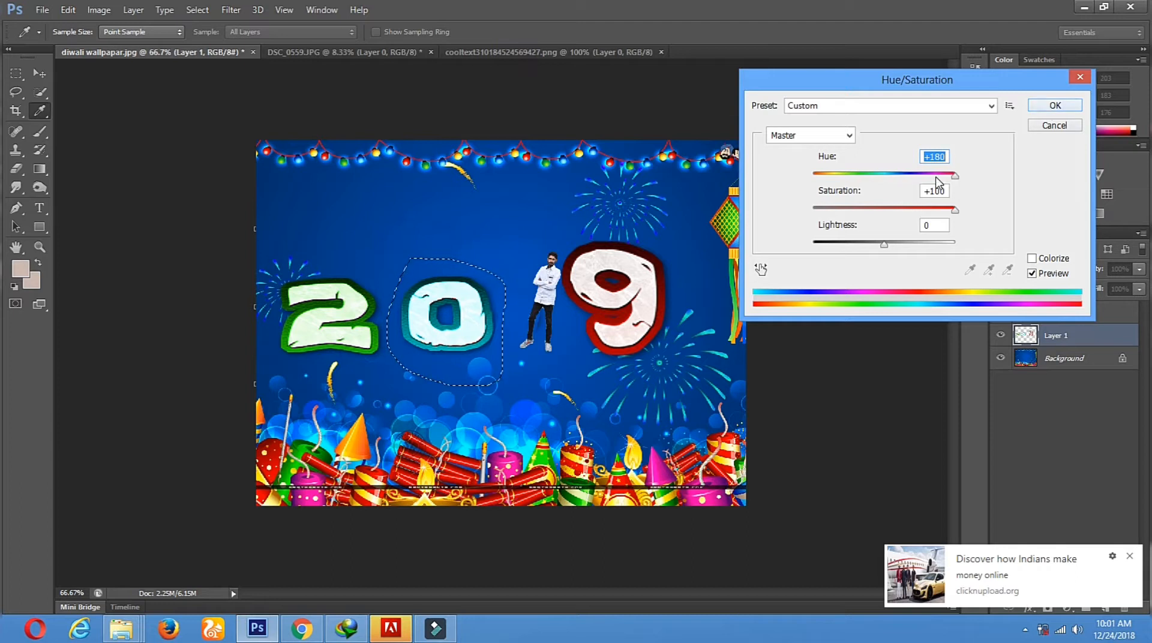
left_click_drag(937, 177, 853, 175)
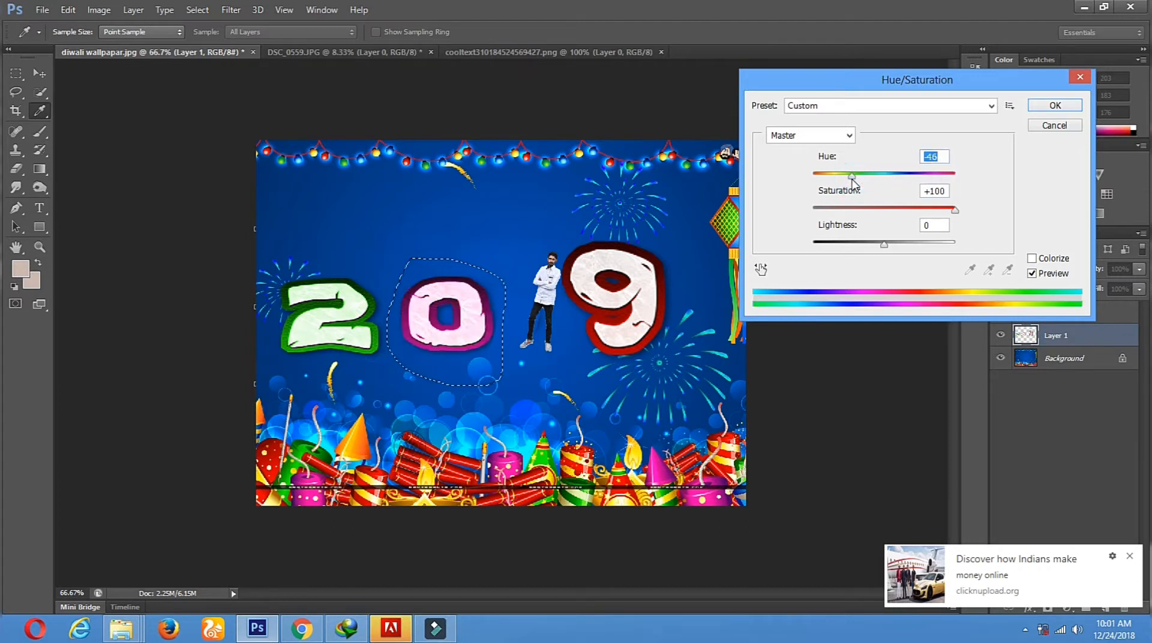
left_click(1056, 105)
key("v")
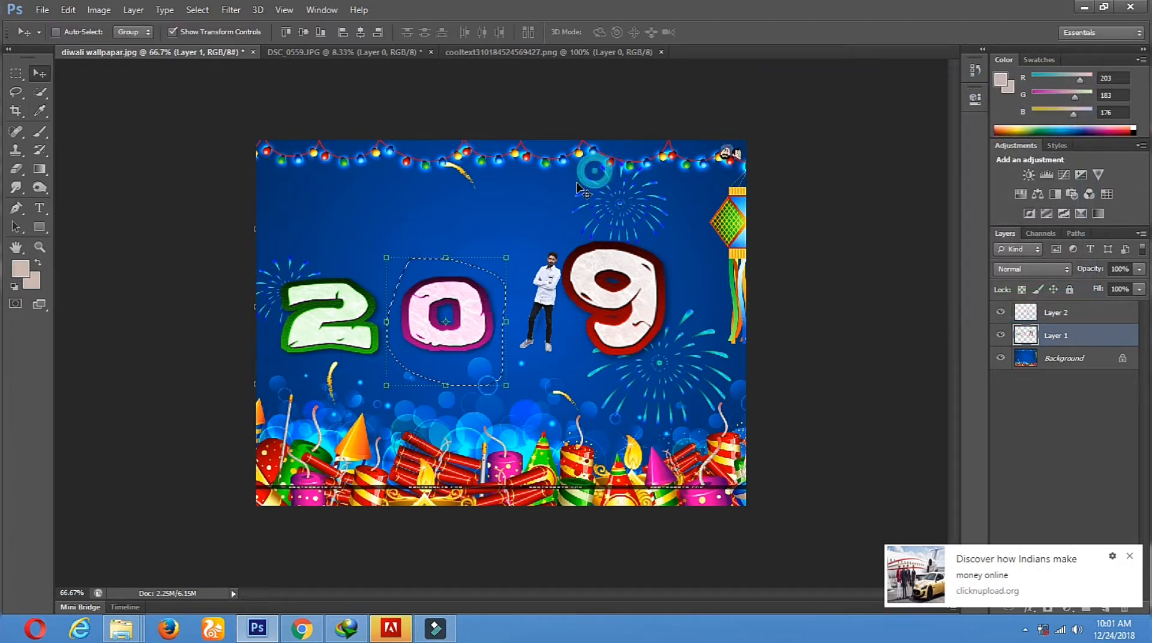
Draw a loose Lasso selection around the 9 on Layer 1.
left_click(19, 91)
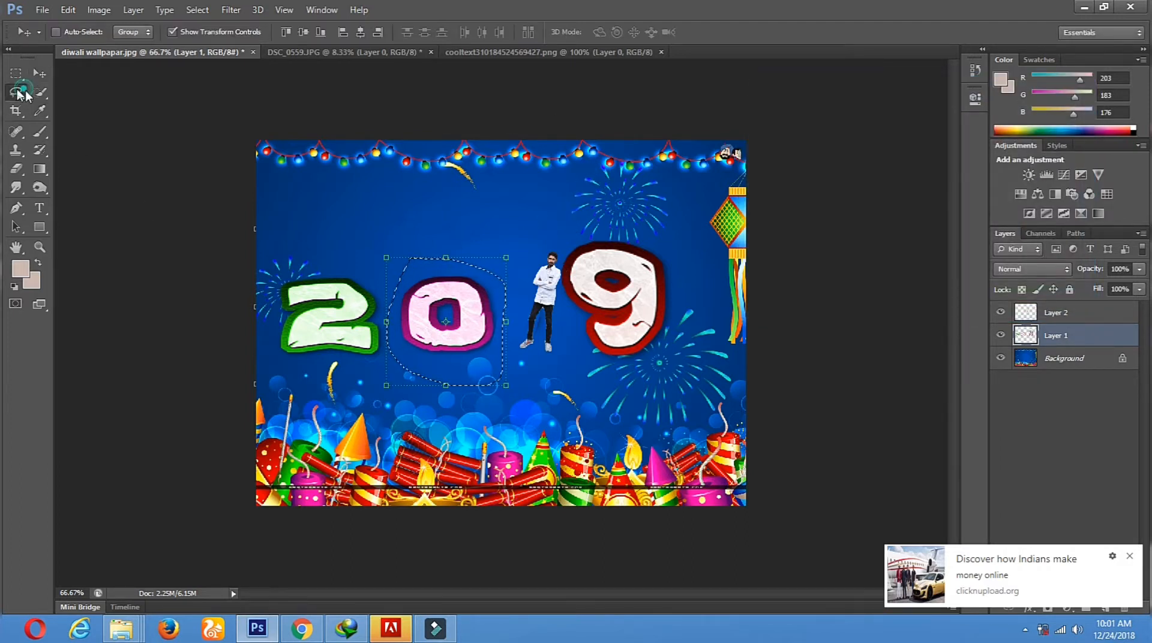
mouse_move(561, 205)
left_mouse_down()
mouse_move(543, 336)
mouse_move(688, 384)
mouse_move(642, 201)
mouse_move(563, 205)
left_mouse_up()
left_click(40, 74)
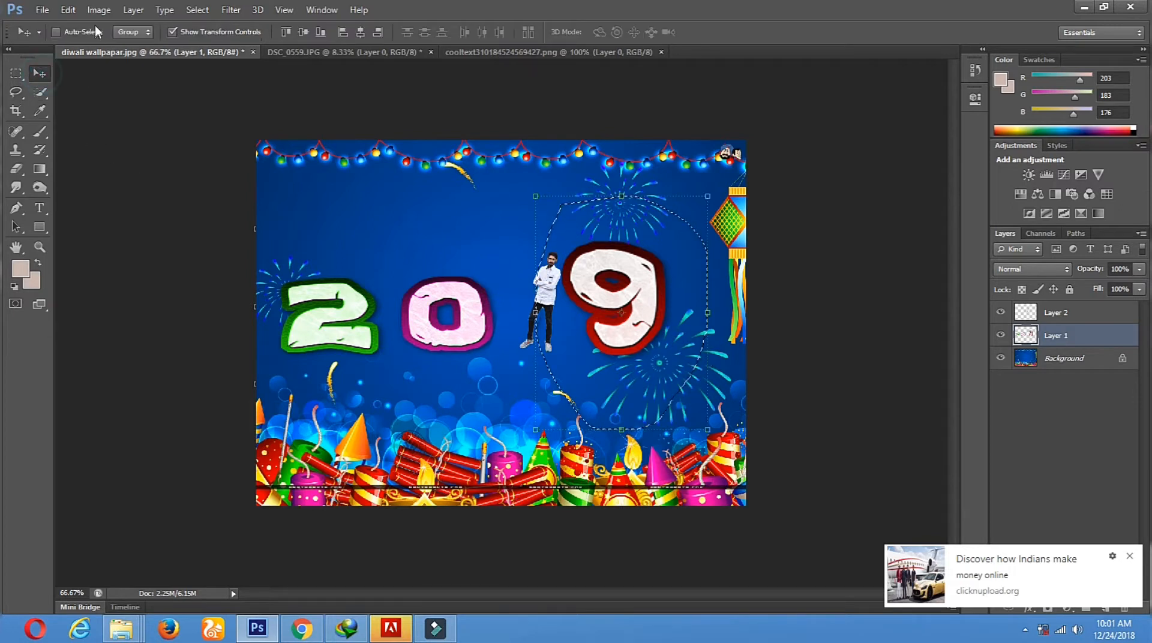
left_click(99, 10)
mouse_move(114, 47)
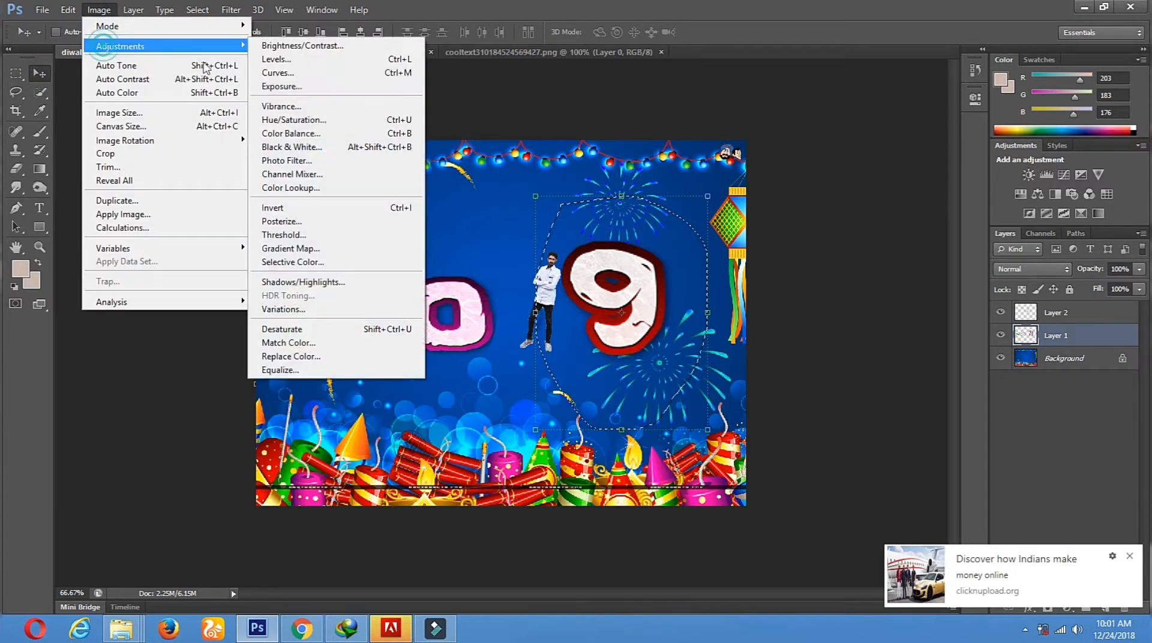
left_click(362, 126)
left_click_drag(884, 175, 1033, 218)
mouse_move(892, 176)
left_mouse_down()
mouse_move(814, 178)
mouse_move(969, 179)
mouse_move(912, 177)
left_mouse_up()
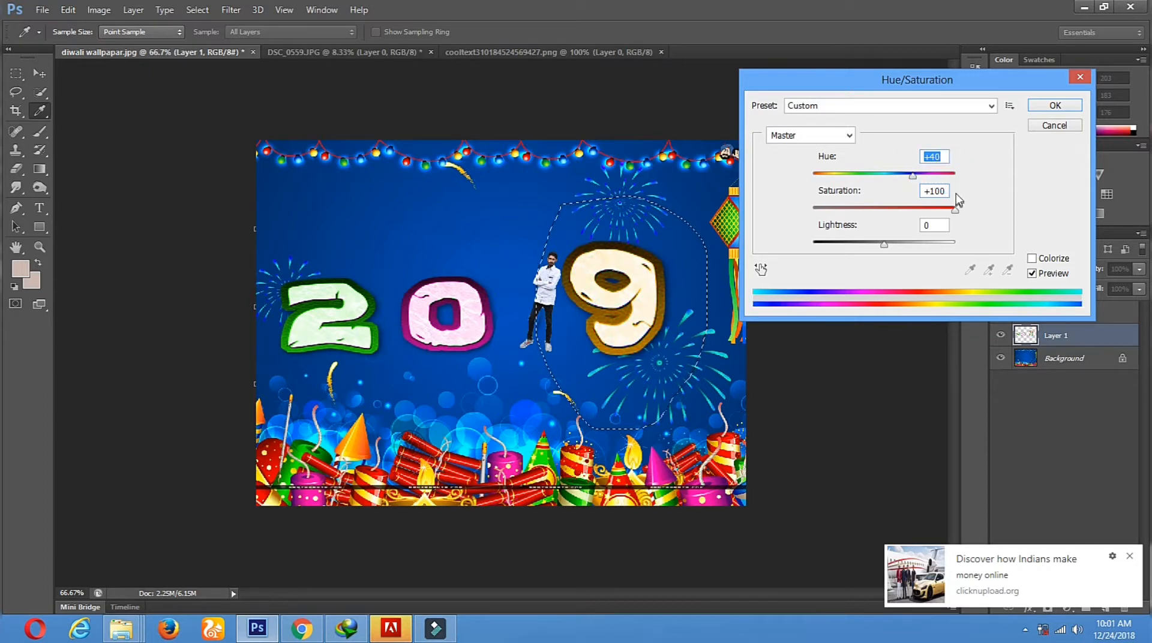
mouse_move(906, 178)
left_mouse_down()
mouse_move(810, 178)
mouse_move(951, 181)
mouse_move(925, 183)
left_mouse_up()
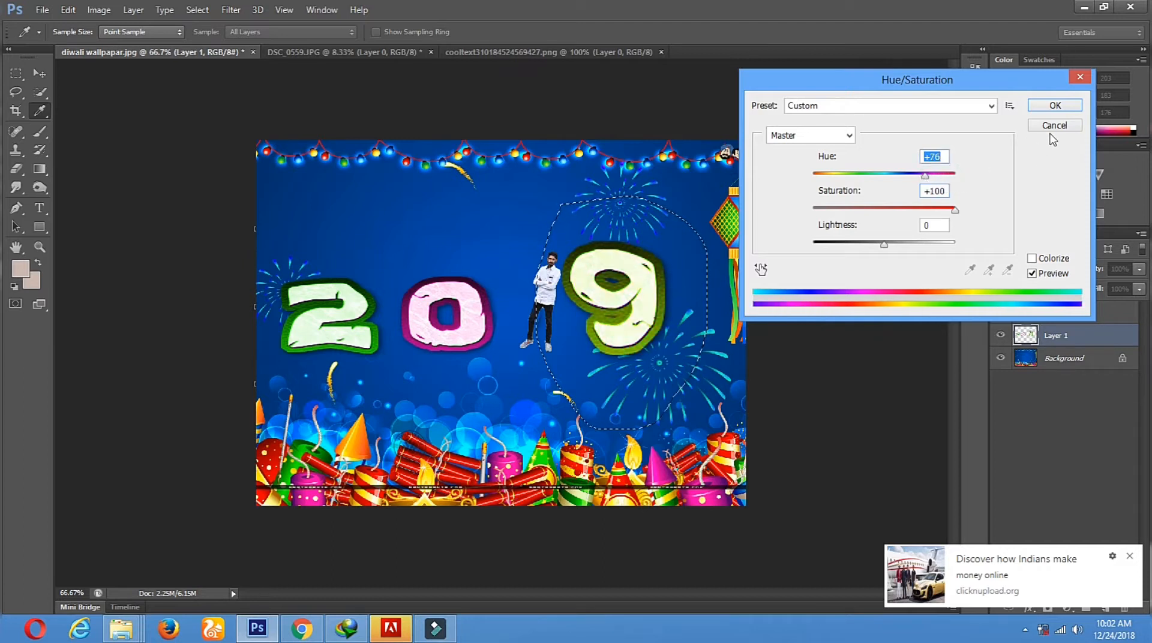
left_click(1054, 124)
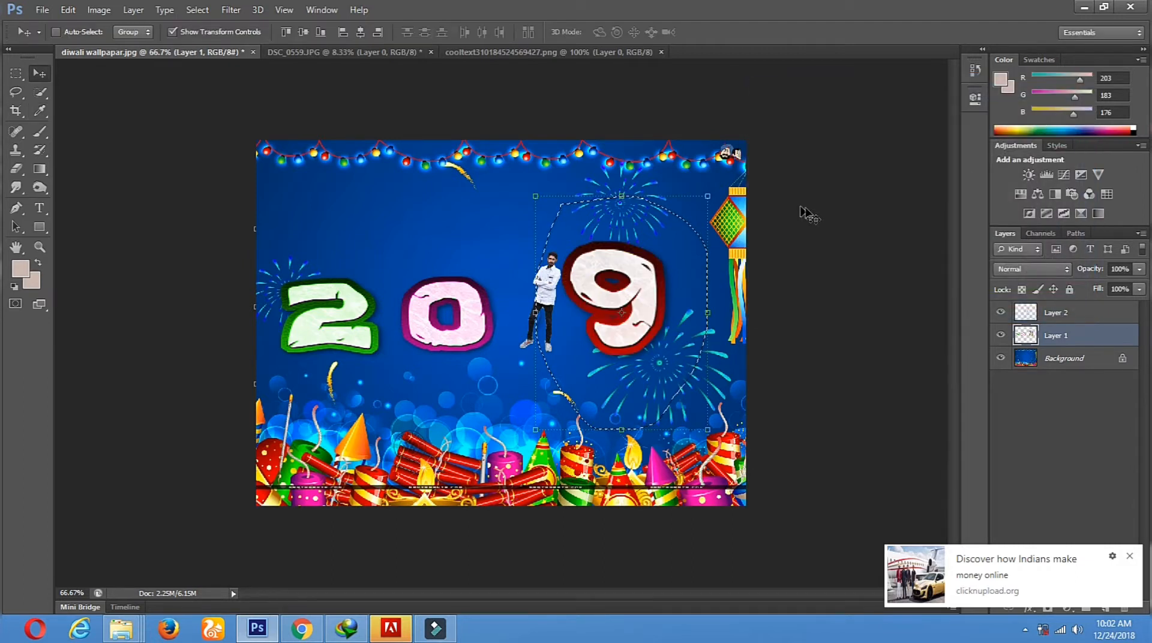
left_click(1078, 364)
left_click(99, 10)
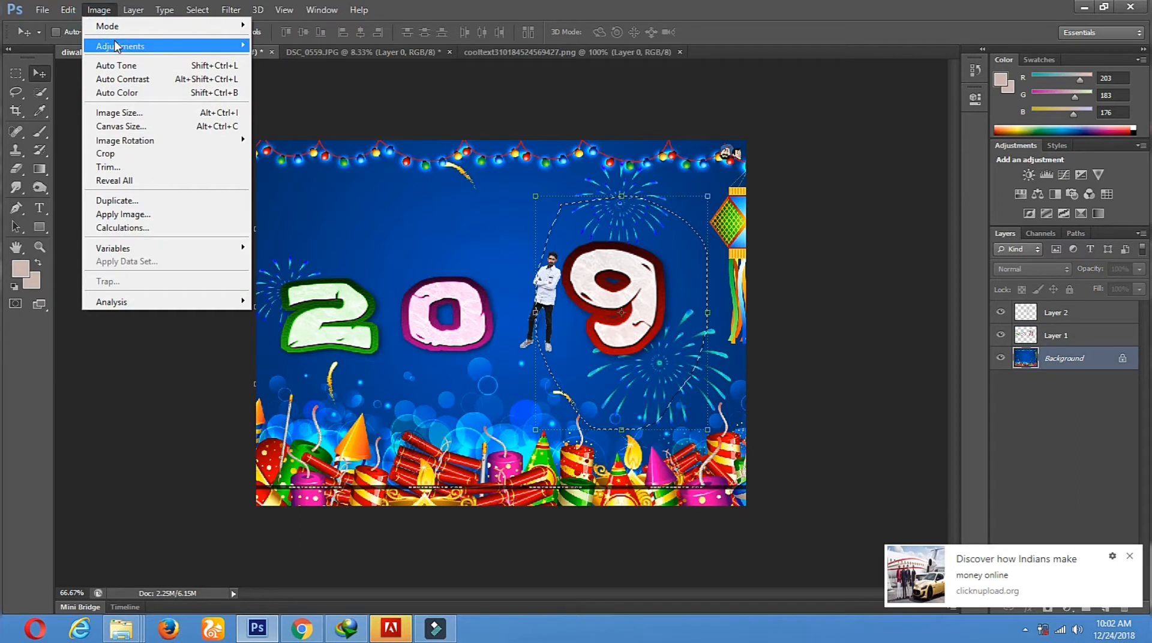
mouse_move(117, 46)
left_click(315, 119)
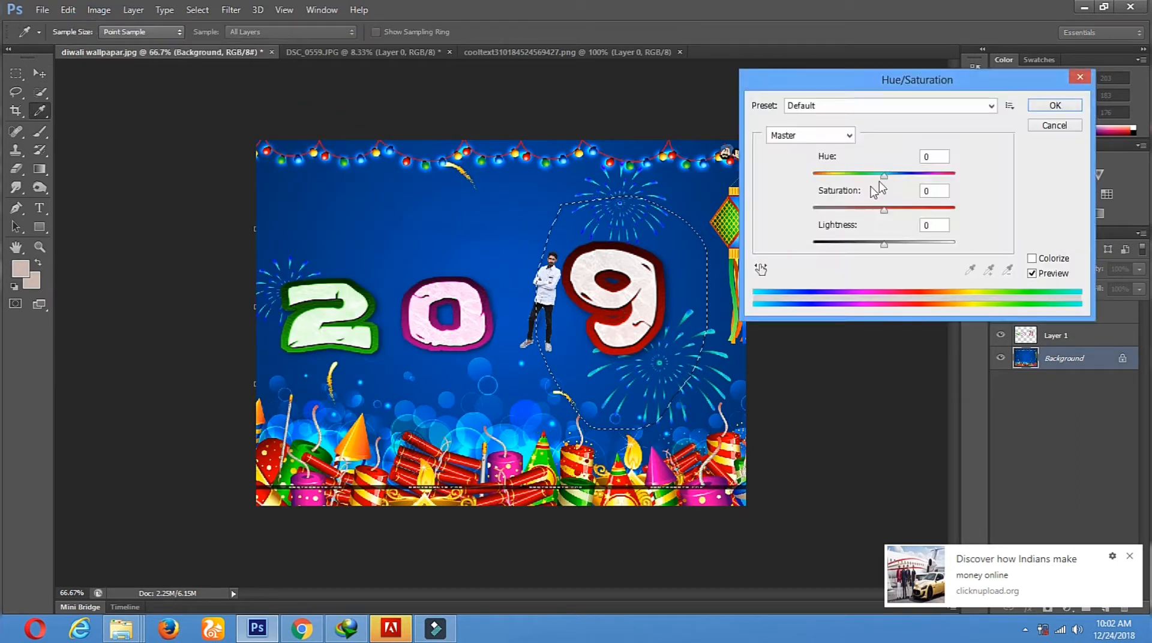
left_click_drag(874, 175, 836, 178)
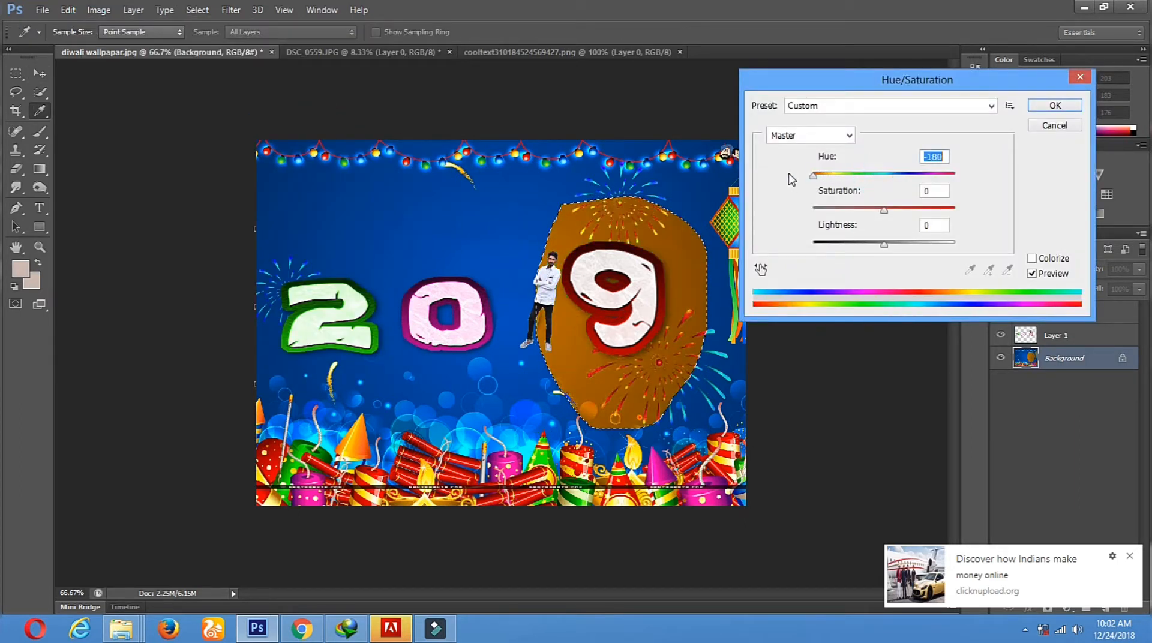
left_click(1047, 124)
key("v")
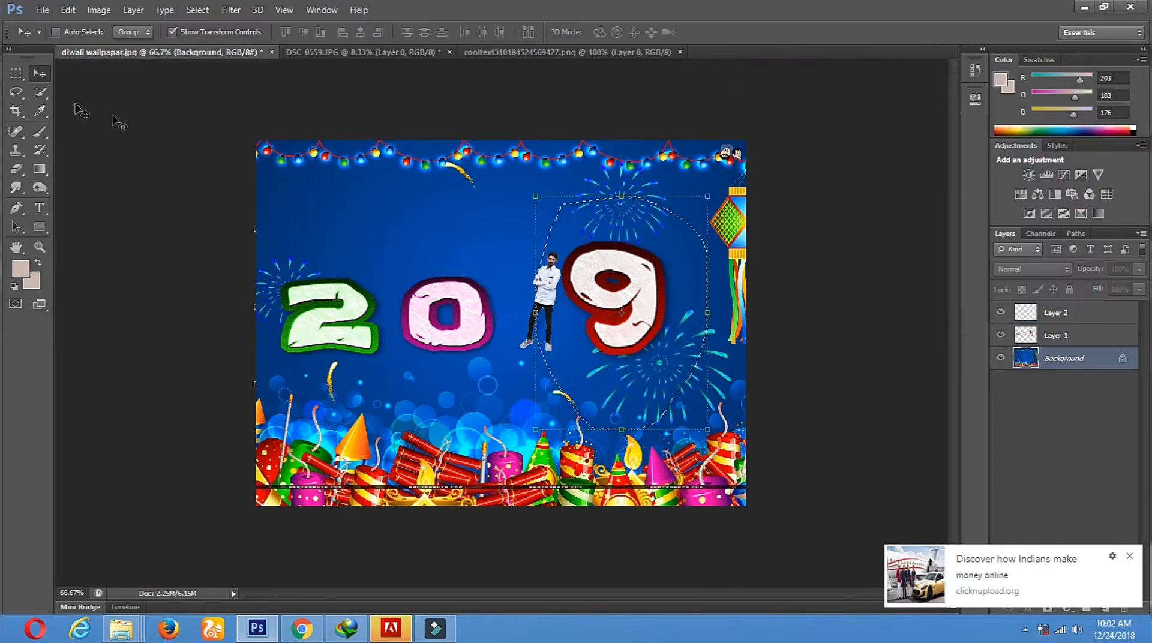
Clear the selection and recolour the Background green with Hue/Saturation, setting the hue to -116 and raising the saturation.
left_click(15, 92)
key("ctrl+d")
left_click(99, 9)
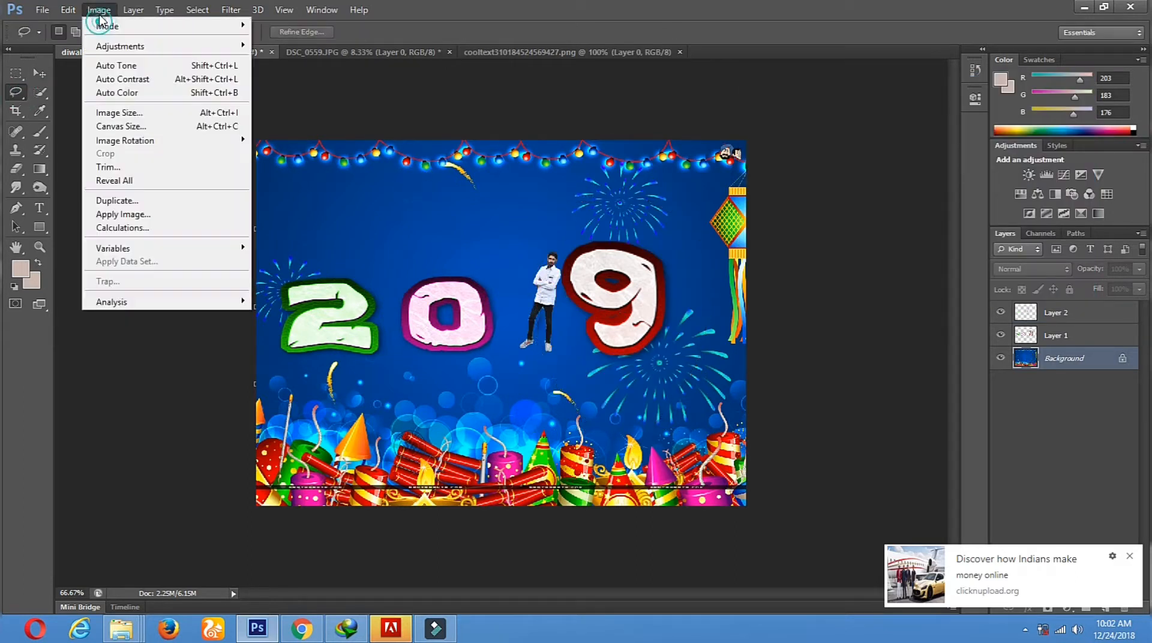
mouse_move(144, 46)
left_click(373, 120)
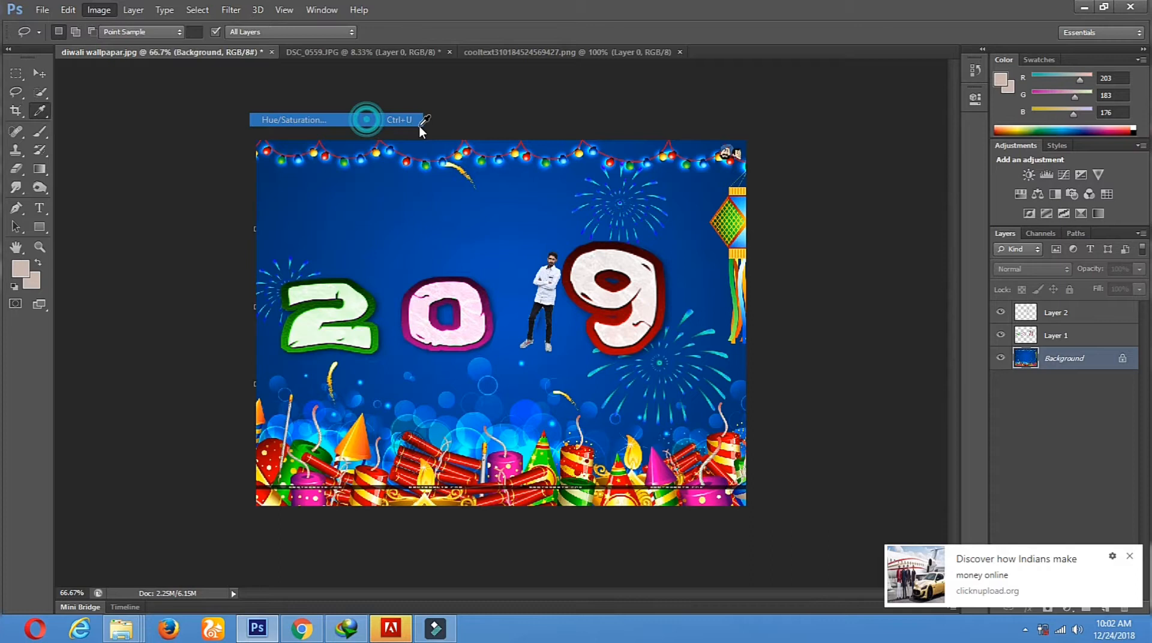
left_click_drag(880, 180, 798, 181)
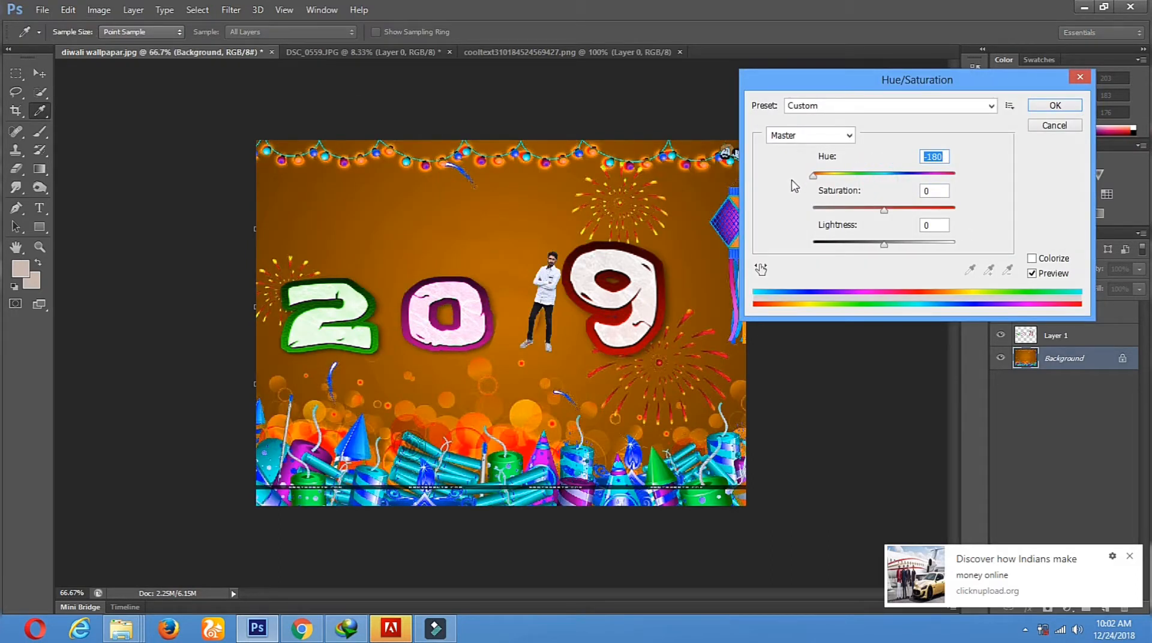
left_click_drag(814, 181, 961, 188)
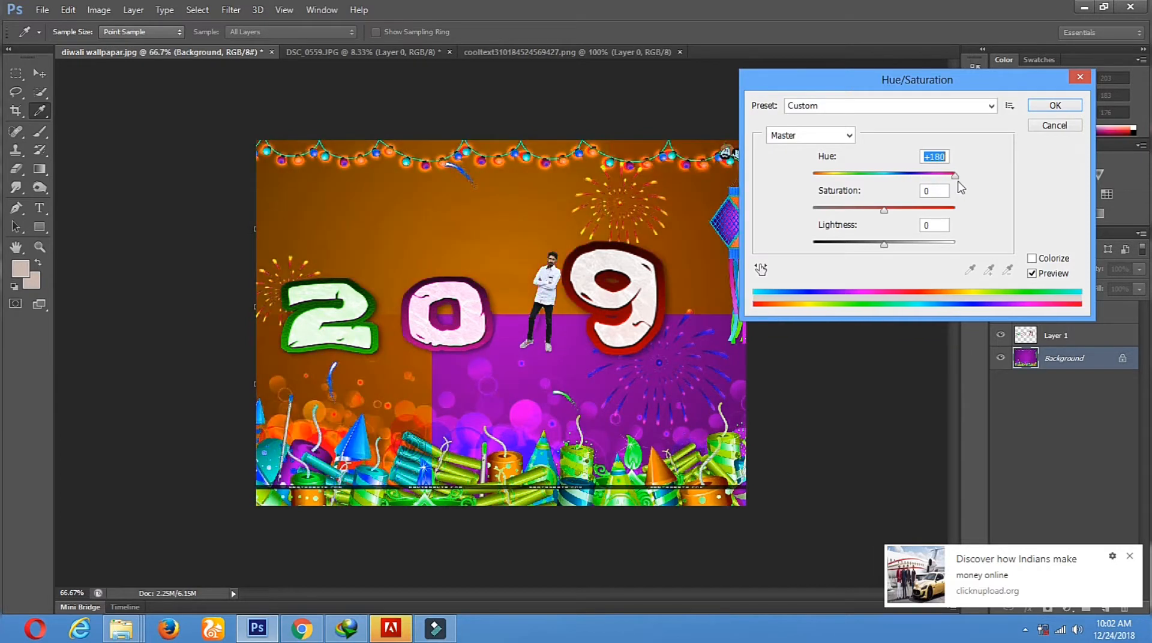
left_click_drag(955, 178, 832, 175)
mouse_move(862, 82)
left_mouse_down()
mouse_move(1081, 82)
mouse_move(879, 73)
left_mouse_up()
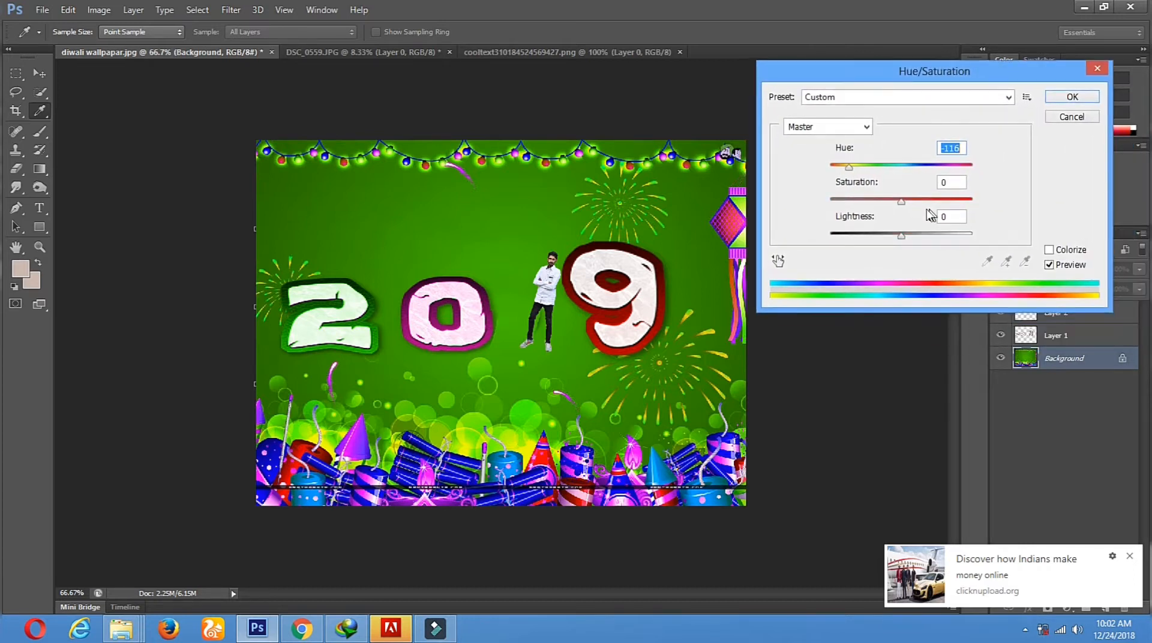
left_click_drag(906, 203, 957, 204)
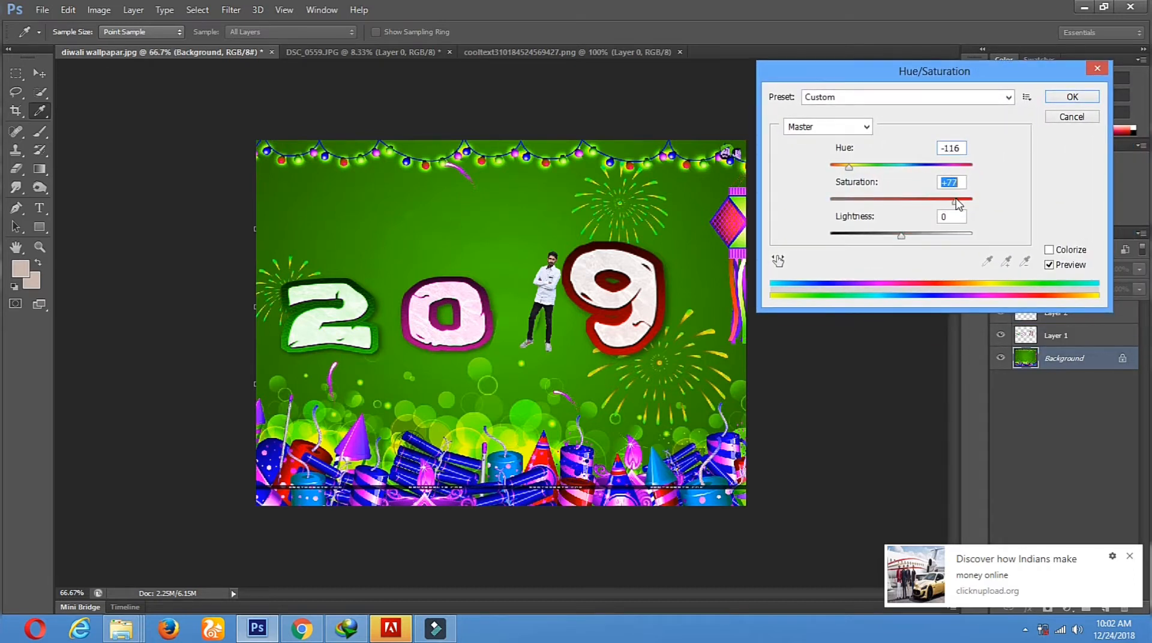
left_click_drag(958, 204, 940, 204)
left_click(1071, 98)
key("l")
Duplicate Layer 1 within the same document, naming the copy 11.
left_click(32, 73)
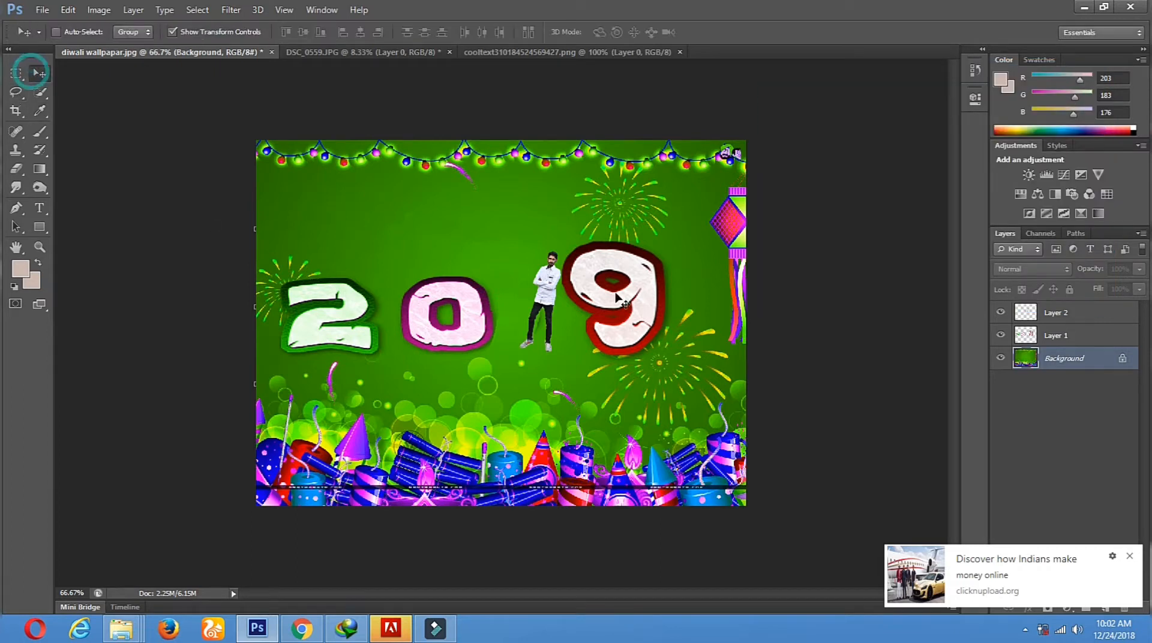
right_click(612, 293)
left_click(627, 299)
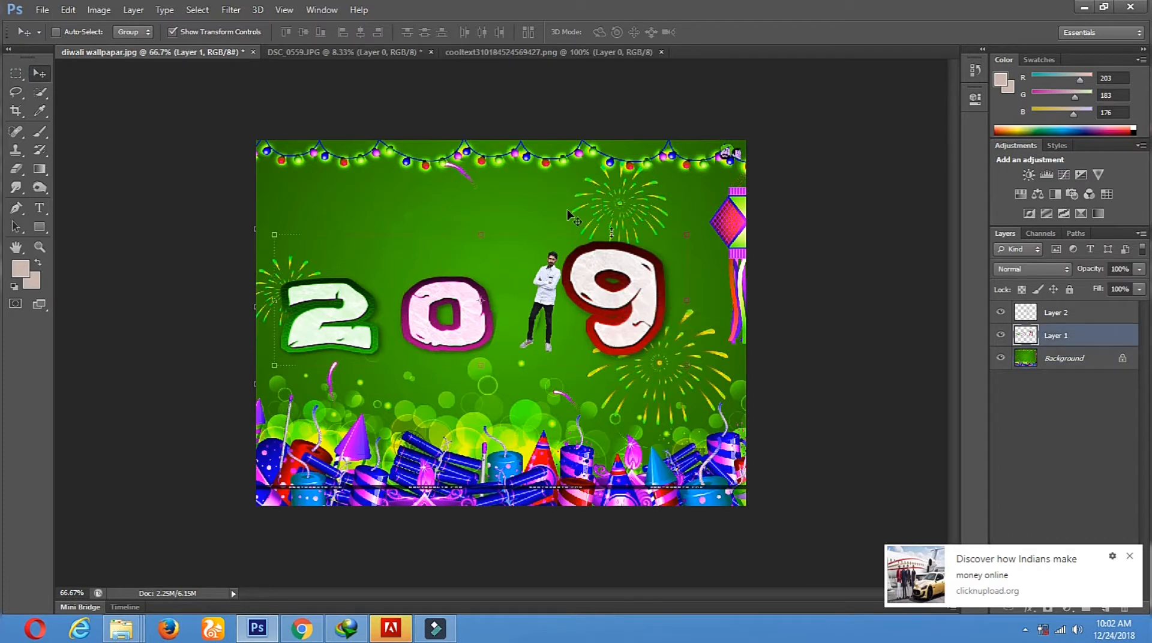
right_click(1041, 339)
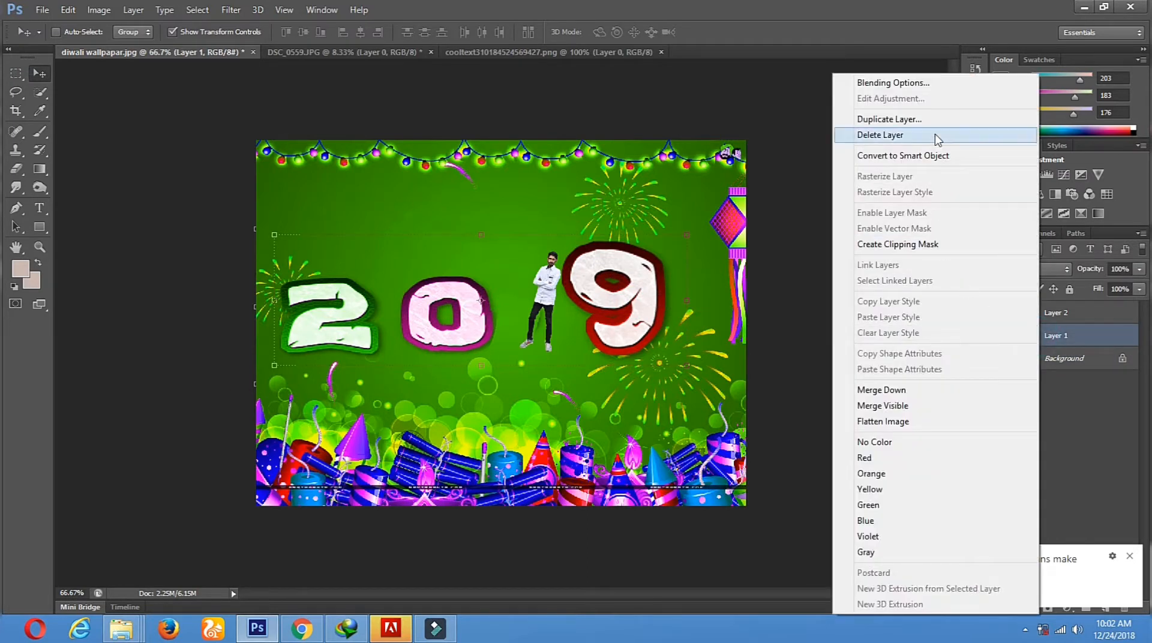
left_click(898, 119)
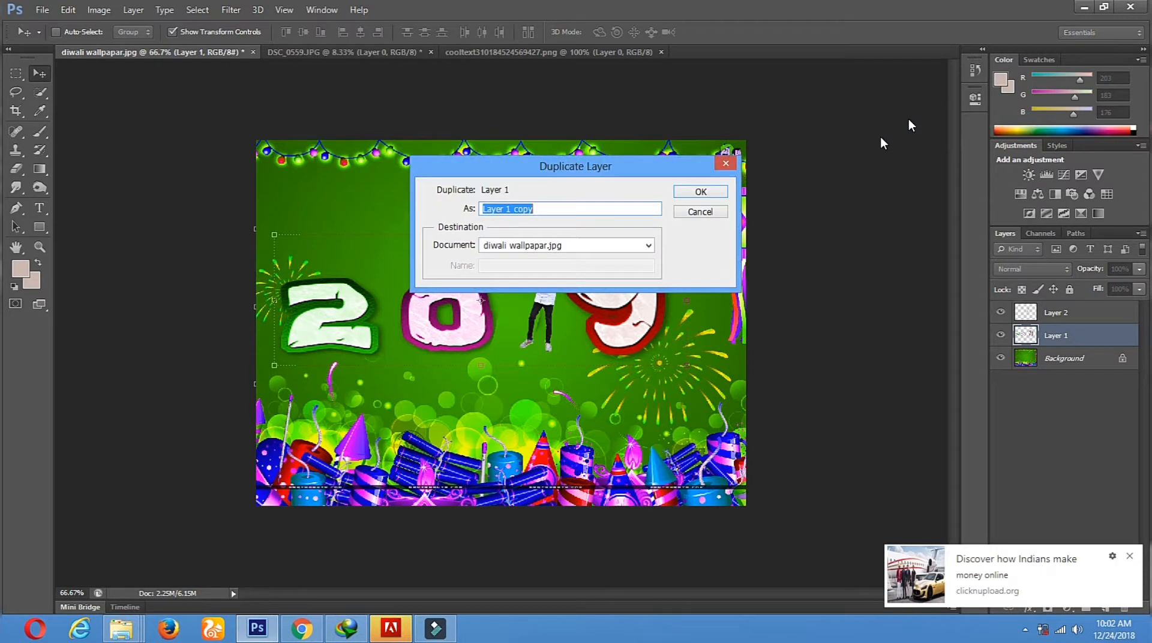
double_click(563, 208)
type("vja")
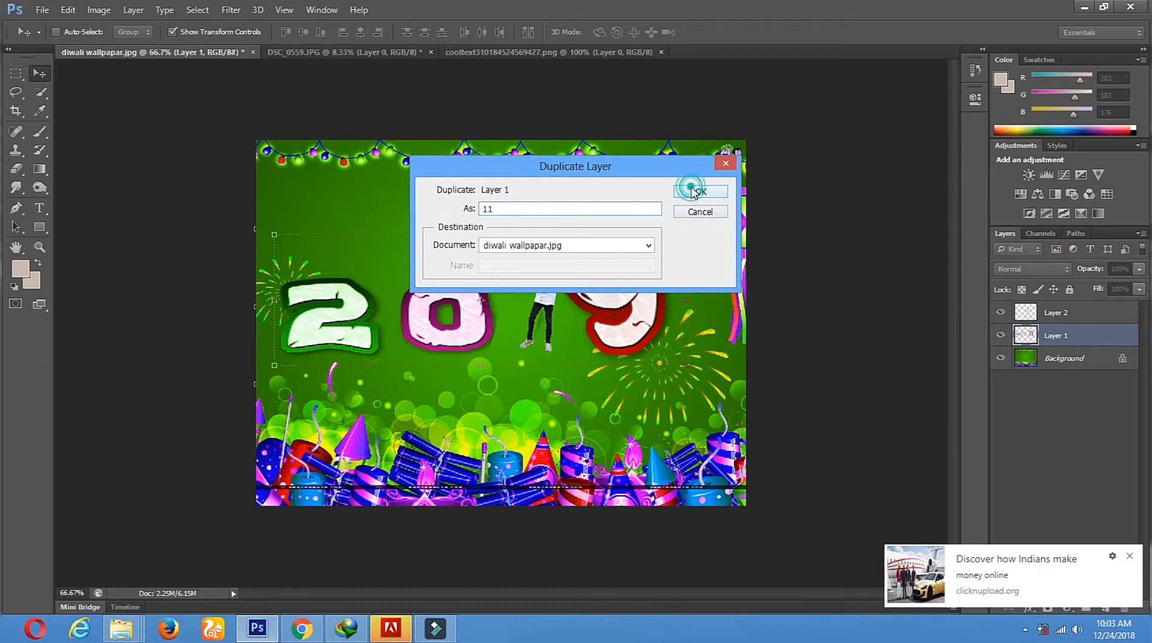
left_click(689, 191)
Move layer 11 down about 4.87 cm and turn its digits black with Hue/Saturation, lightness -100.
left_click(47, 68)
left_click_drag(601, 286, 606, 351)
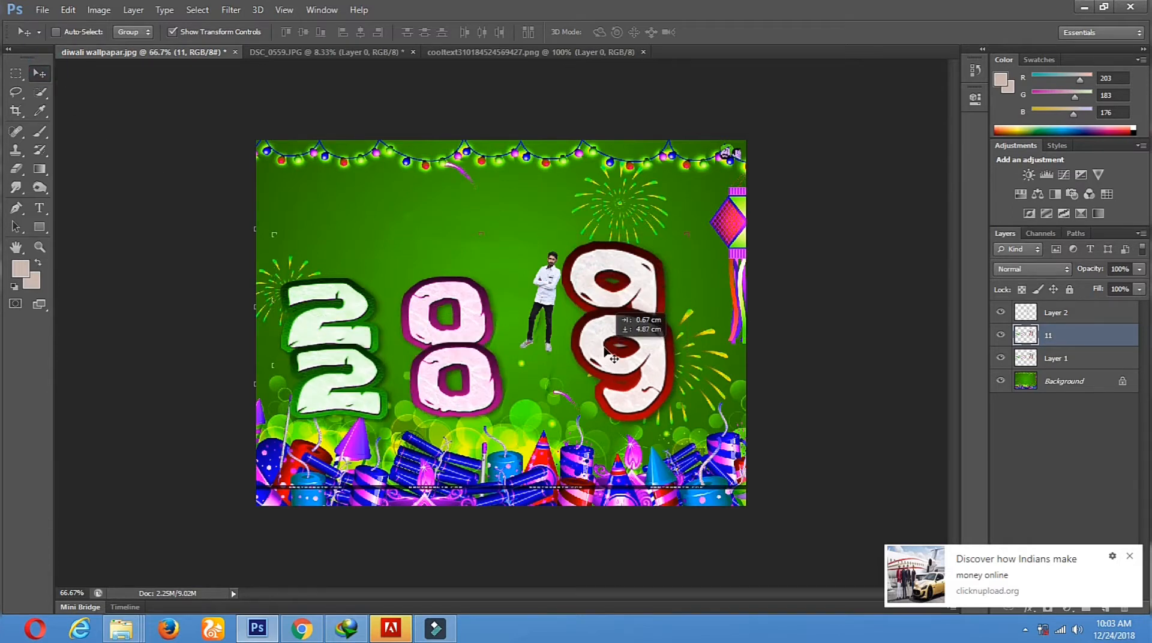
left_click(93, 10)
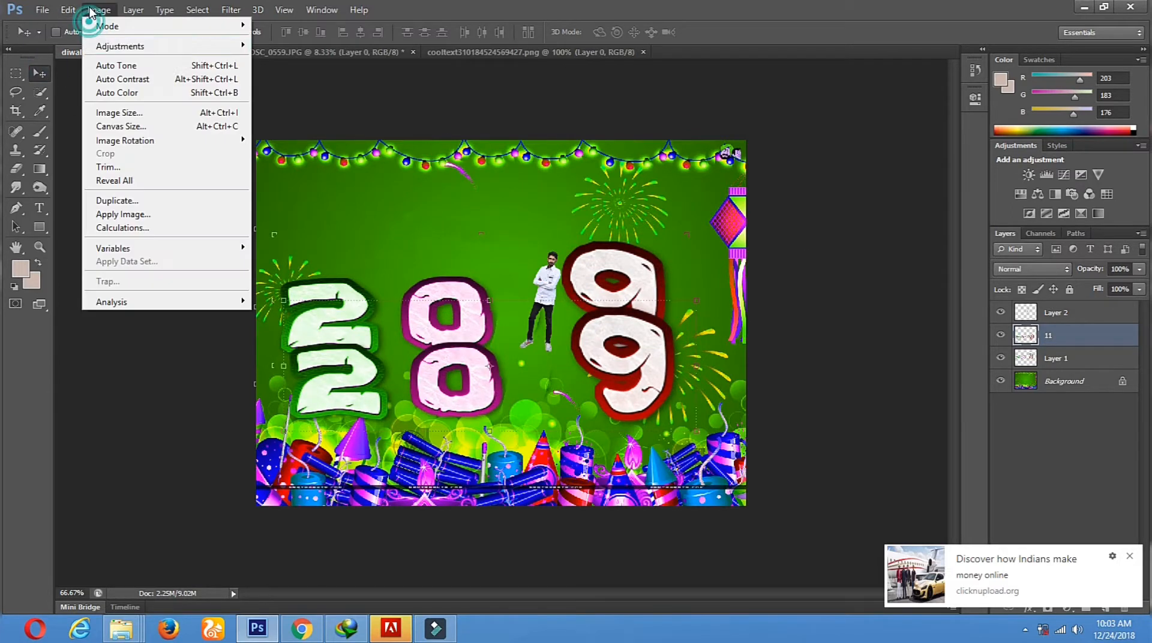
mouse_move(120, 46)
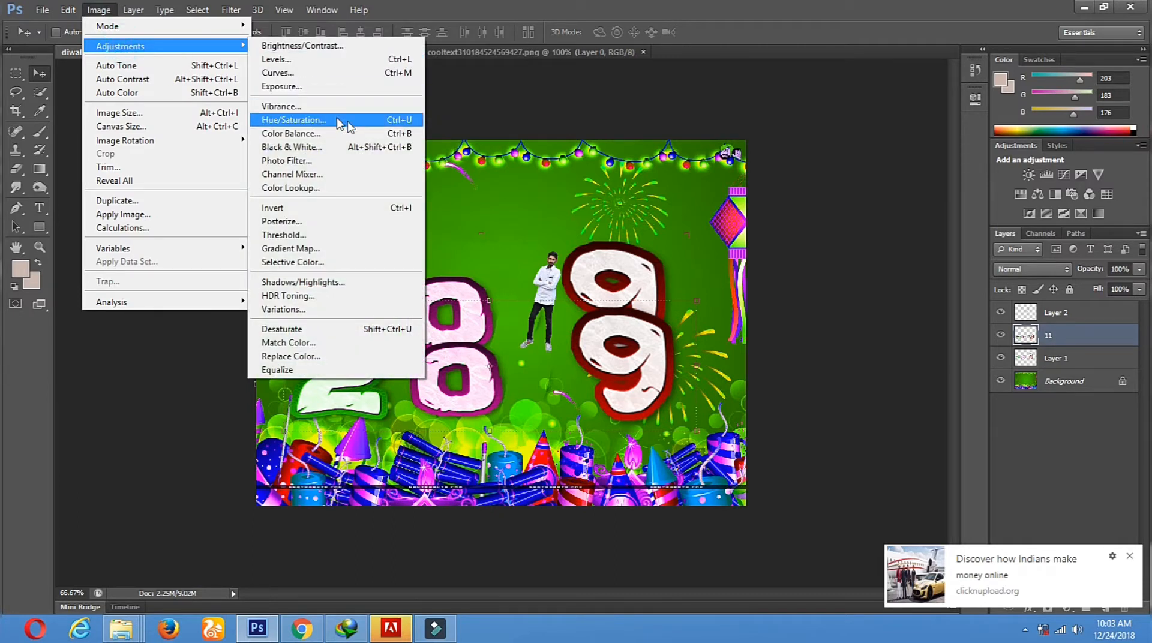
left_click(394, 121)
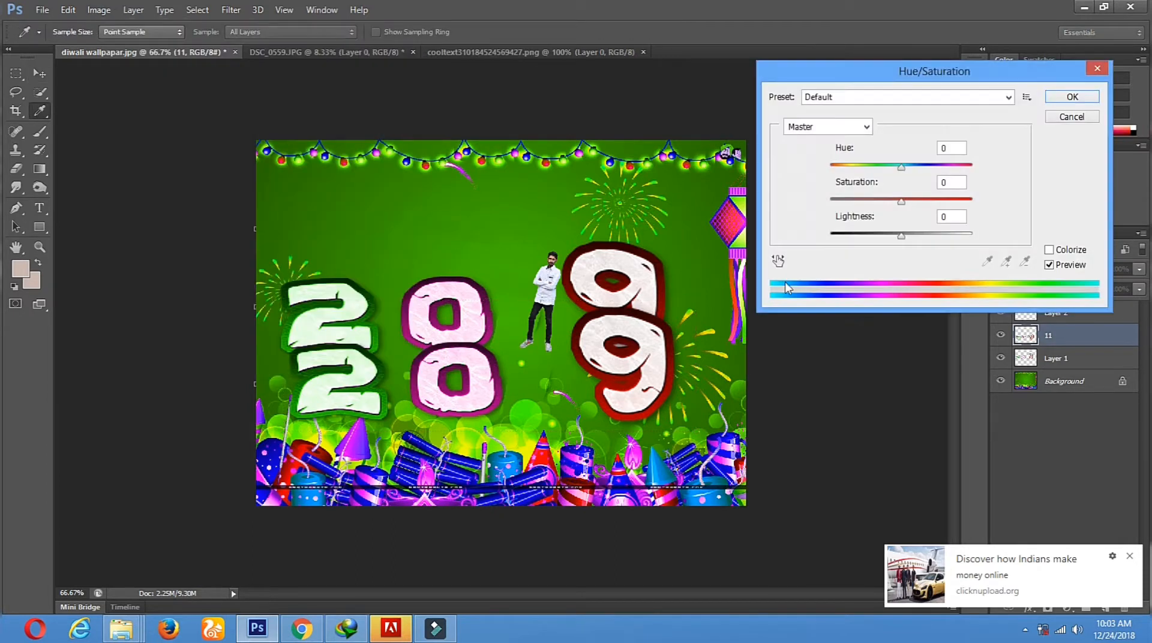
left_click_drag(894, 239, 830, 236)
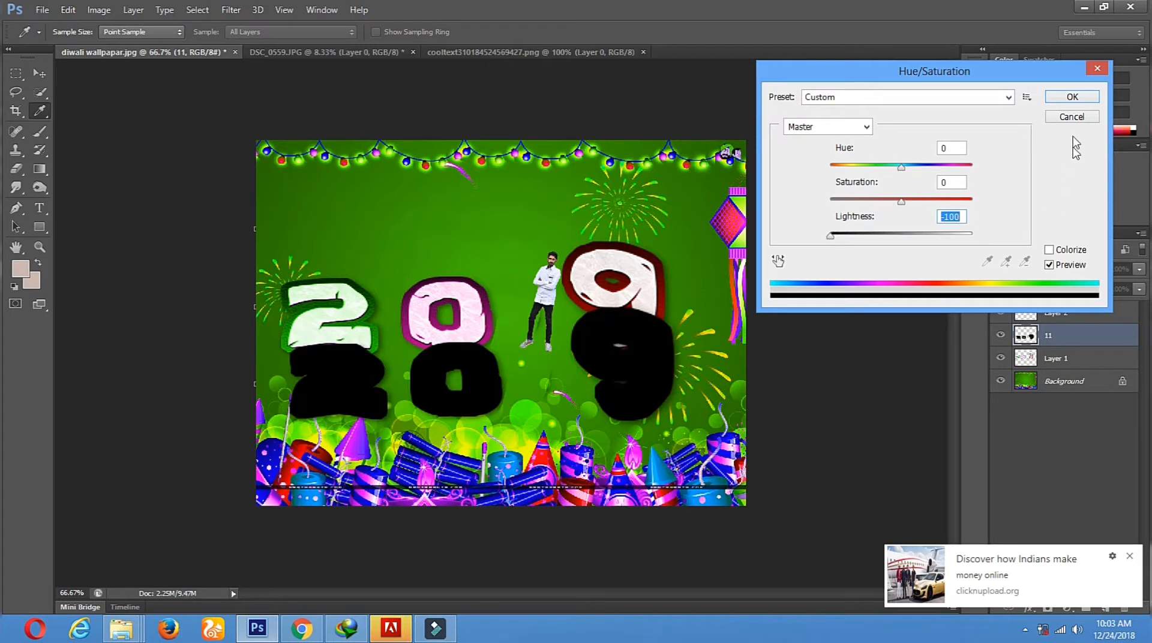
left_click(1073, 98)
key("v")
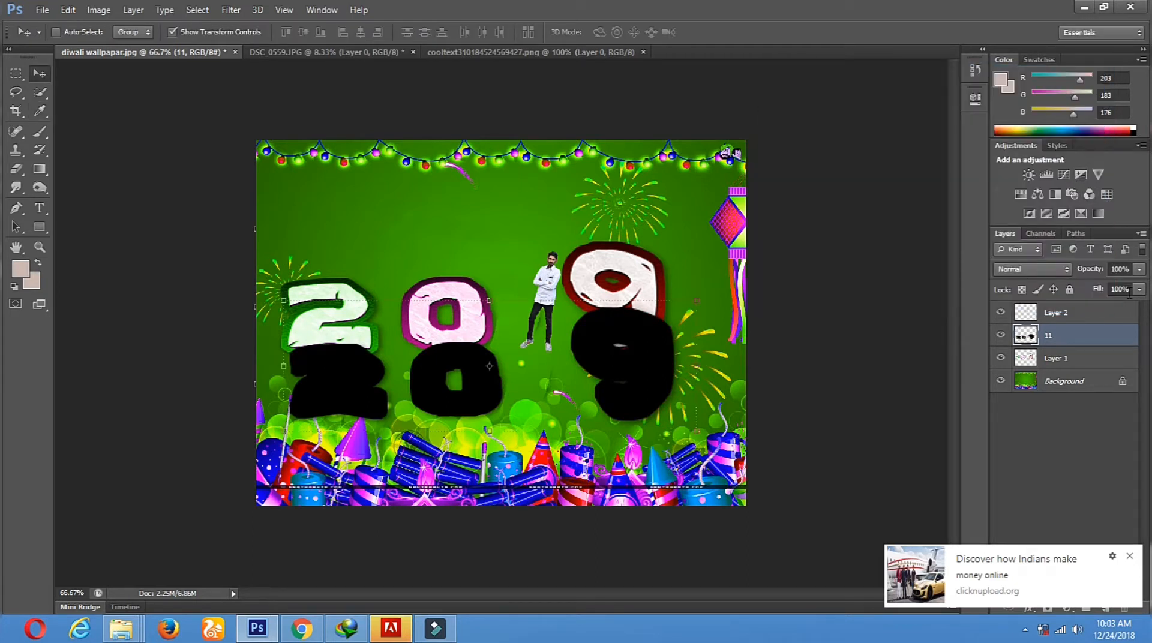
Lower the fill of layer 11 to 32% and move the dark digits up above the coloured ones.
left_click(1140, 291)
left_click_drag(1139, 304, 1104, 312)
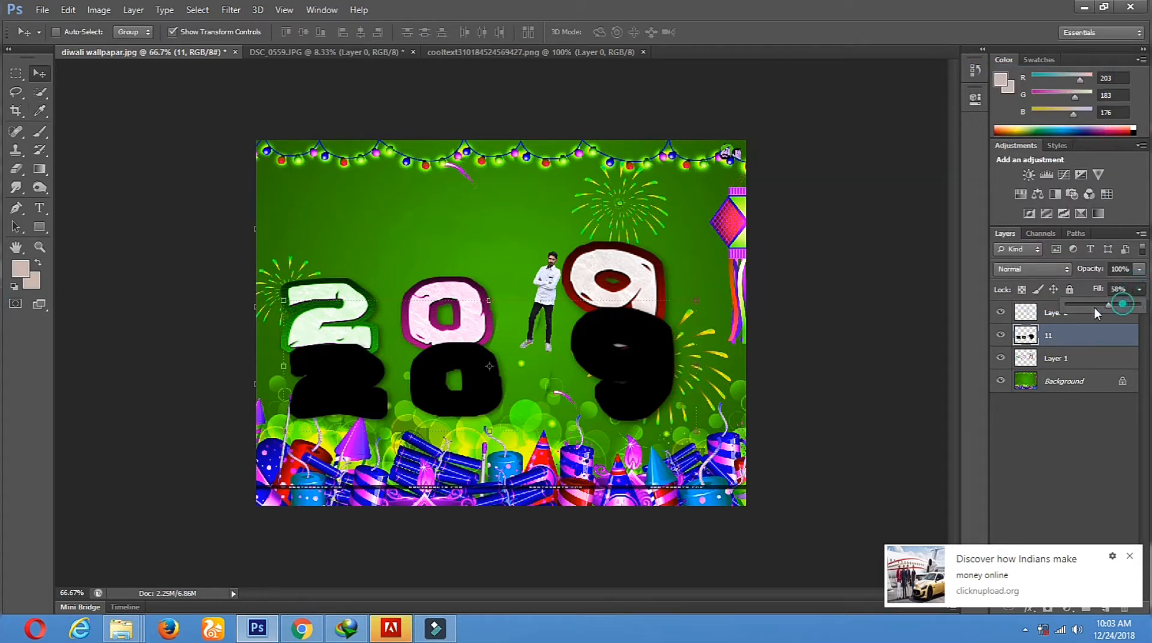
left_click_drag(585, 341, 575, 230)
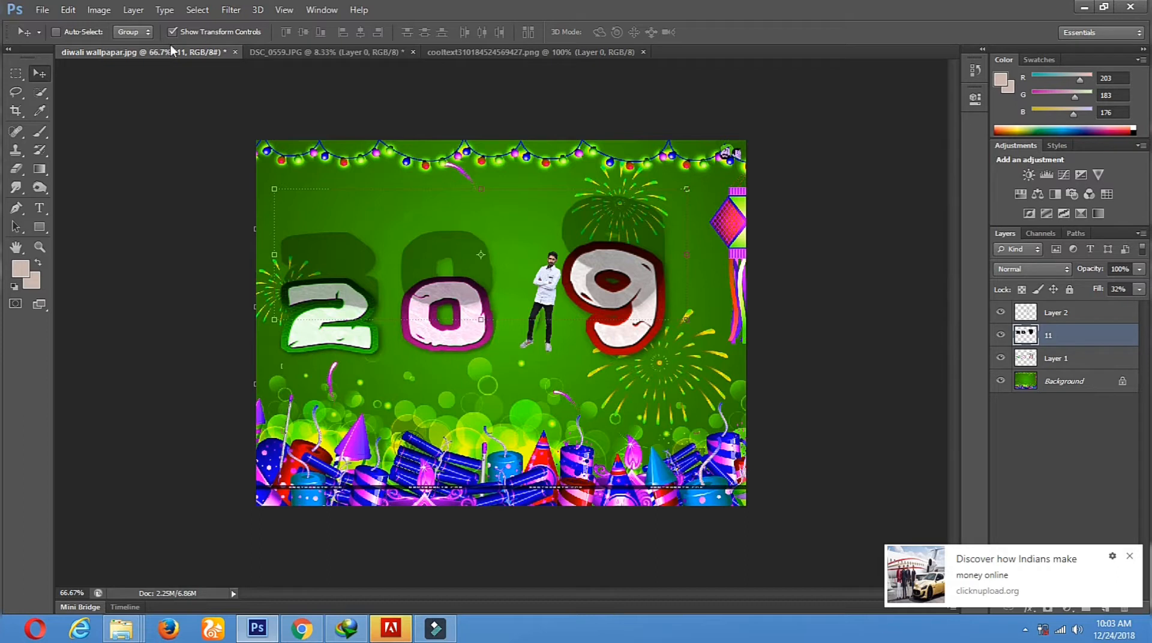
Flip layer 11 vertically at about 97% width and 91% height, place it at the foot of the digits, and apply the transformation.
left_click_drag(269, 184, 285, 434)
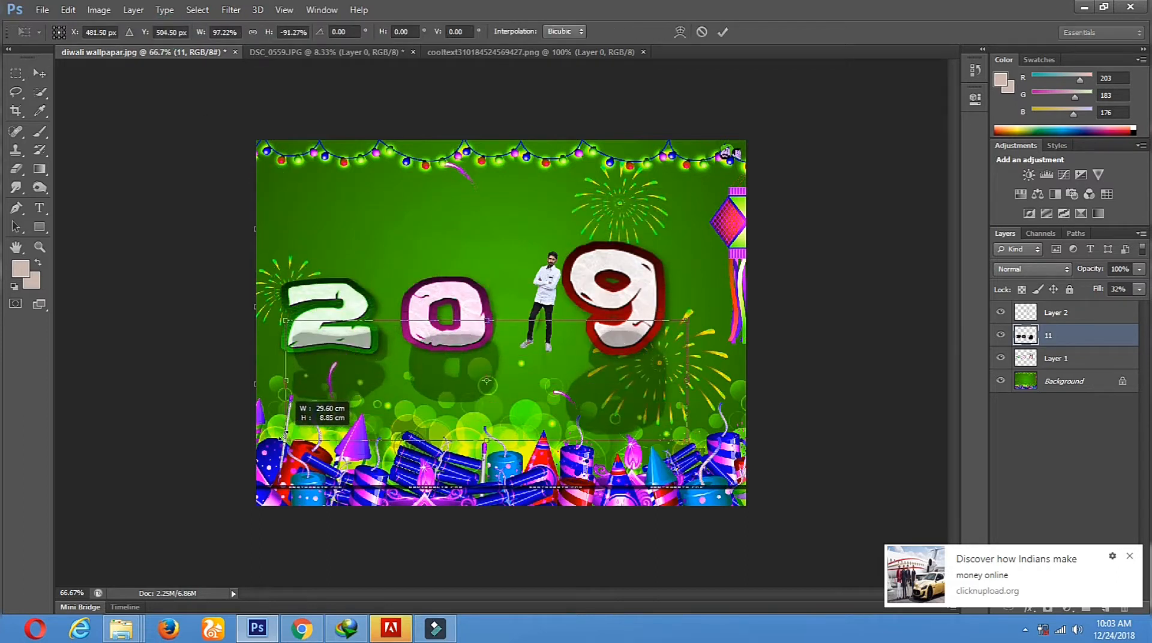
left_click_drag(433, 387, 441, 367)
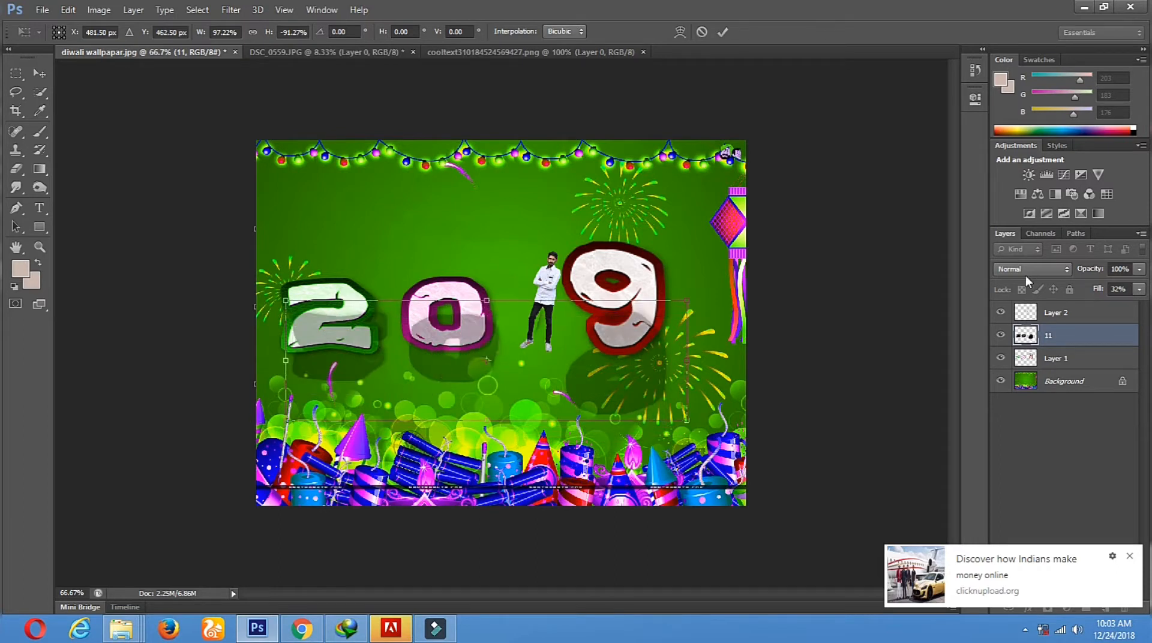
left_click(39, 73)
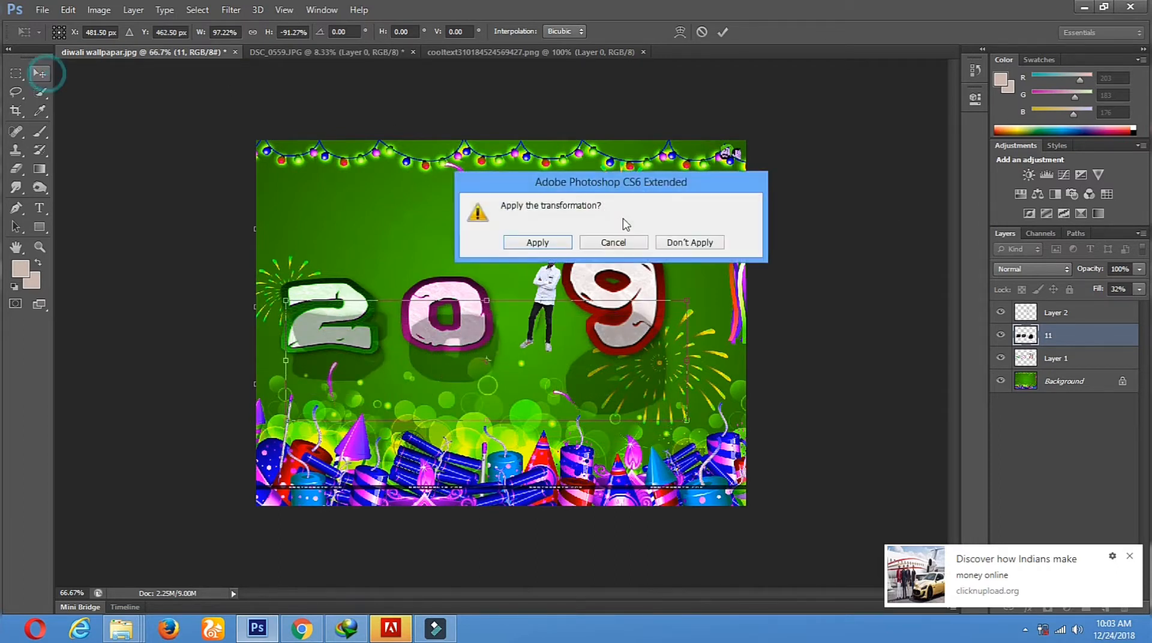
left_click(555, 246)
Put layer 11 beneath Layer 1, set its fill to 65%, and align it as a shadow below the digits.
left_click_drag(1046, 340, 1062, 365)
mouse_move(600, 397)
left_mouse_down()
mouse_move(602, 385)
mouse_move(633, 385)
mouse_move(631, 405)
mouse_move(621, 399)
left_mouse_up()
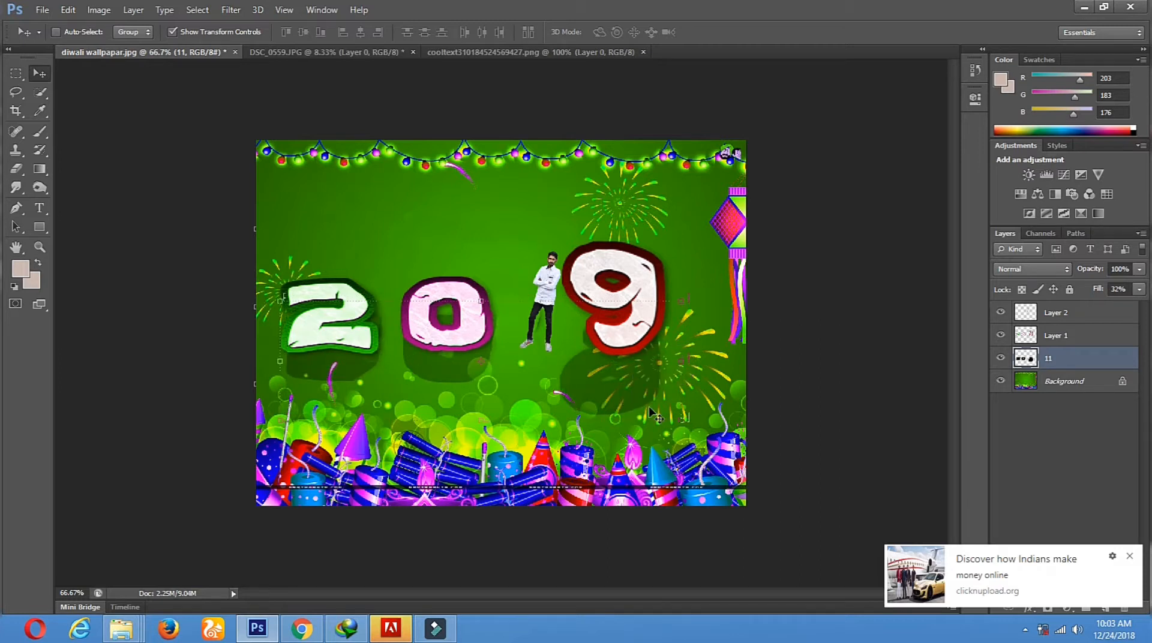
mouse_move(1139, 289)
left_mouse_down()
mouse_move(1113, 304)
mouse_move(1125, 305)
left_mouse_up()
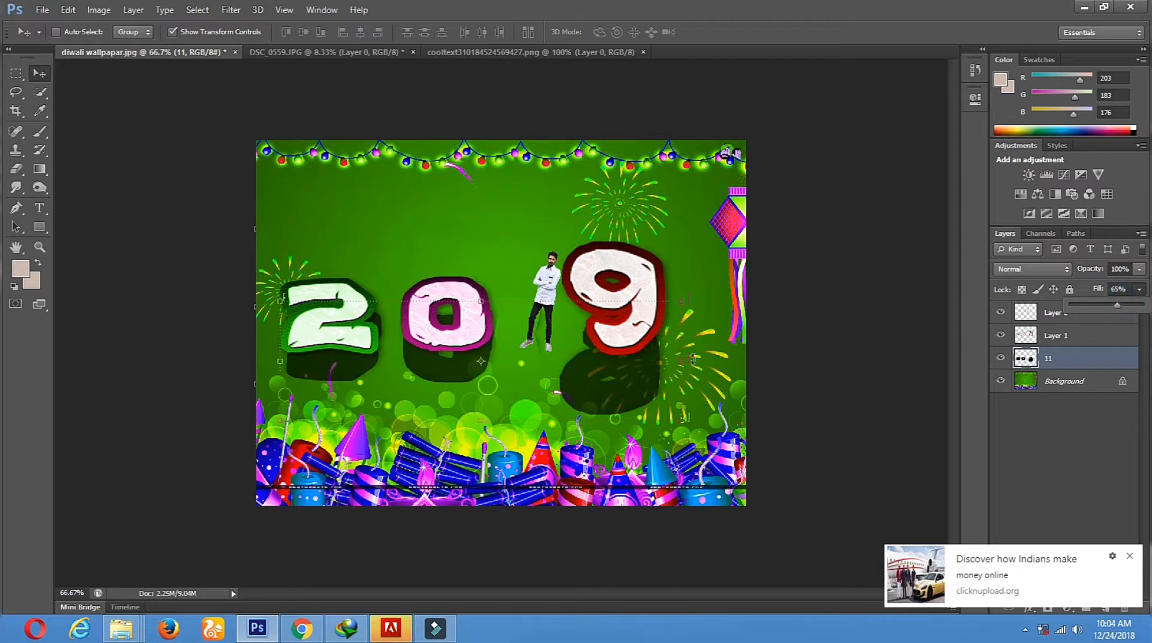
left_click_drag(607, 390, 641, 396)
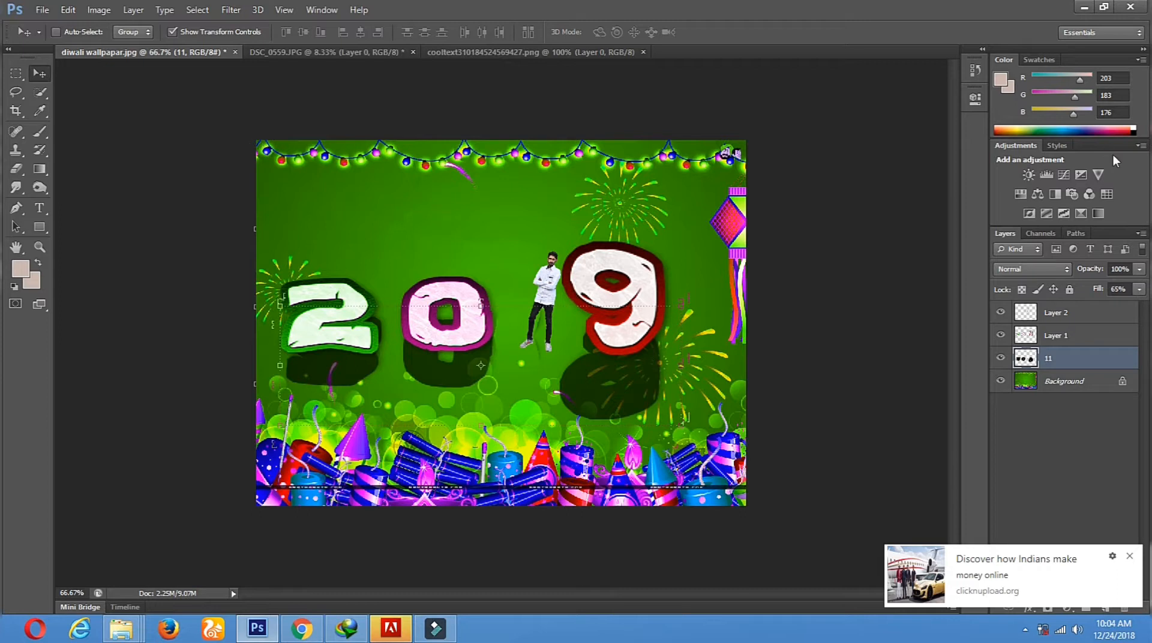
left_click(17, 91)
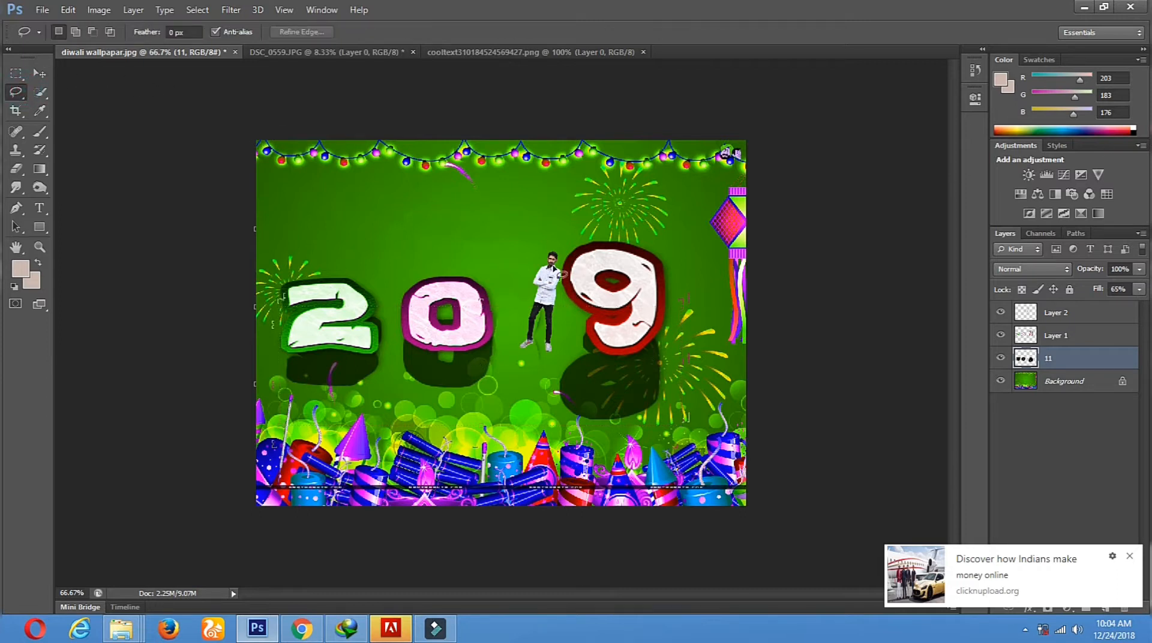
left_click(36, 72)
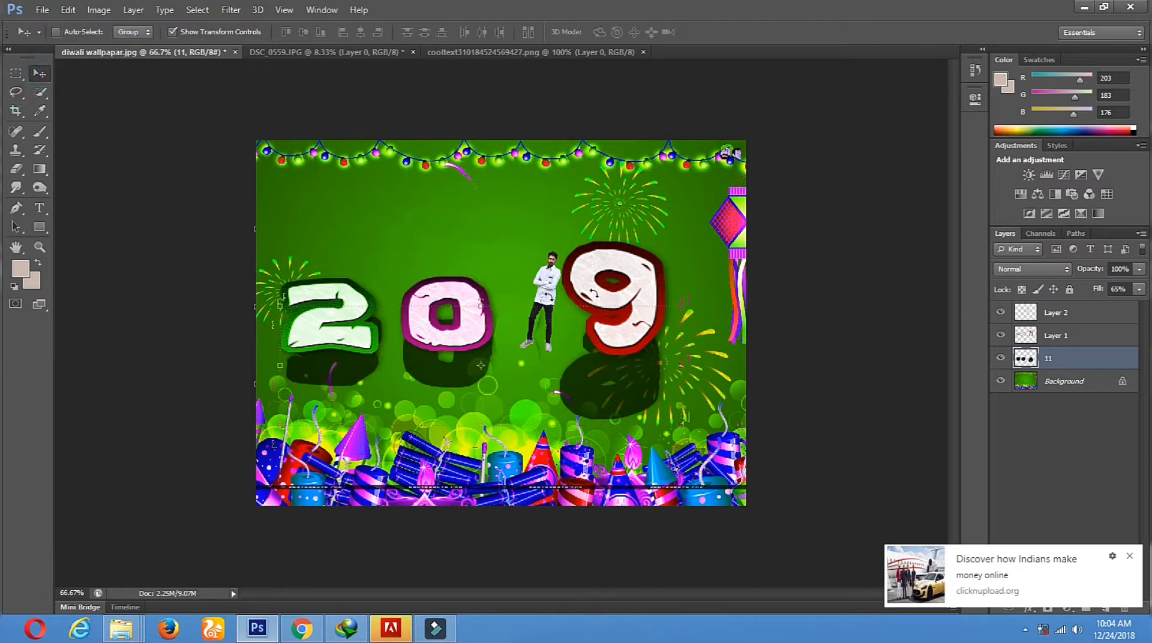
left_click(1089, 336)
left_click_drag(549, 302, 549, 301)
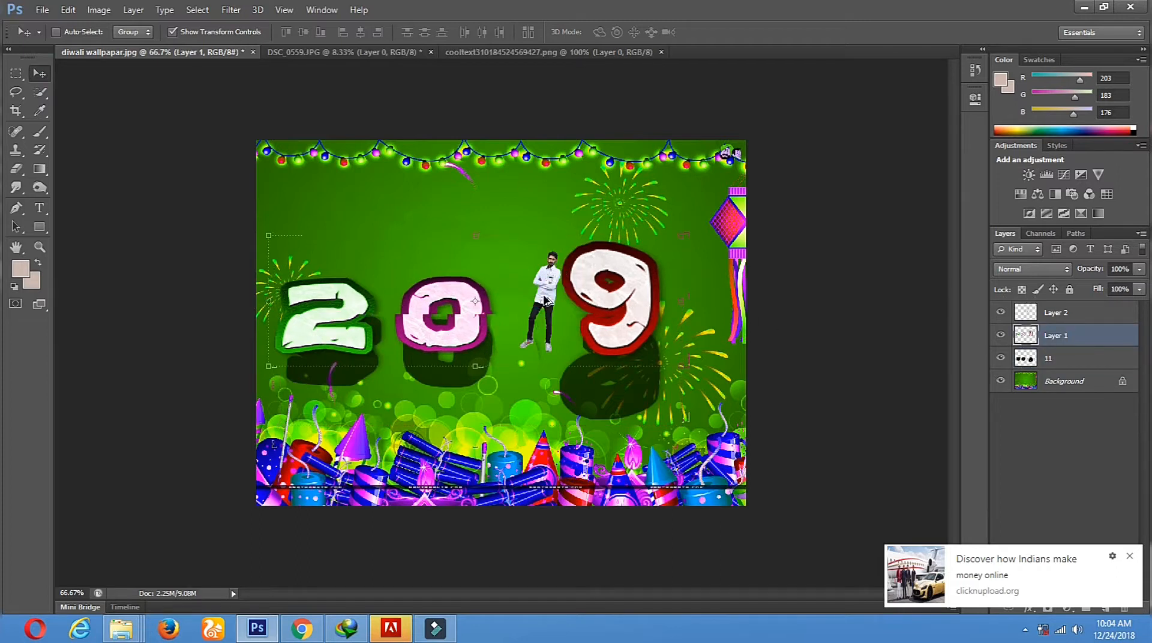
left_click(1083, 358)
left_click(16, 92)
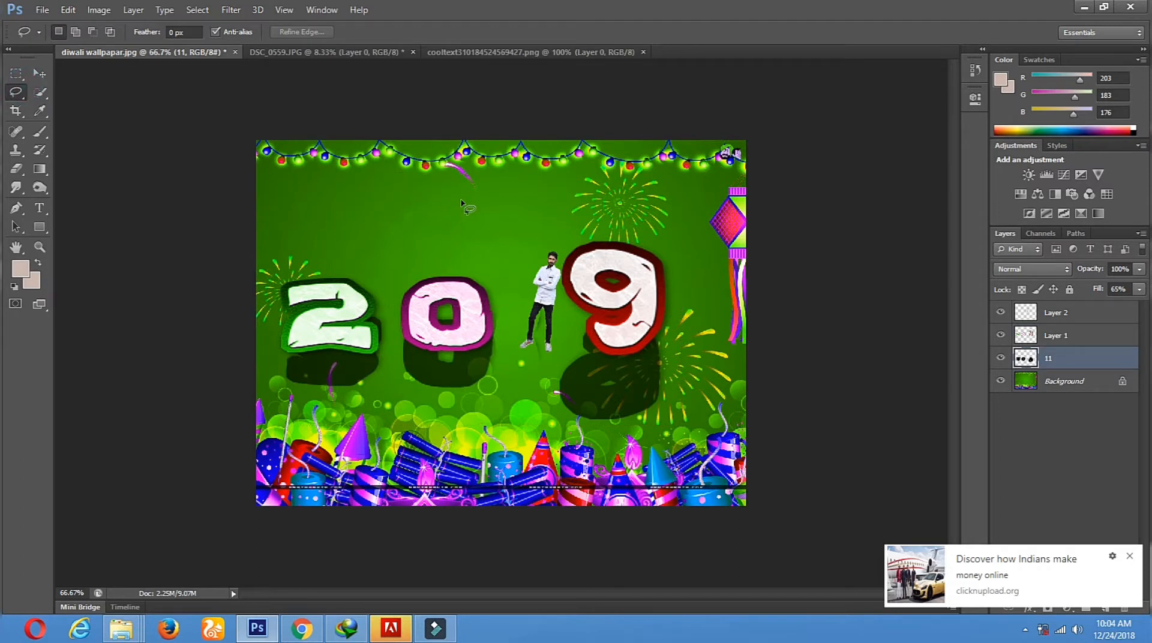
left_click(1070, 314)
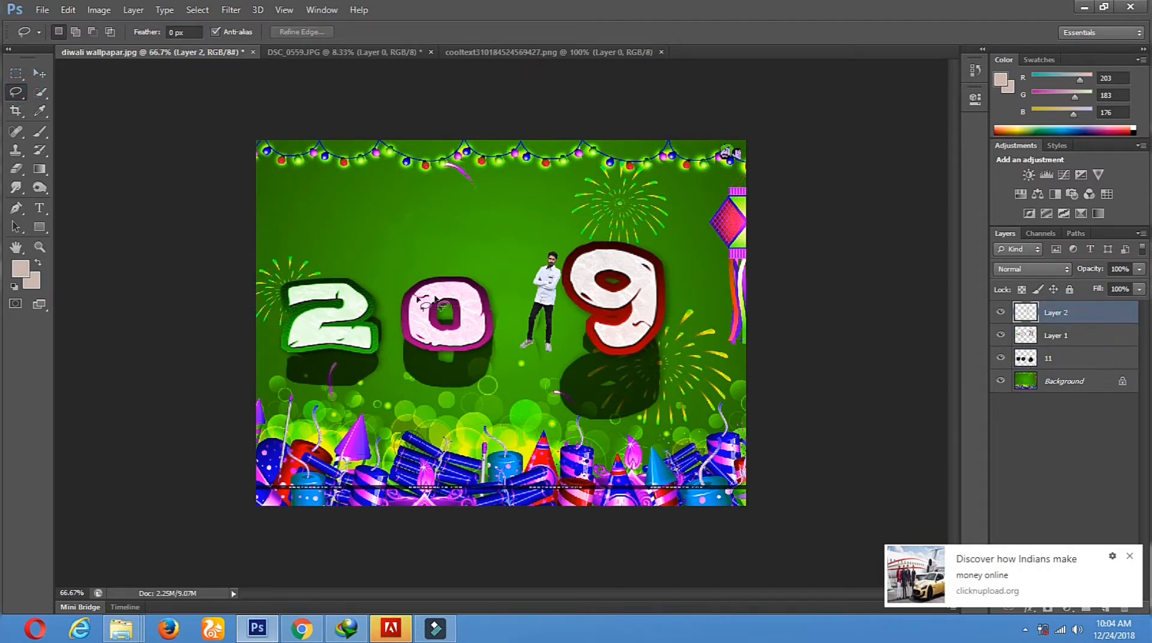
left_click_drag(559, 287, 554, 282)
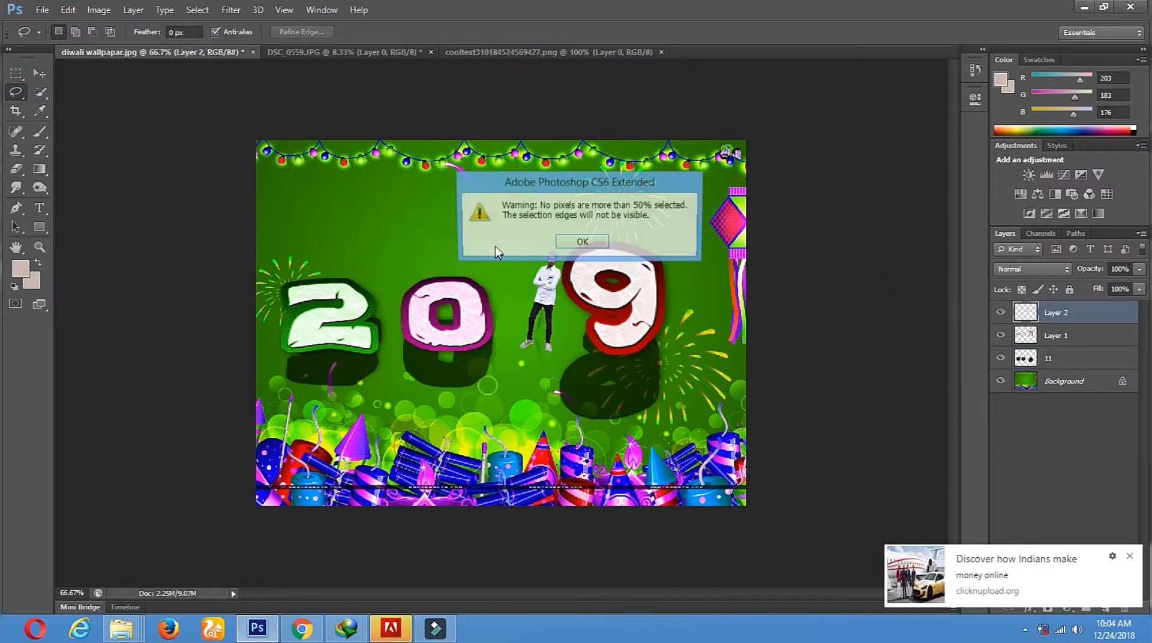
left_click(581, 245)
left_click(39, 73)
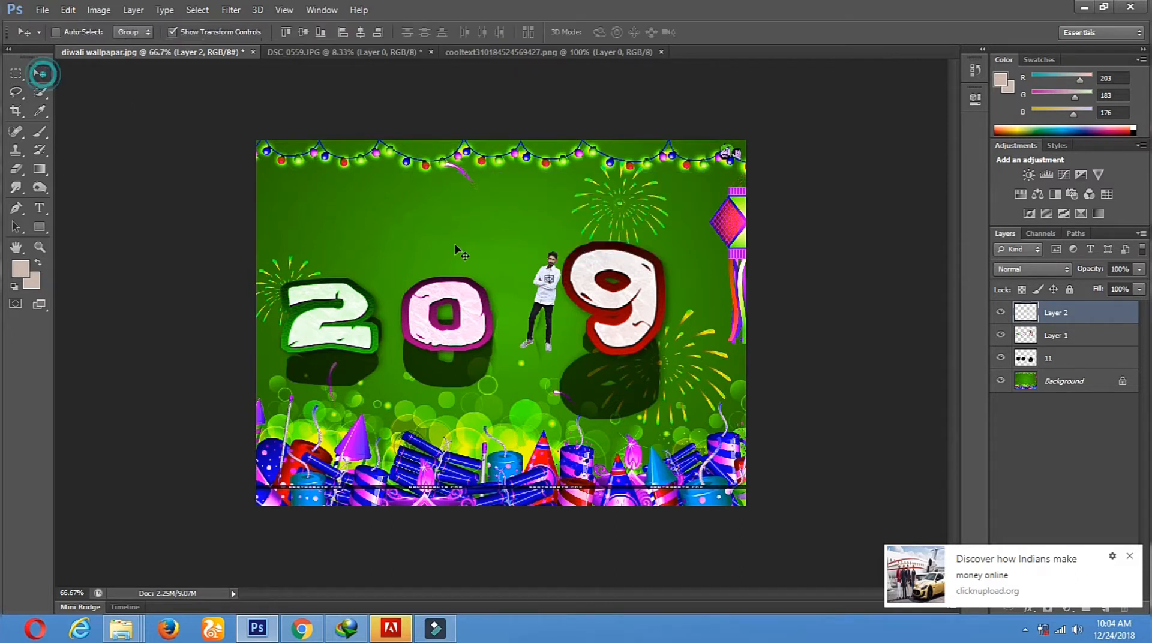
left_click_drag(543, 290, 540, 288)
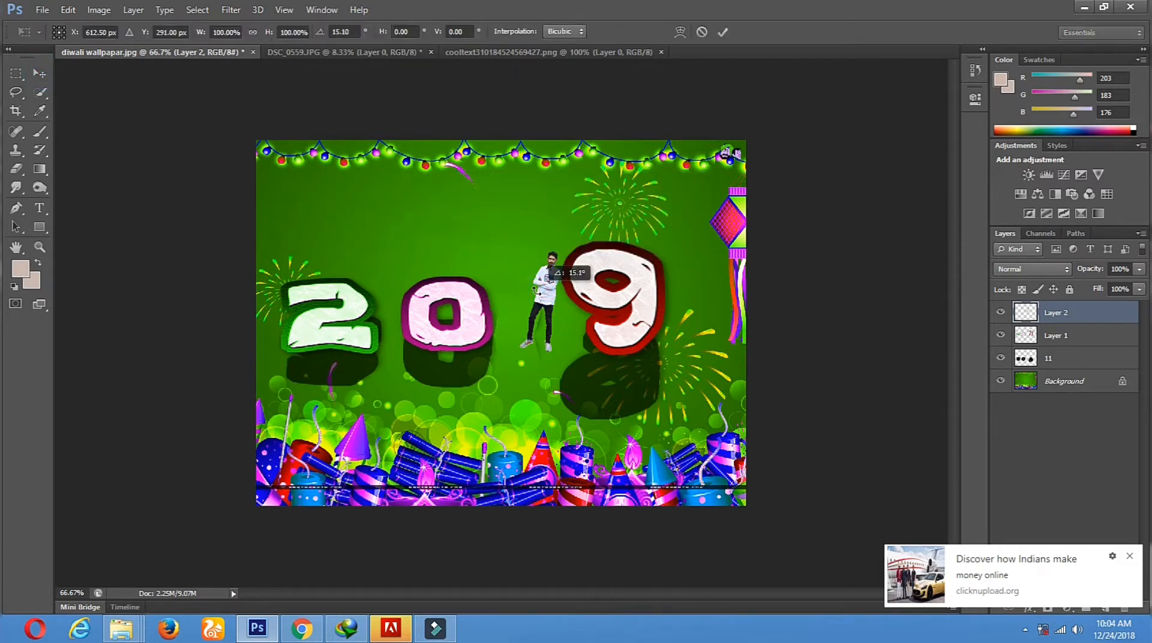
left_click(16, 93)
left_click(534, 241)
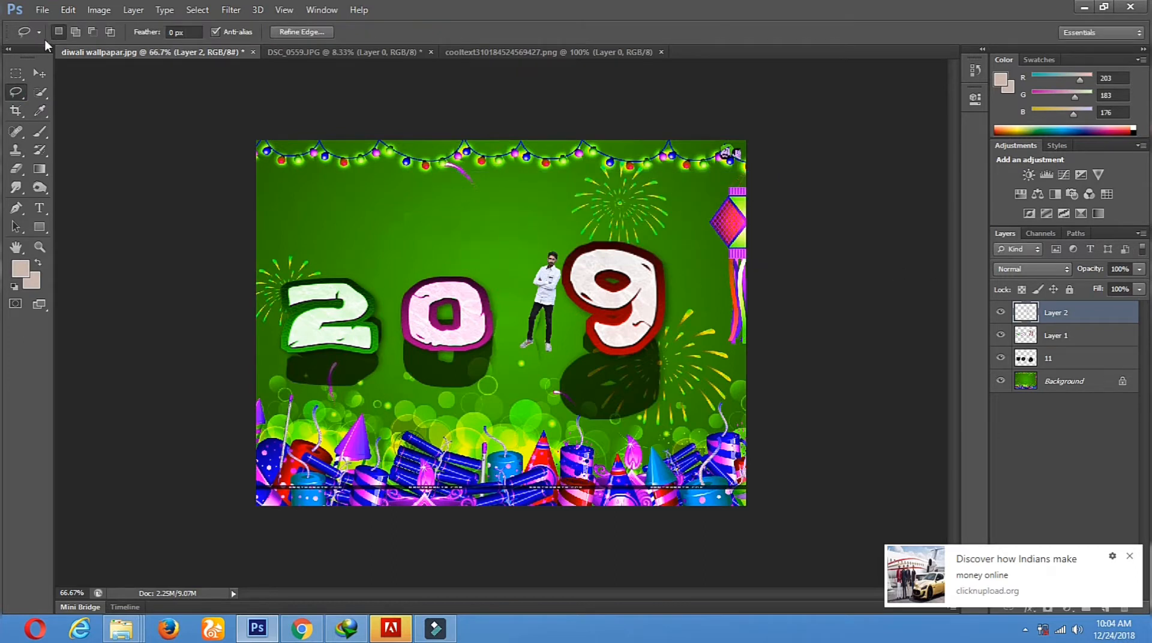
left_click(98, 11)
mouse_move(105, 45)
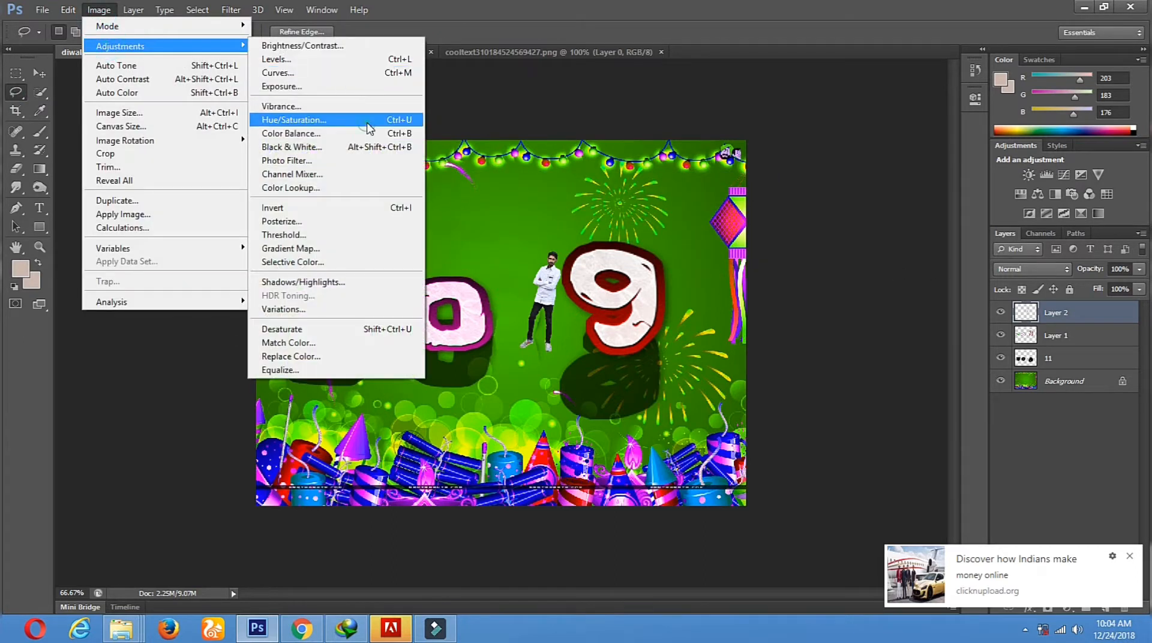
left_click(330, 118)
left_click_drag(901, 234, 971, 235)
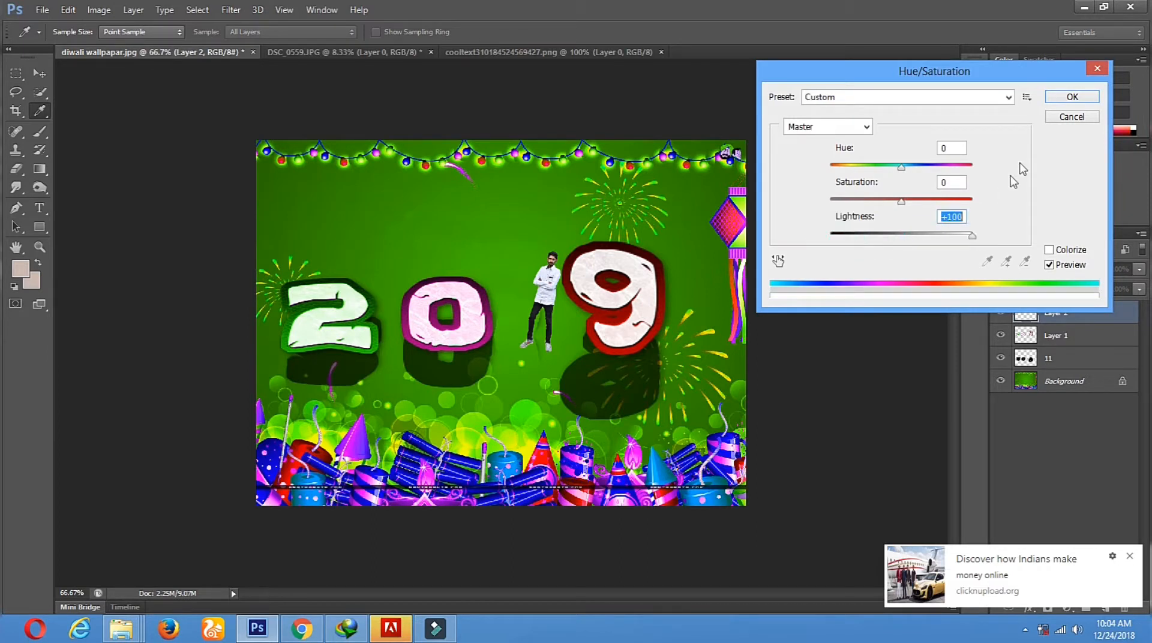
left_click(1065, 117)
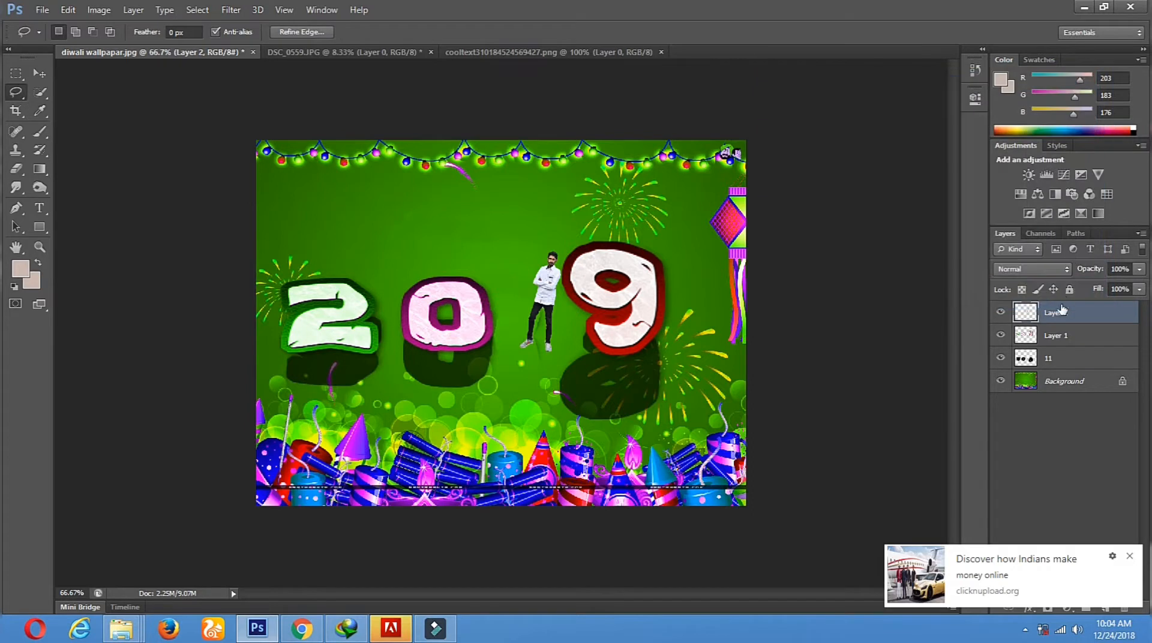
left_click(439, 203)
Duplicate Layer 2, the cut-out man, in the same document as a layer named 22.
left_click(42, 246)
left_click(507, 270)
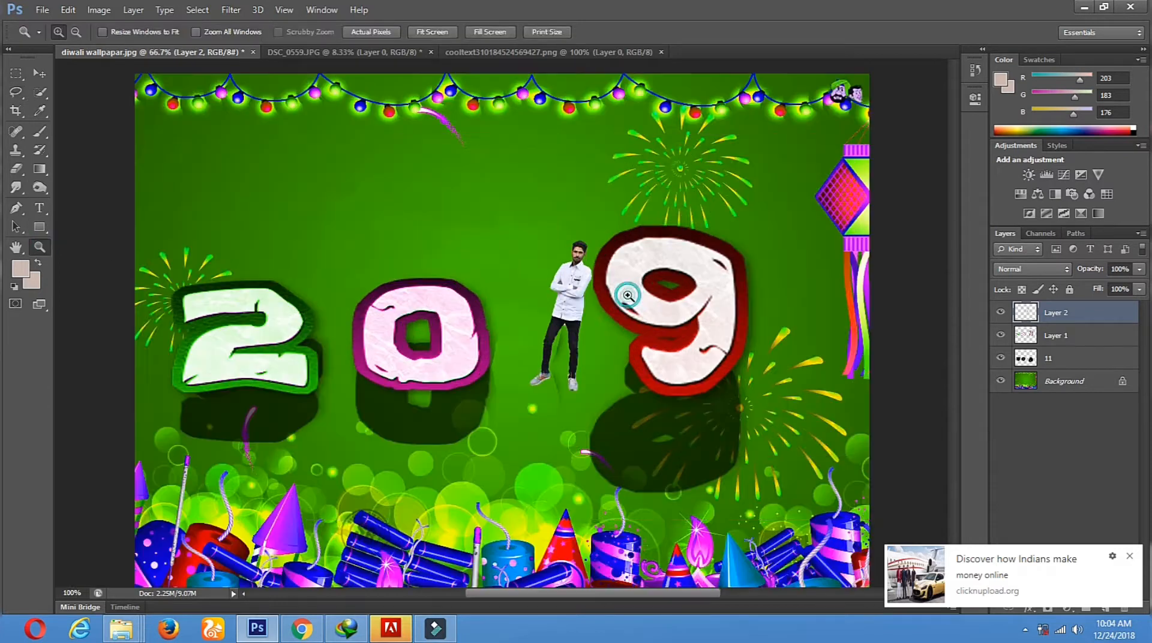
left_click(618, 294)
left_click(39, 72)
right_click(520, 293)
left_click_drag(520, 294, 524, 293)
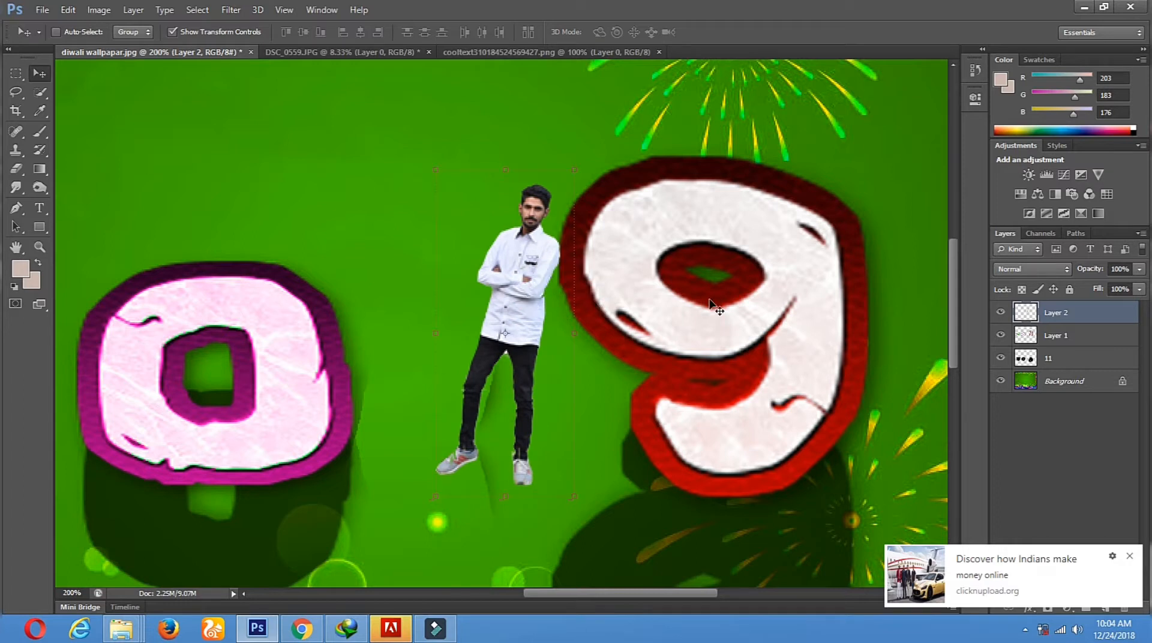
right_click(1072, 317)
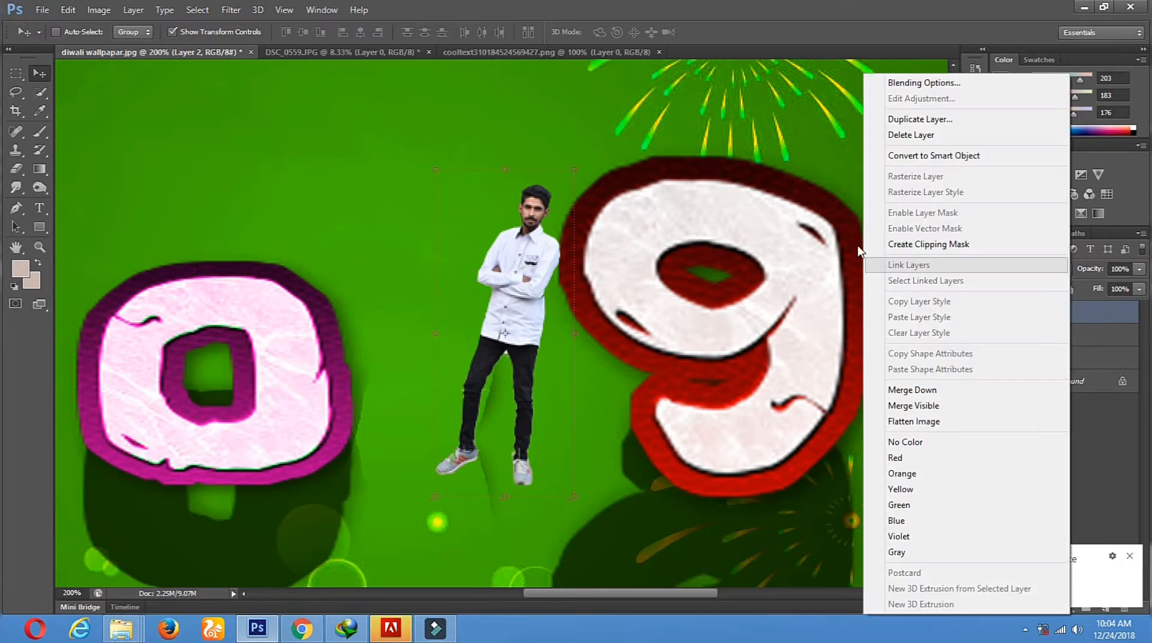
left_click(981, 122)
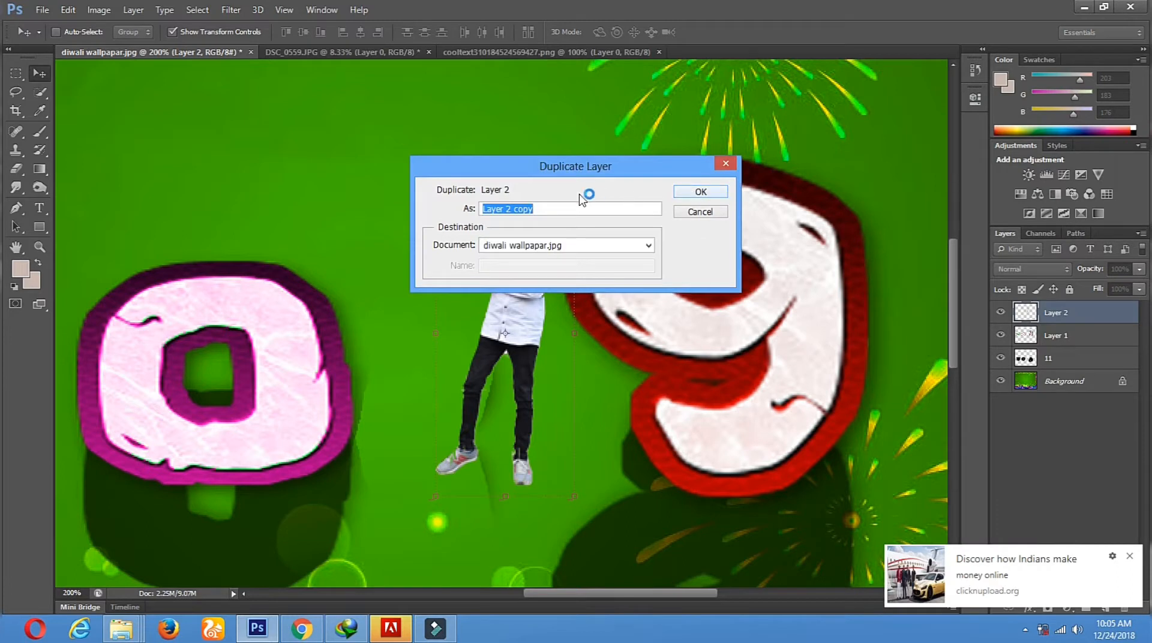
left_click_drag(576, 210, 338, 215)
type("22")
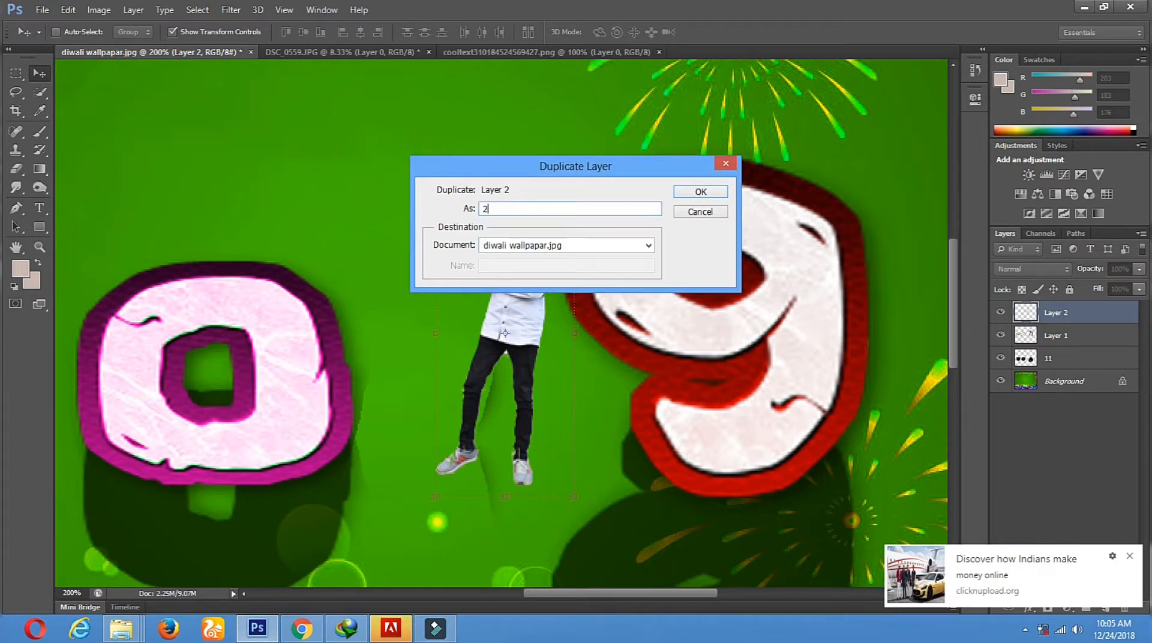
left_click(701, 192)
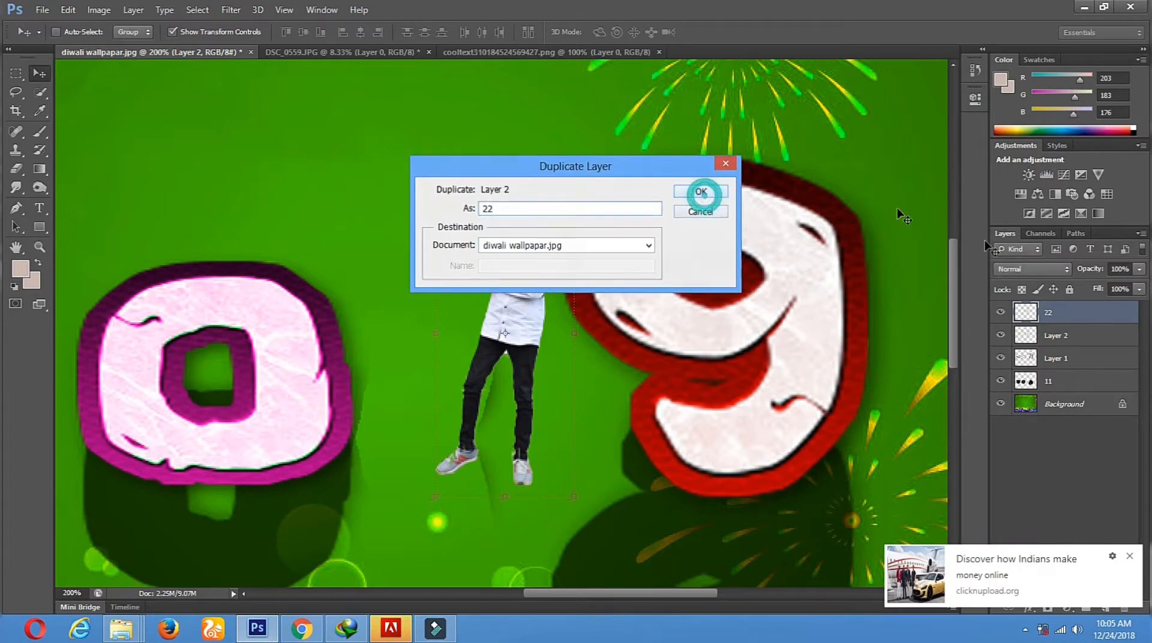
Turn the man on layer 22 into a black silhouette with Hue/Saturation, lightness -100.
left_click(39, 248)
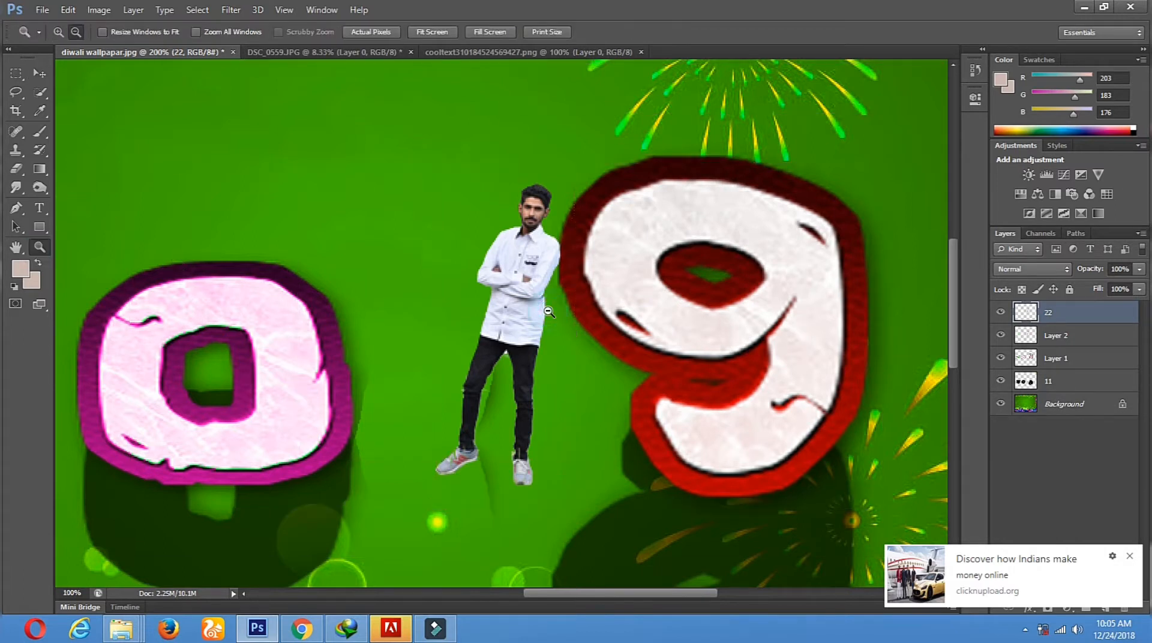
left_click(549, 312, "alt")
left_click(528, 336, "alt")
left_click(99, 10)
mouse_move(146, 47)
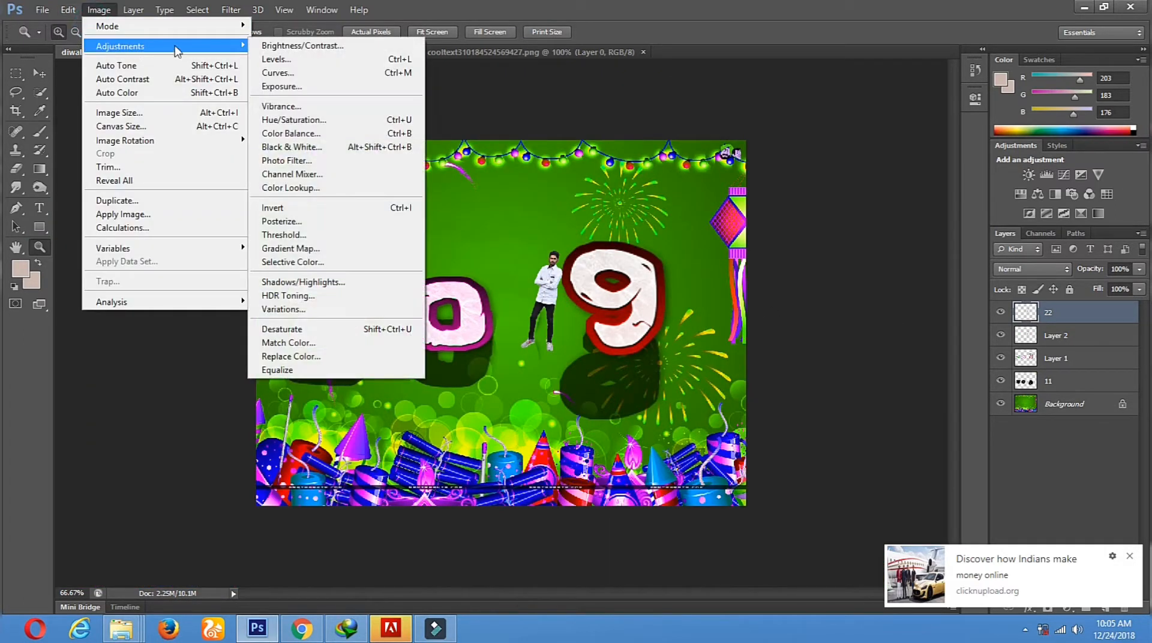
left_click(312, 120)
left_click_drag(896, 239, 786, 233)
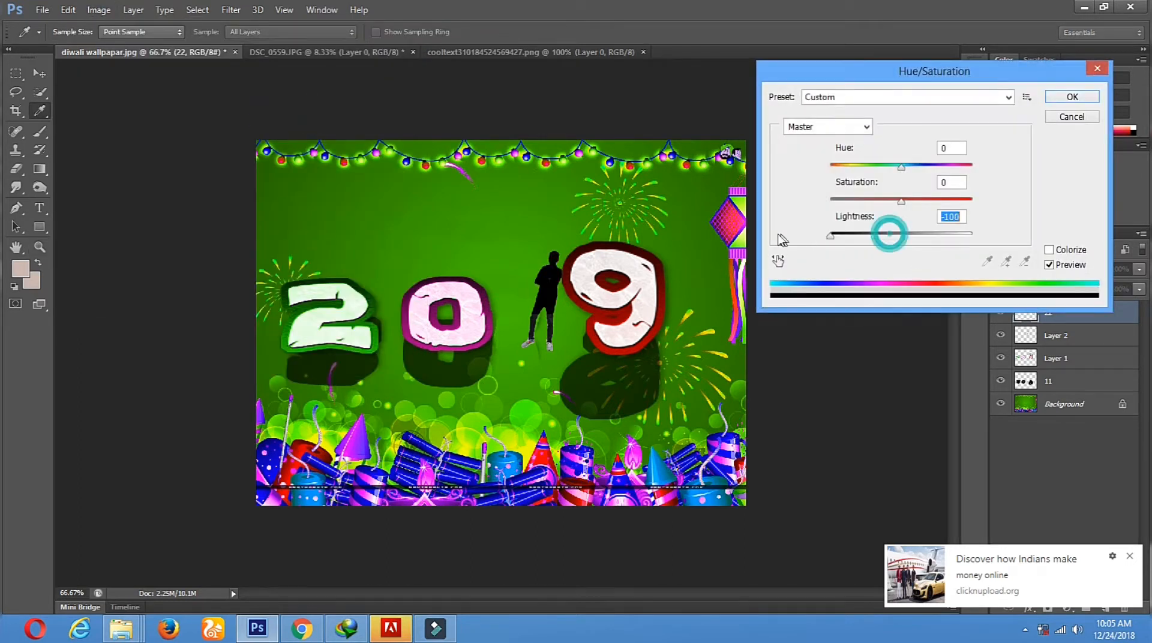
left_click(1072, 97)
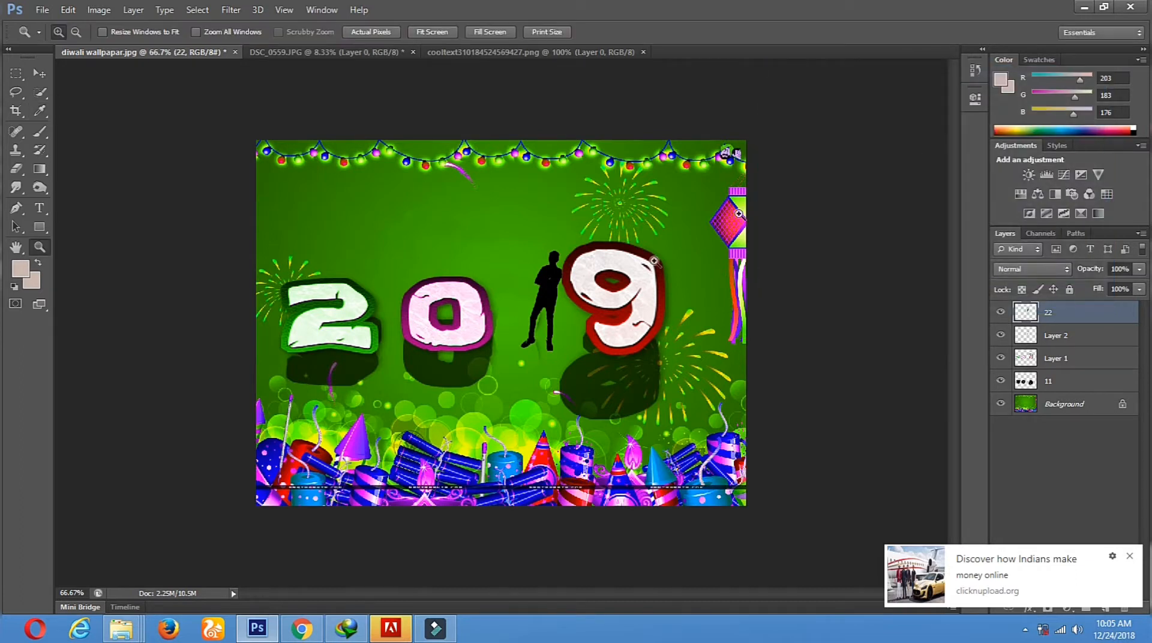
Flip layer 22 vertically at about 90% height, tilt it slightly below the man, apply the transformation, and put the layer beneath Layer 2.
key("v")
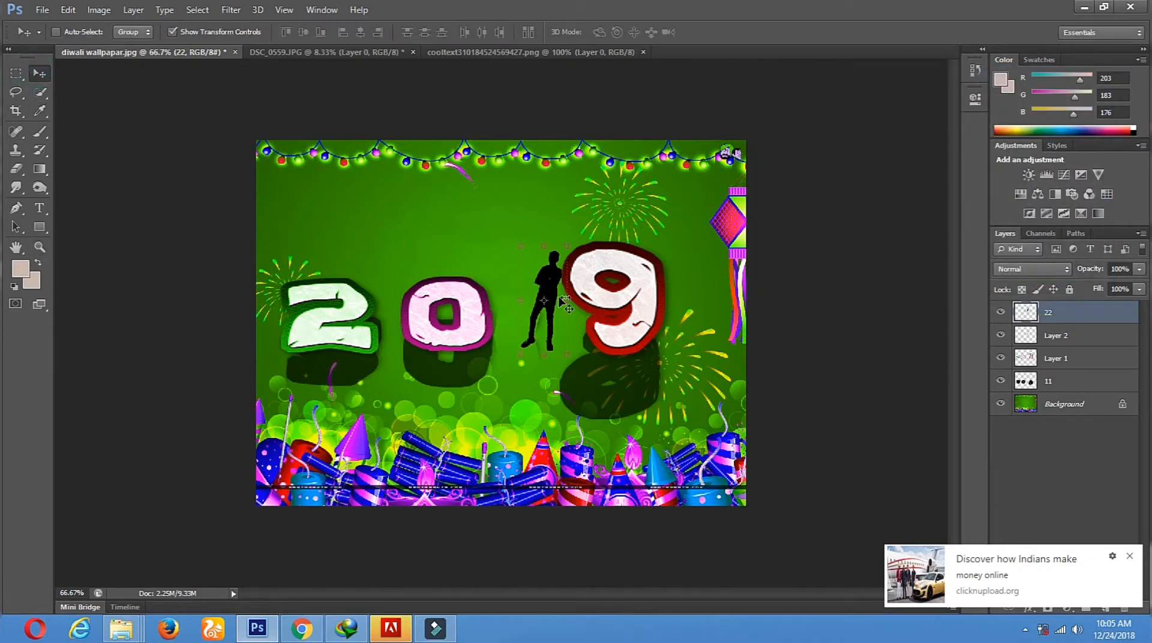
left_click_drag(544, 241, 527, 449)
left_click_drag(544, 404, 550, 351)
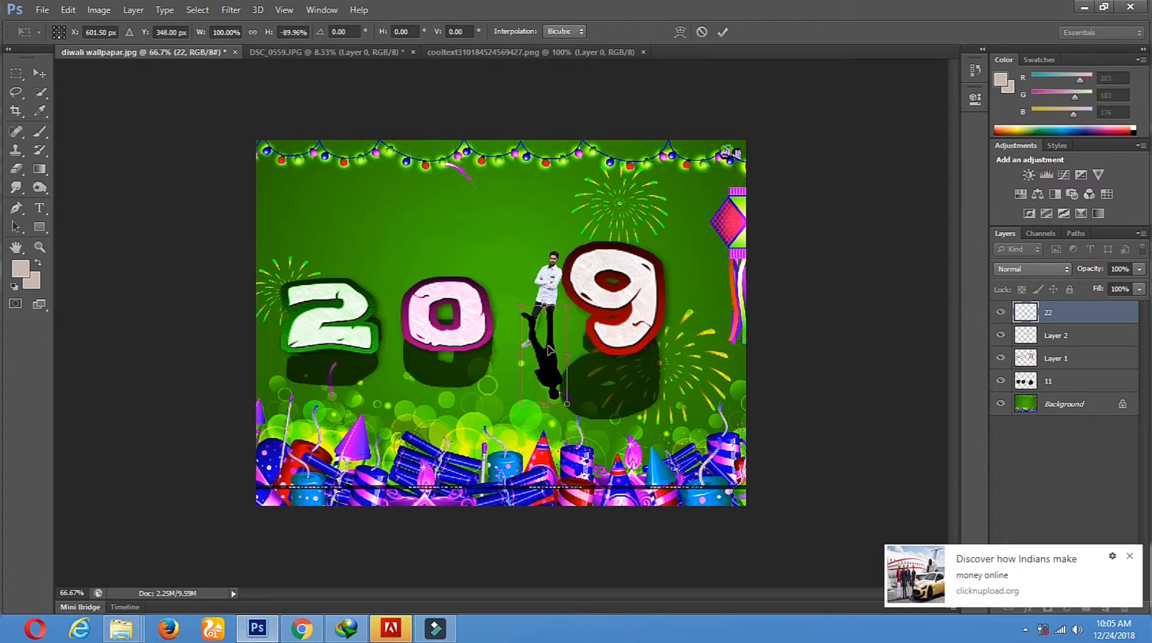
left_click_drag(581, 270, 585, 271)
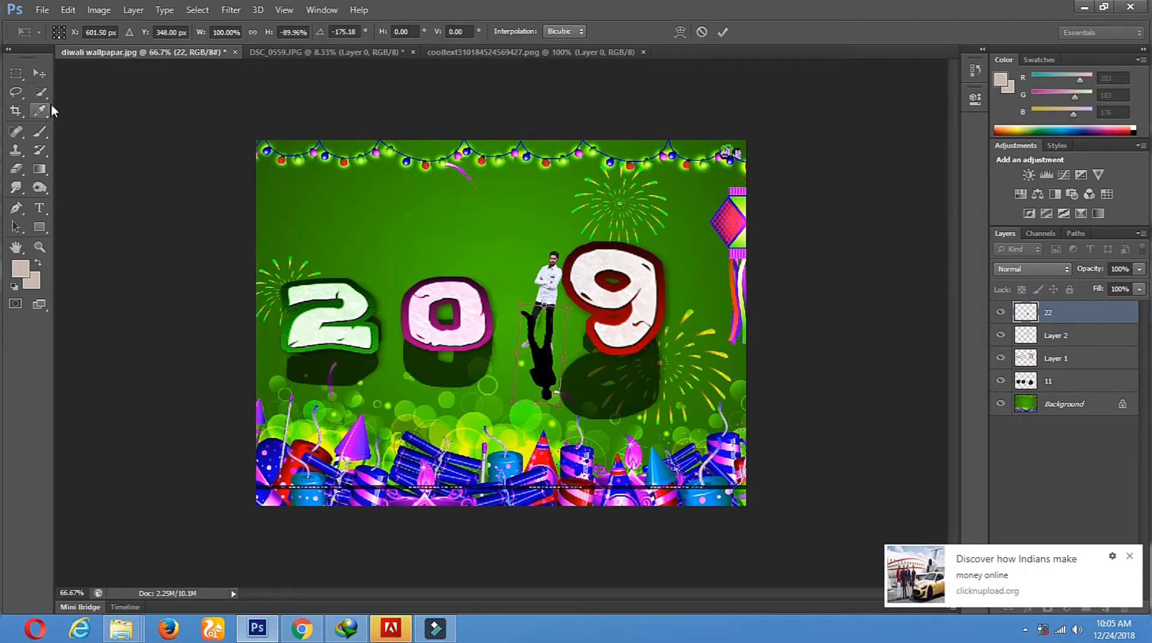
left_click(39, 72)
left_click(537, 242)
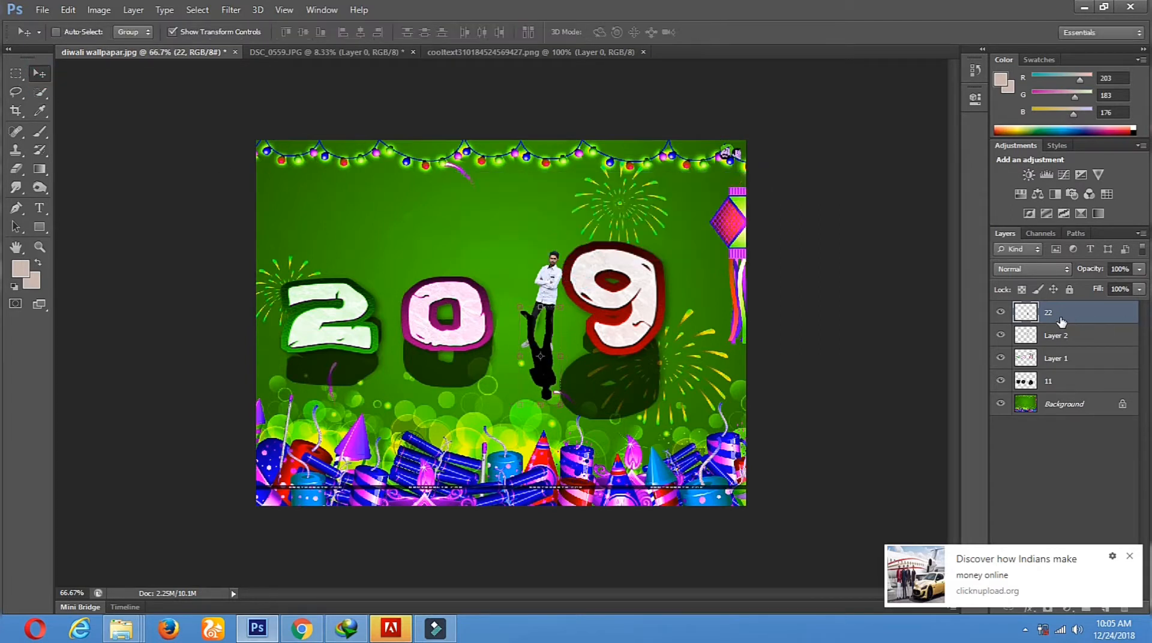
left_click_drag(1060, 320, 1056, 339)
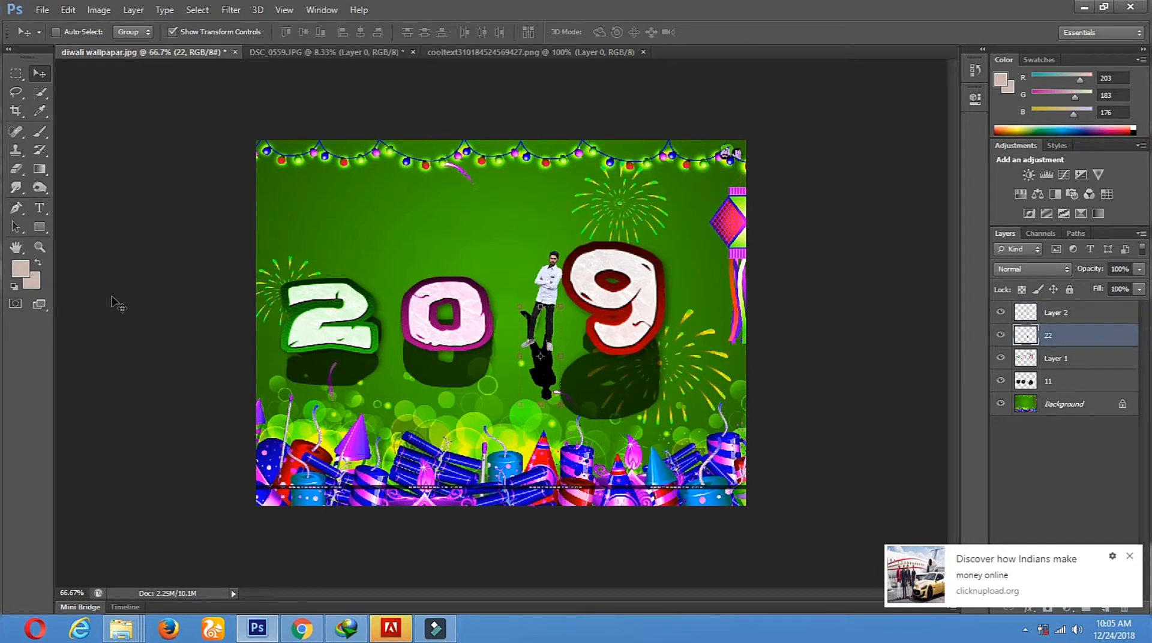
Erase the parts of the black silhouette showing around and between the man's legs on layer 22 with a 33 px Eraser.
left_click(574, 326)
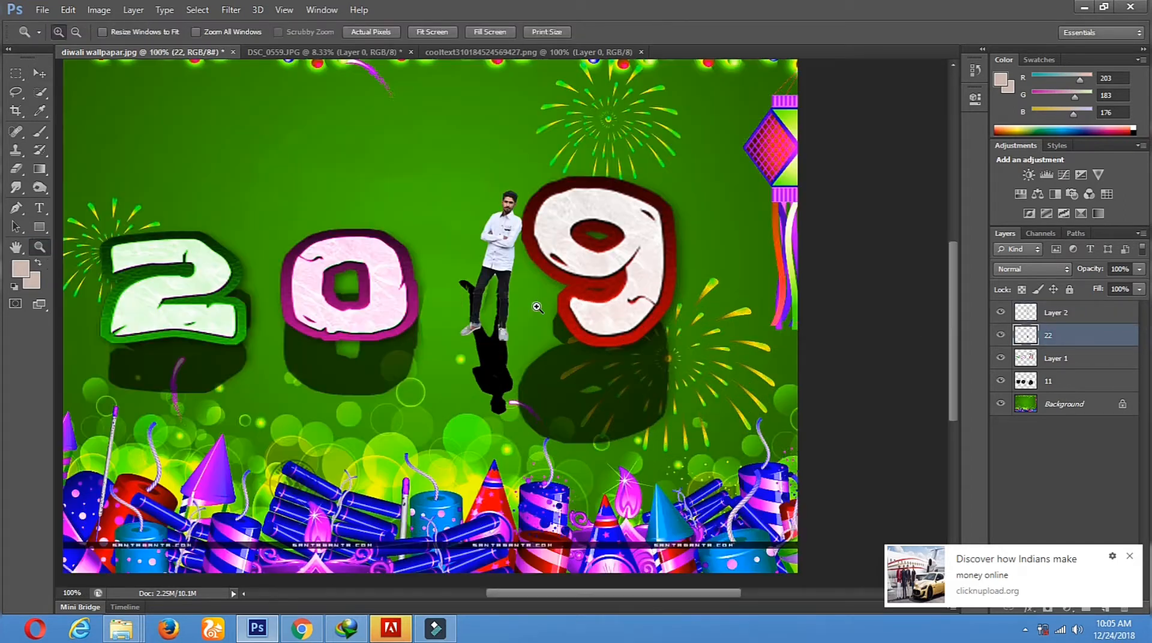
left_click(534, 312)
left_click(443, 314)
left_click(16, 168)
right_click(339, 216)
mouse_move(369, 241)
left_mouse_down()
mouse_move(342, 228)
mouse_move(346, 333)
left_mouse_up()
left_click(329, 194)
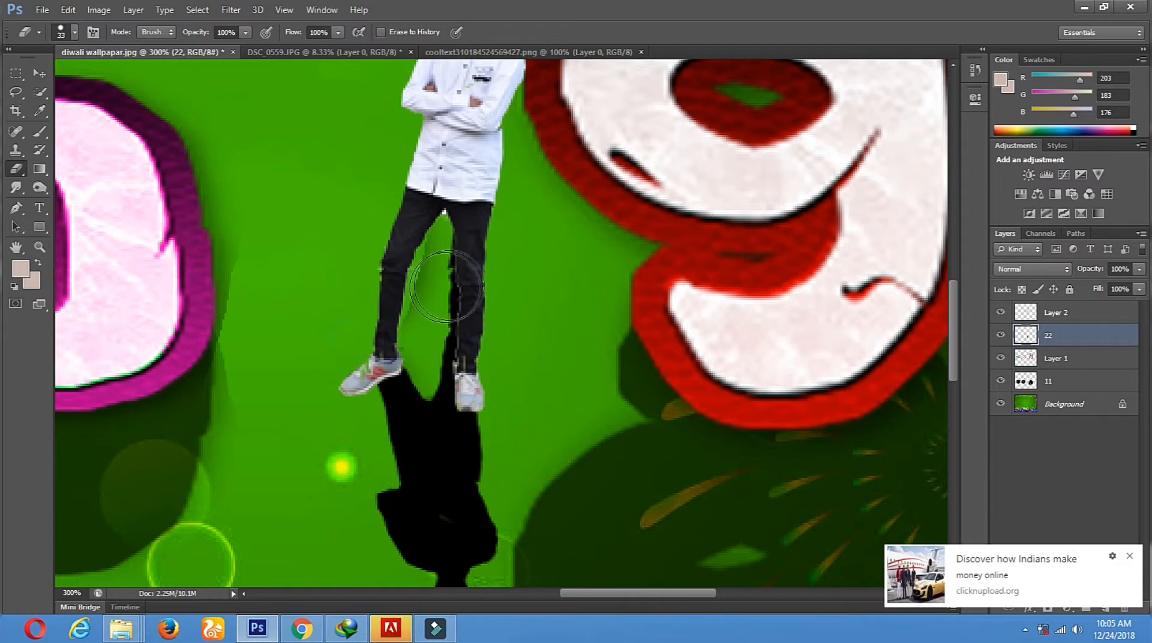
mouse_move(463, 281)
left_mouse_down()
mouse_move(442, 308)
mouse_move(437, 344)
left_mouse_up()
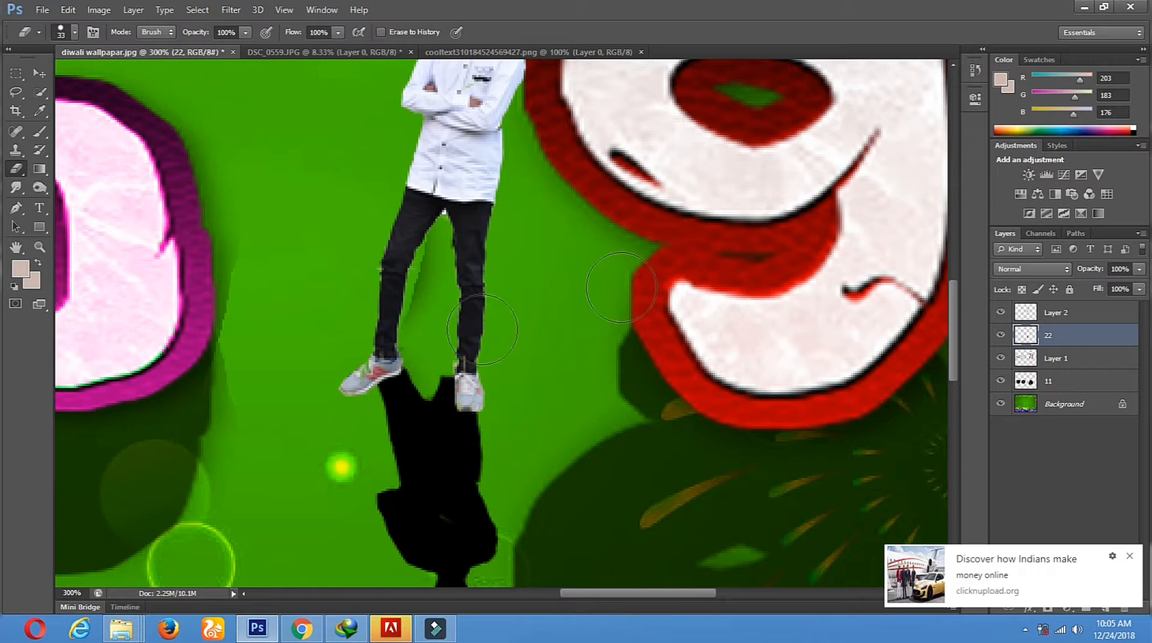
Reduce the Eraser to 13 px and erase the leftover black silhouette between the man's shoes.
right_click(579, 303)
left_click_drag(606, 333, 596, 333)
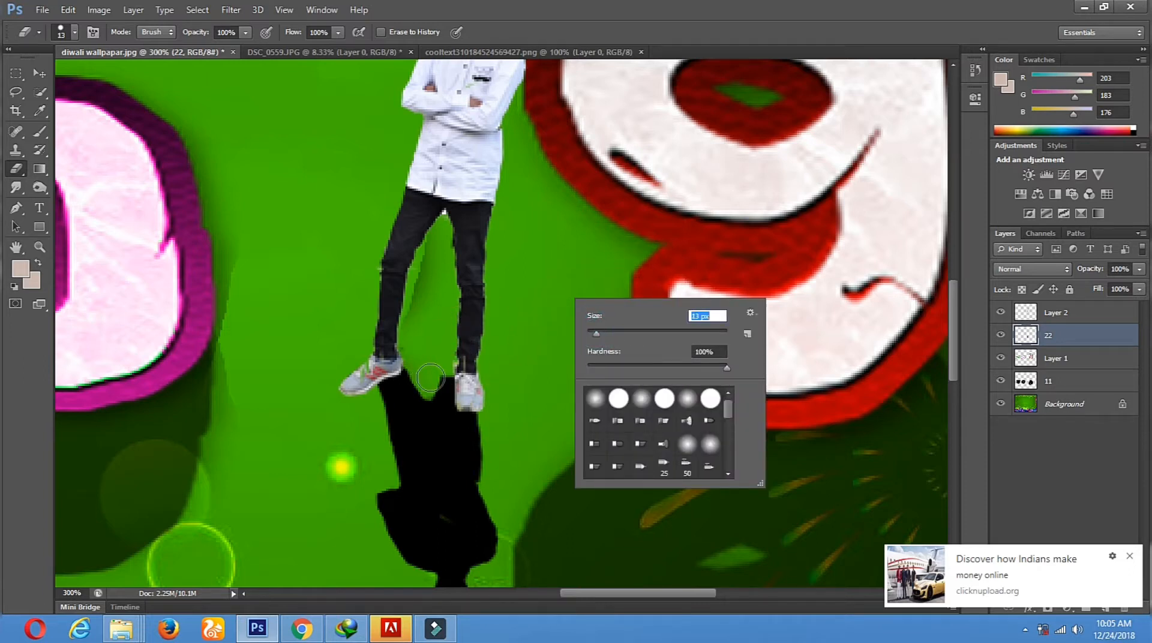
left_click_drag(429, 378, 444, 376)
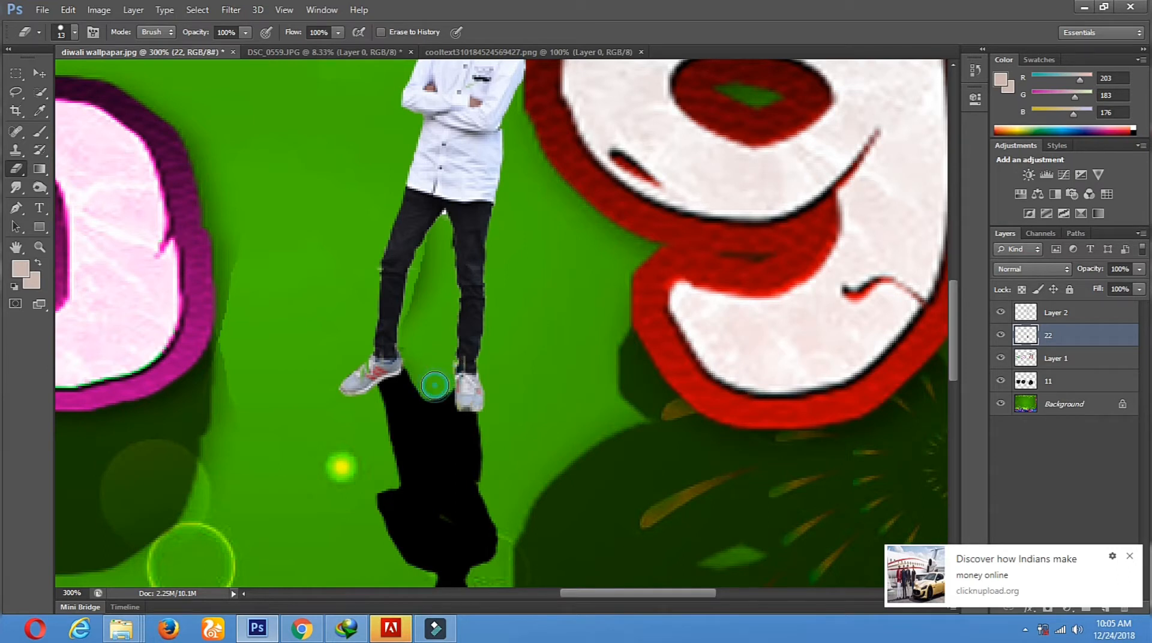
left_click(37, 249)
left_click(482, 313, "alt")
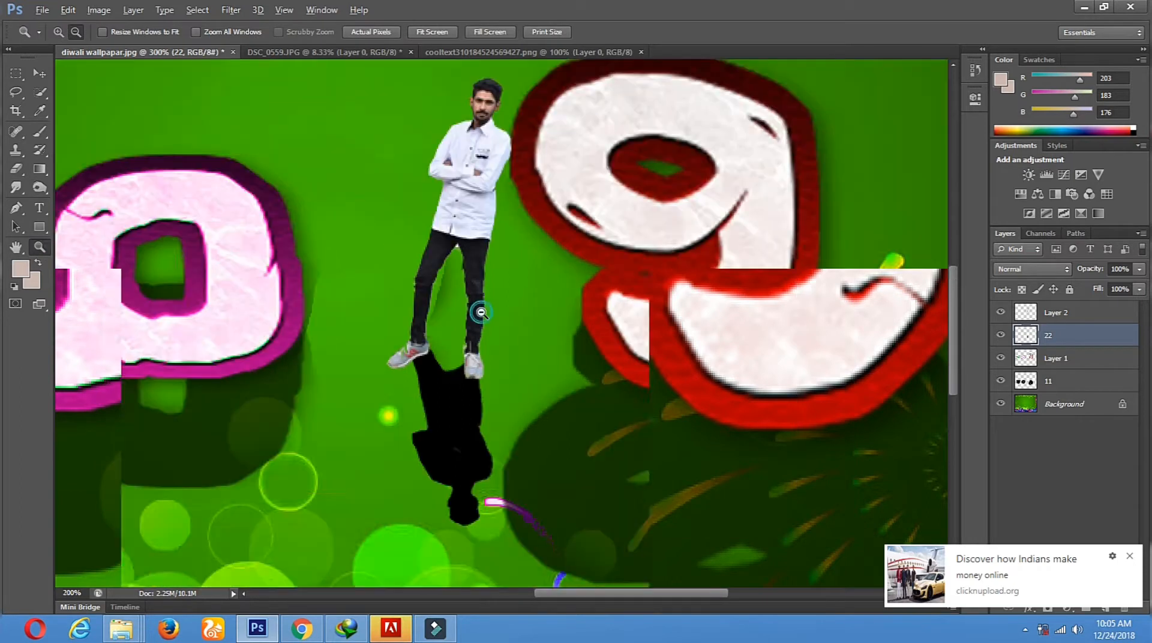
Reduce the fill of the man's shadow layer "22" to 52%.
left_click(485, 313, "alt")
left_click(484, 312, "alt")
left_click(1138, 289)
left_click_drag(1105, 308, 1104, 306)
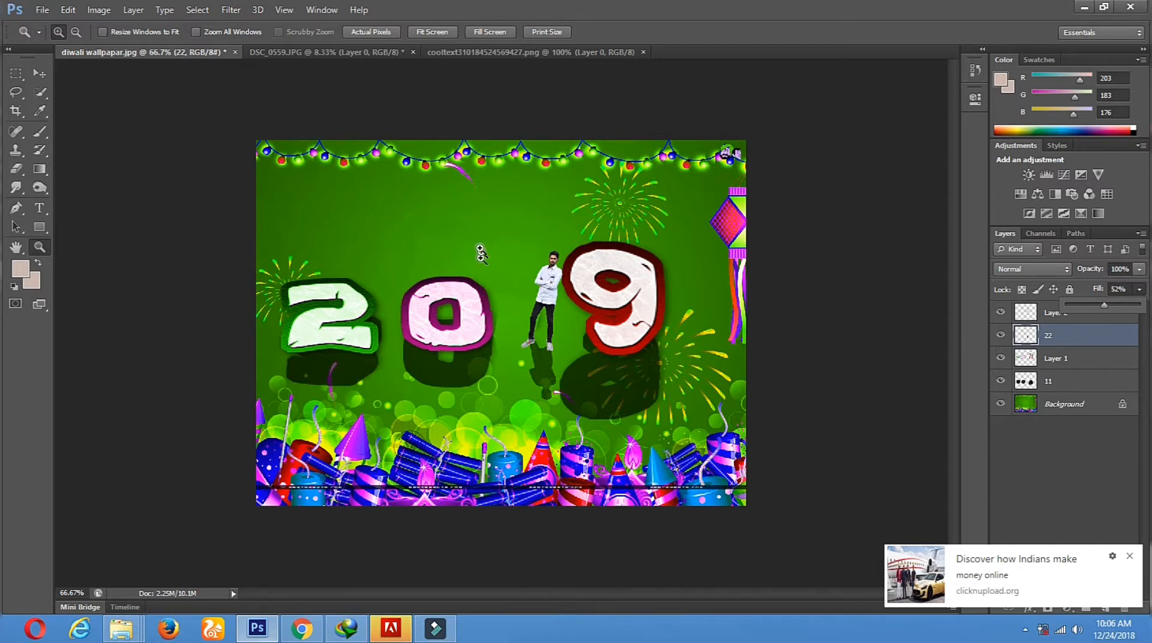
Switch to Chrome and open the Google home page in a new tab.
left_click(303, 630)
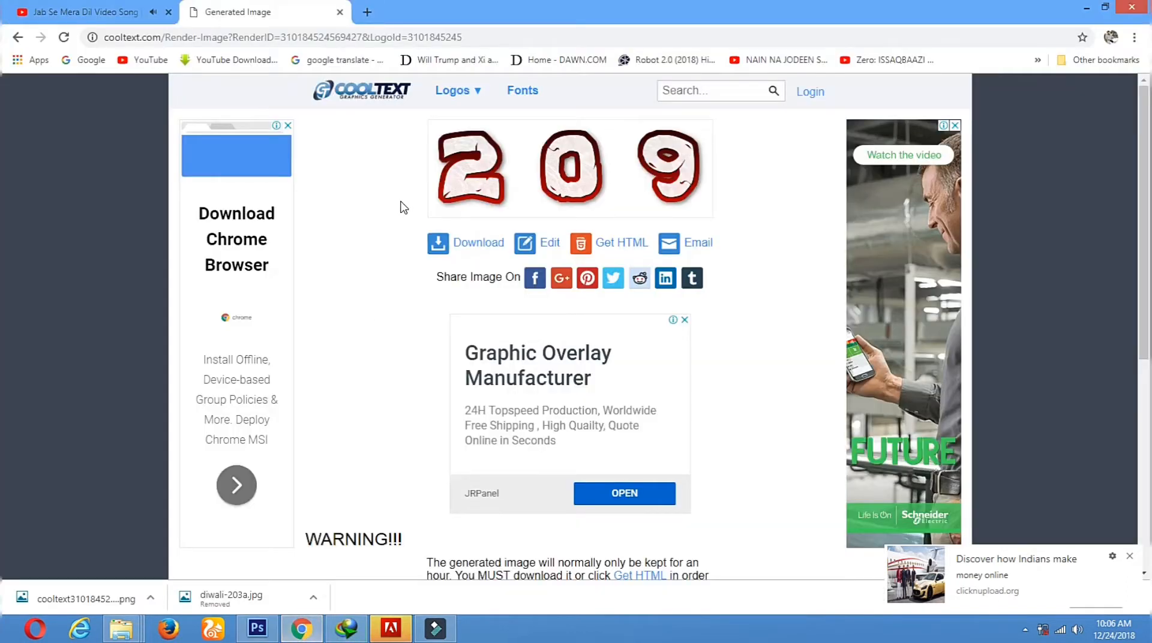
left_click(80, 13)
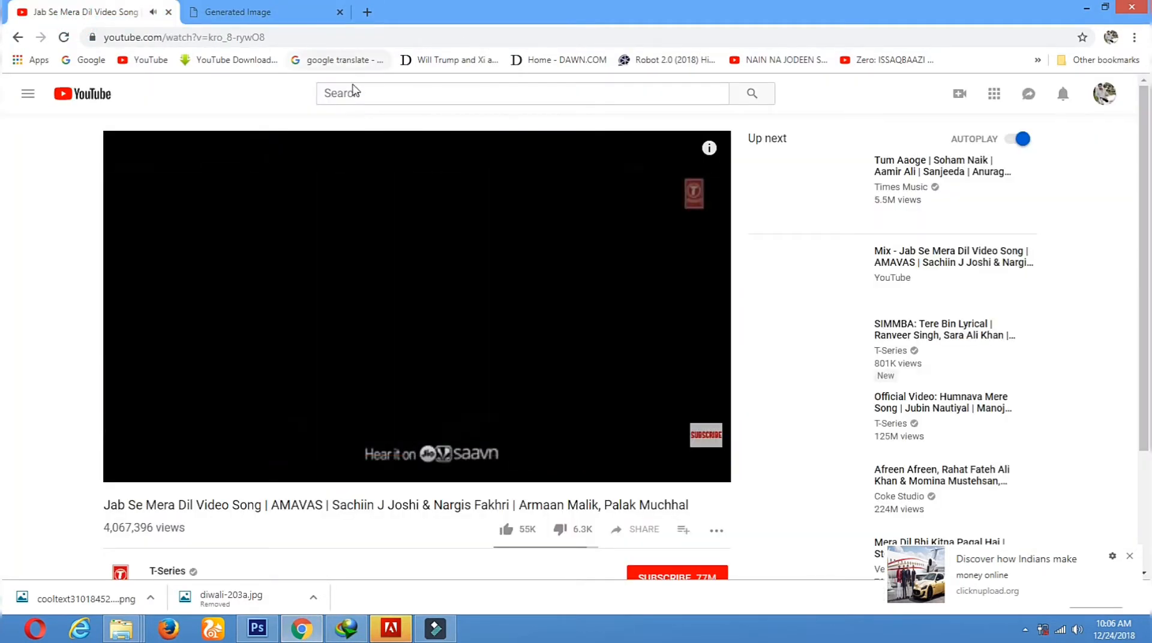
left_click(367, 13)
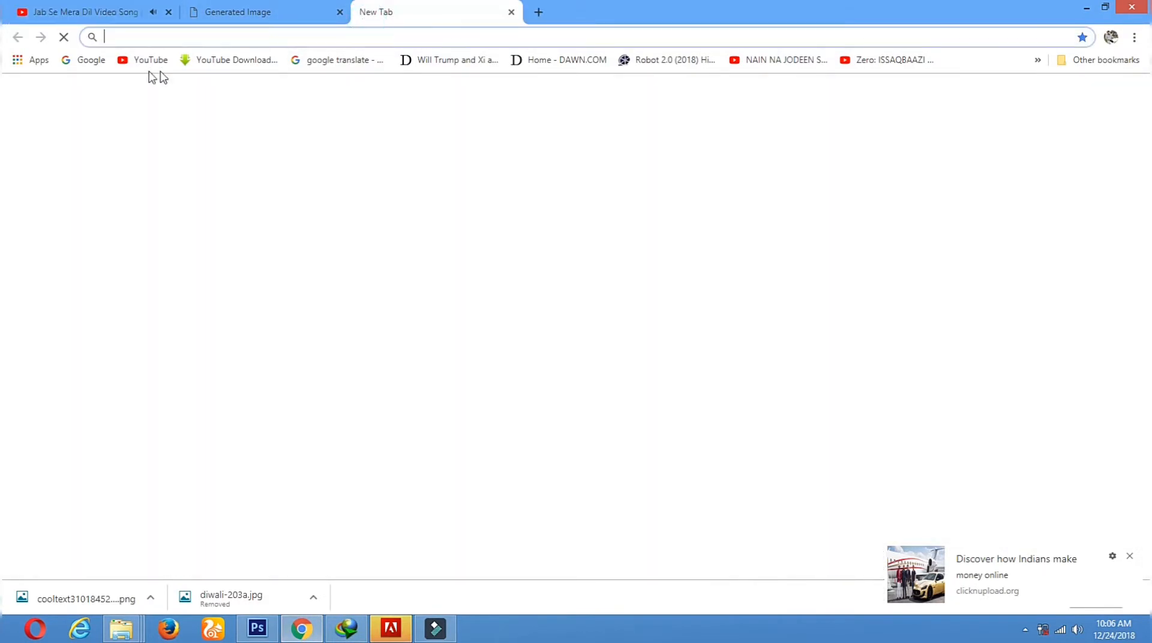
left_click(92, 60)
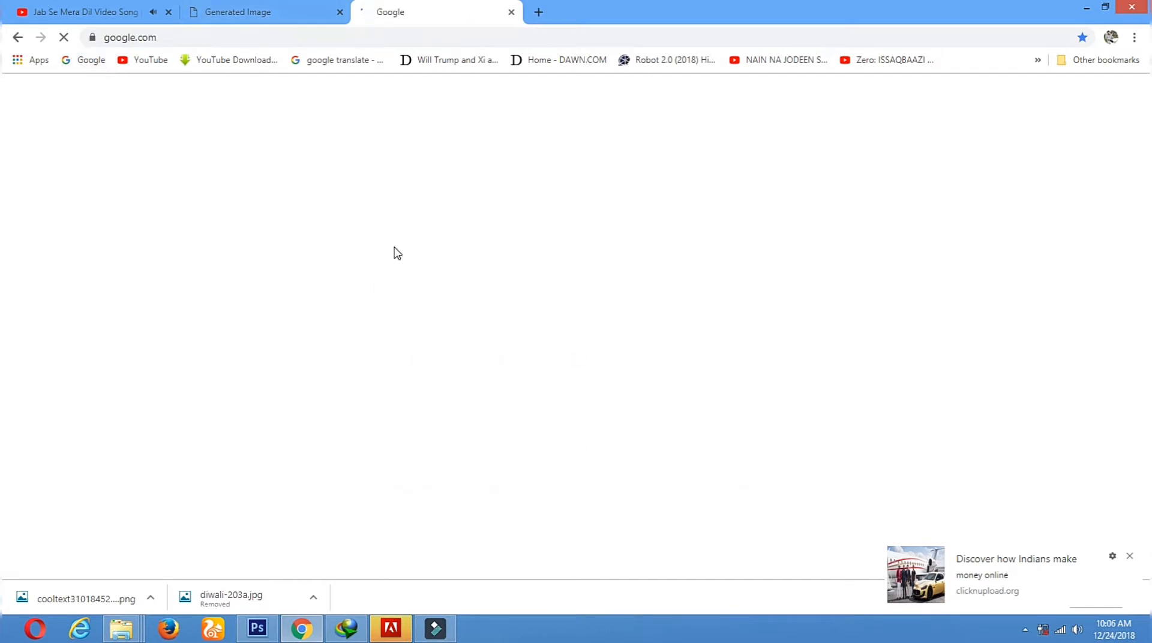
left_click(275, 14)
left_click(398, 13)
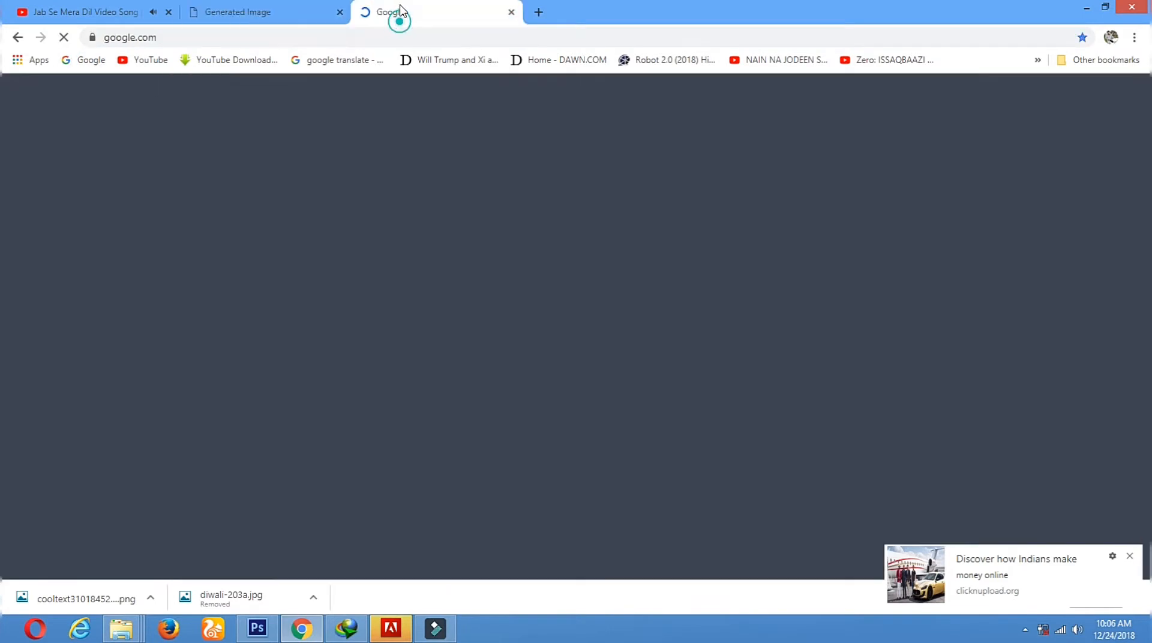
Search Google for "happy new year 2019".
left_click(439, 307)
type("Happy ")
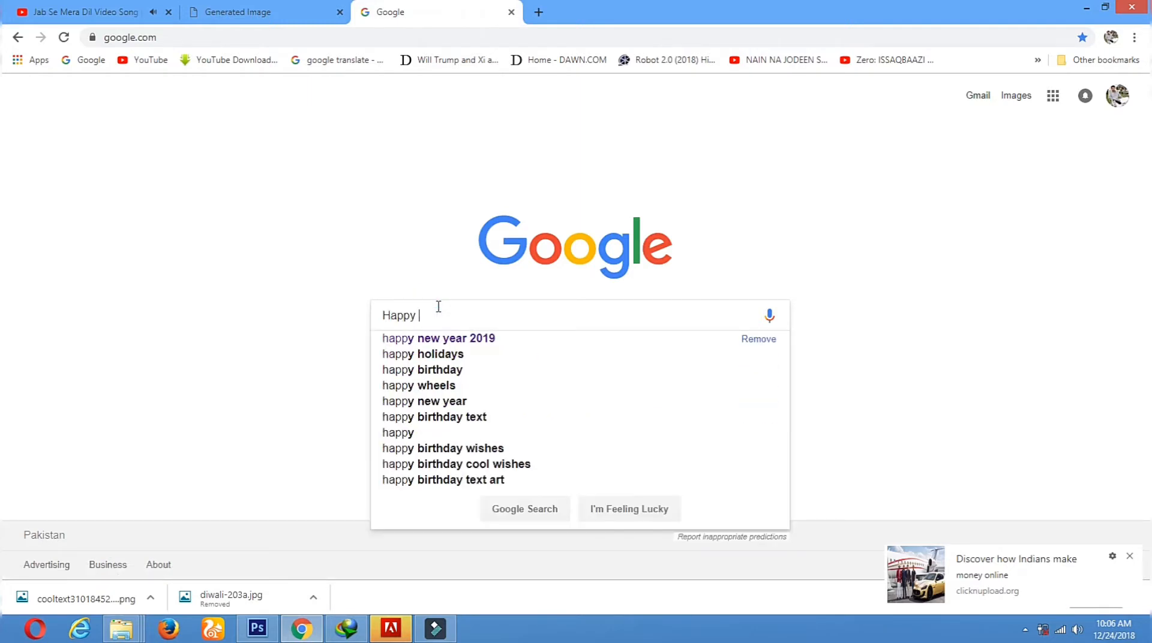
type("New")
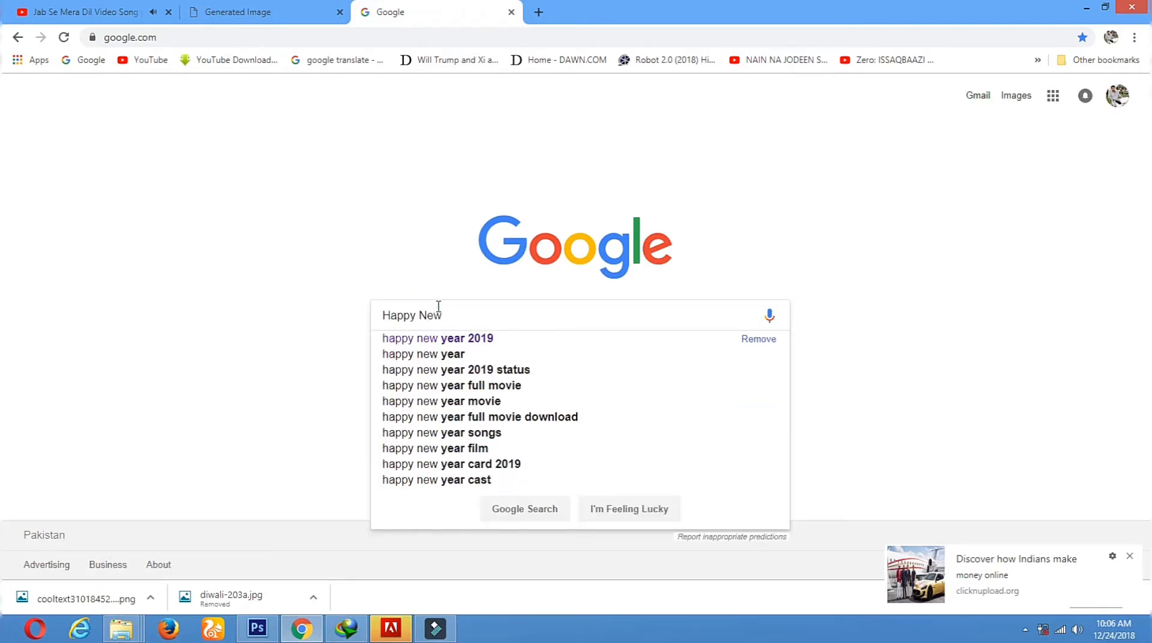
key("Down")
key("Return")
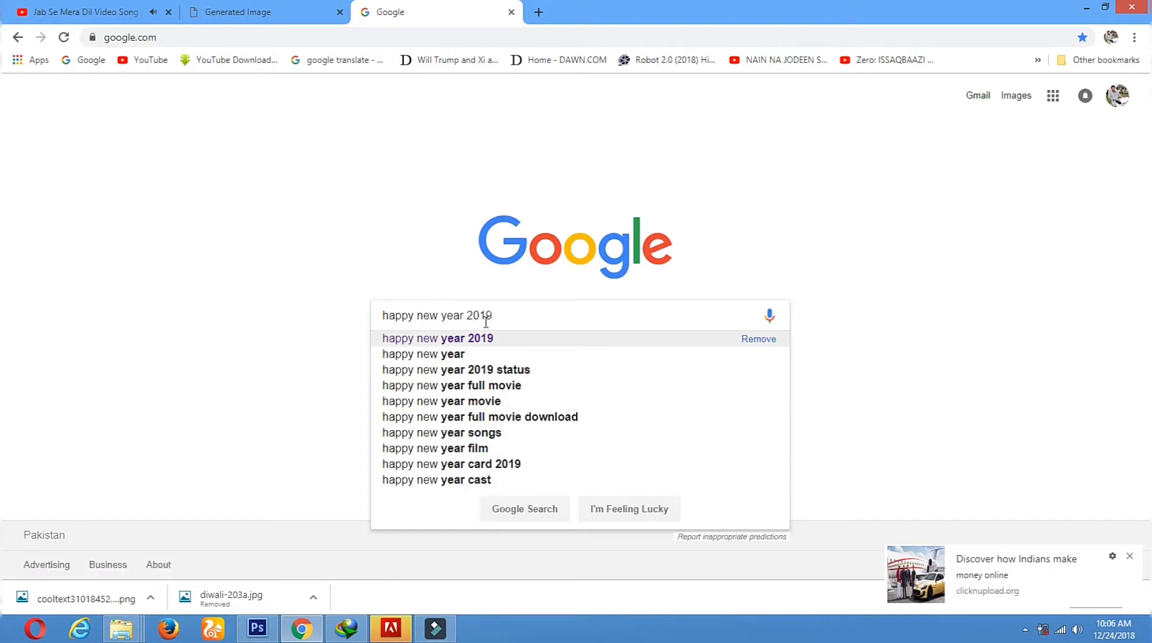
triple_click(517, 322)
key("Return")
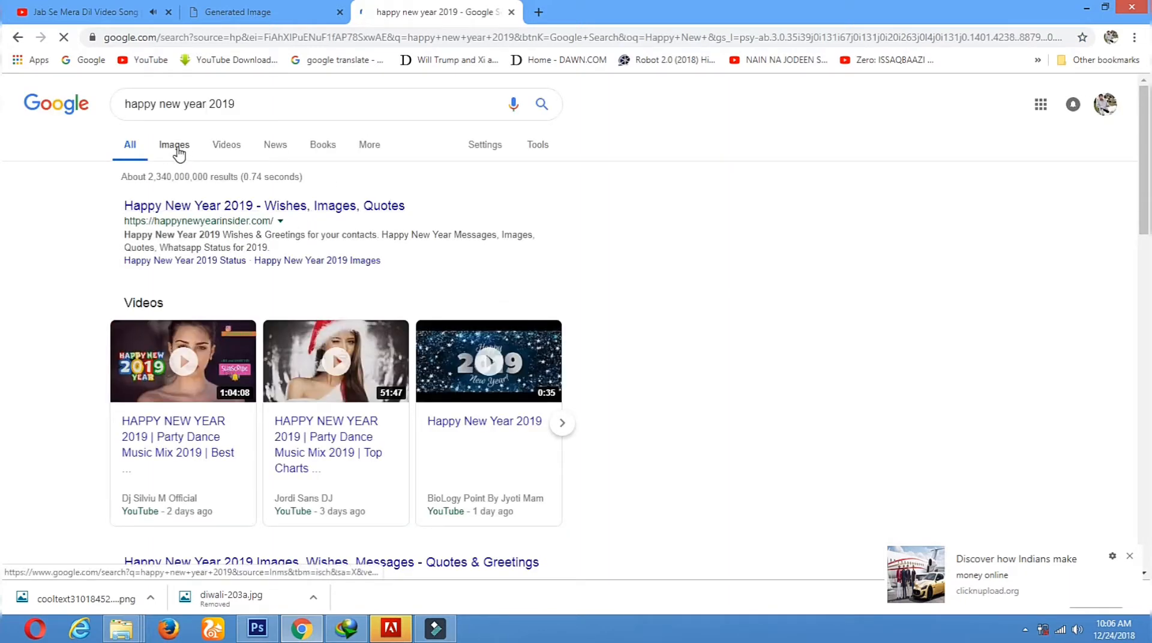
Return to the Cool Text site, browse the text styles on its home page and open the Simple style.
left_click(231, 13)
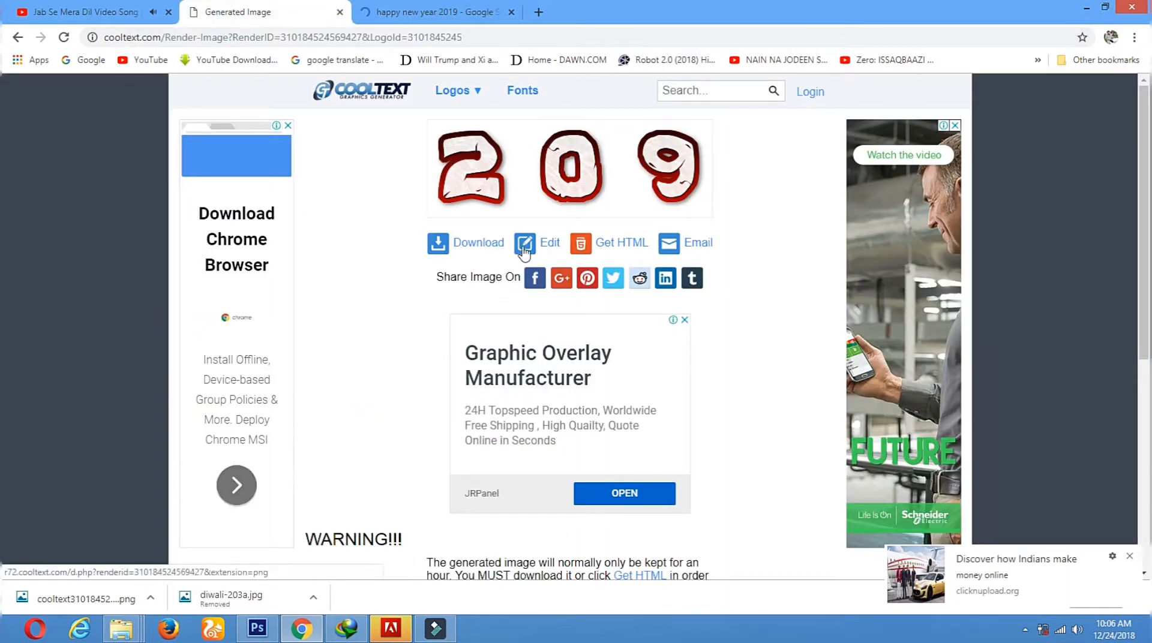
left_click(400, 99)
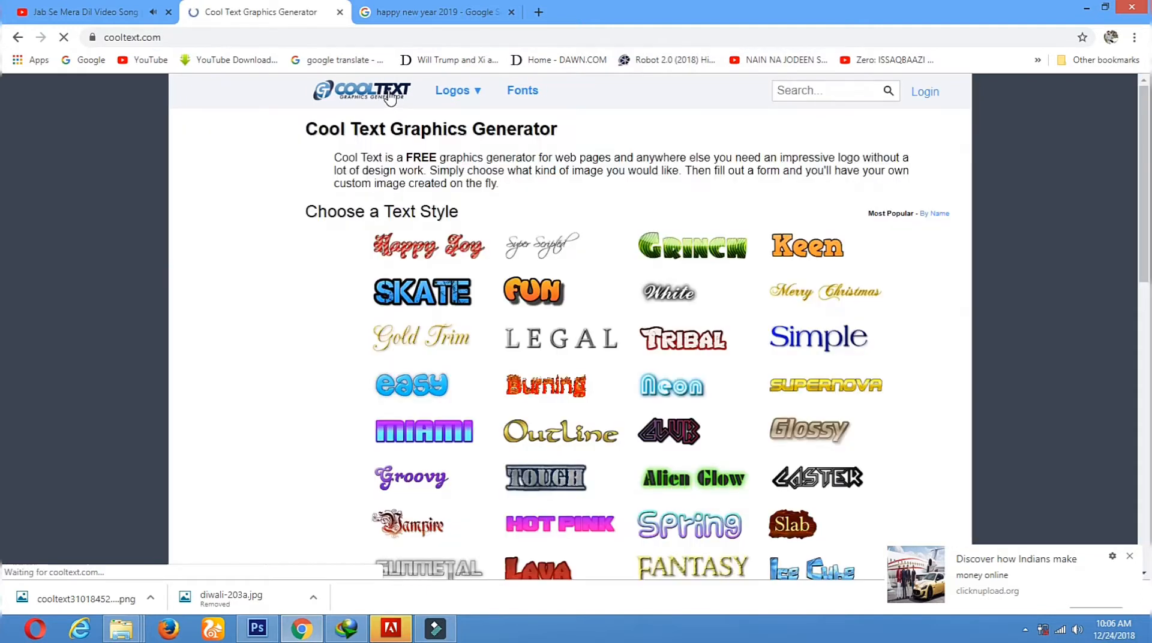
scroll(842, 229, "down", 3)
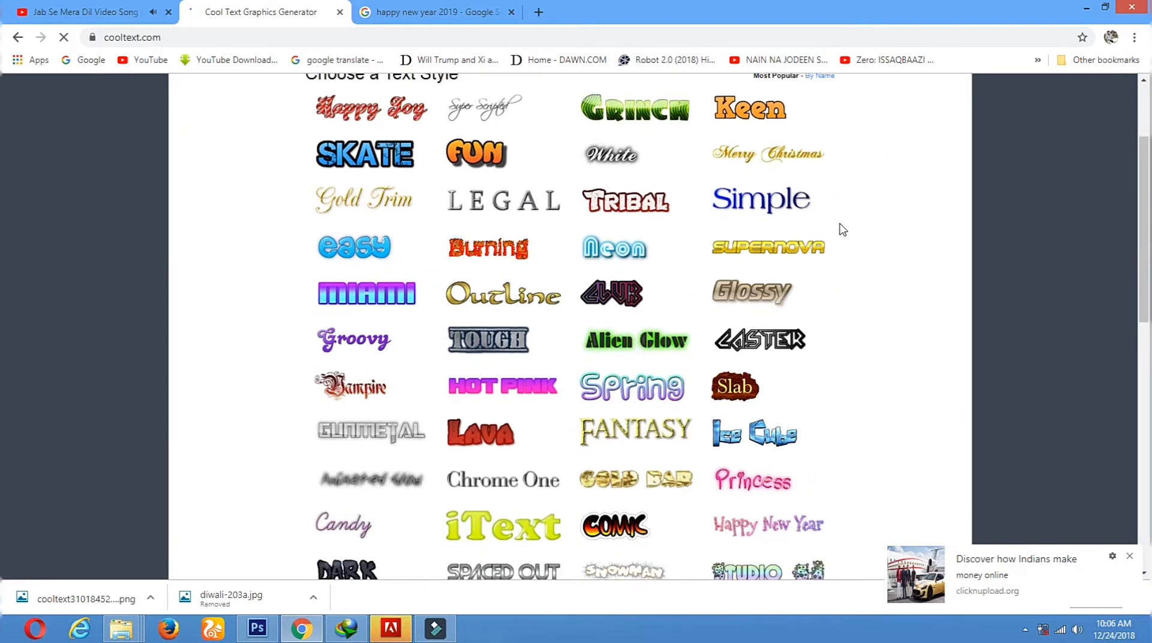
scroll(553, 331, "down", 3)
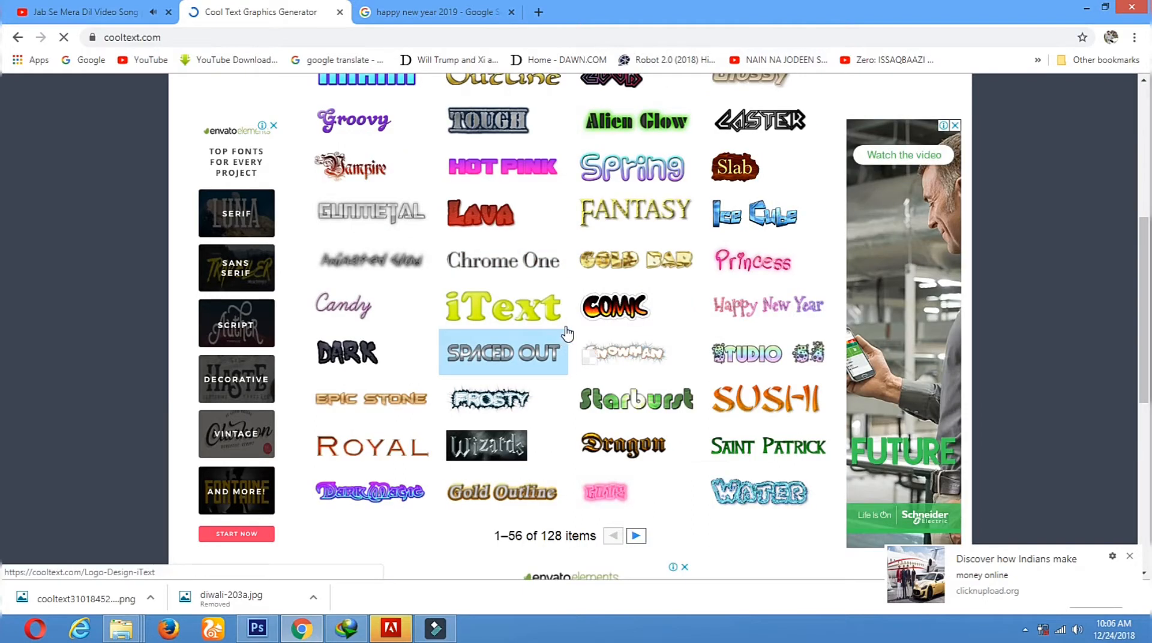
scroll(556, 338, "down", 5)
scroll(634, 338, "up", 3)
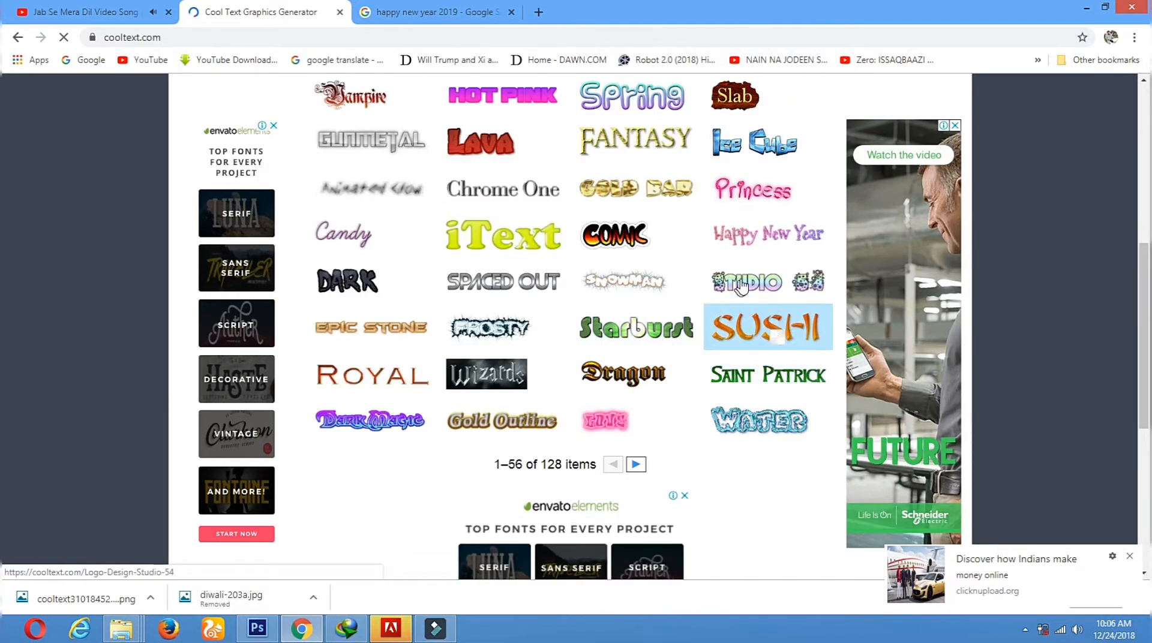
scroll(360, 288, "up", 2)
scroll(553, 283, "up", 1)
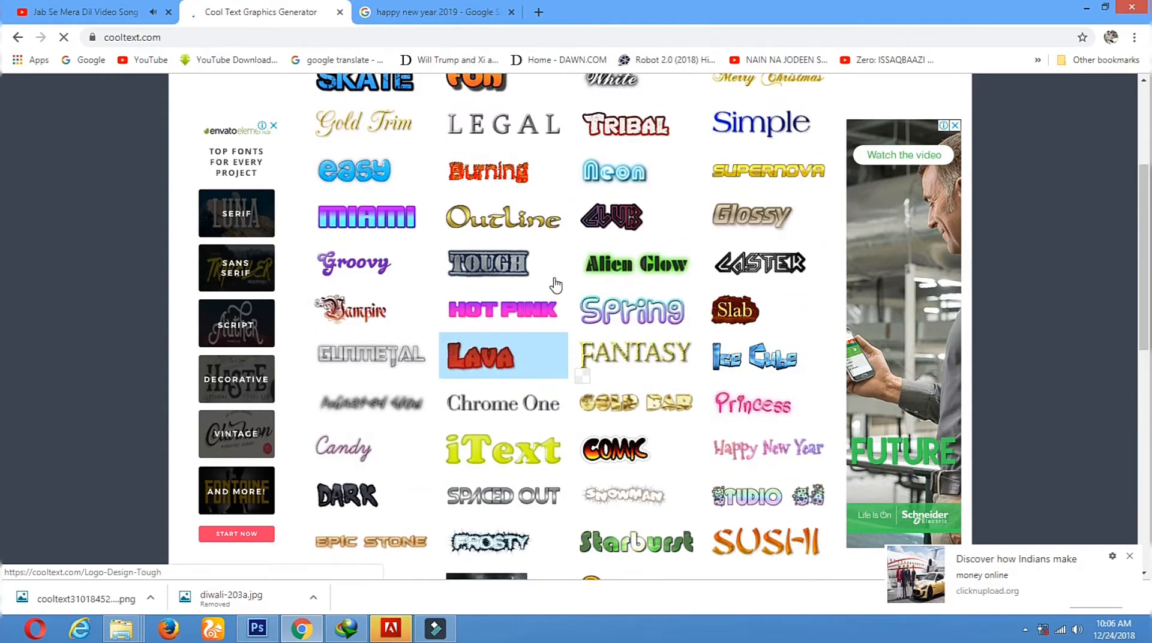
scroll(648, 345, "down", 2)
scroll(660, 343, "up", 5)
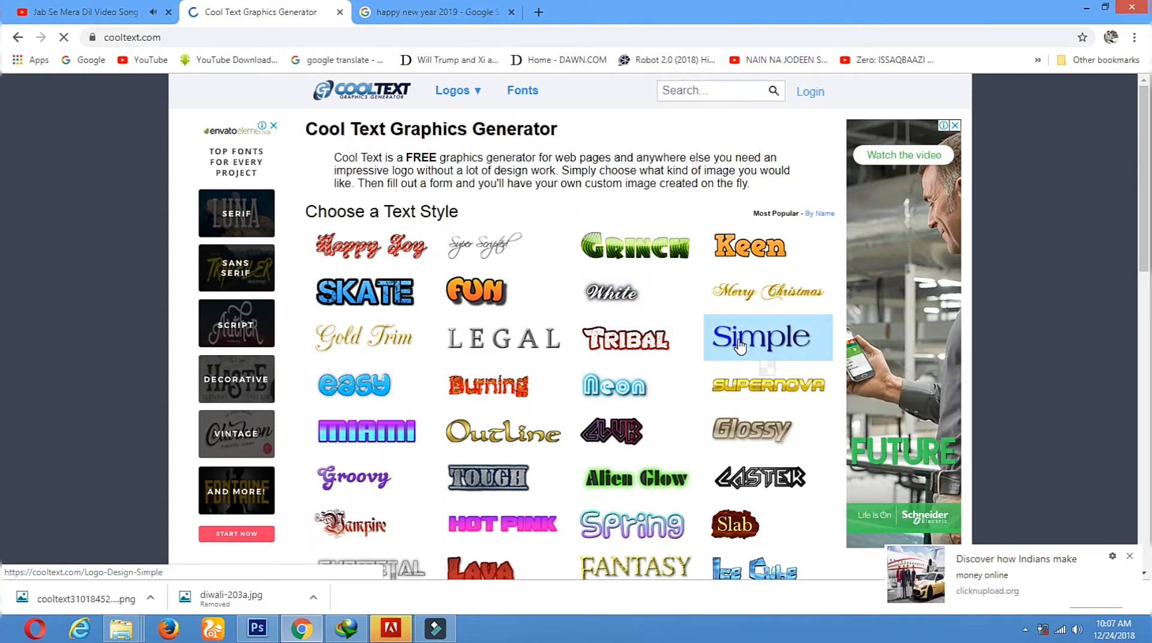
scroll(739, 346, "down", 3)
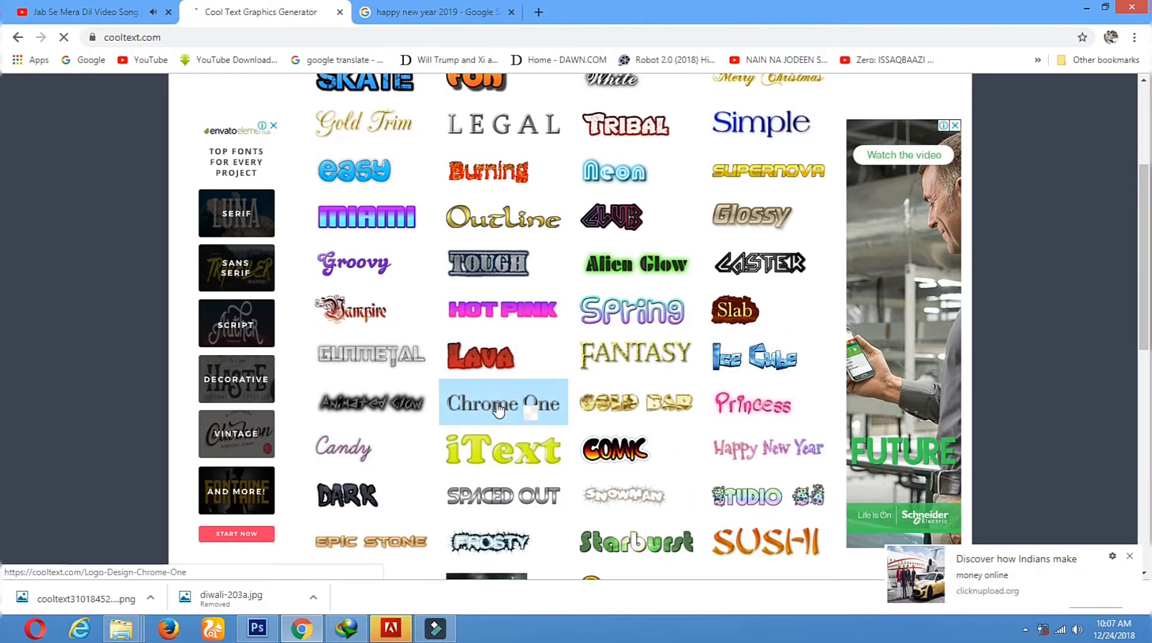
scroll(498, 360, "down", 3)
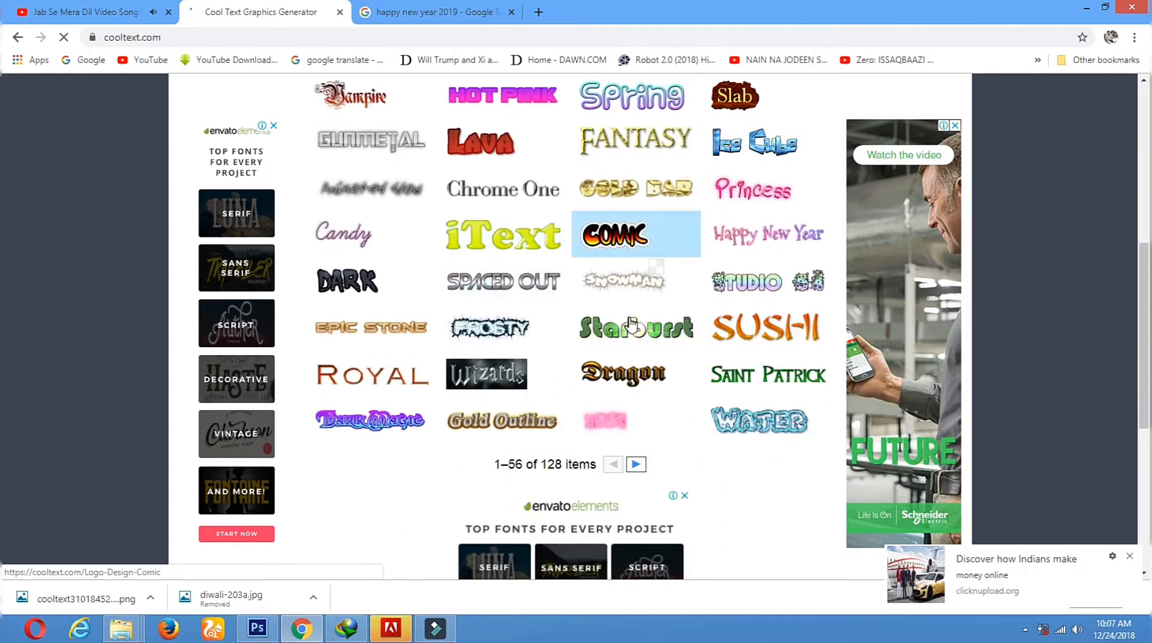
mouse_move(639, 330)
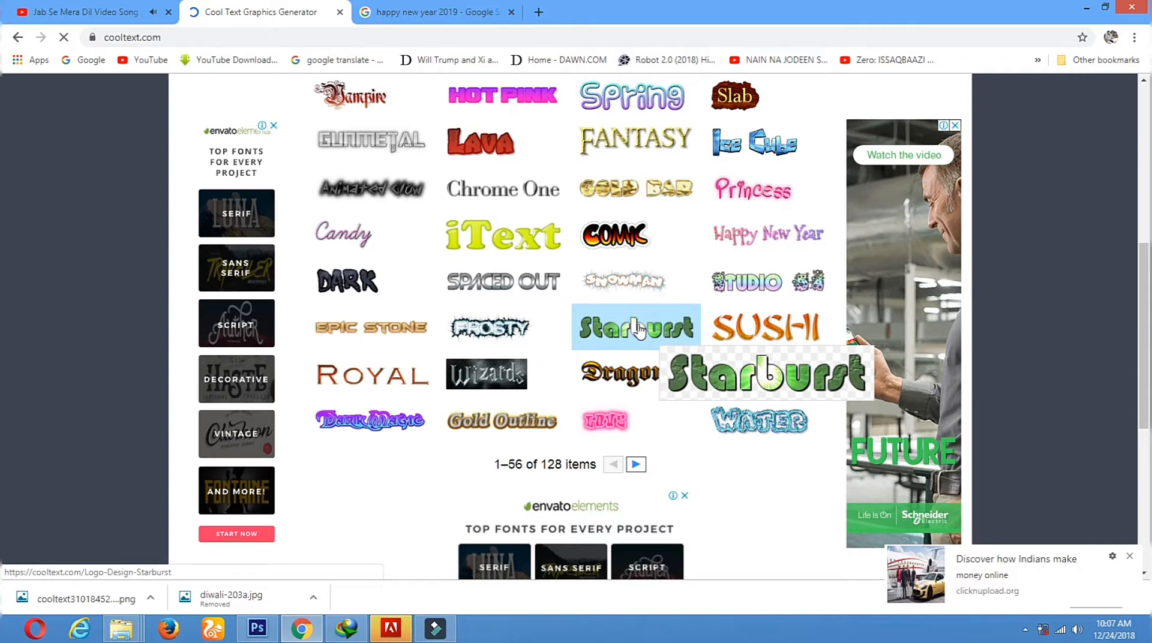
scroll(532, 362, "up", 4)
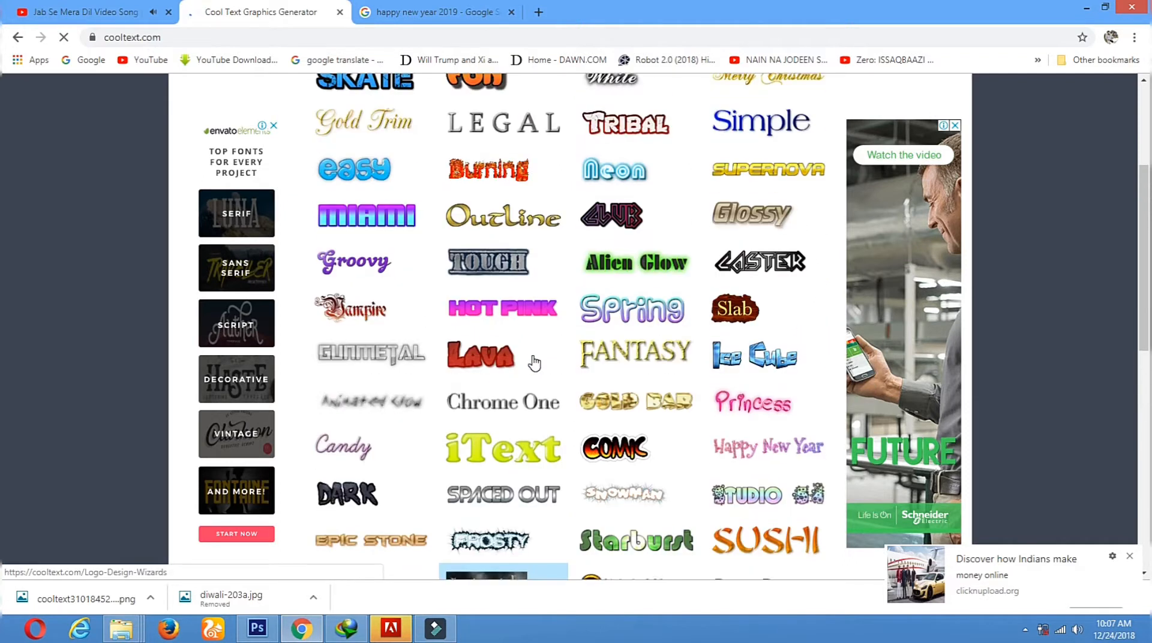
scroll(533, 361, "up", 2)
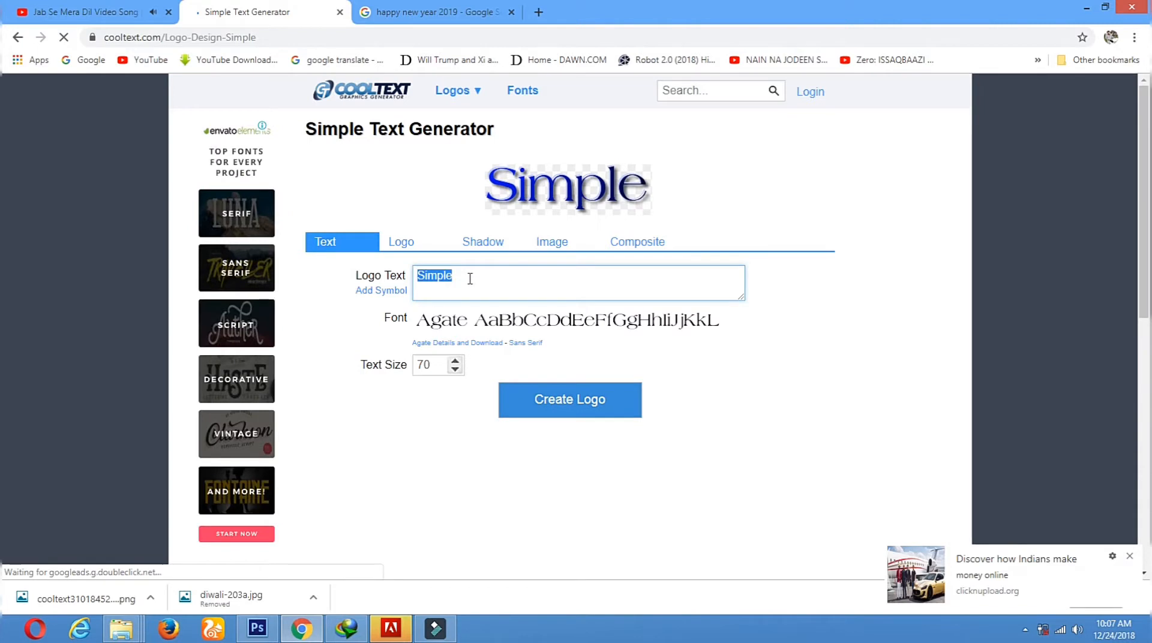
Create a logo with the text "Happy New Year" and download the generated image.
type("Happy")
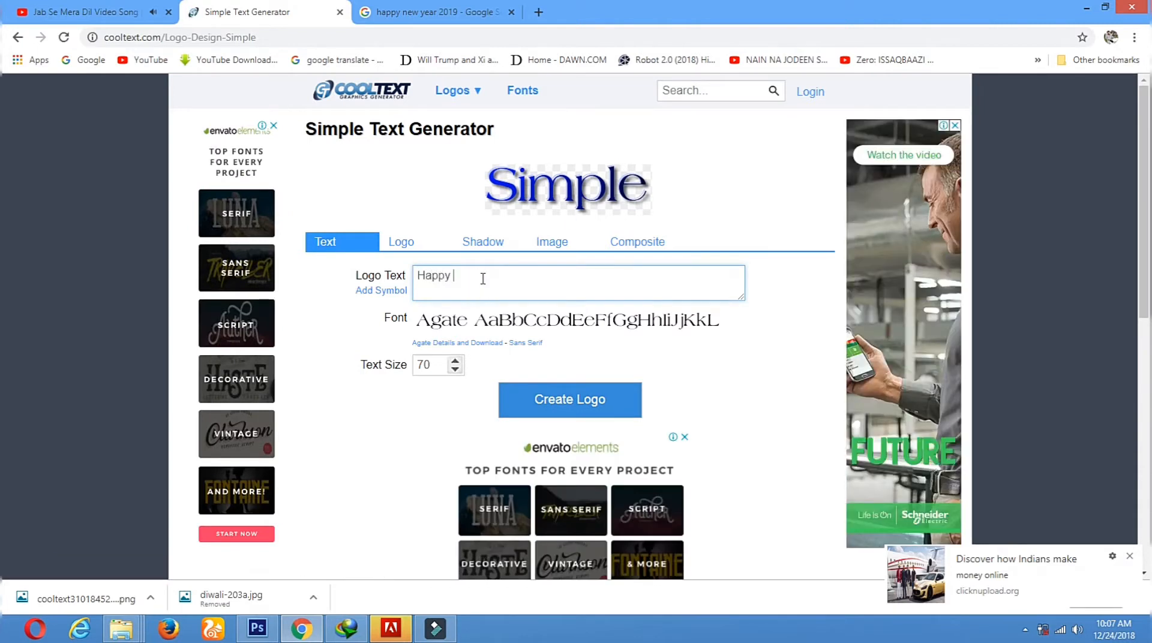
type(" New Year")
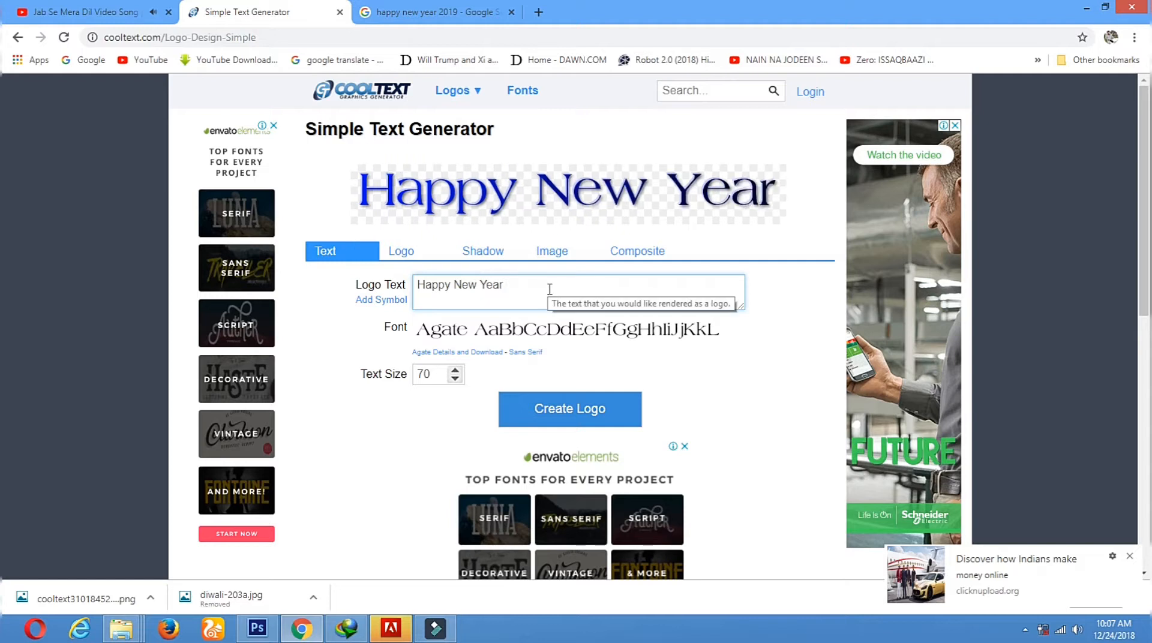
left_click(564, 410)
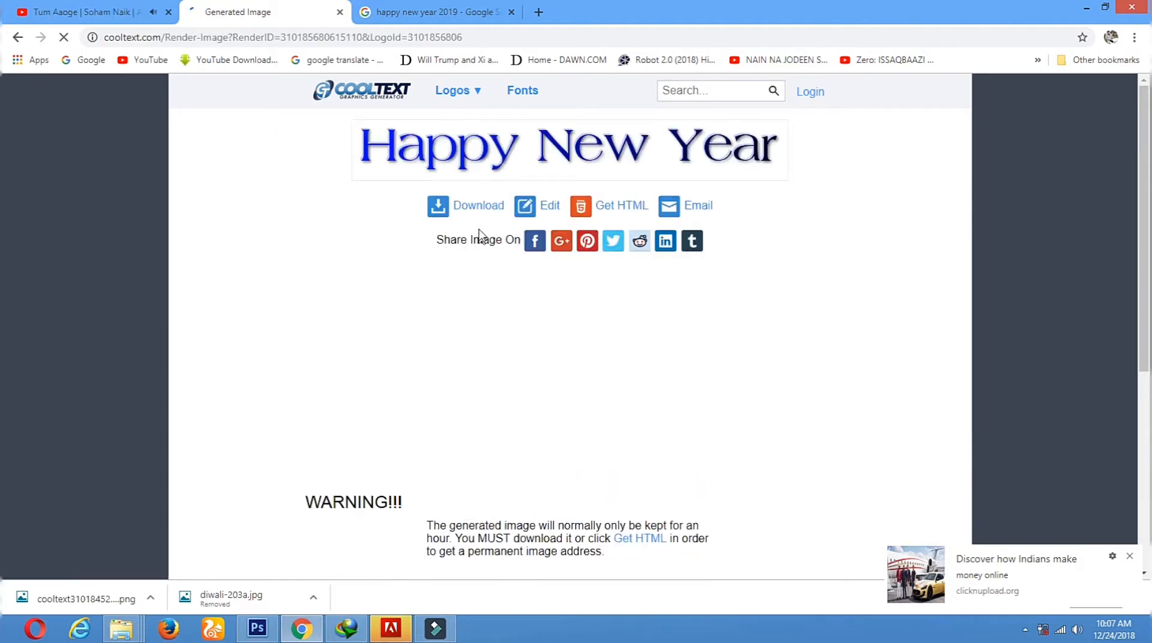
left_click(484, 210)
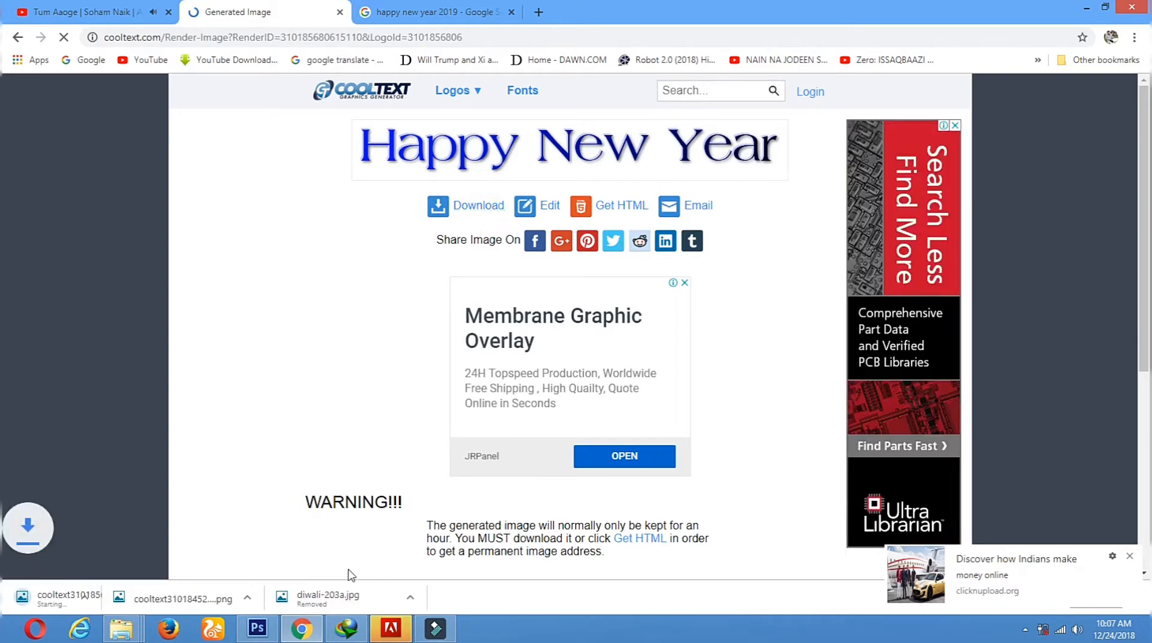
Switch to Photoshop and try to open the downloaded Happy New Year image from the Downloads folder.
left_click(257, 628)
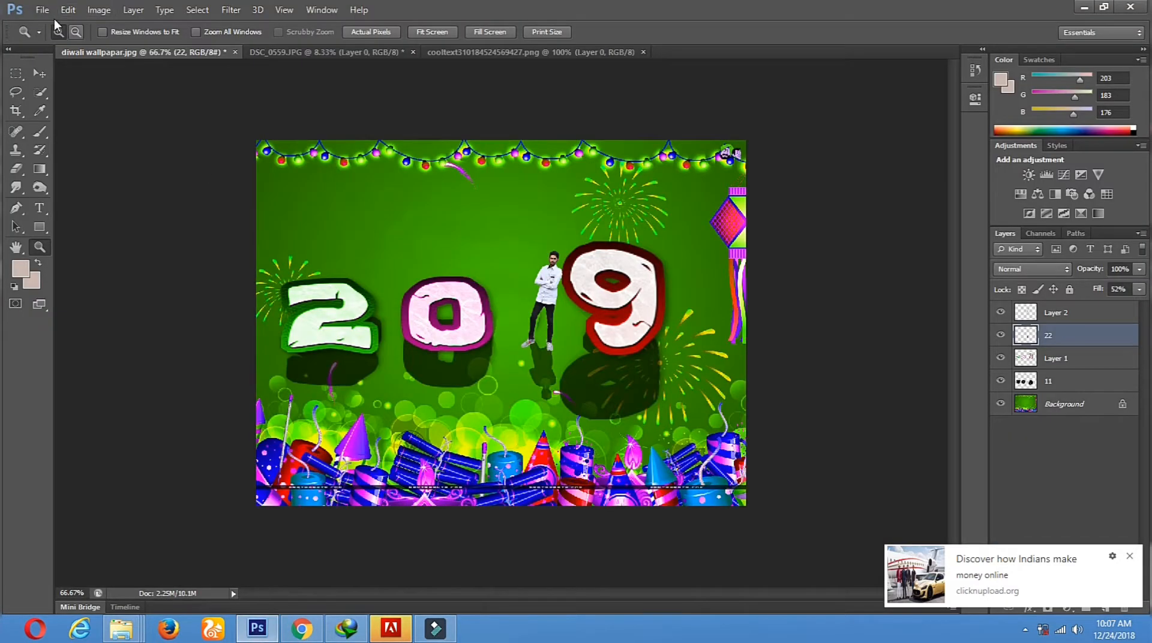
left_click(43, 14)
left_click(54, 52)
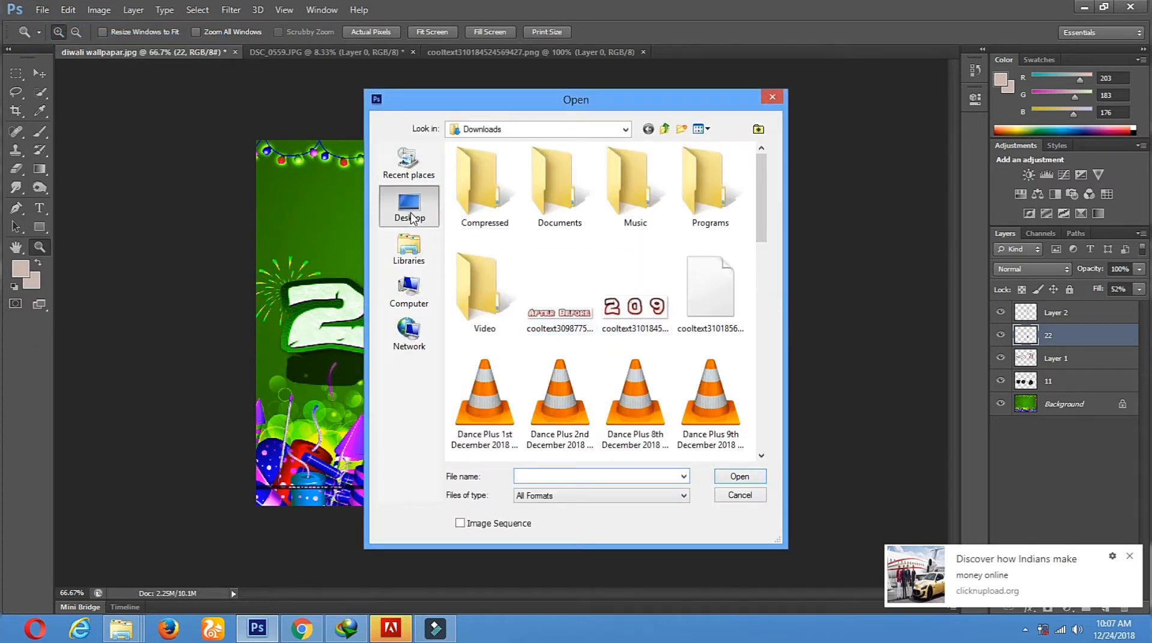
left_click(409, 209)
left_click(575, 257)
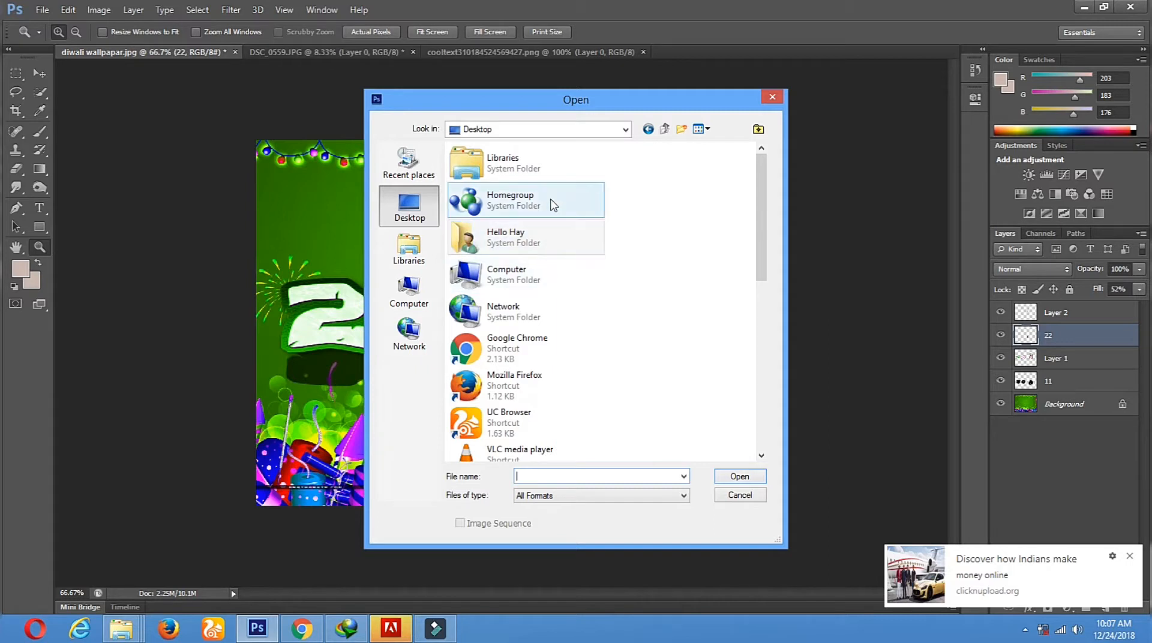
double_click(546, 239)
double_click(579, 168)
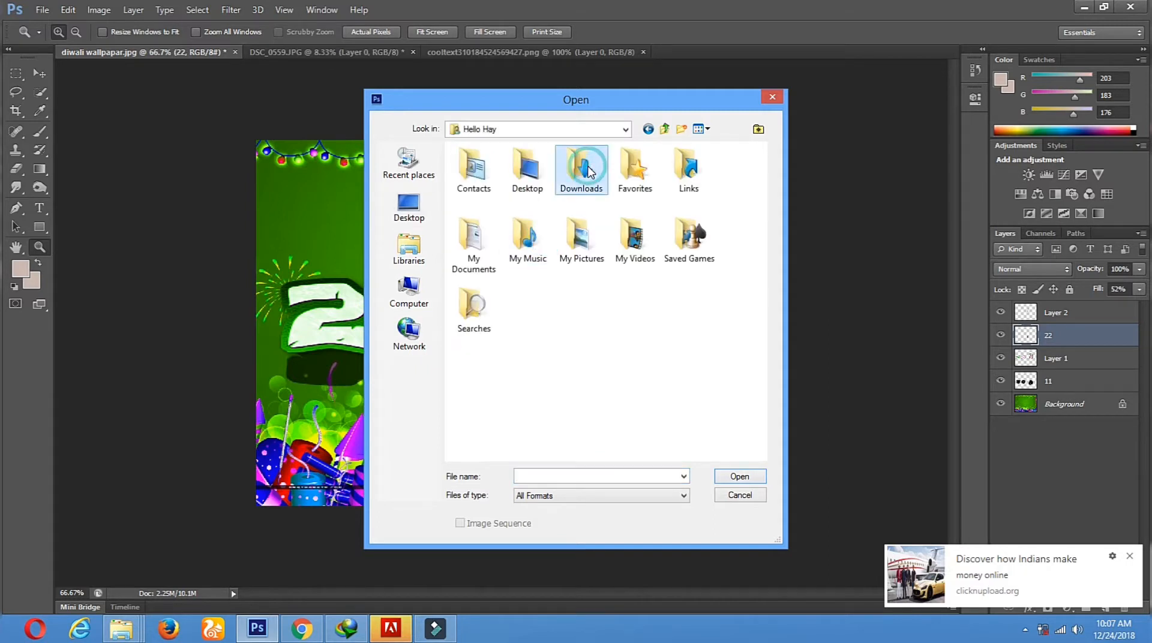
scroll(750, 297, "down", 2)
scroll(750, 297, "up", 2)
left_click(728, 316)
double_click(728, 316)
left_click(582, 242)
Switch back to Chrome and download the Happy New Year logo again.
left_click(313, 629)
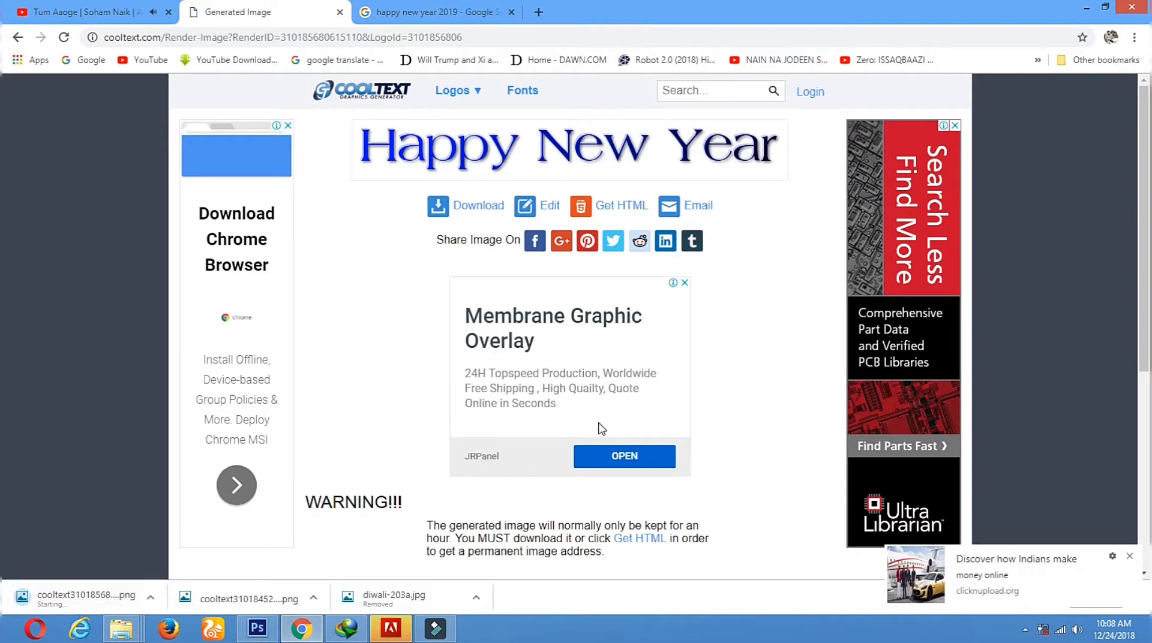
scroll(462, 180, "down", 1)
left_click(464, 137)
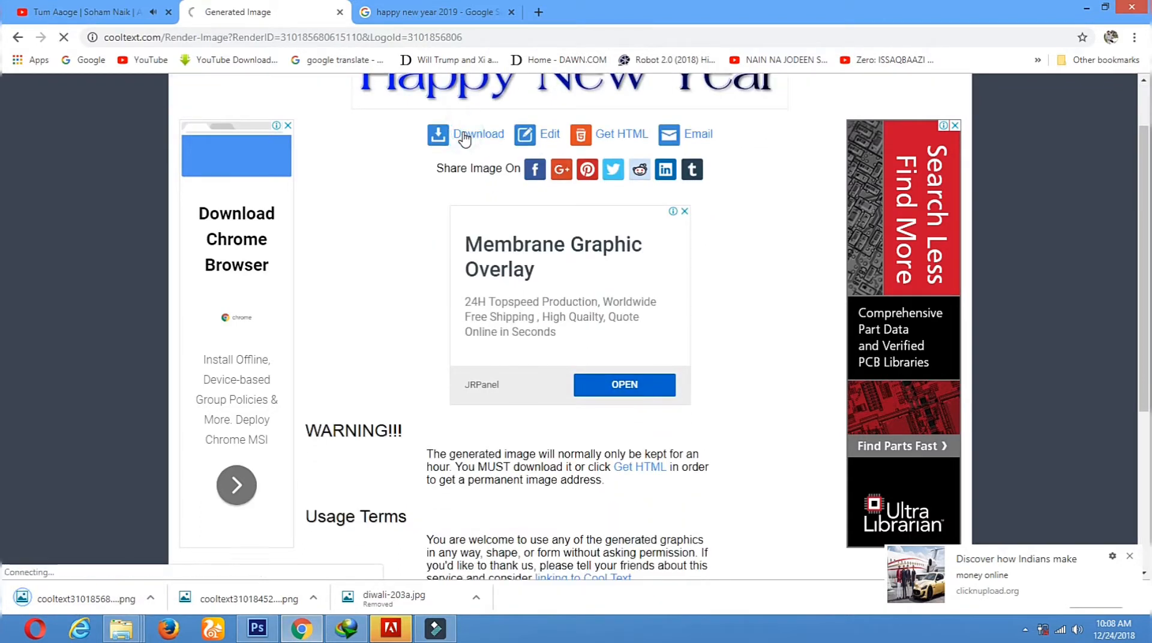
left_click(273, 640)
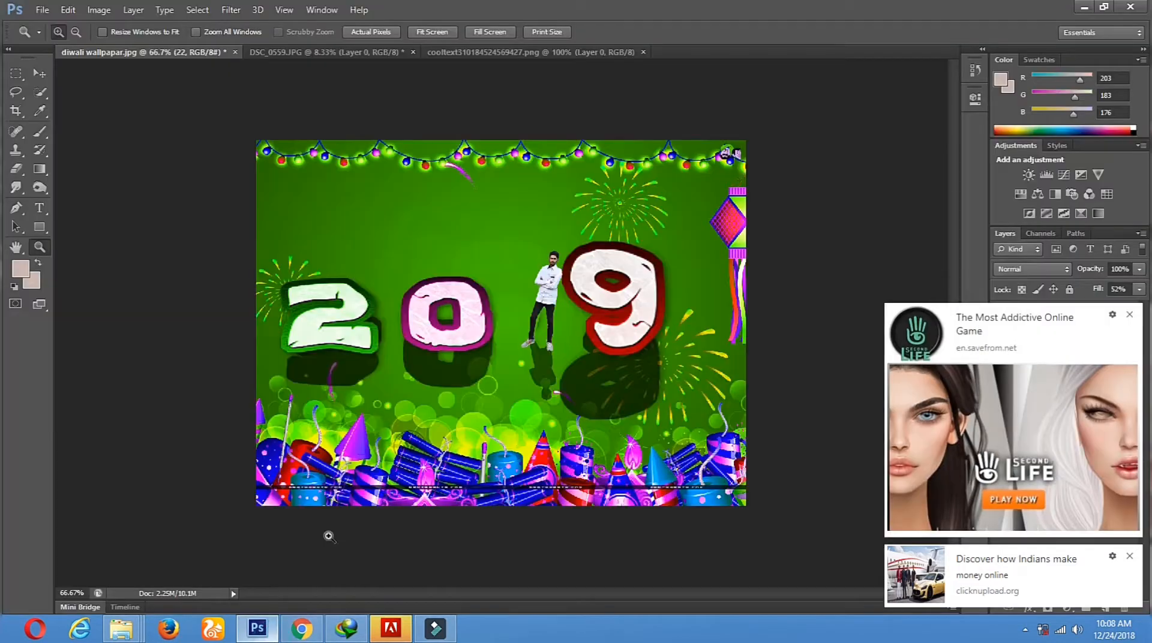
left_click(40, 11)
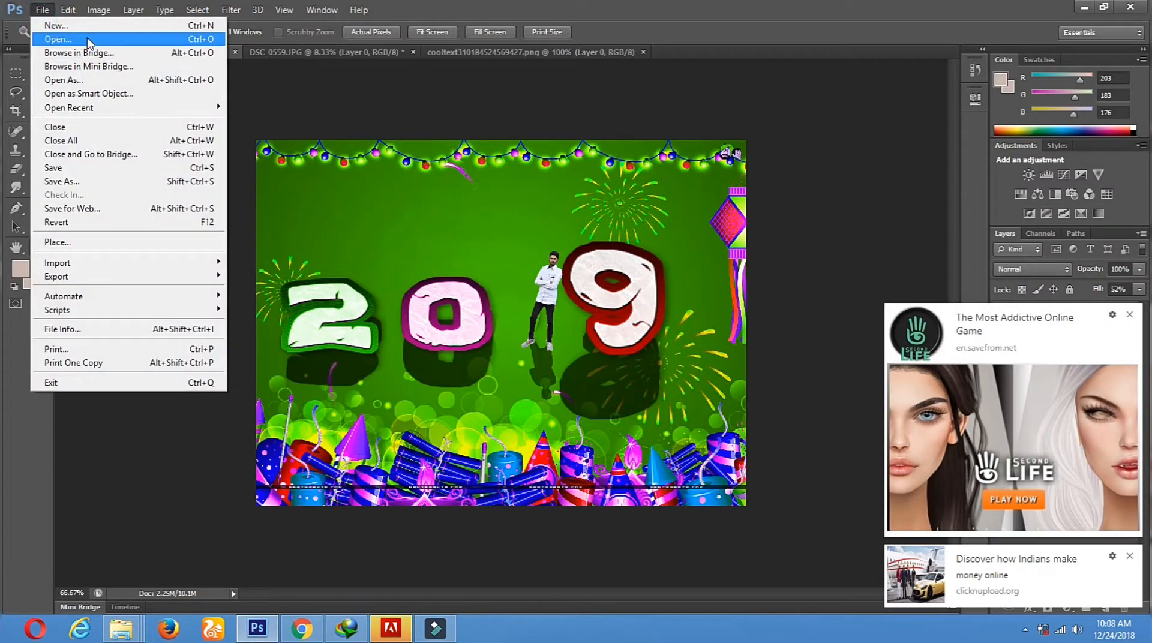
left_click(48, 38)
double_click(708, 312)
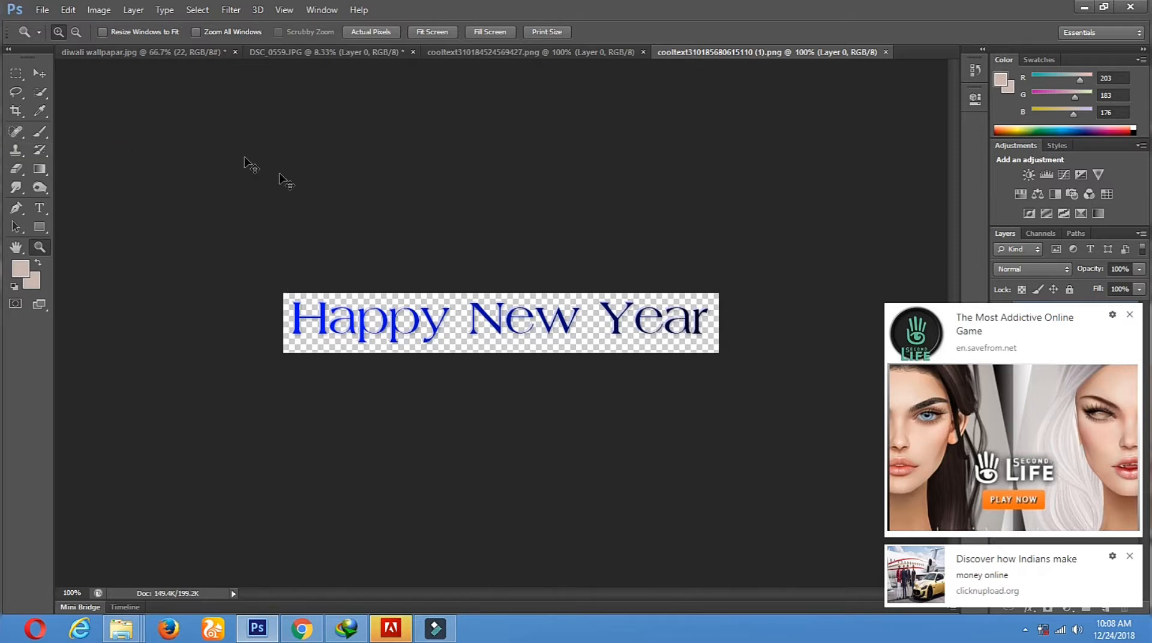
Move the Happy New Year logo into the diwali wallpapar.jpg document, placing it above the 2019 digits.
left_click(39, 73)
left_click_drag(432, 338, 388, 235)
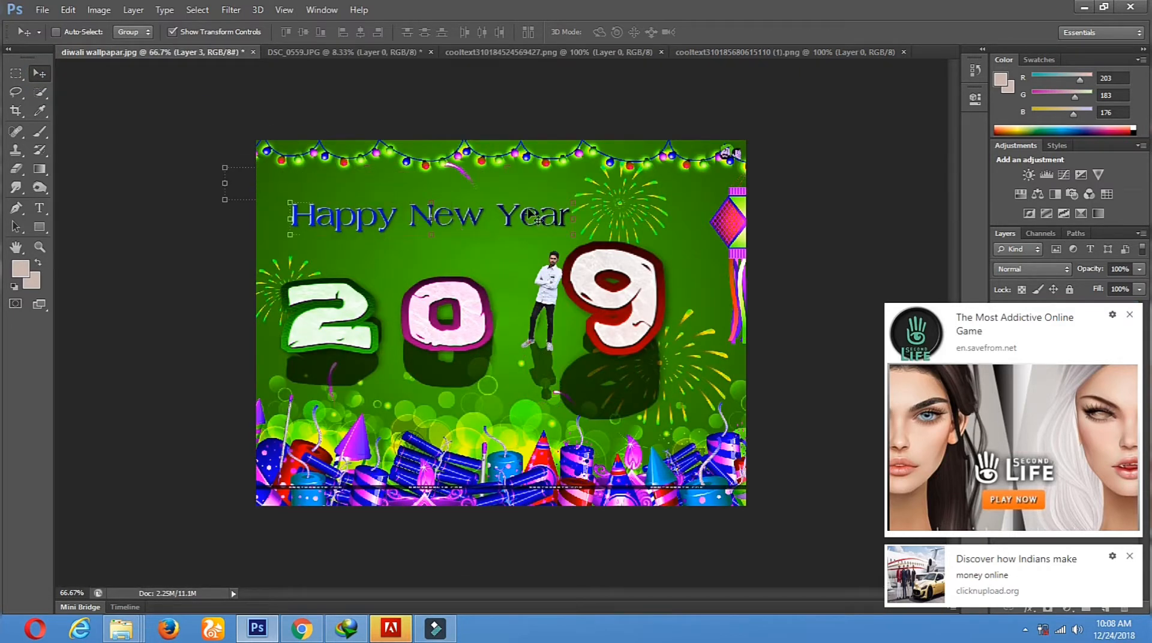
key("ctrl+t")
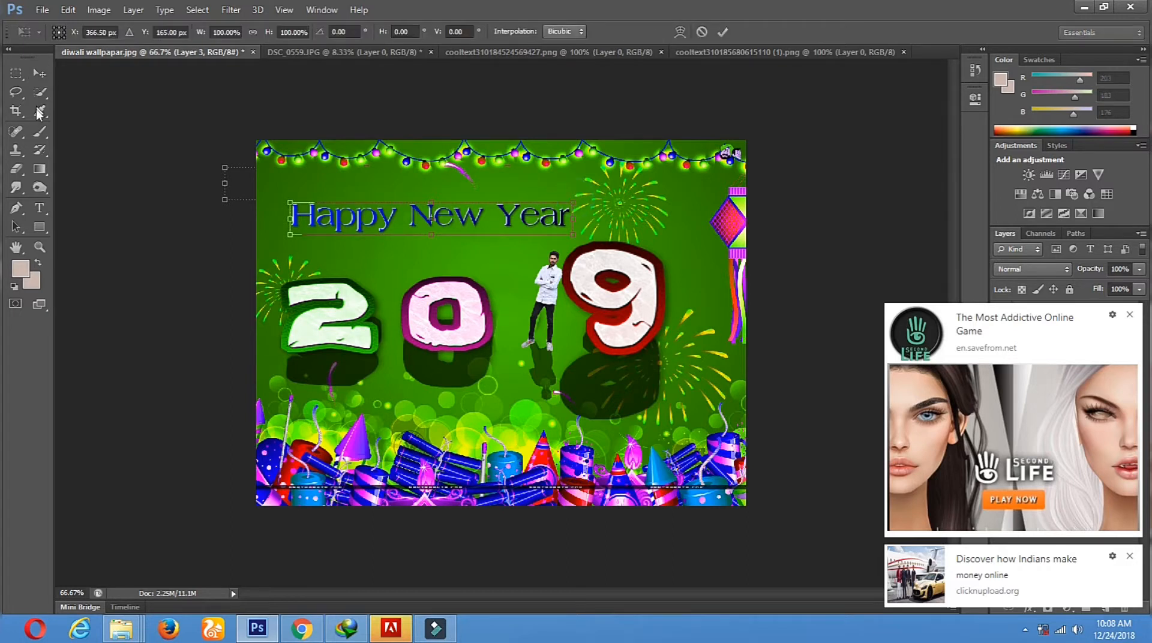
Select the word "Happy" with the Lasso and enlarge it to about 135% width and 184% height near the picture's upper-left corner.
left_click(39, 247)
left_click(421, 189)
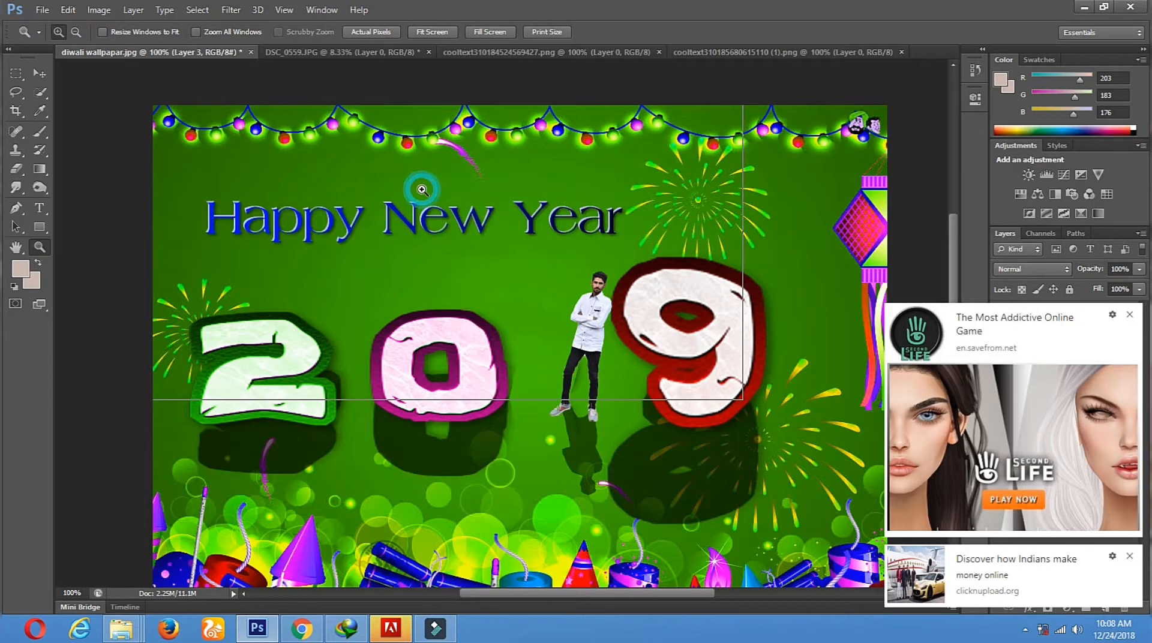
left_click(423, 189)
left_click(452, 256, "alt")
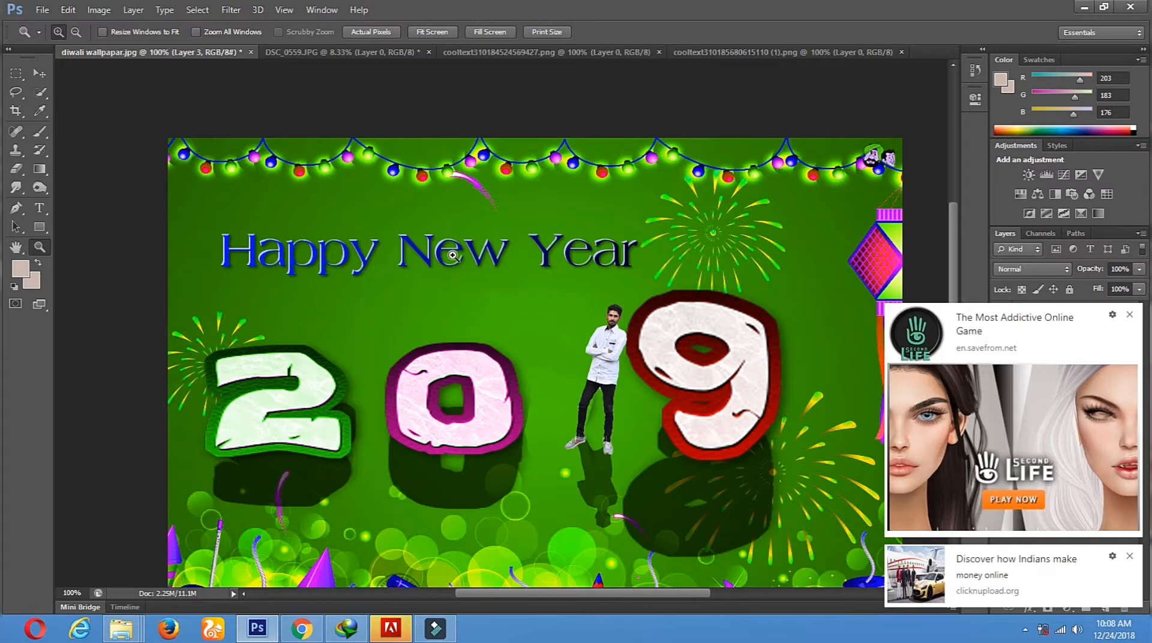
left_click(16, 91)
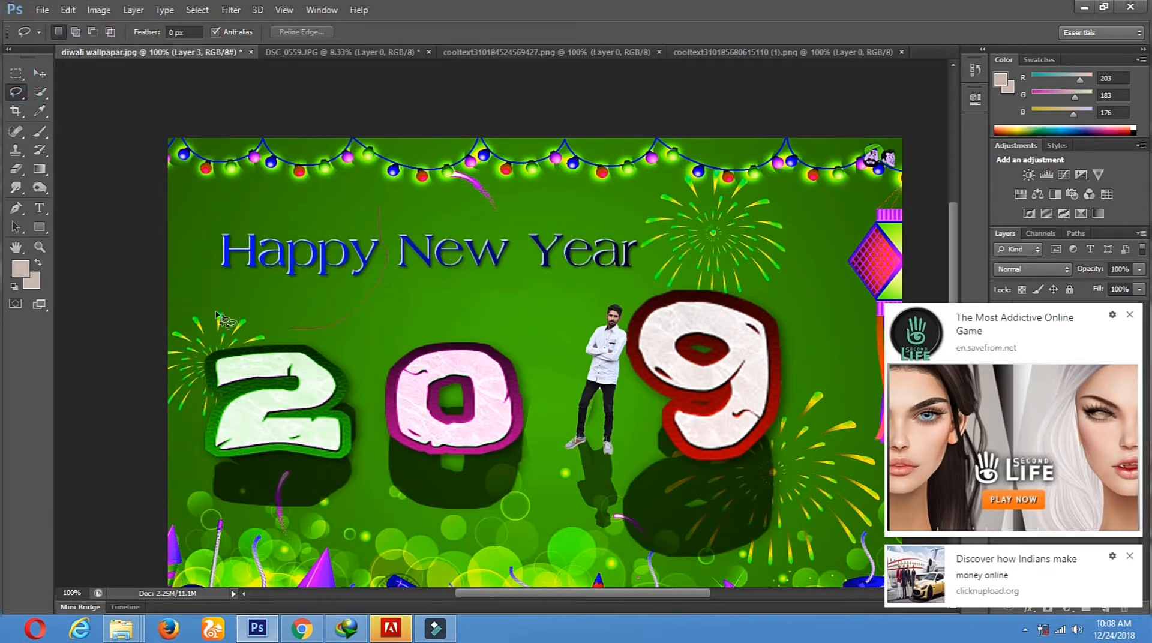
left_click_drag(267, 203, 378, 207)
left_click(39, 73)
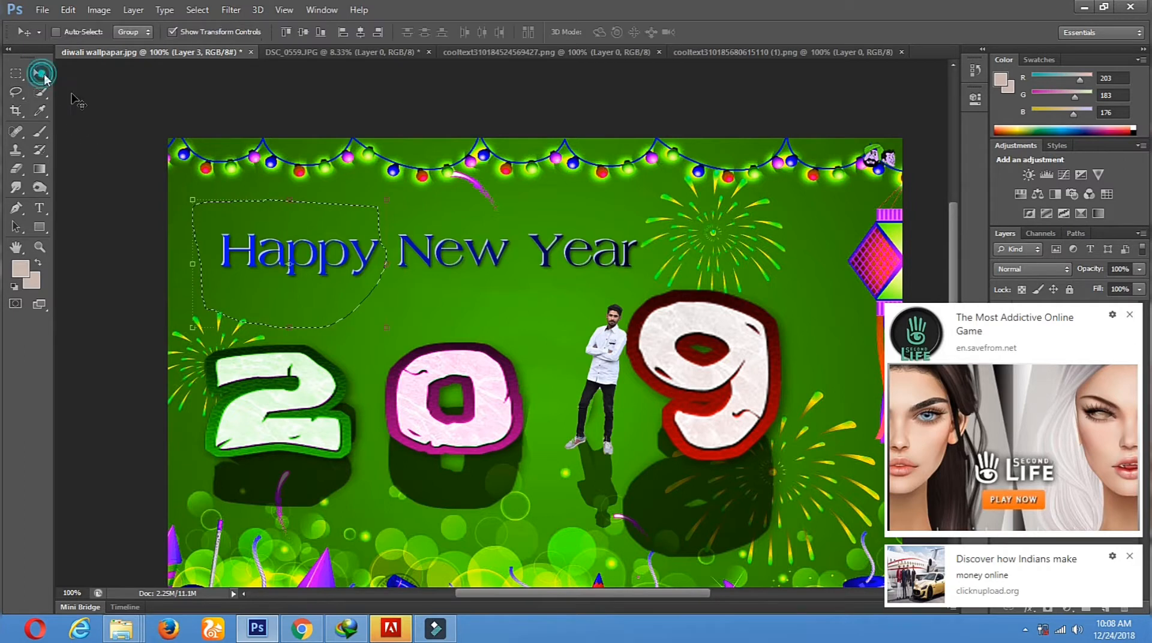
left_click_drag(388, 198, 402, 136)
left_click_drag(365, 177, 341, 225)
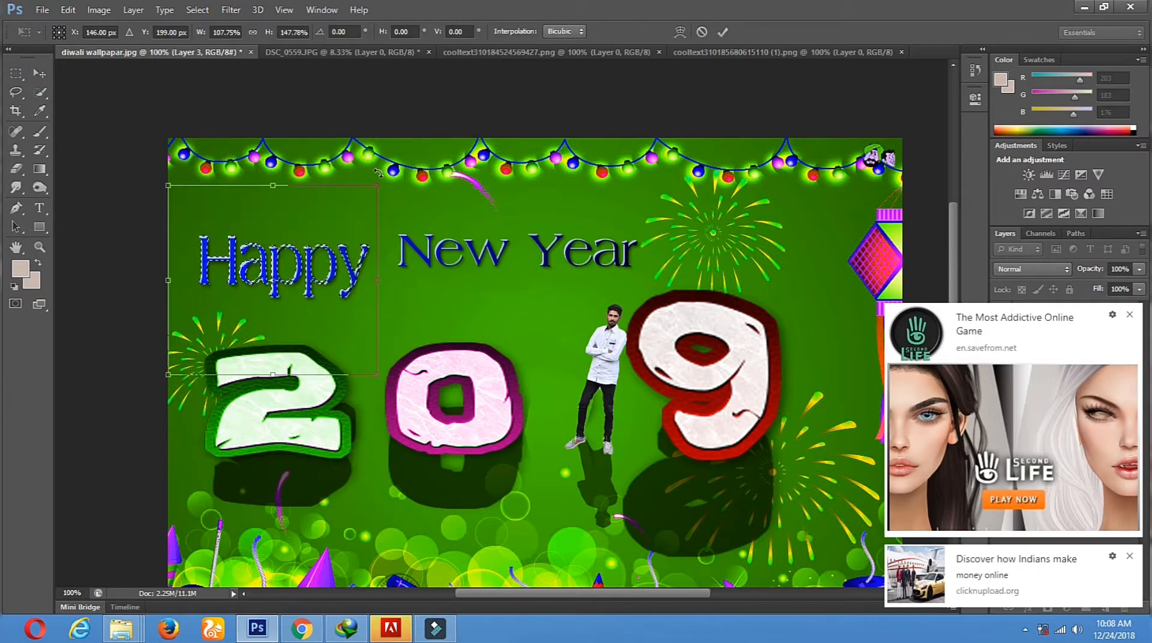
left_click_drag(380, 181, 430, 137)
left_click_drag(341, 269, 319, 255)
left_click(15, 92)
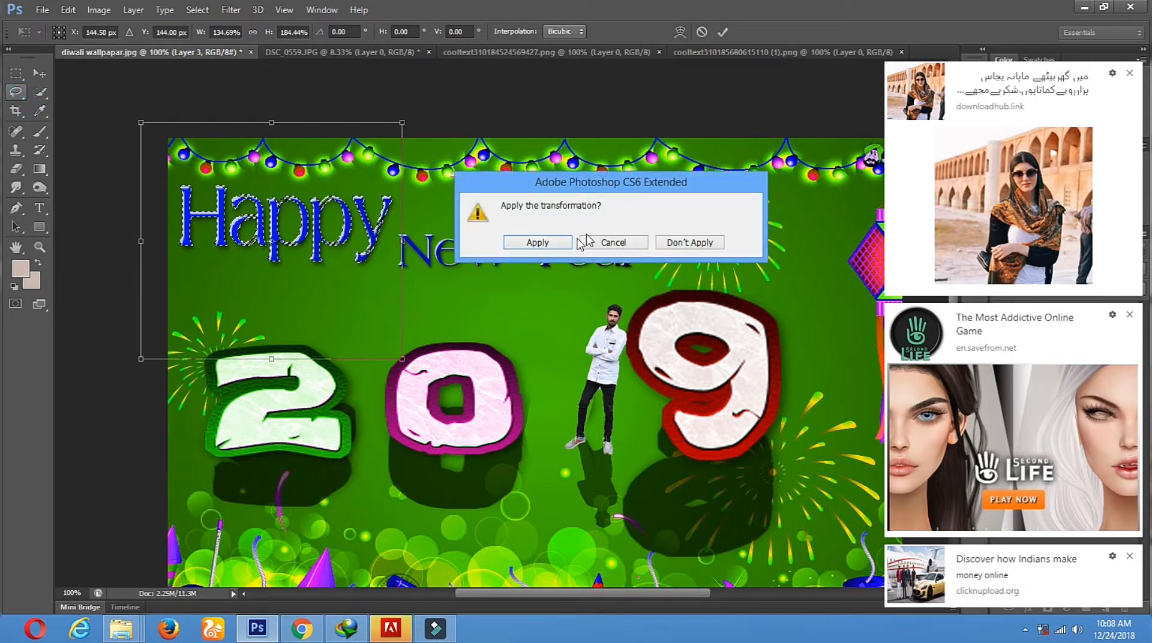
left_click(553, 244)
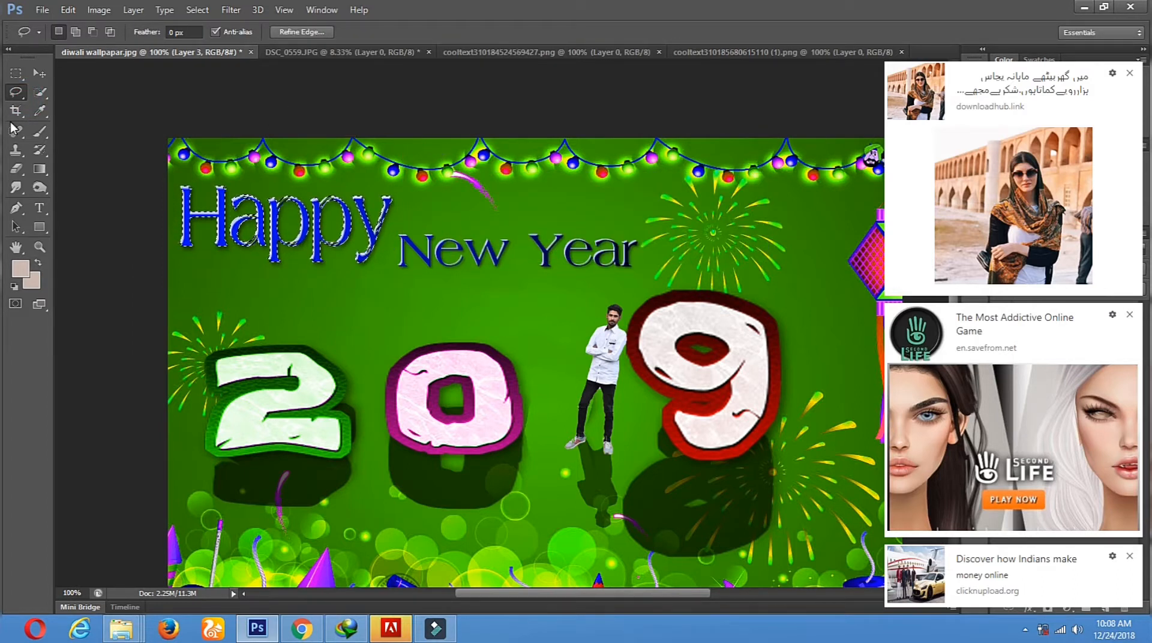
Select the words "New Year" with the Lasso and shrink them to about 52% width and 57% height beside "Happy".
left_click(39, 72)
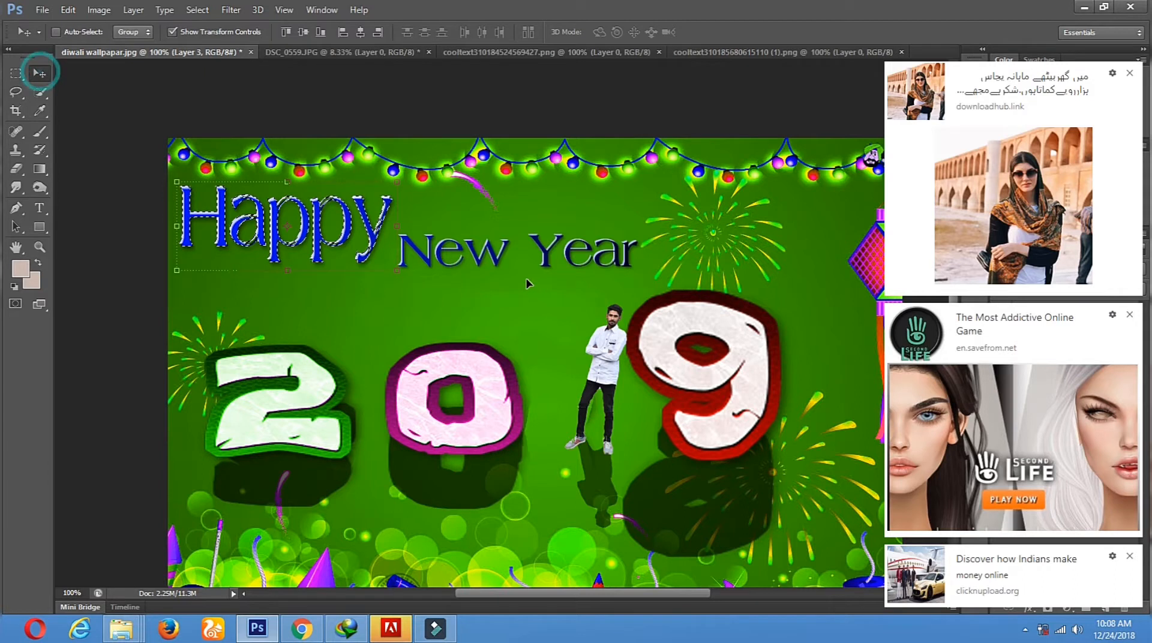
left_click(15, 91)
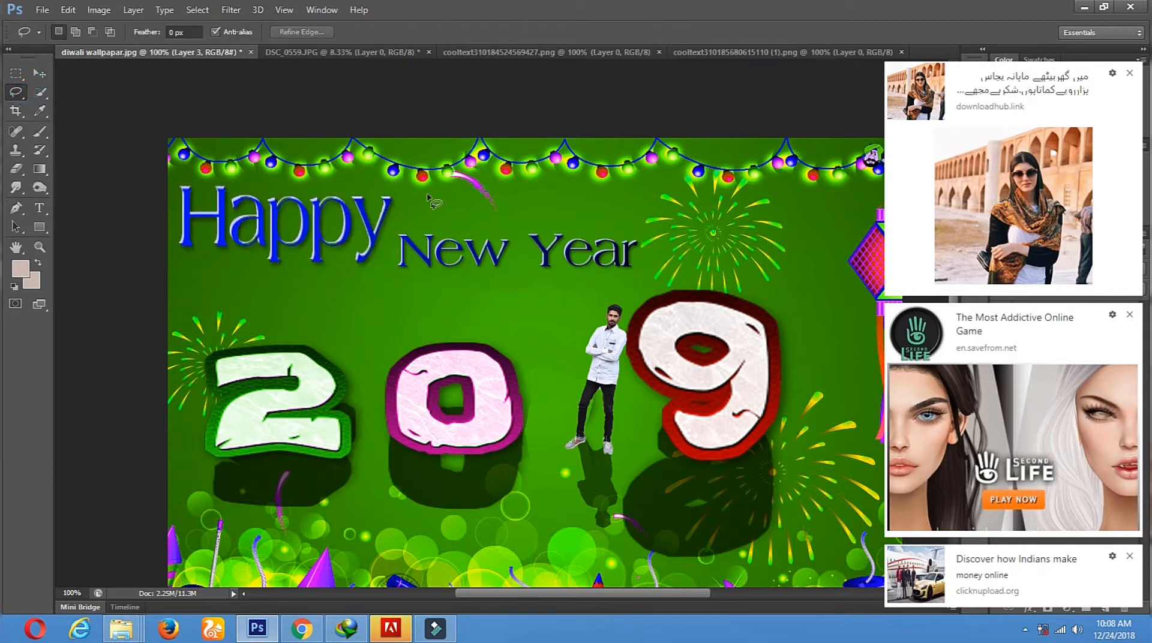
left_click(562, 239)
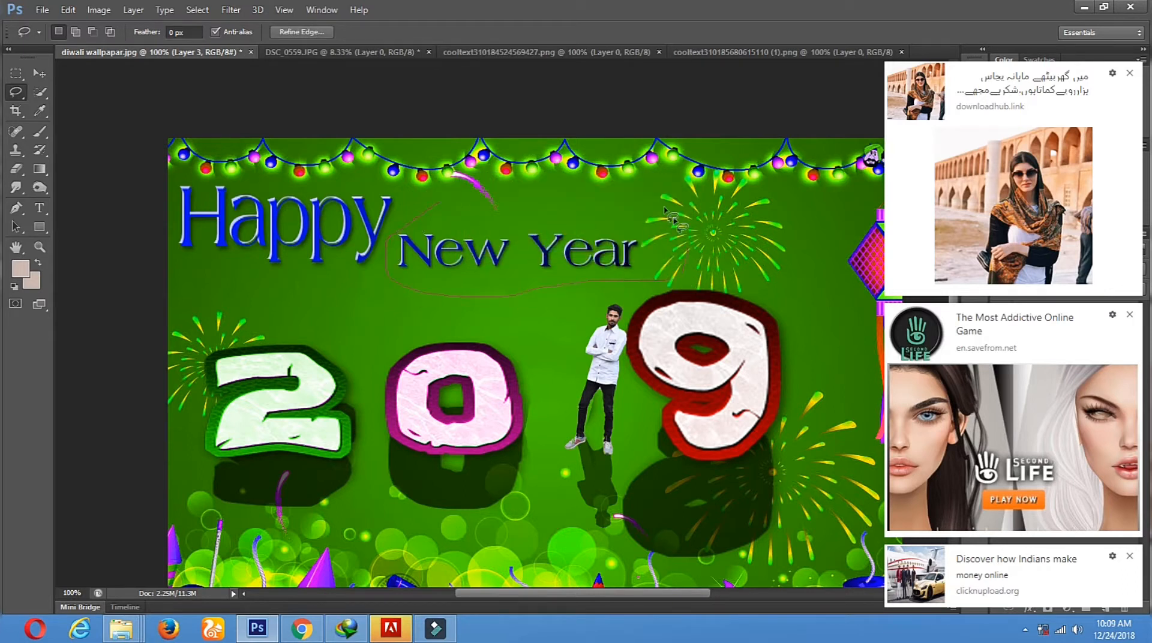
left_click(43, 73)
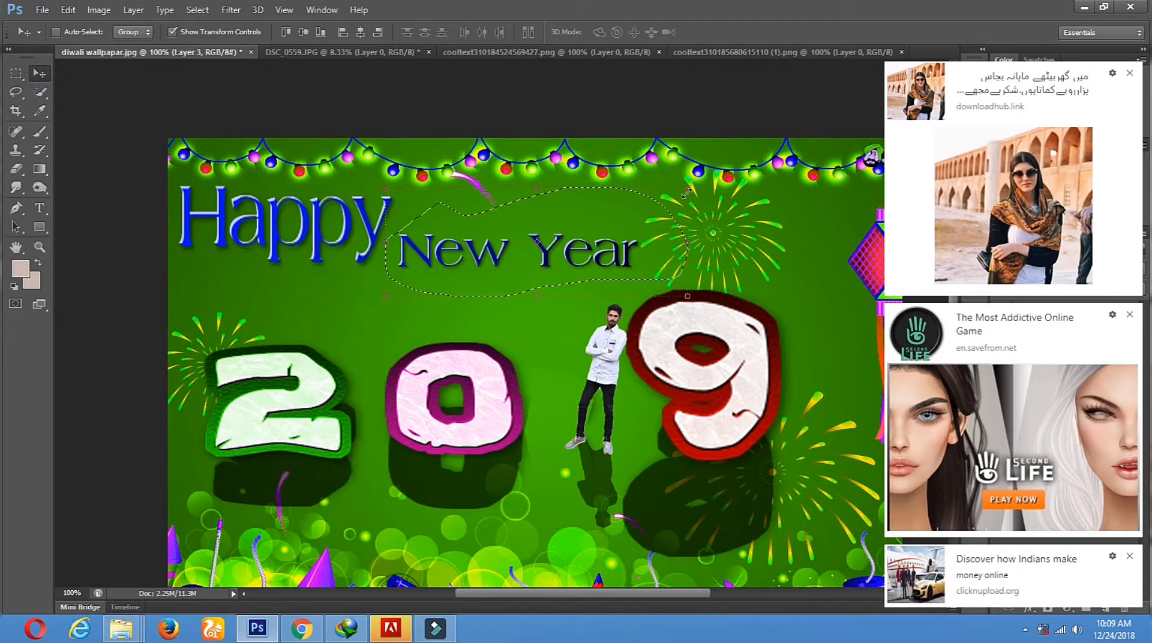
left_click_drag(688, 188, 542, 235)
left_click_drag(440, 274, 466, 258)
left_click(39, 73)
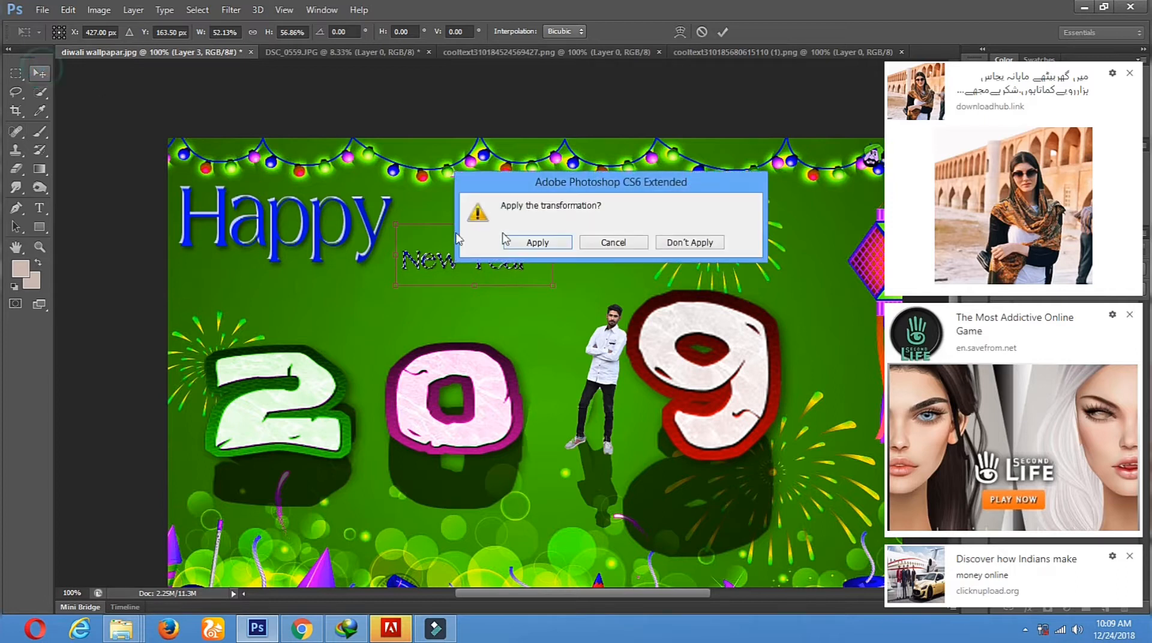
left_click(528, 242)
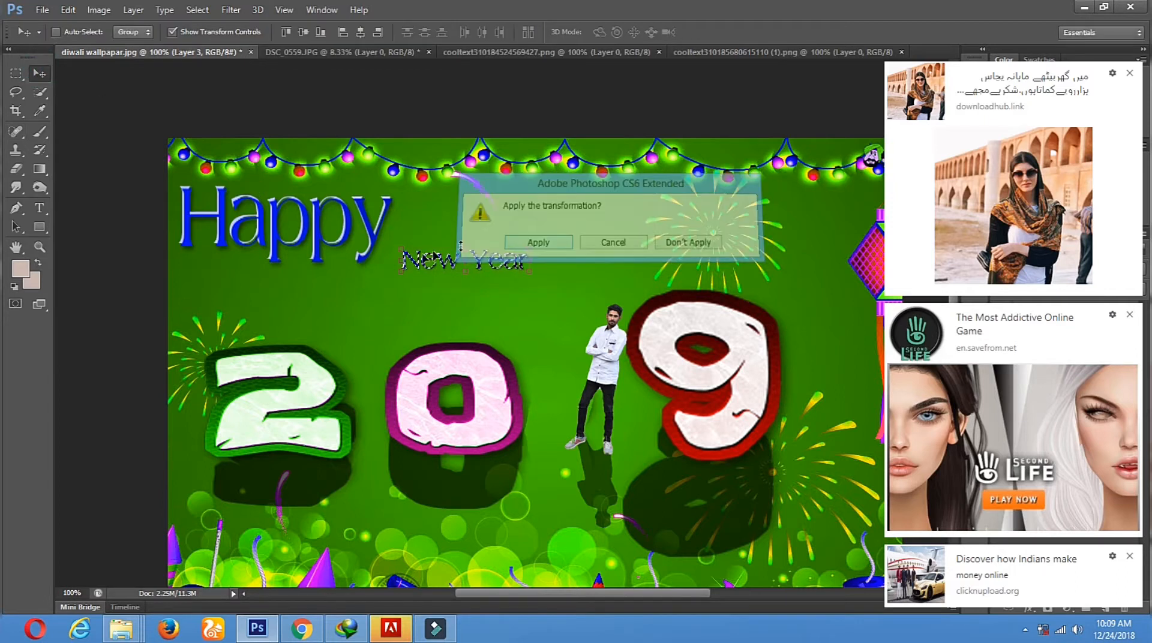
Deselect the words and move the whole Happy New Year text slightly down on the green background.
right_click(252, 224)
left_click(267, 232)
left_click_drag(264, 217, 261, 243)
left_click(15, 92)
left_click(573, 195)
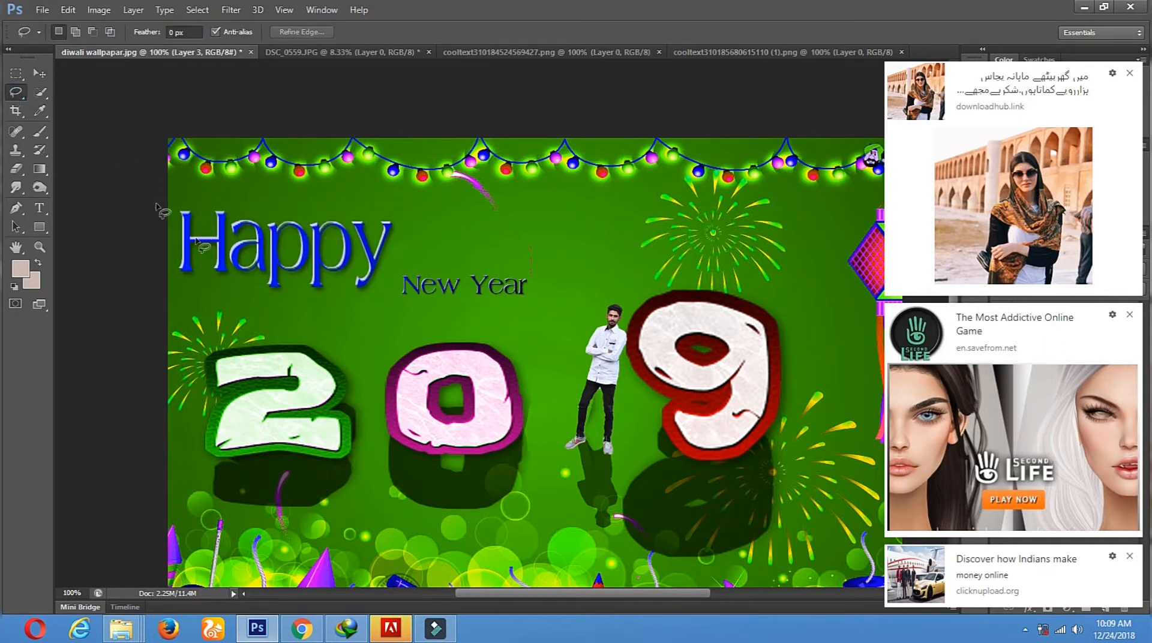
left_click(39, 73)
key("ctrl+t")
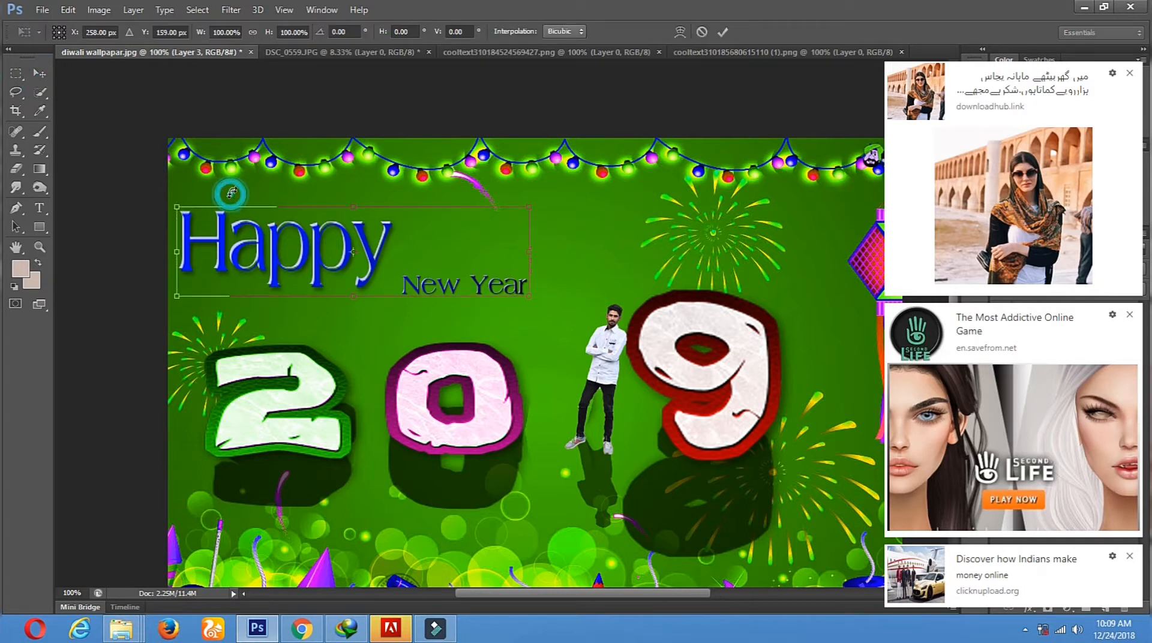
Outline the letter "H" of "Happy" with the Polygonal Lasso and recolour it red using Hue/Saturation with a hue of +130.
right_click(16, 92)
left_click(75, 102)
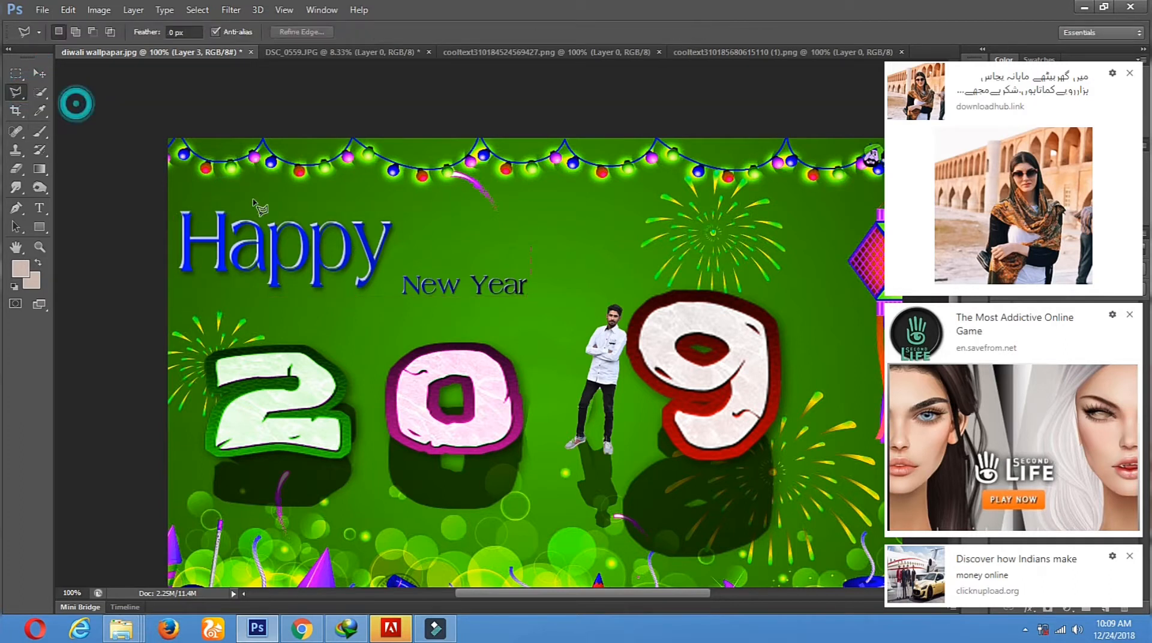
left_click(227, 200)
left_click(228, 273)
left_click(178, 294)
left_click(167, 271)
left_click(181, 197)
left_click(99, 10)
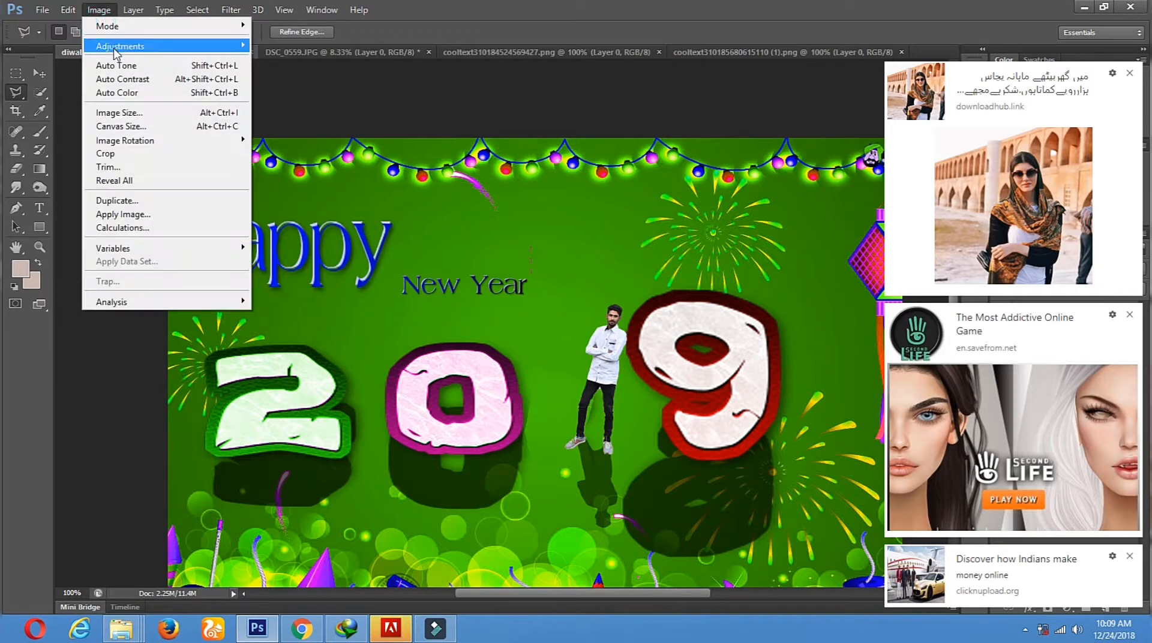
mouse_move(117, 48)
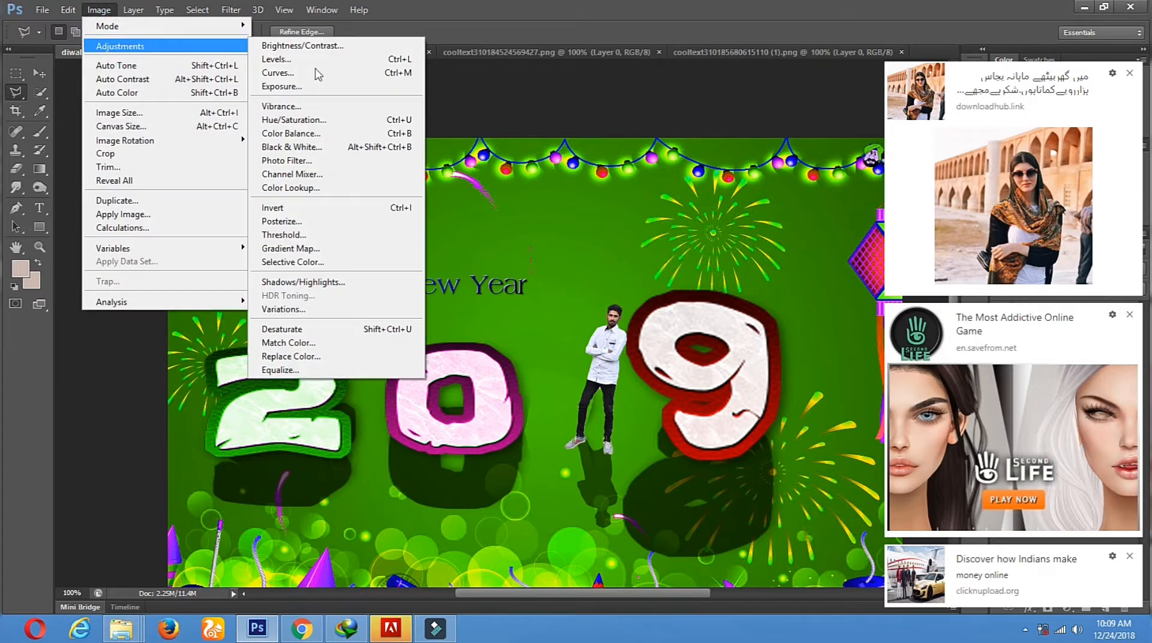
left_click(310, 123)
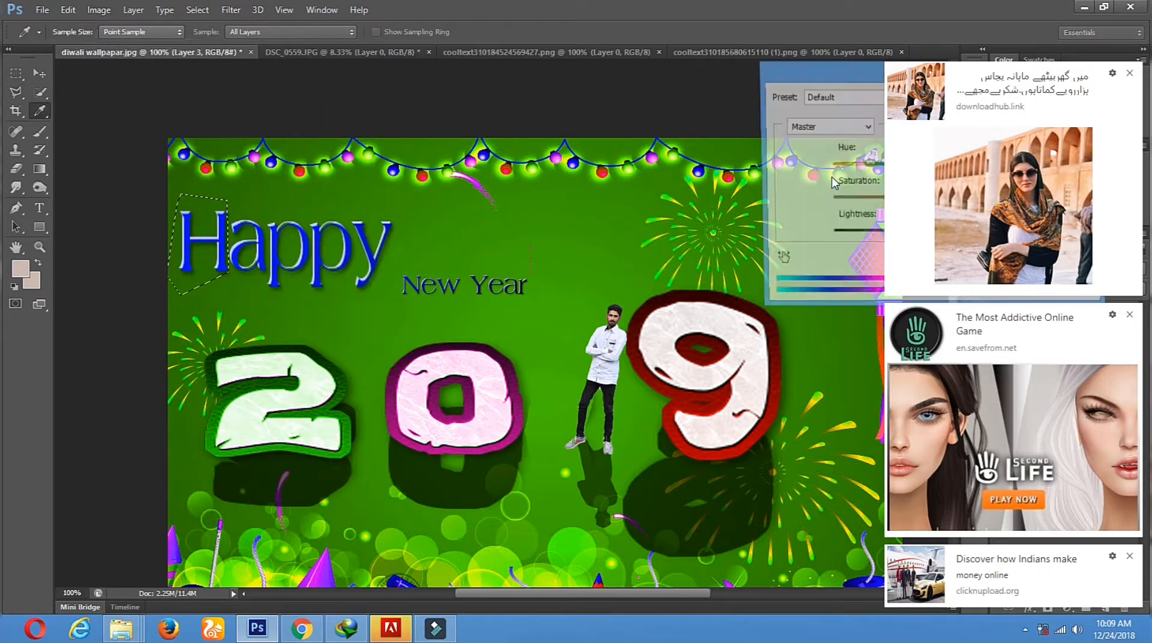
left_click(1130, 74)
left_click(1130, 315)
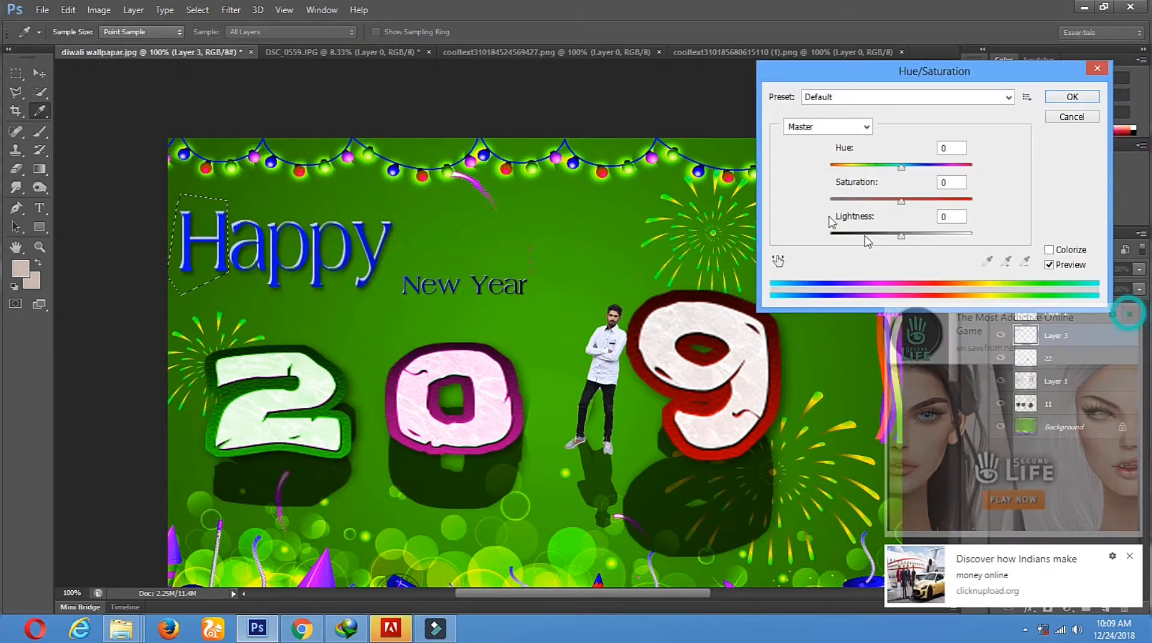
left_click(862, 168)
left_click_drag(862, 171, 960, 179)
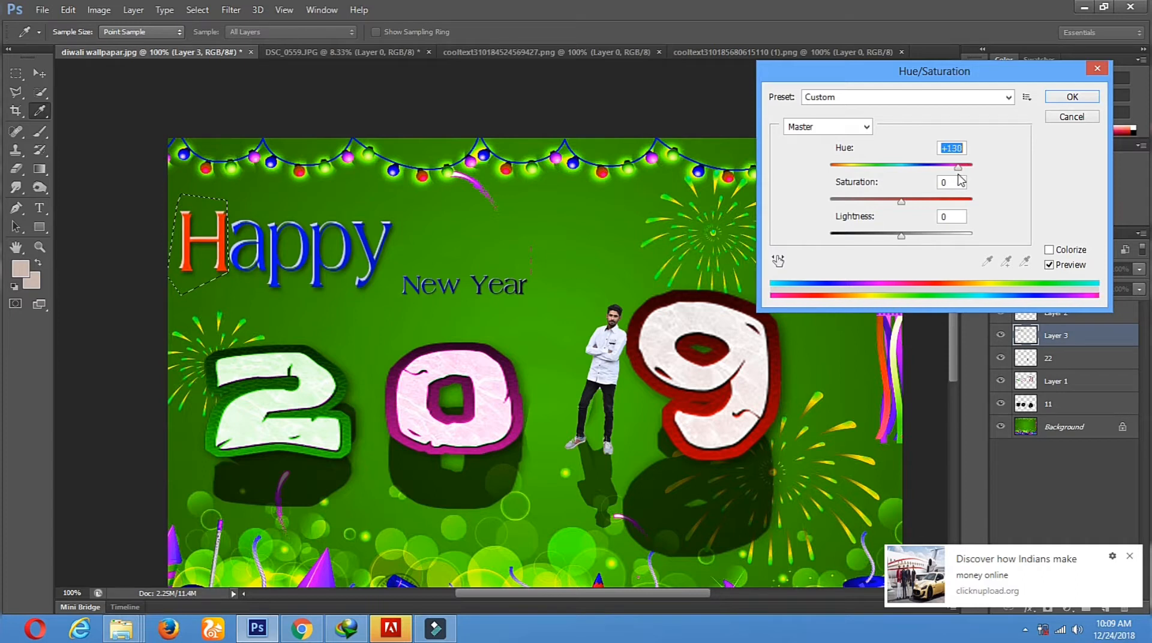
left_click(1056, 96)
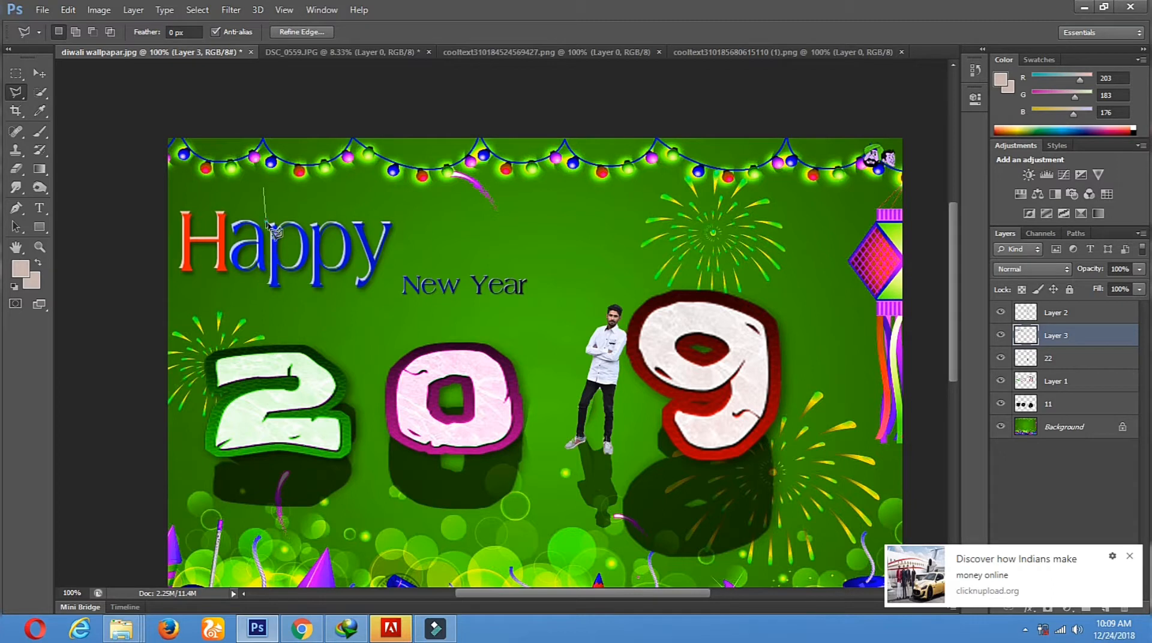
Outline the letter "a" of "Happy" with the Polygonal Lasso and recolour it yellow using a hue of -180.
left_click(268, 272)
left_click(228, 304)
left_click(223, 266)
left_click(233, 281)
left_click(232, 265)
left_click(226, 249)
double_click(223, 195)
left_click(89, 10)
mouse_move(144, 46)
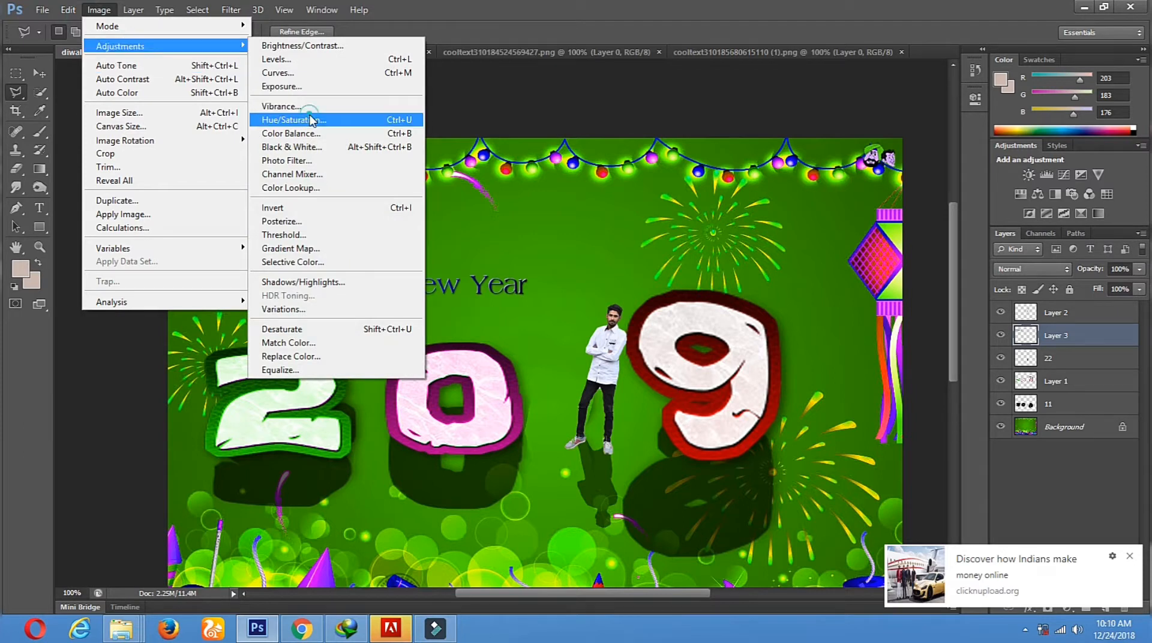
left_click(293, 120)
left_click_drag(869, 165, 825, 163)
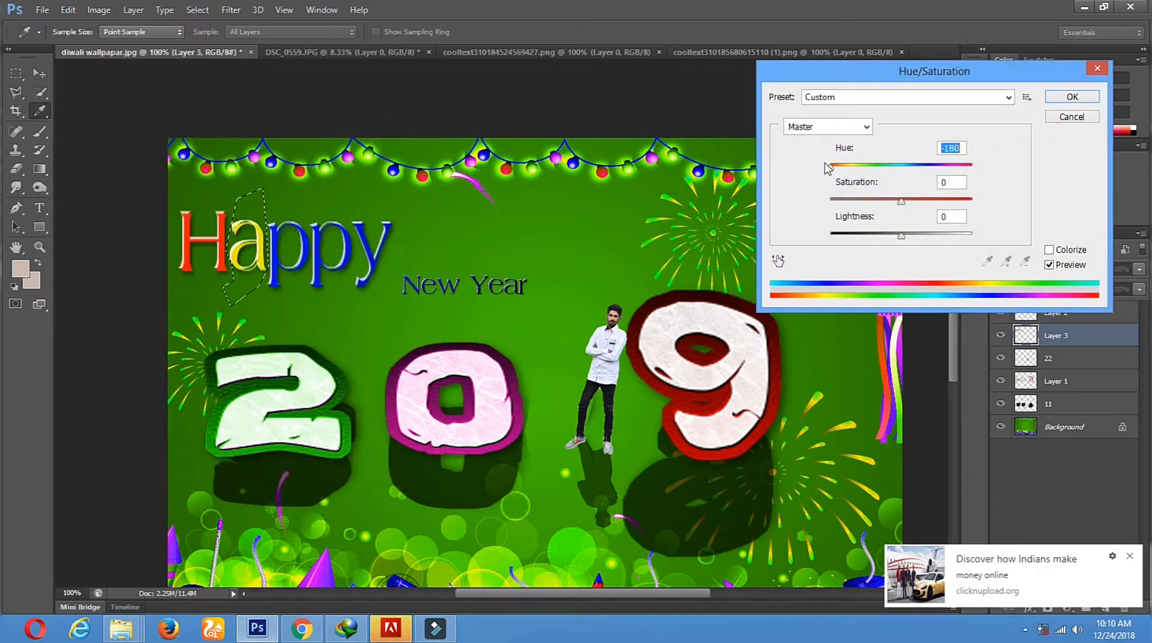
left_click(1087, 97)
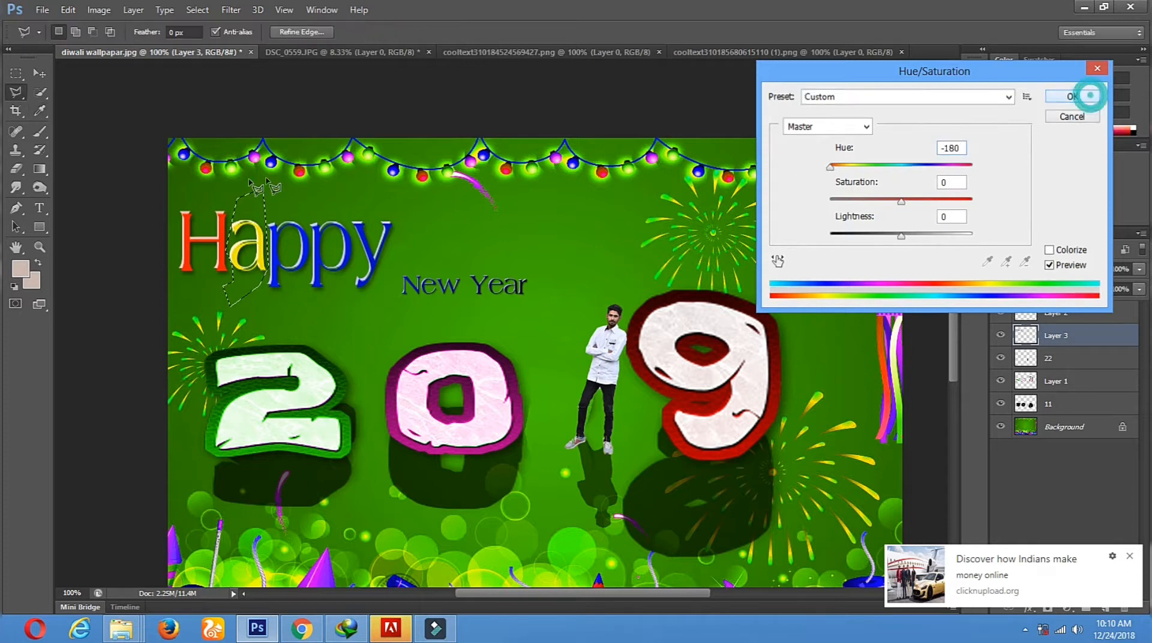
Outline the letters "pp" of "Happy" and recolour them cyan using a hue of about -73 and a saturation of +100.
left_click(271, 181)
left_click(267, 230)
left_click(264, 317)
left_click(292, 316)
left_click(307, 275)
left_click(309, 318)
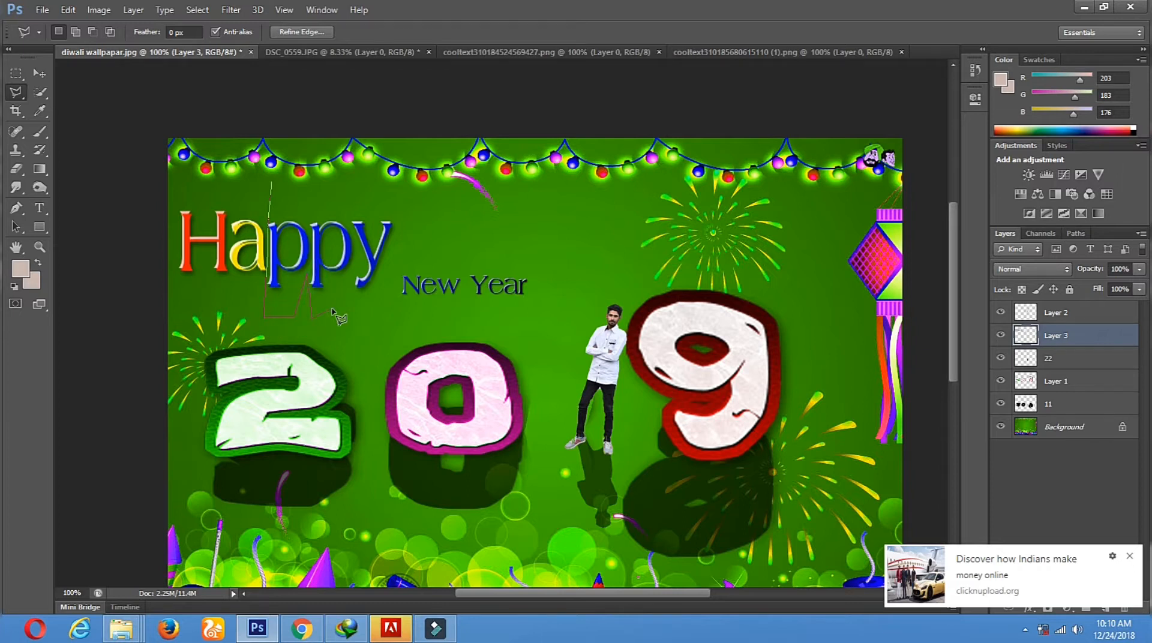
left_click(334, 282)
left_click(362, 259)
left_click(335, 183)
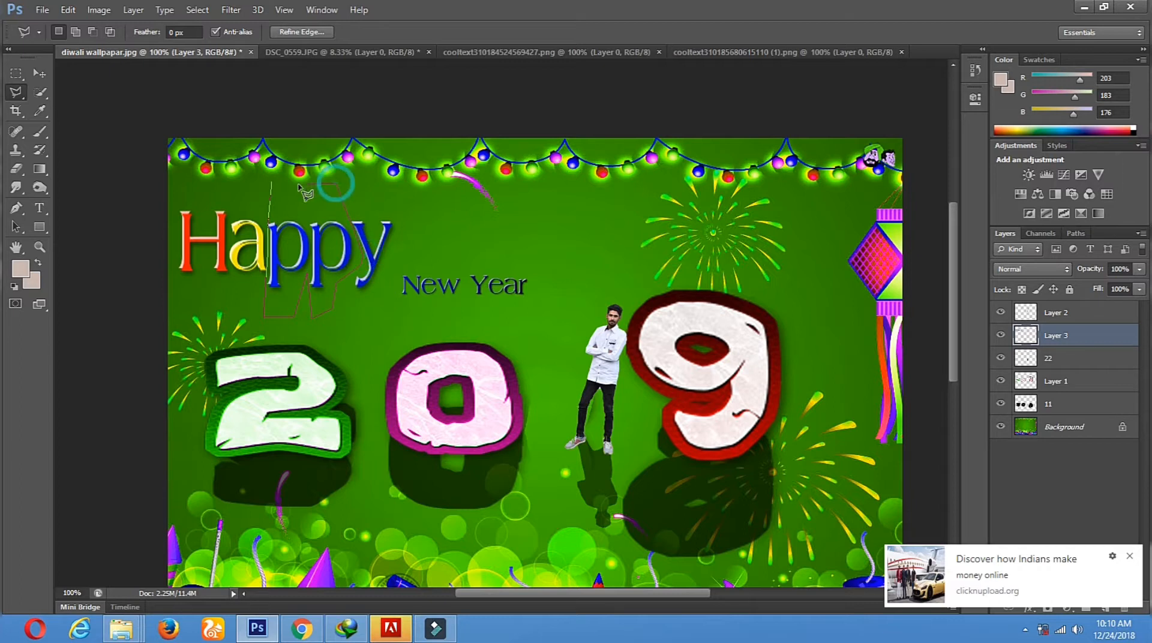
left_click(99, 9)
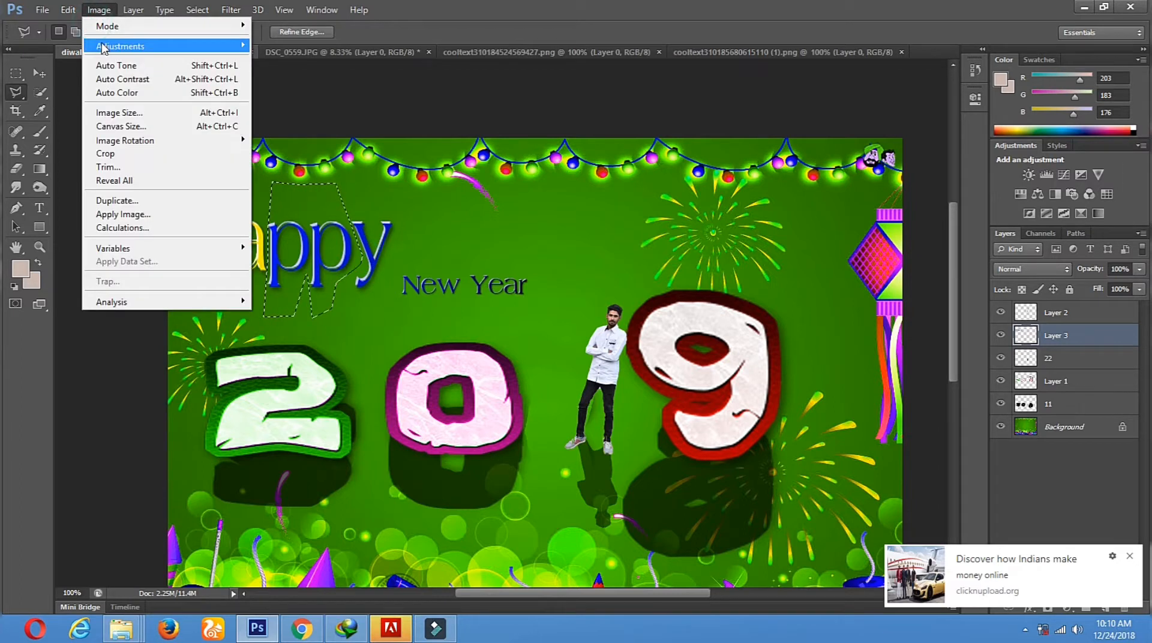
left_click(114, 47)
left_click(354, 120)
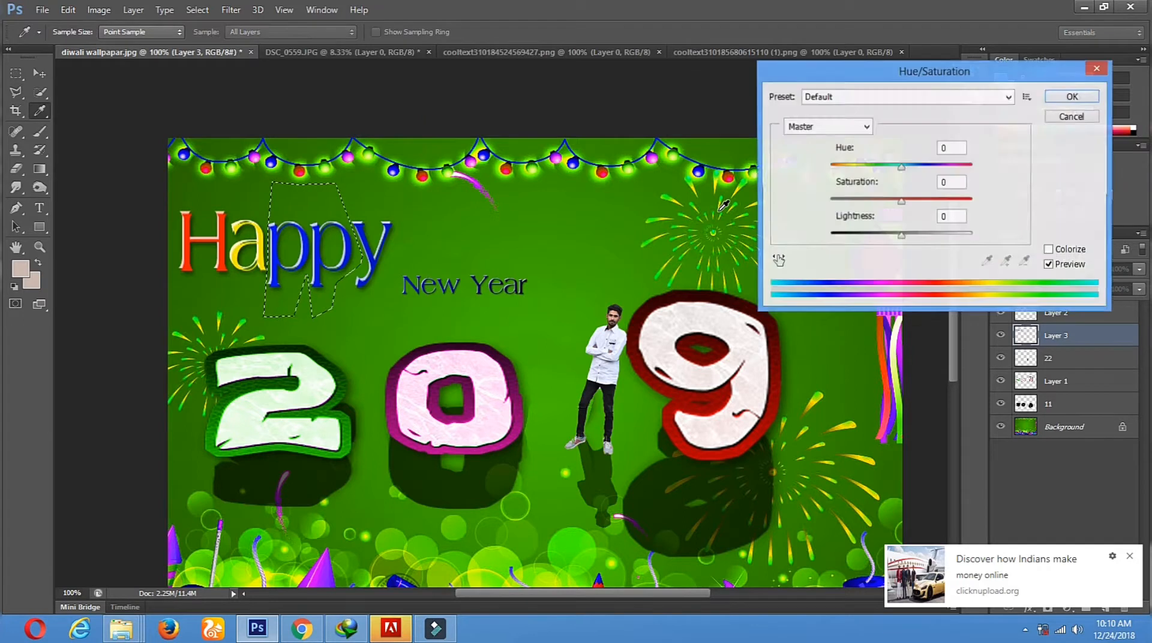
left_click_drag(874, 165, 1005, 174)
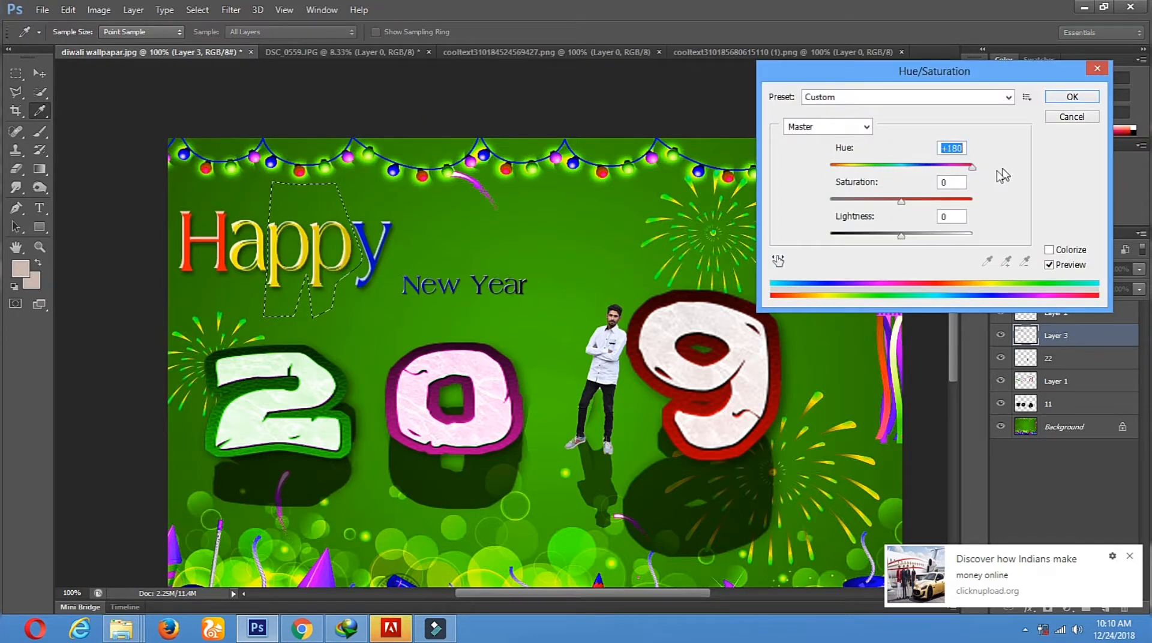
left_click_drag(901, 202, 1025, 206)
left_click_drag(972, 166, 862, 157)
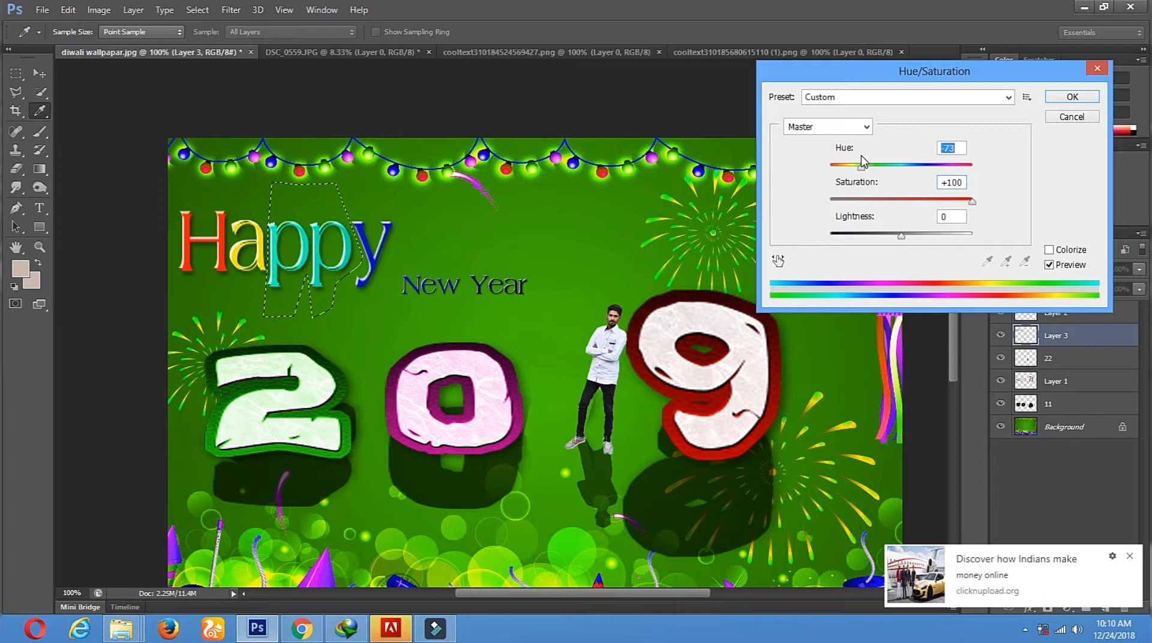
mouse_move(860, 156)
left_mouse_down()
mouse_move(886, 162)
mouse_move(864, 166)
left_mouse_up()
left_click(1073, 96)
Outline the letter "y" of "Happy" with the Polygonal Lasso and recolour it pink using a hue of +81 and a saturation of +100.
left_click(401, 183)
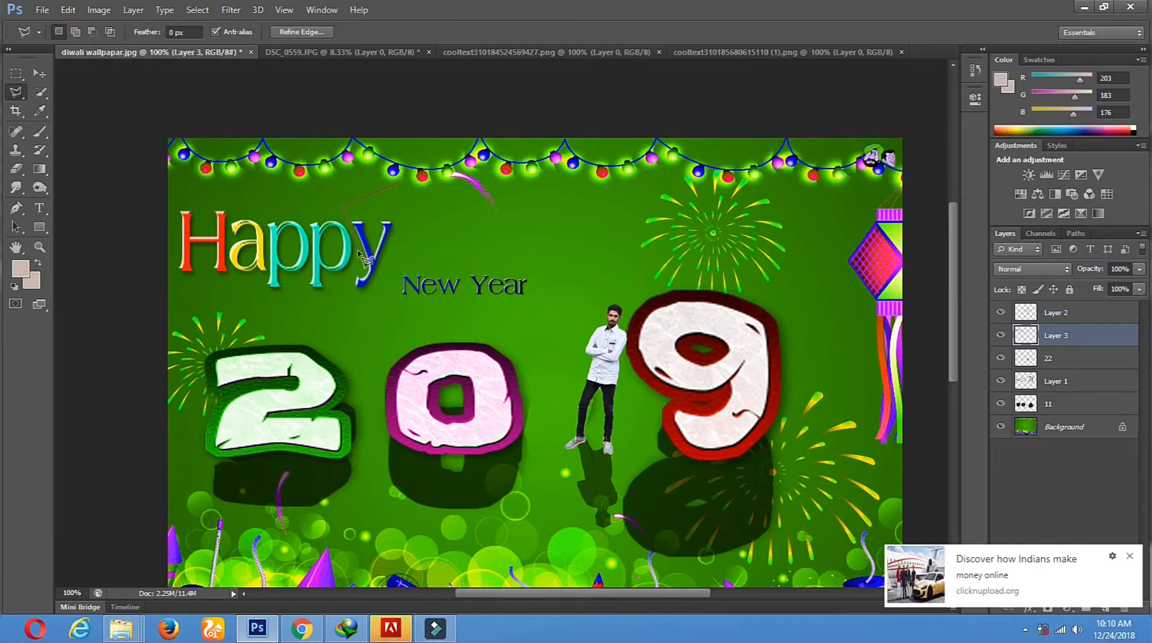
left_click(344, 283)
left_click(355, 313)
left_click(379, 313)
left_click(395, 256)
double_click(417, 199)
left_click(99, 10)
mouse_move(117, 50)
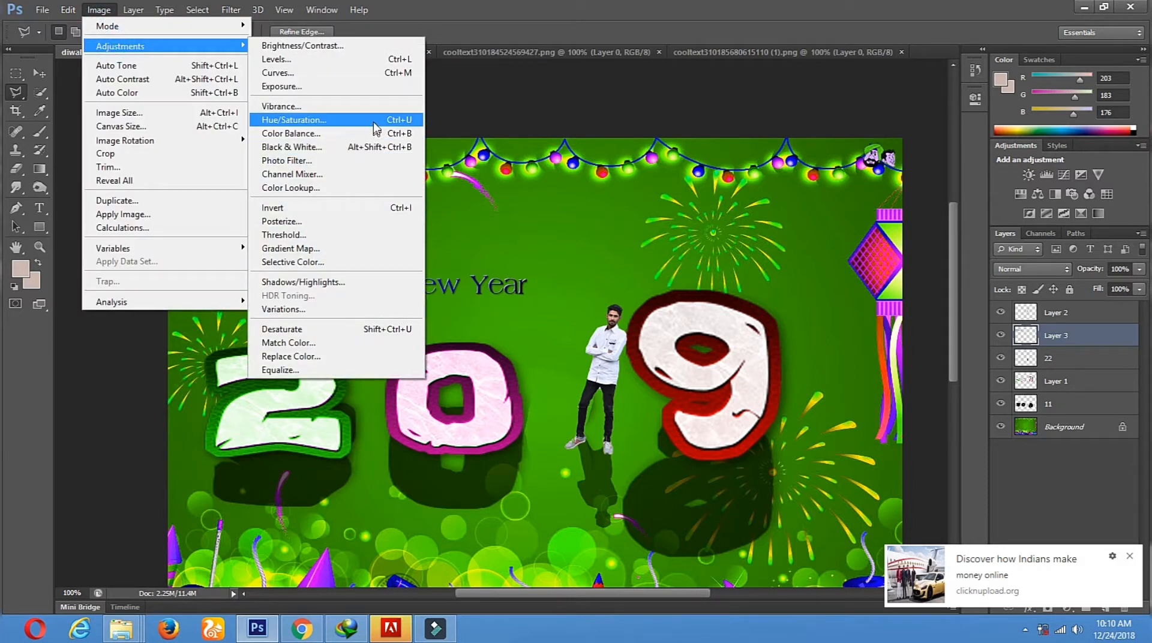
left_click(375, 119)
left_click_drag(901, 168, 831, 171)
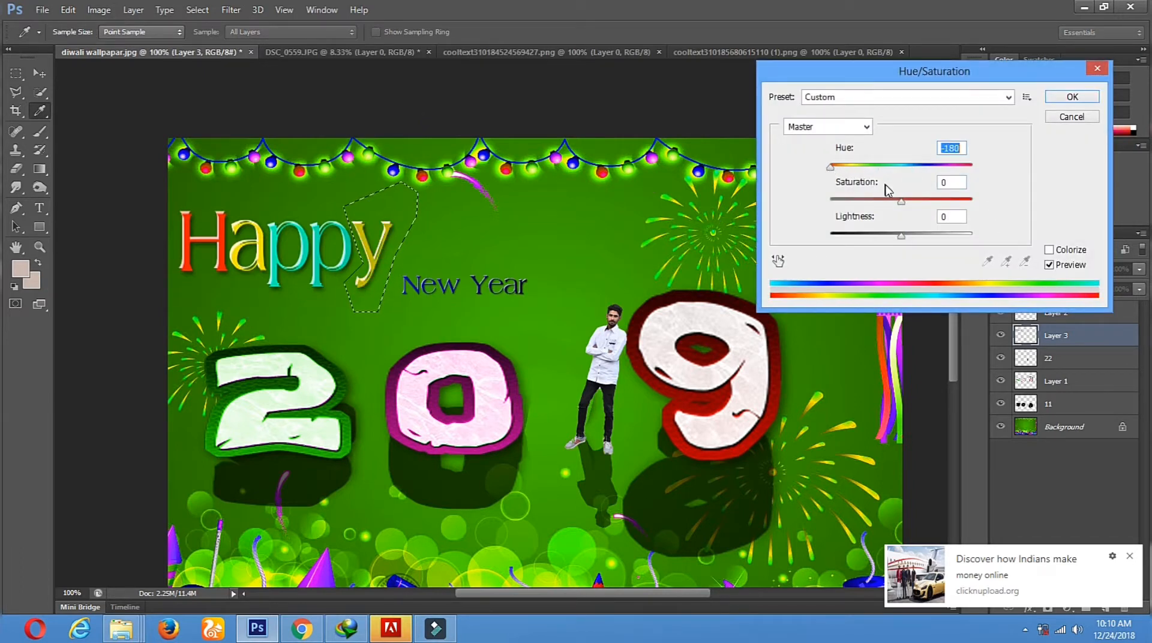
left_click_drag(901, 201, 1027, 200)
left_click_drag(831, 167, 903, 172)
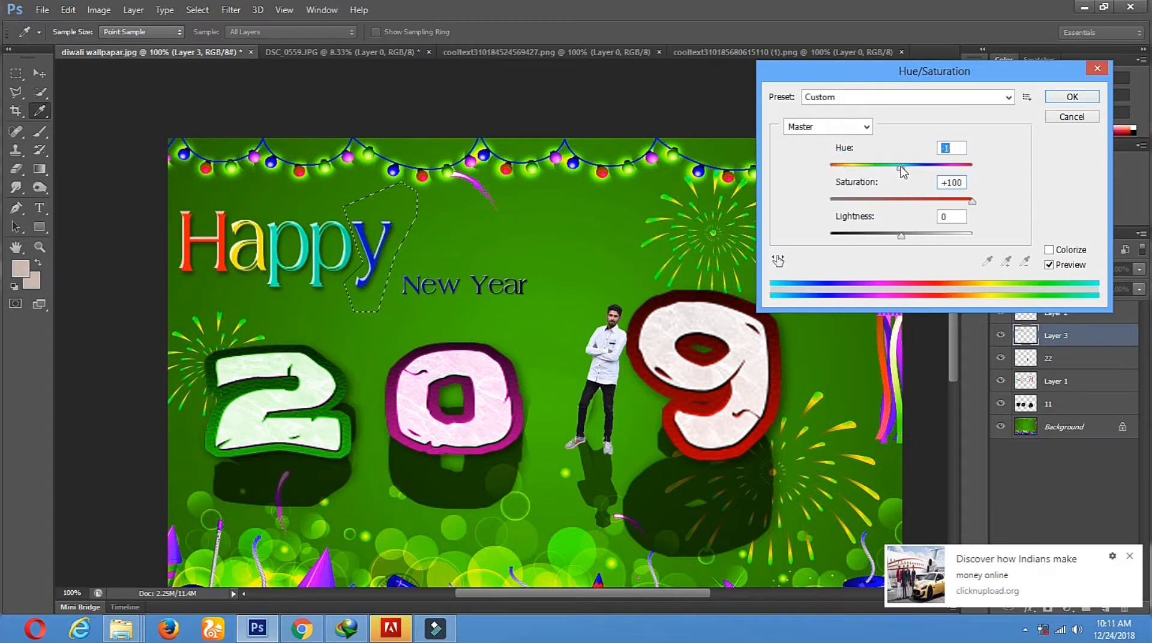
left_click_drag(904, 174, 944, 174)
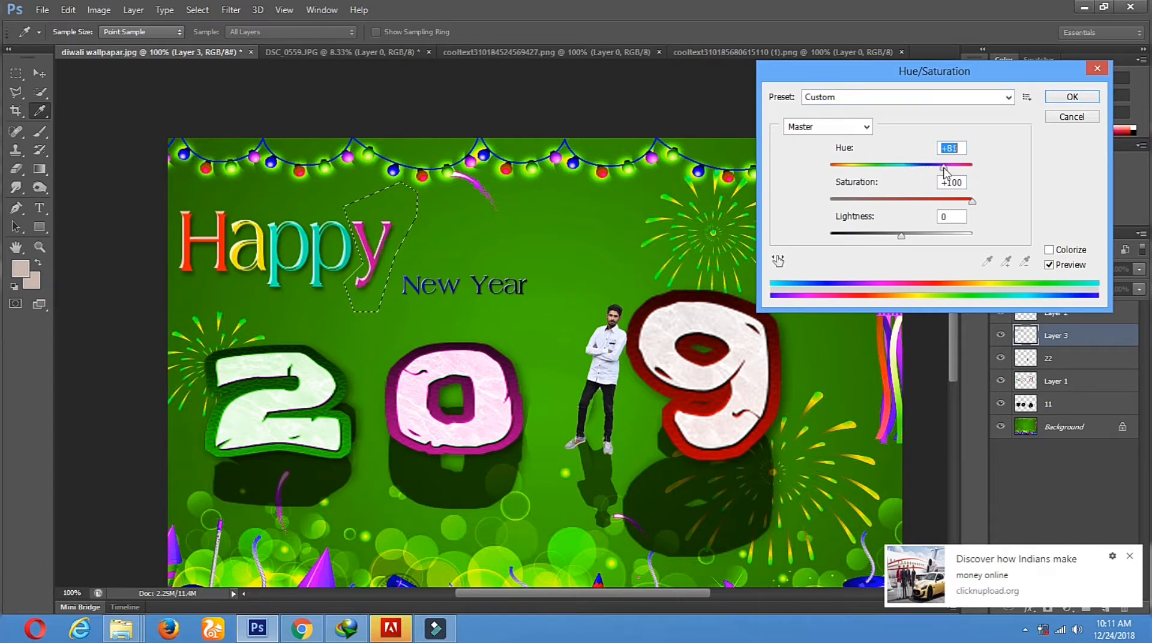
left_click(1074, 98)
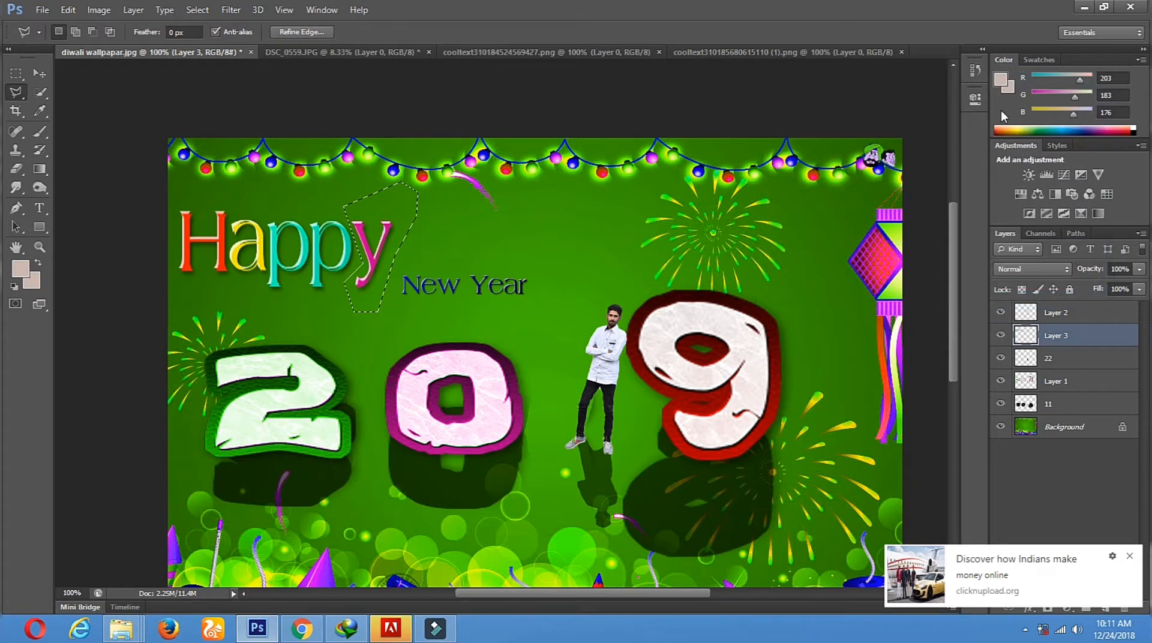
left_click(503, 235)
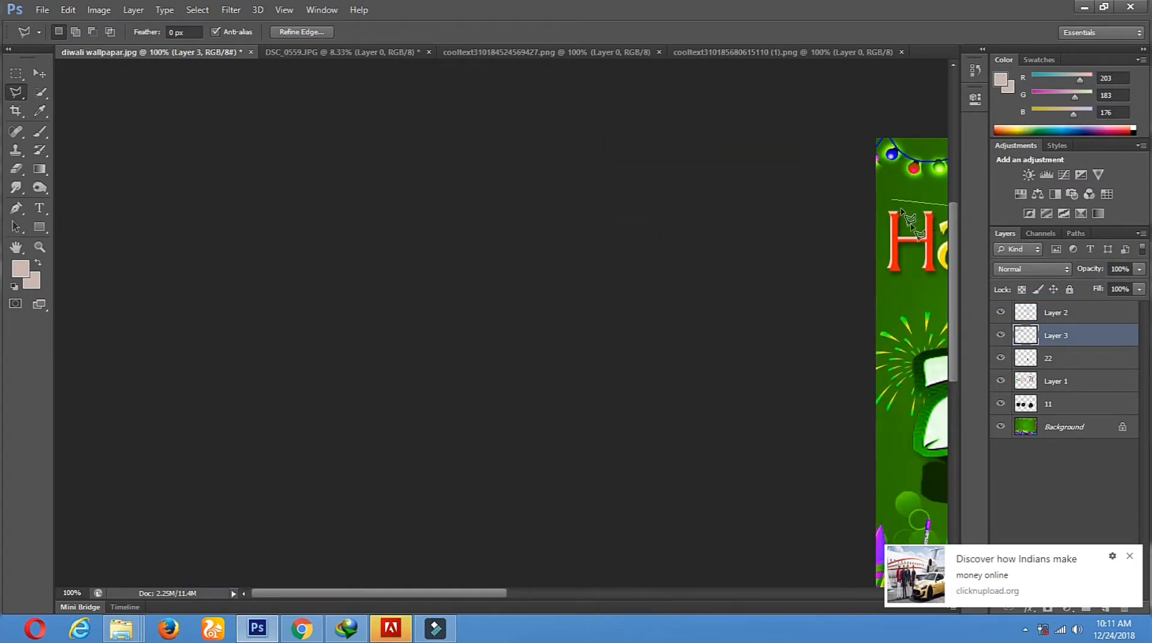
double_click(912, 227)
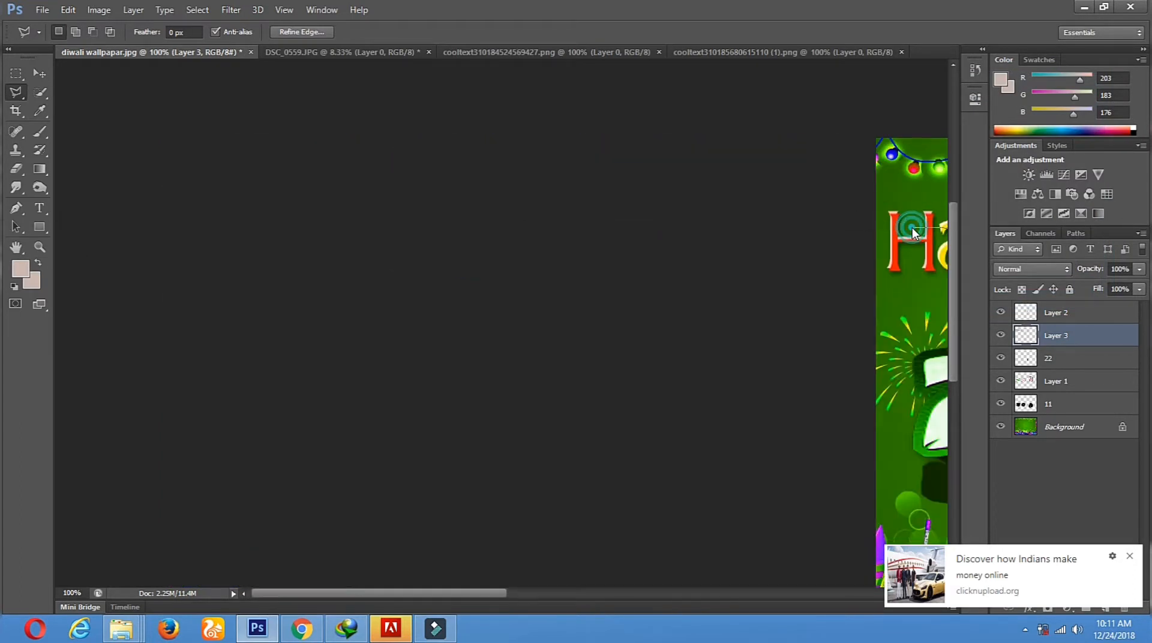
left_click(560, 243)
Outline the second "p" of "Happy" with the Polygonal Lasso and recolour it green using a Hue/Saturation hue of -32.
left_click(40, 246)
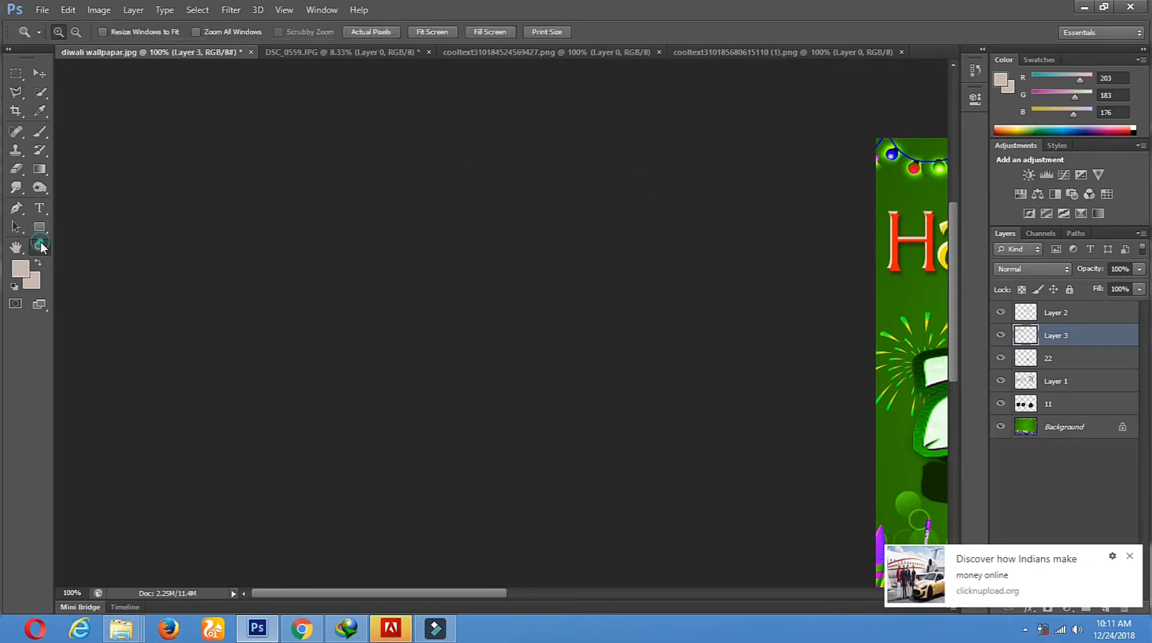
left_click(481, 280, "alt")
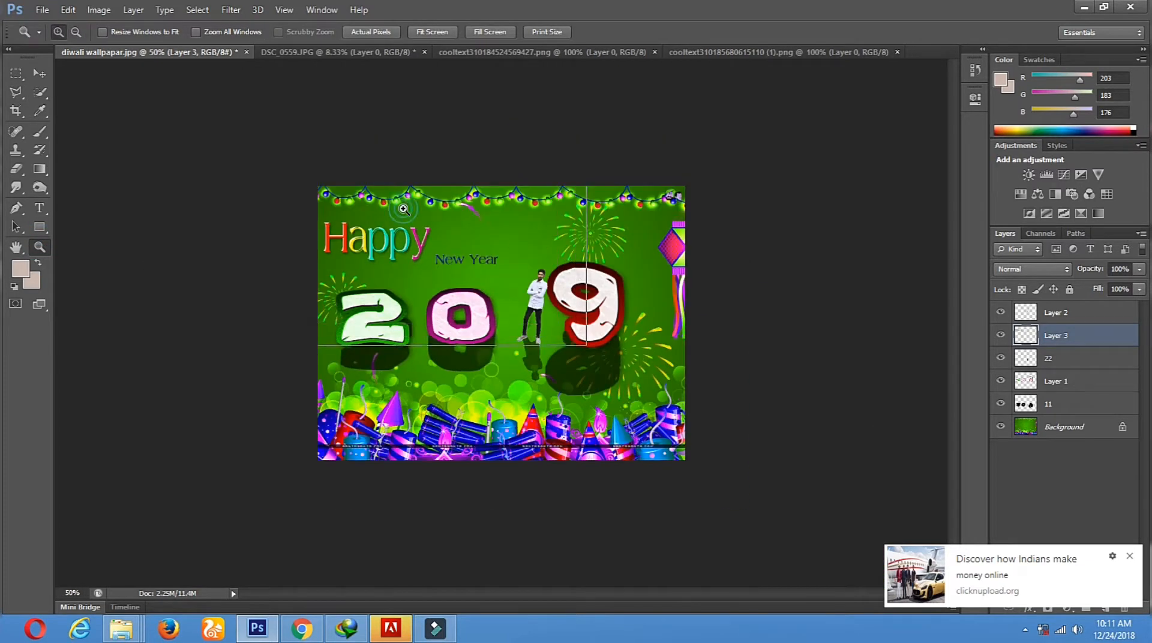
left_click(402, 211)
left_click(430, 215)
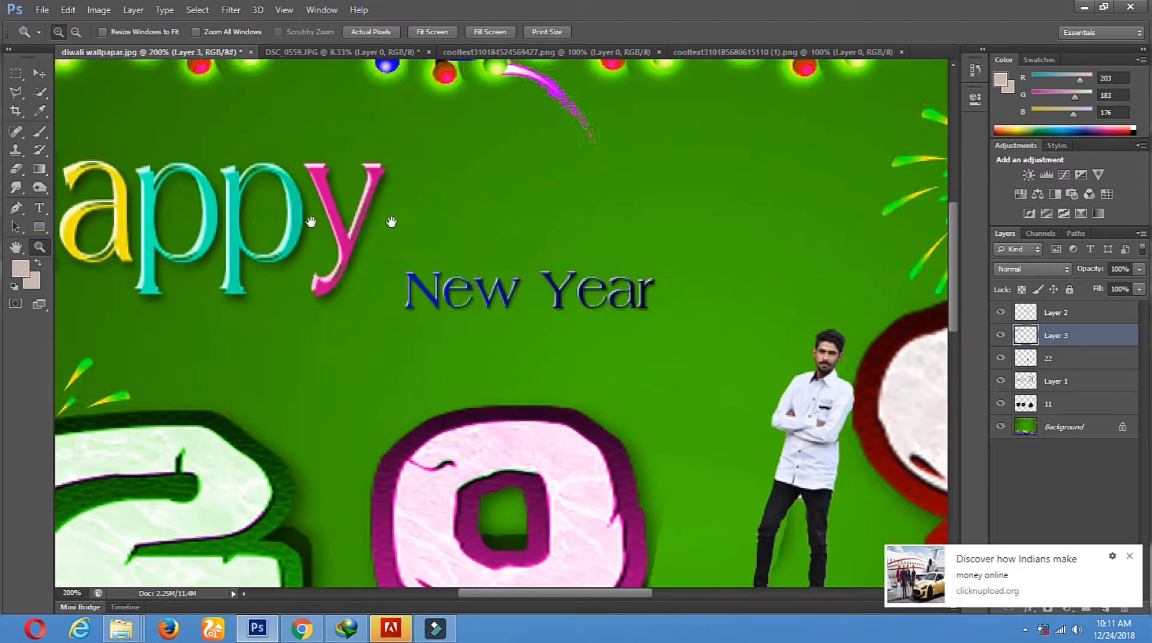
left_click_drag(311, 222, 415, 222)
left_click(16, 93)
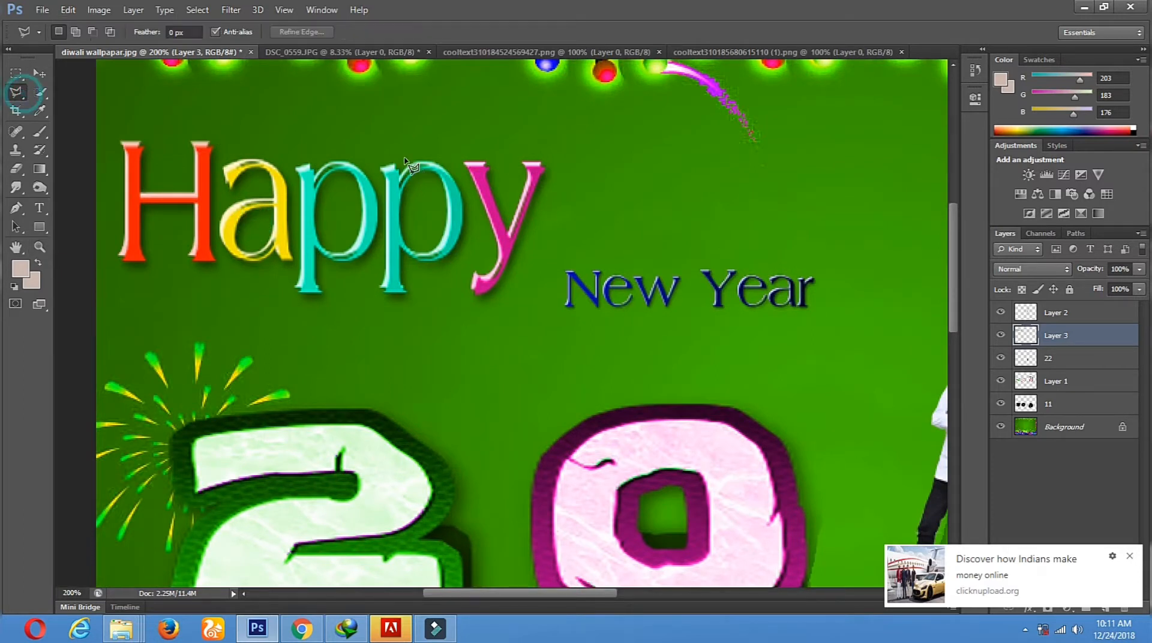
left_click(377, 139)
left_click(371, 291)
left_click(399, 320)
left_click(479, 249)
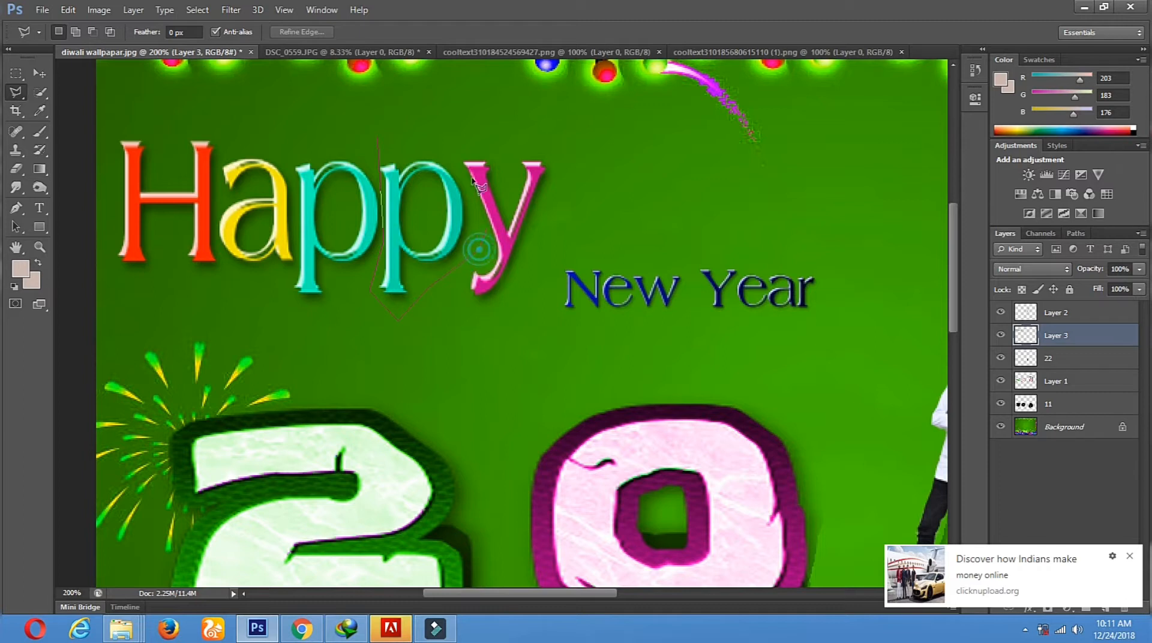
double_click(426, 116)
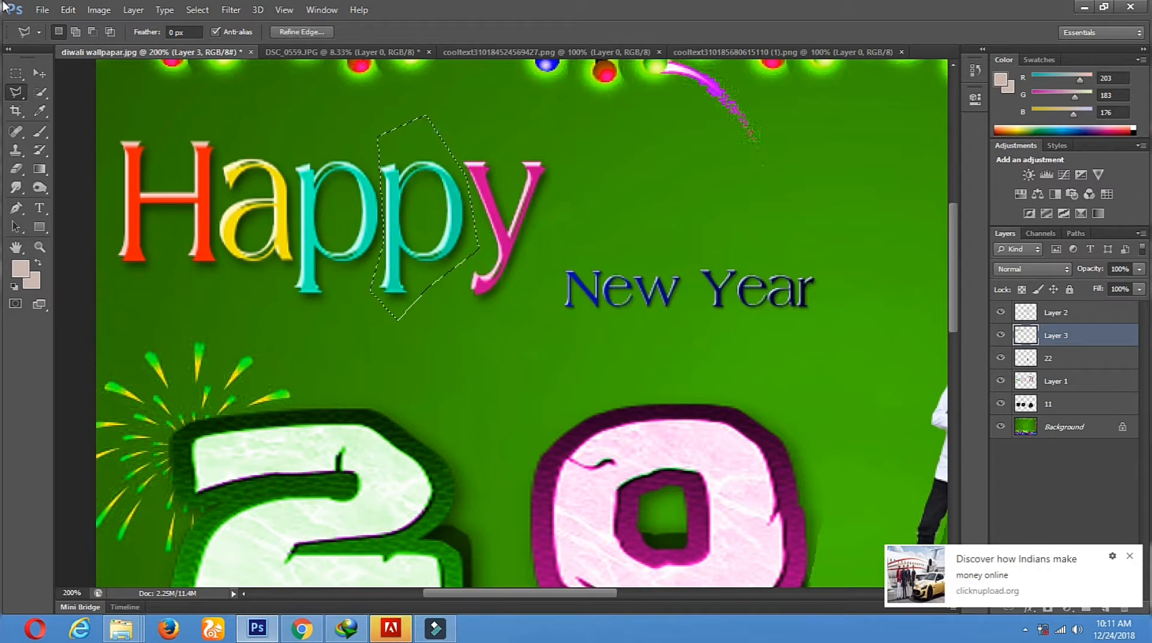
left_click(99, 10)
mouse_move(120, 45)
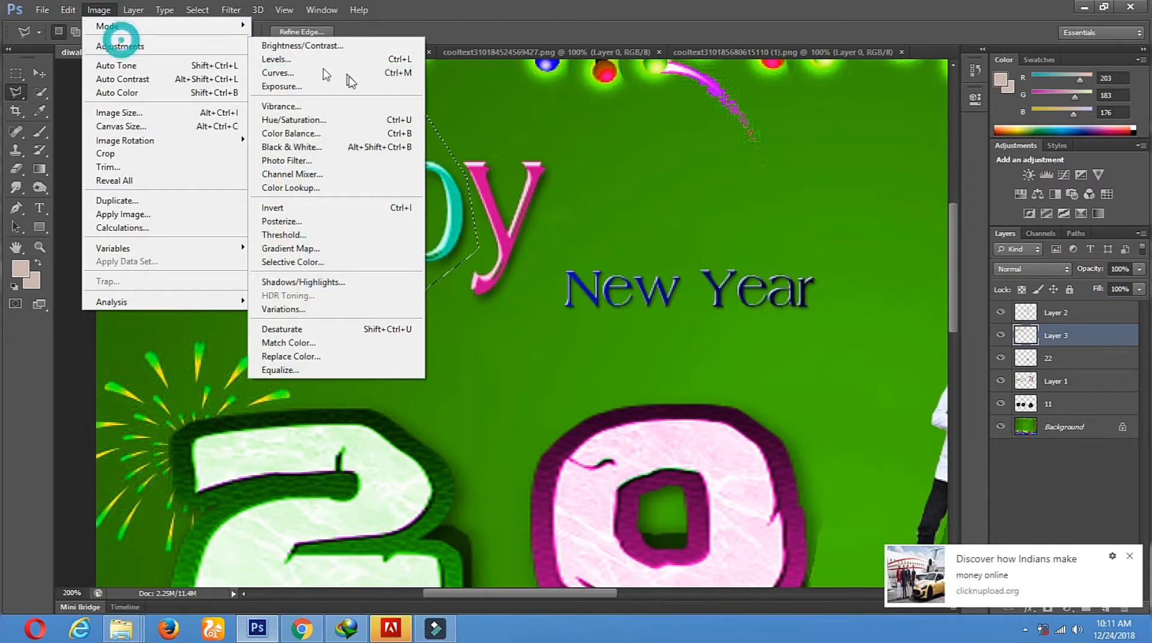
left_click(282, 118)
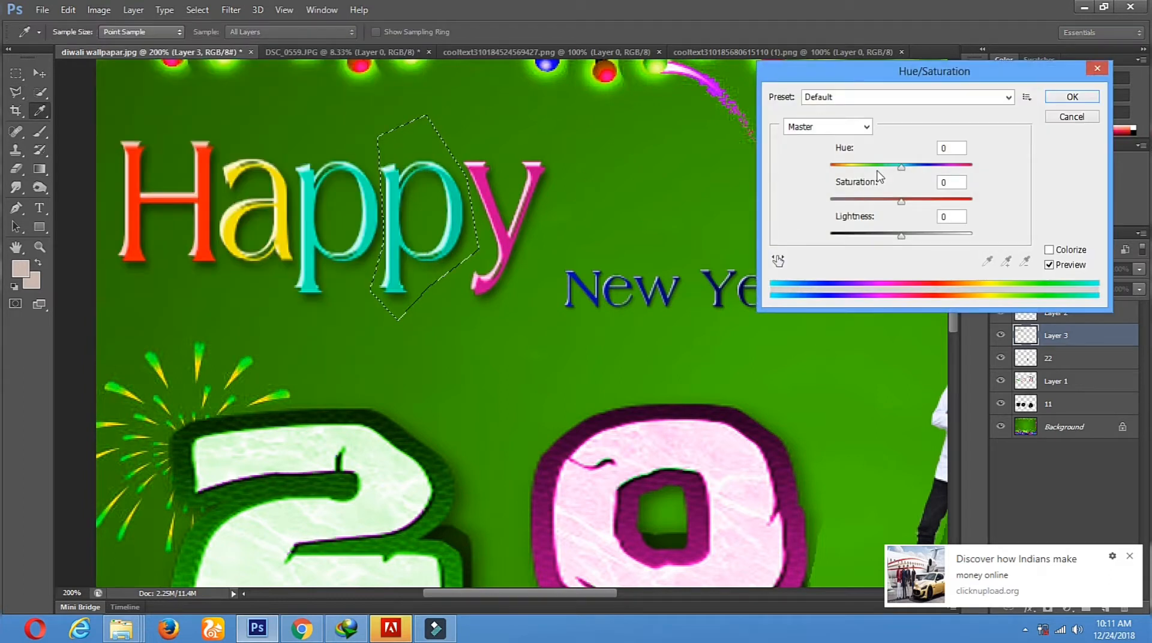
left_click(874, 168)
mouse_move(876, 170)
left_mouse_down()
mouse_move(857, 174)
mouse_move(976, 173)
mouse_move(885, 173)
left_mouse_up()
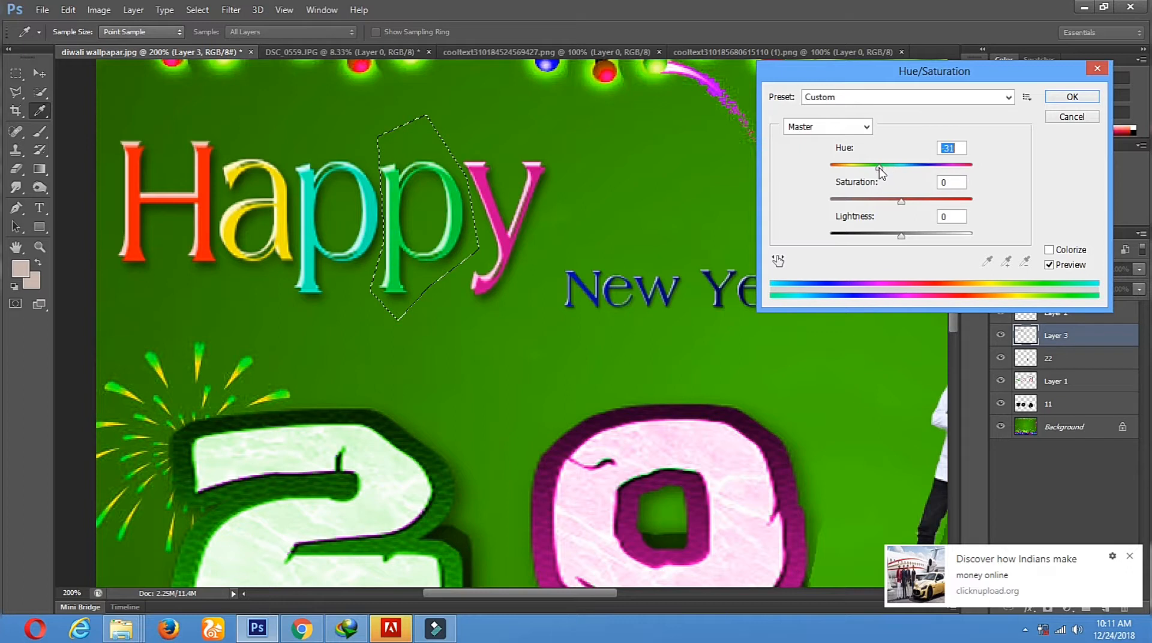
left_click(1070, 100)
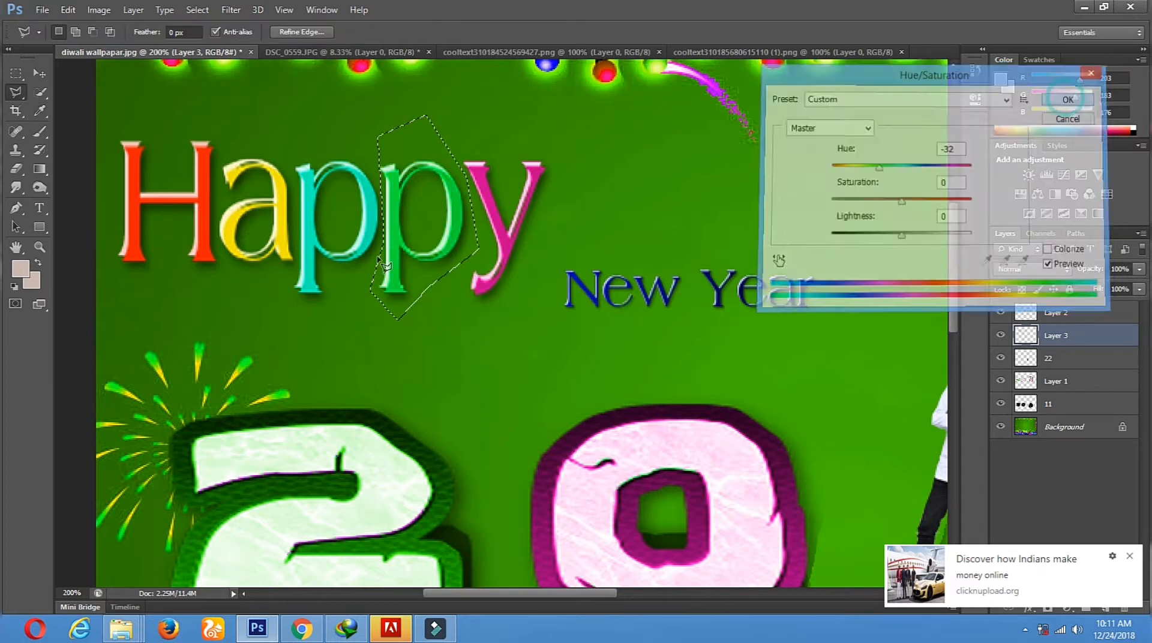
Outline the letter "N" of "New" with the Polygonal Lasso and recolour it yellow using a hue of +180 and a saturation of +100.
left_click(16, 92)
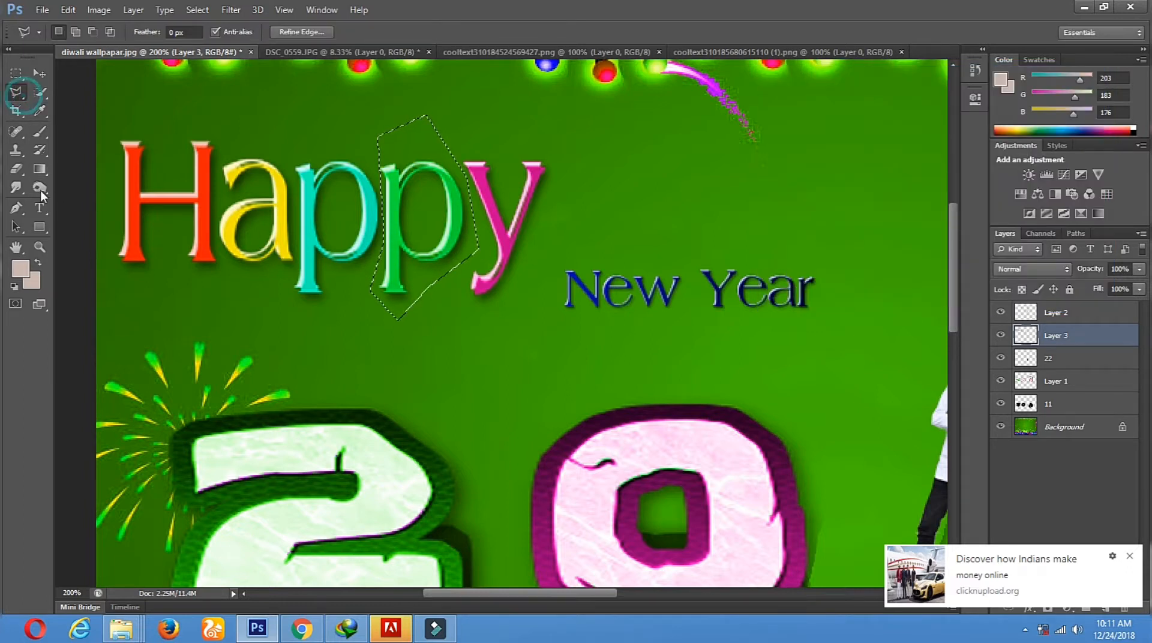
left_click(36, 249)
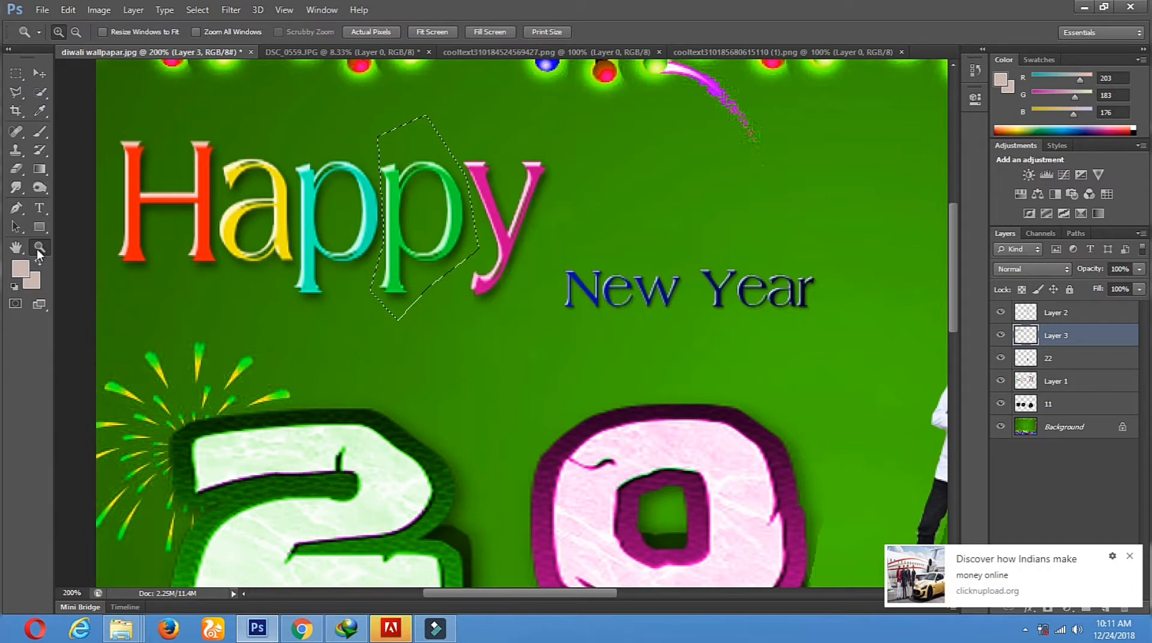
left_click(426, 303, "alt")
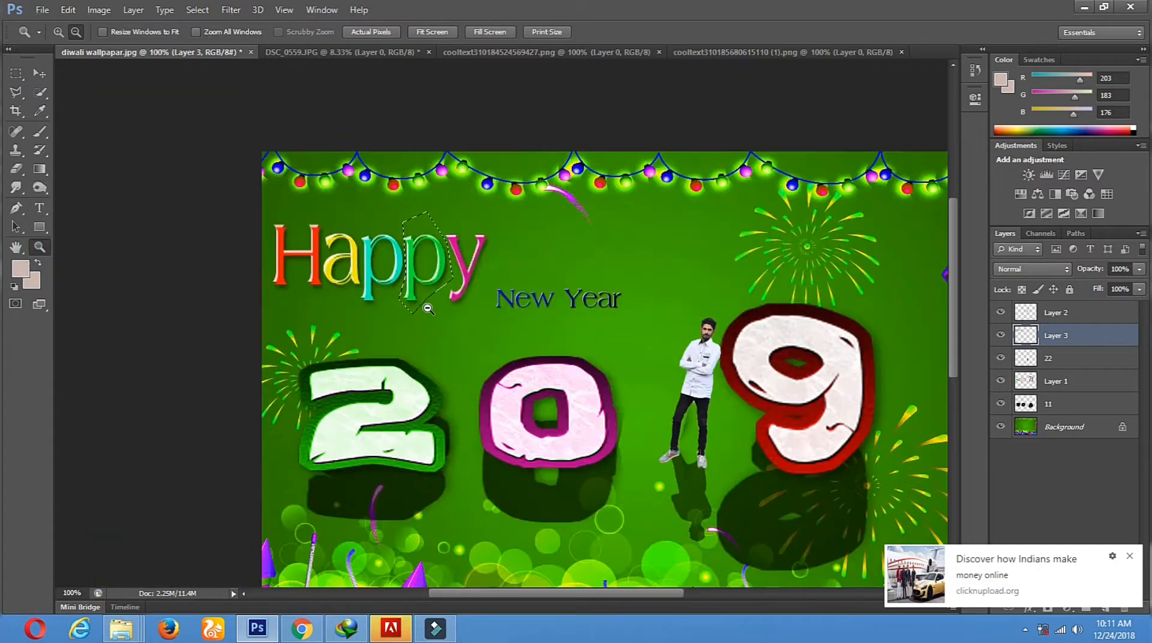
left_click(562, 296)
left_click(542, 282)
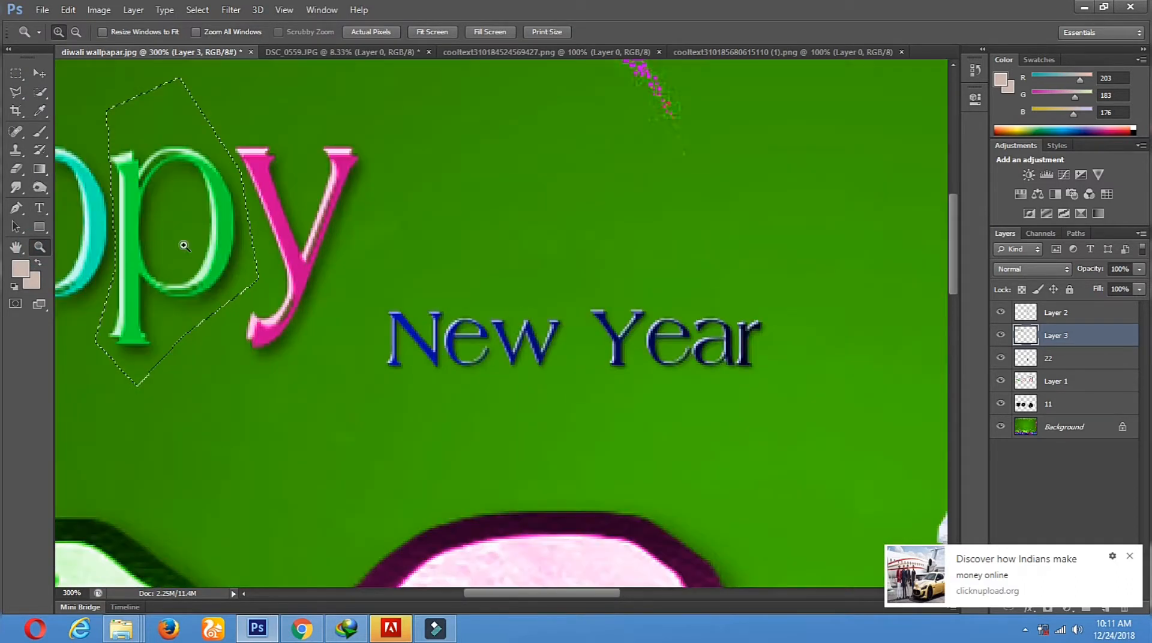
key("l")
left_click(497, 252)
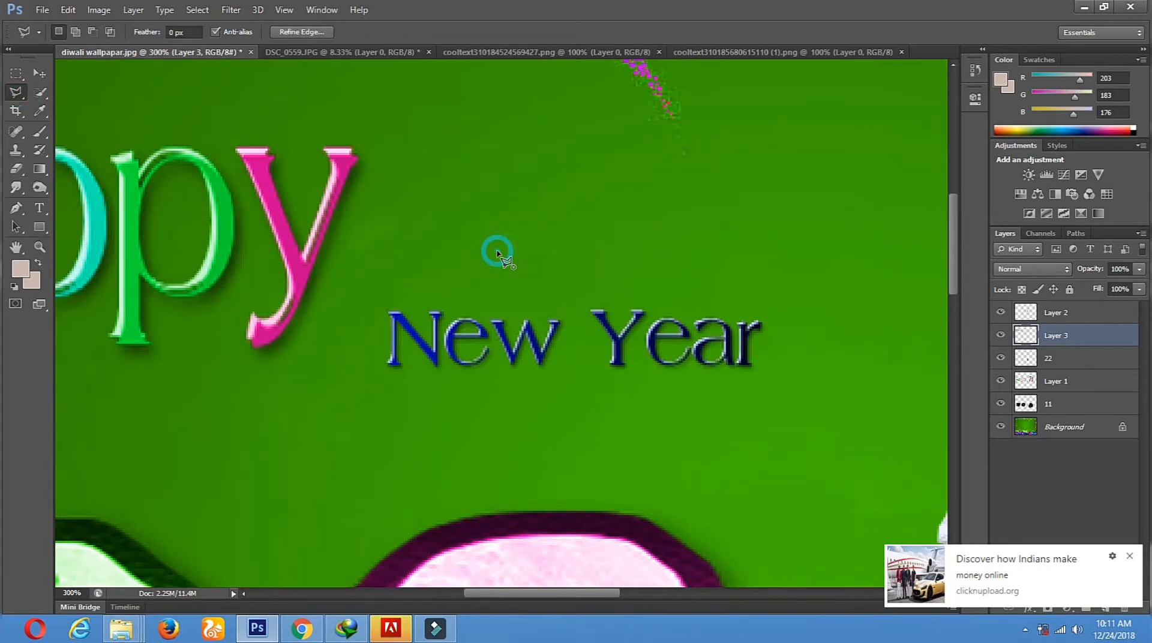
left_click(443, 325)
left_click(442, 373)
left_click(409, 392)
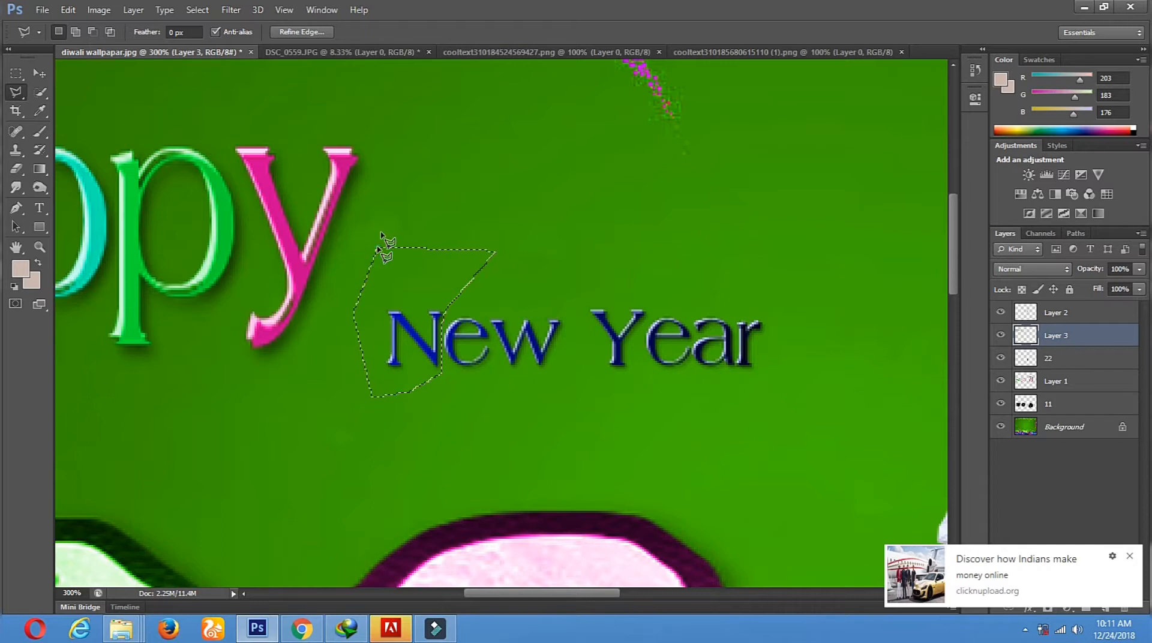
left_click(99, 10)
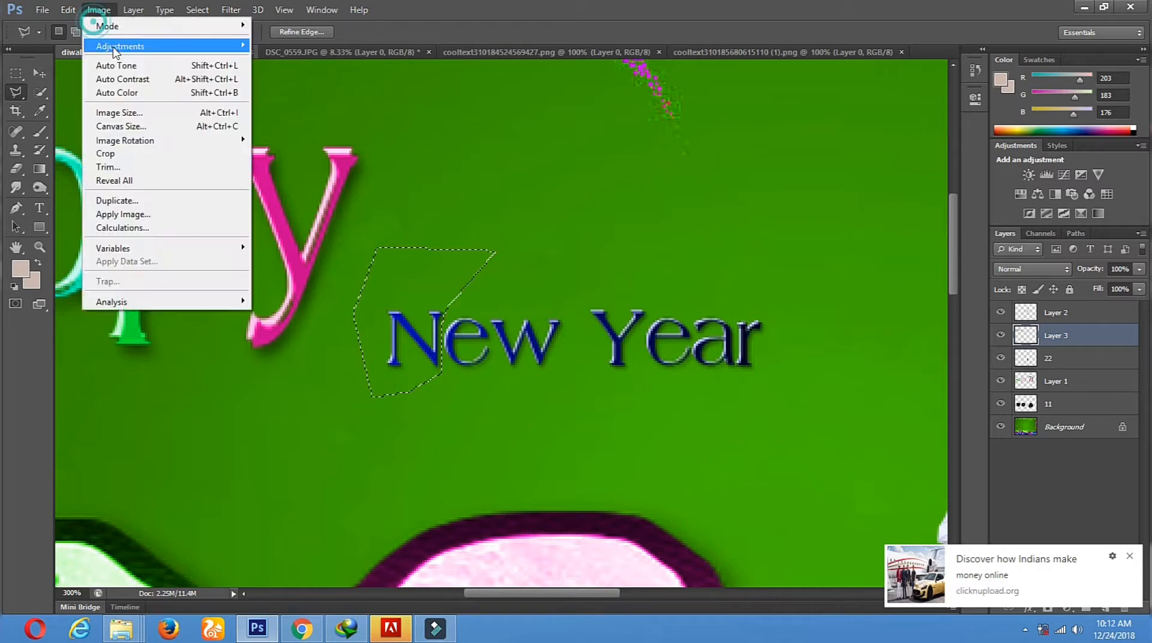
mouse_move(120, 46)
left_click(351, 120)
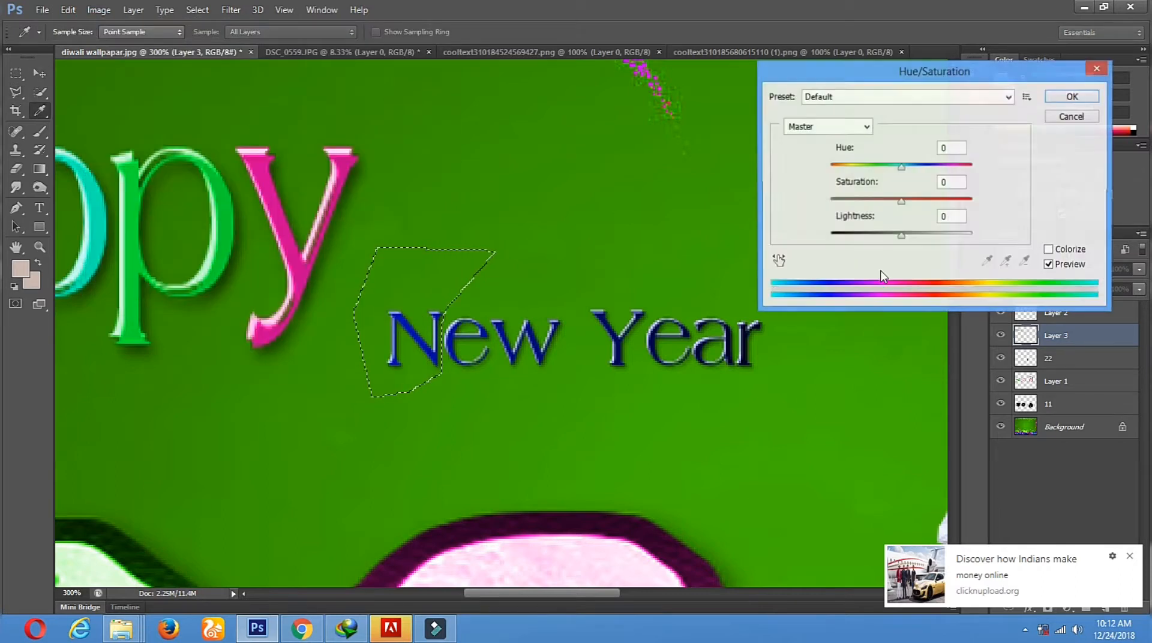
left_click_drag(1013, 172, 1072, 170)
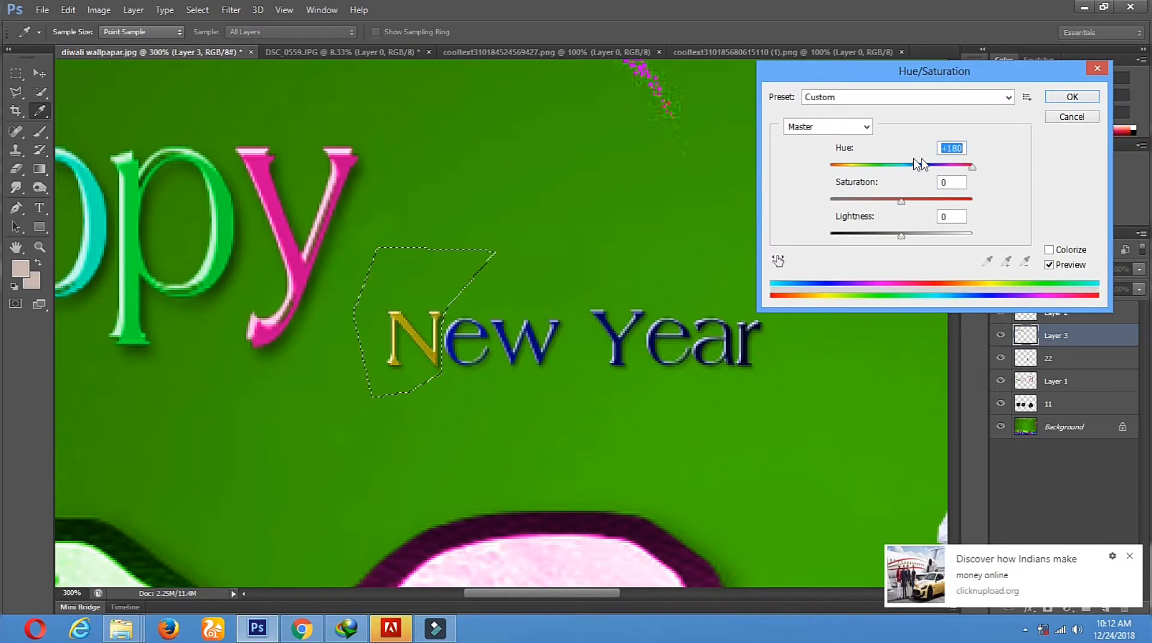
left_click_drag(909, 167, 989, 181)
type("180")
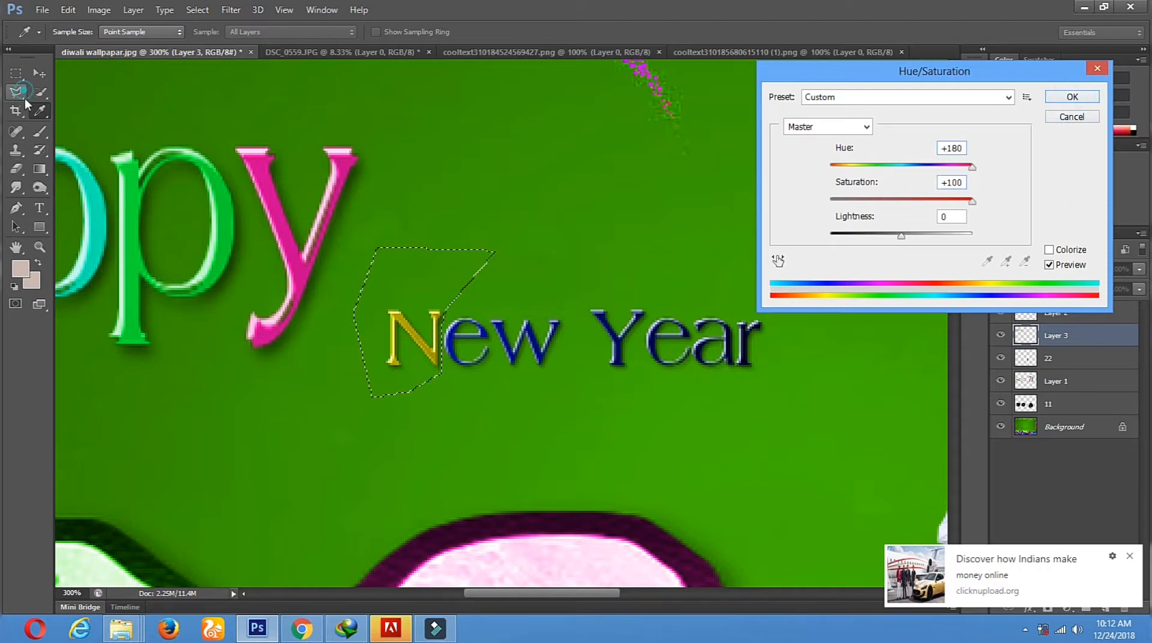
left_click(1082, 97)
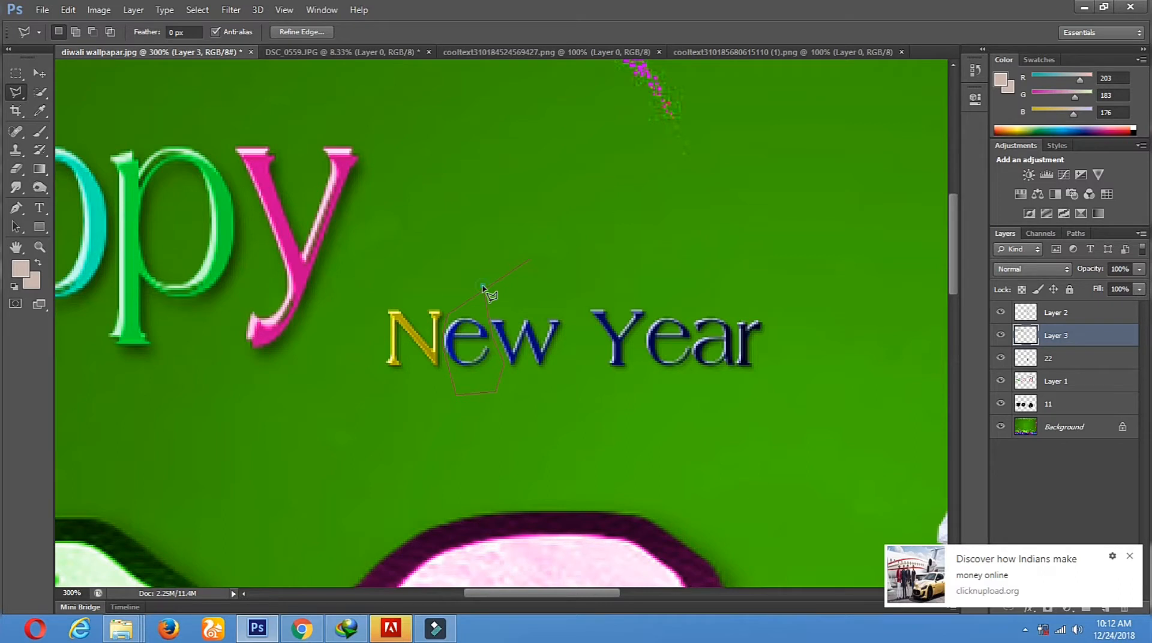
Recolour the outlined letter "e" of "New" purple using a hue of +41 and a saturation of +92.
left_click(98, 12)
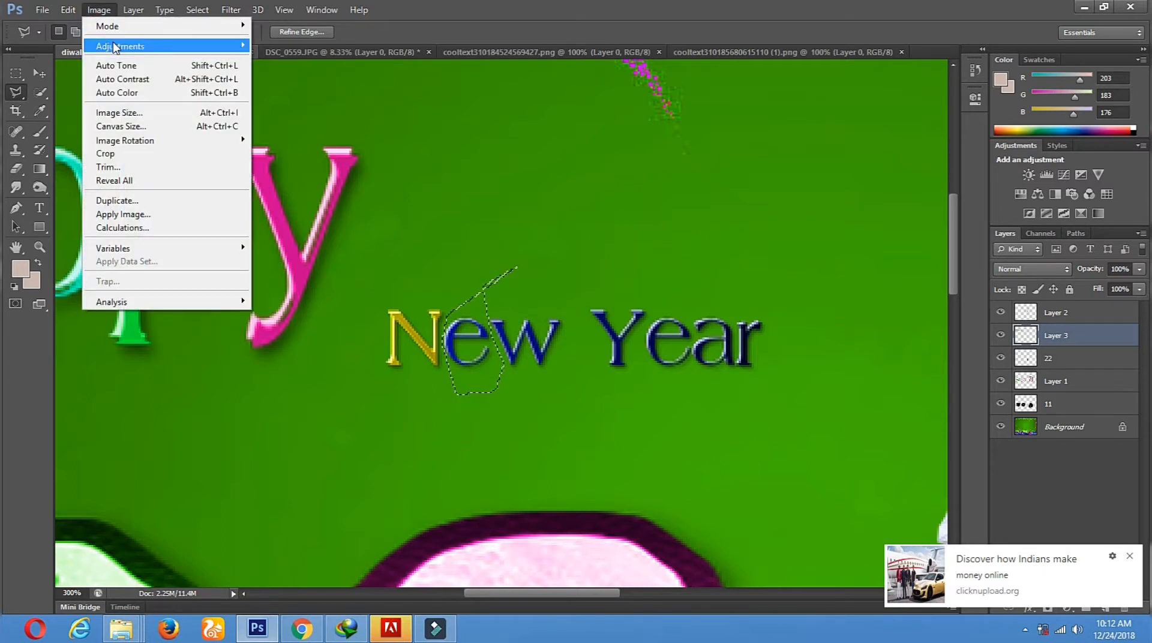
mouse_move(113, 44)
left_click(337, 118)
left_click_drag(901, 167, 852, 168)
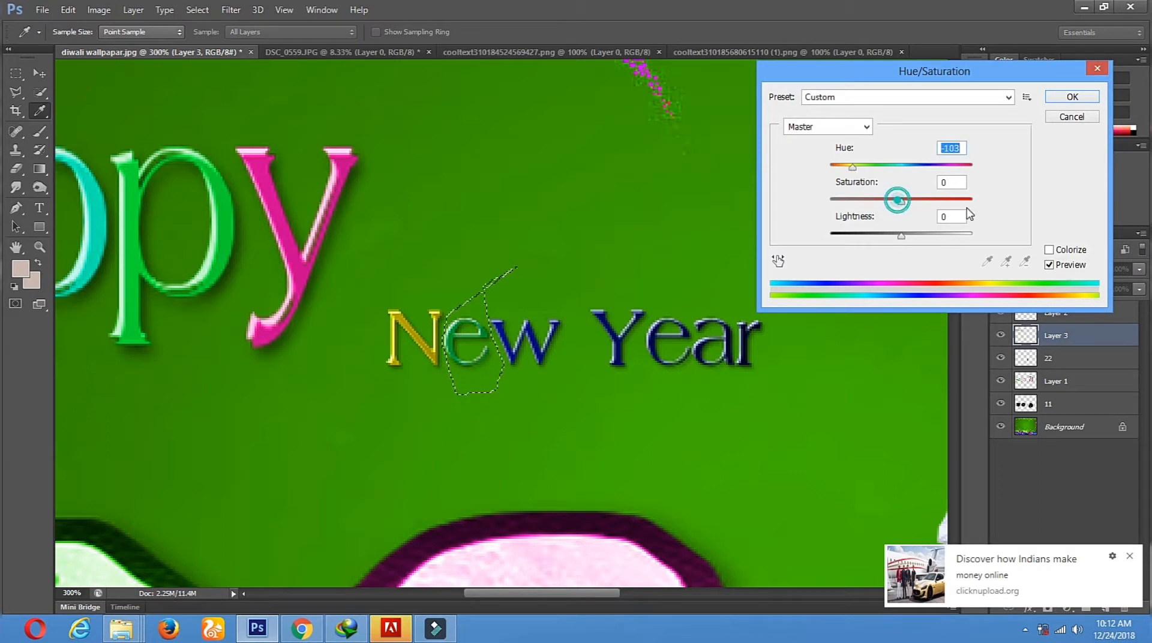
left_click_drag(901, 201, 967, 202)
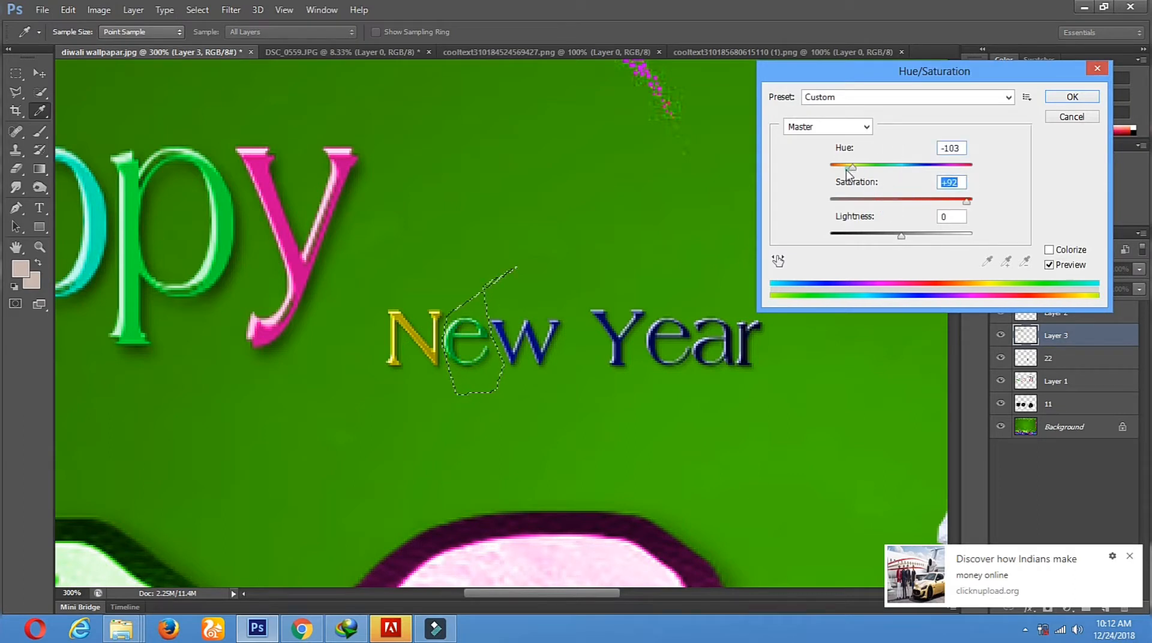
left_click_drag(847, 169, 837, 171)
left_click_drag(919, 166, 932, 167)
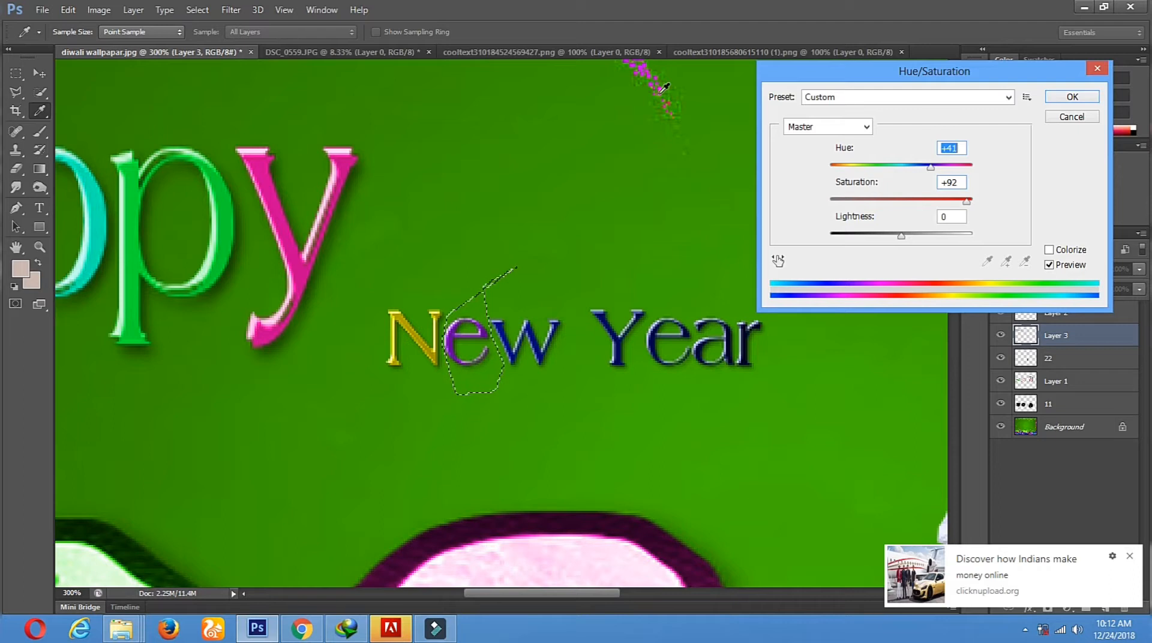
left_click(1071, 98)
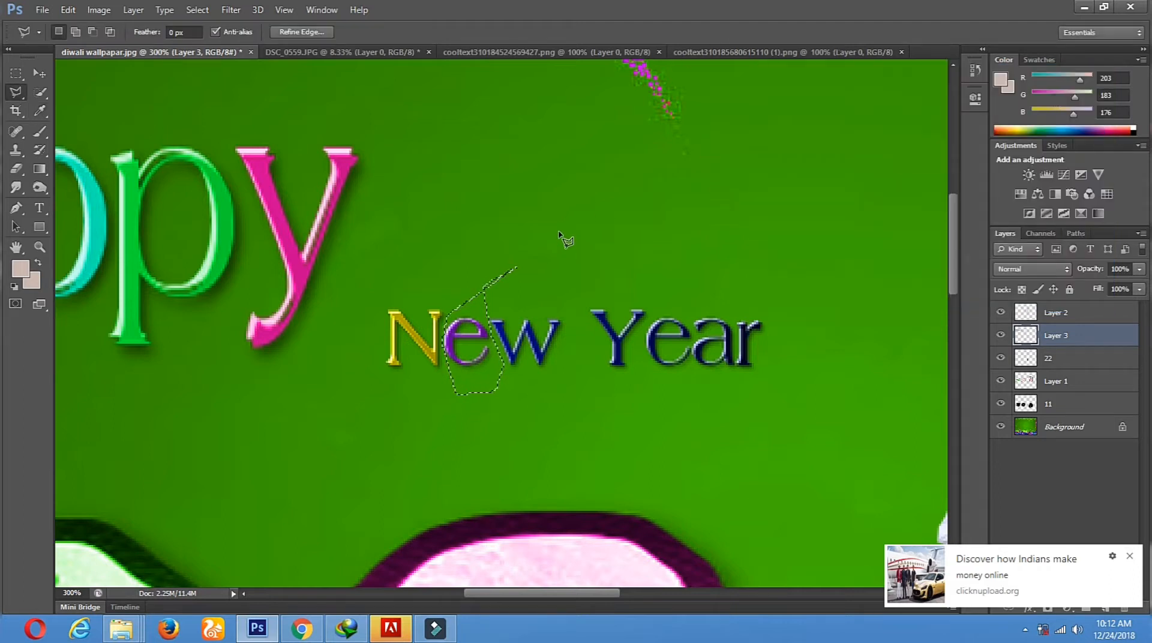
Outline the letter "w" of "New" and recolour it cyan with a hue of -66, saturation of +100 and lightness of +32.
left_click(553, 224)
left_click(595, 389)
double_click(581, 322)
left_click(110, 10)
mouse_move(120, 46)
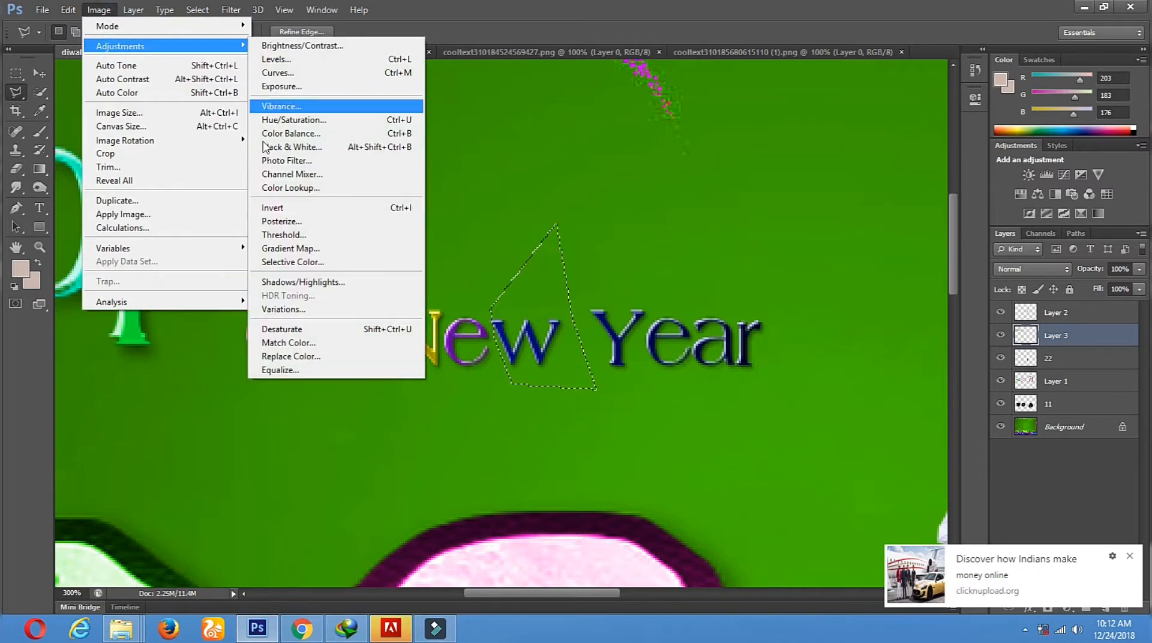
left_click(310, 119)
left_click_drag(871, 165, 801, 167)
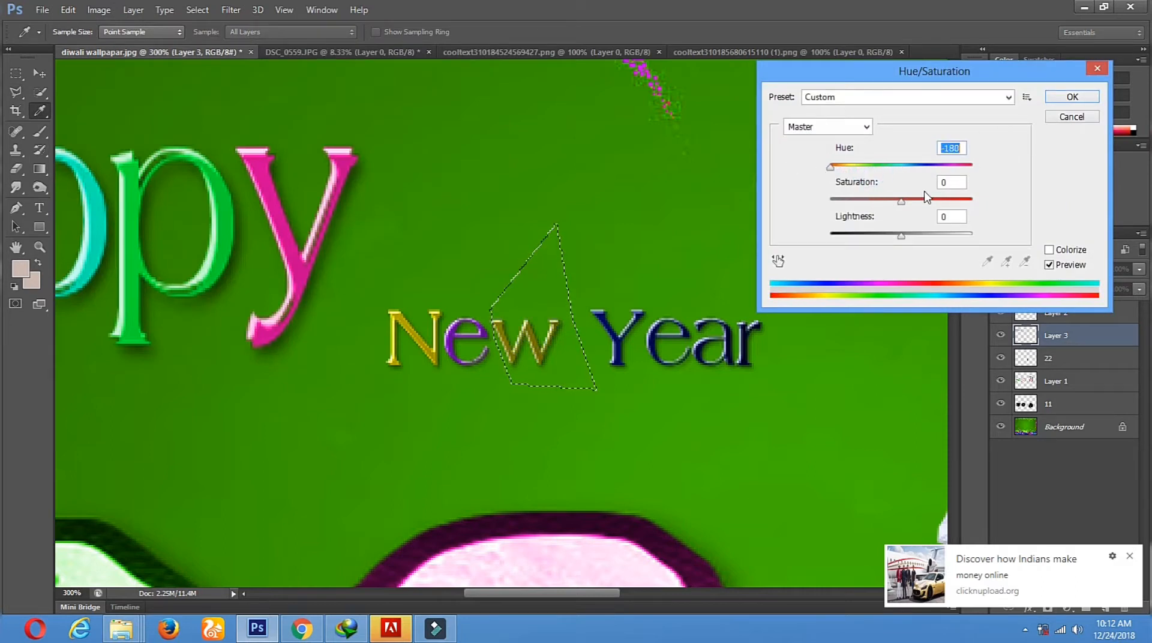
left_click_drag(921, 200, 974, 202)
mouse_move(902, 236)
left_mouse_down()
mouse_move(972, 236)
mouse_move(851, 237)
mouse_move(957, 239)
mouse_move(922, 243)
left_mouse_up()
left_click_drag(830, 167, 864, 172)
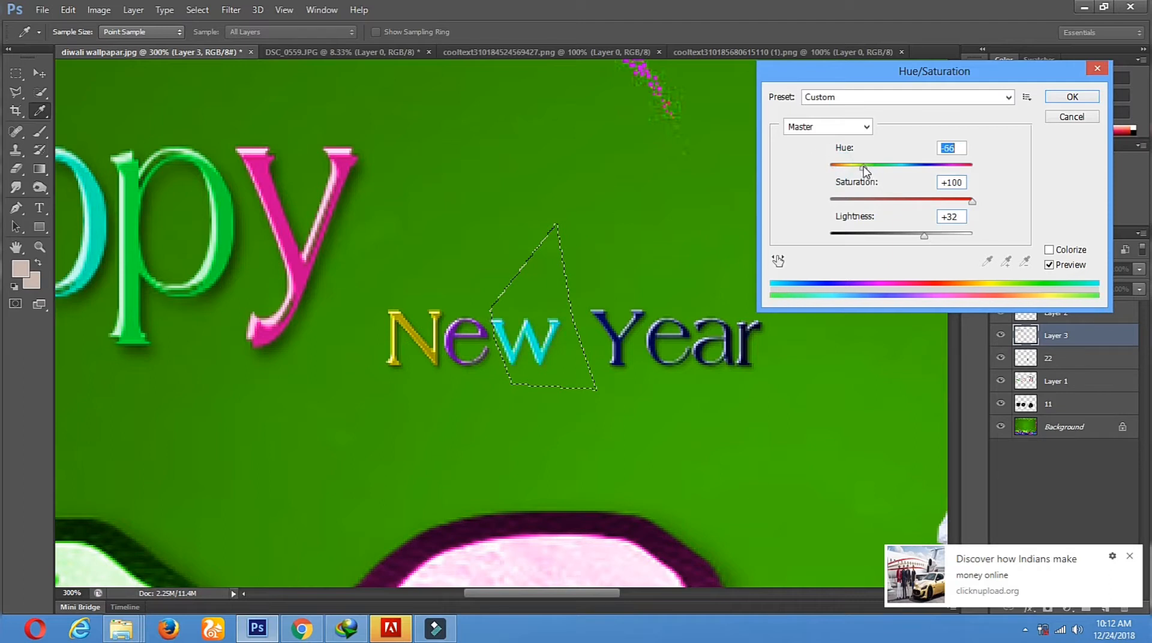
left_click(1059, 97)
Outline the letter "Y" of "Year" with a closed Polygonal Lasso selection.
left_click(565, 293)
left_click(600, 402)
left_click(636, 402)
left_click(638, 338)
left_click(669, 281)
left_click(682, 200)
left_click(630, 219)
left_click(566, 293)
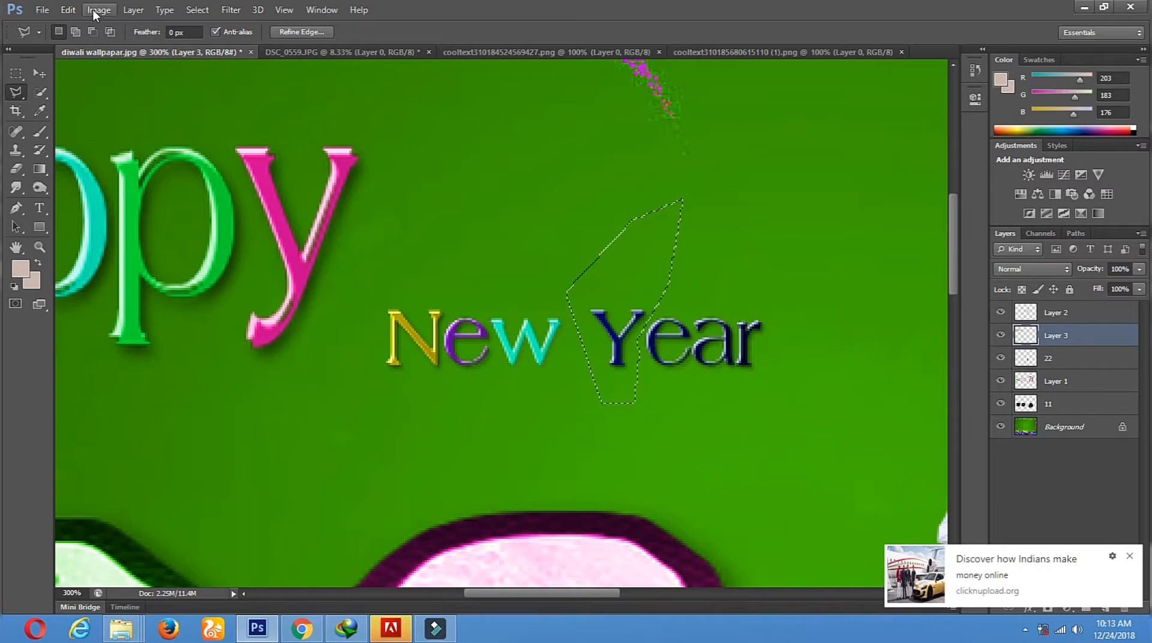
Recolour the outlined "Y" bright blue using Hue/Saturation with a saturation of +100 and a lightness of +15.
left_click(96, 10)
mouse_move(120, 46)
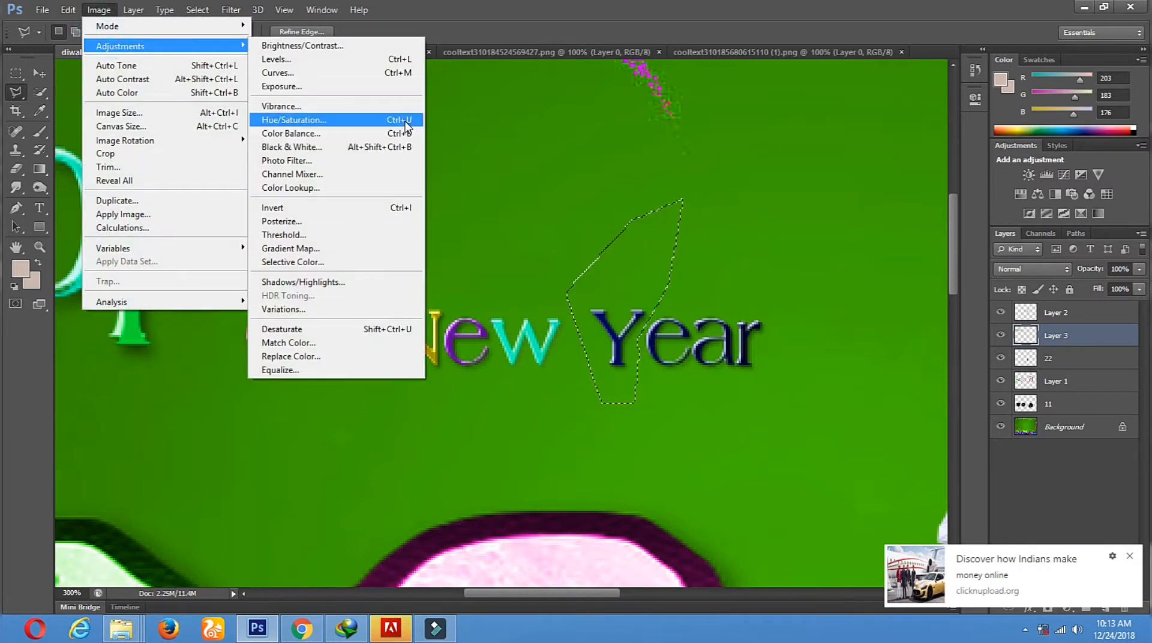
left_click(406, 121)
left_click_drag(900, 166, 945, 200)
left_click_drag(902, 235, 929, 237)
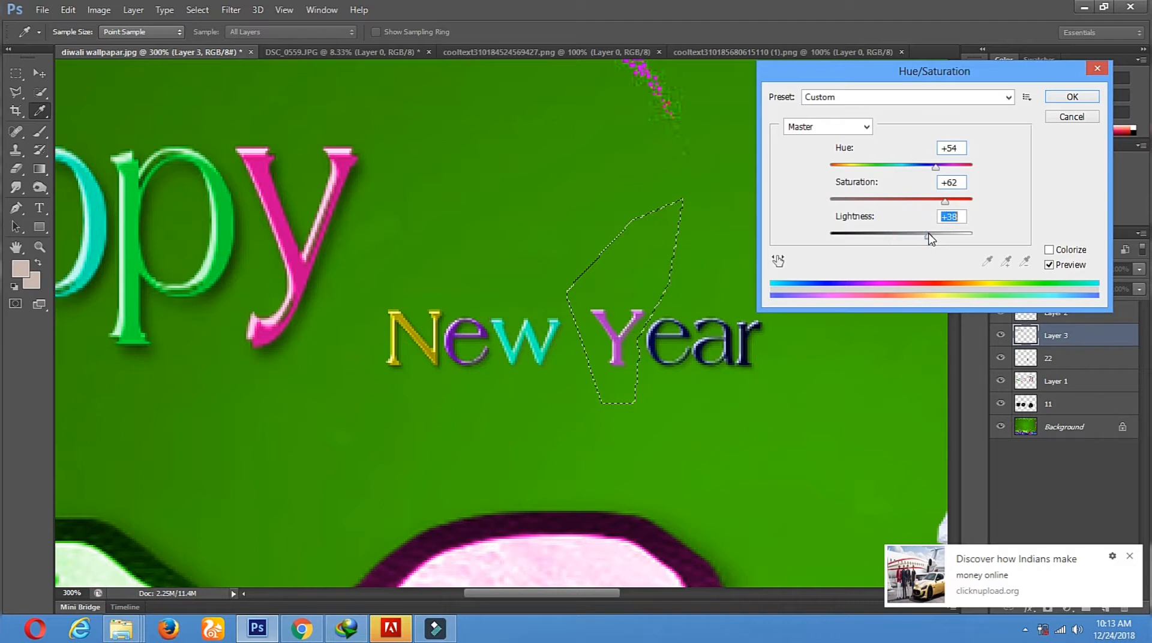
left_click_drag(935, 166, 809, 174)
left_click(889, 236)
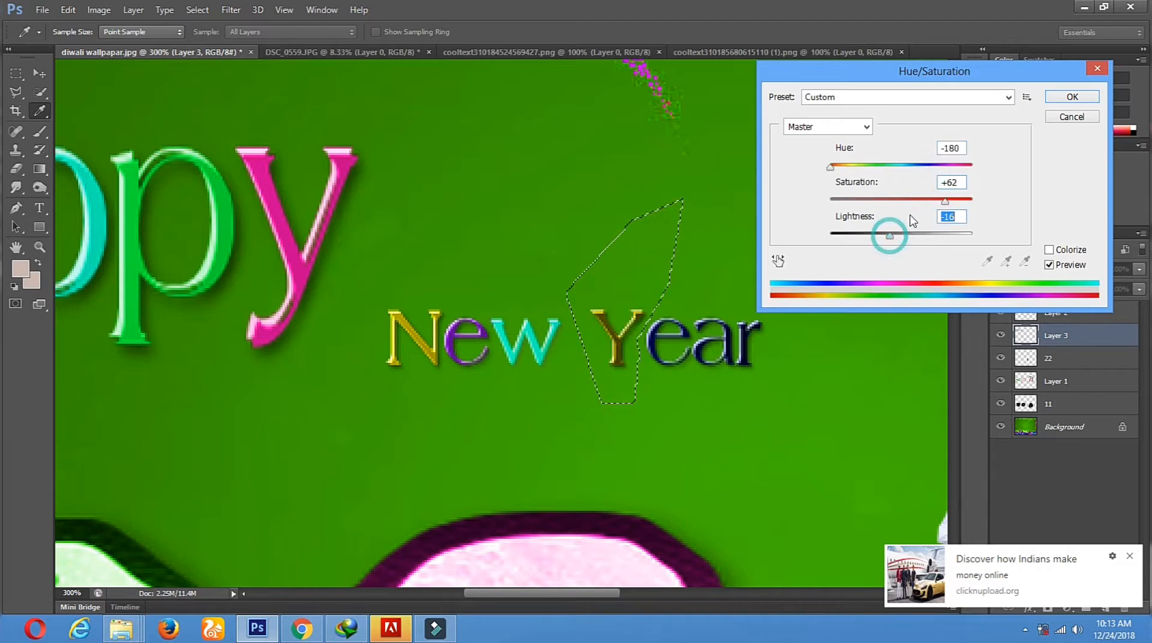
left_click_drag(890, 235, 912, 235)
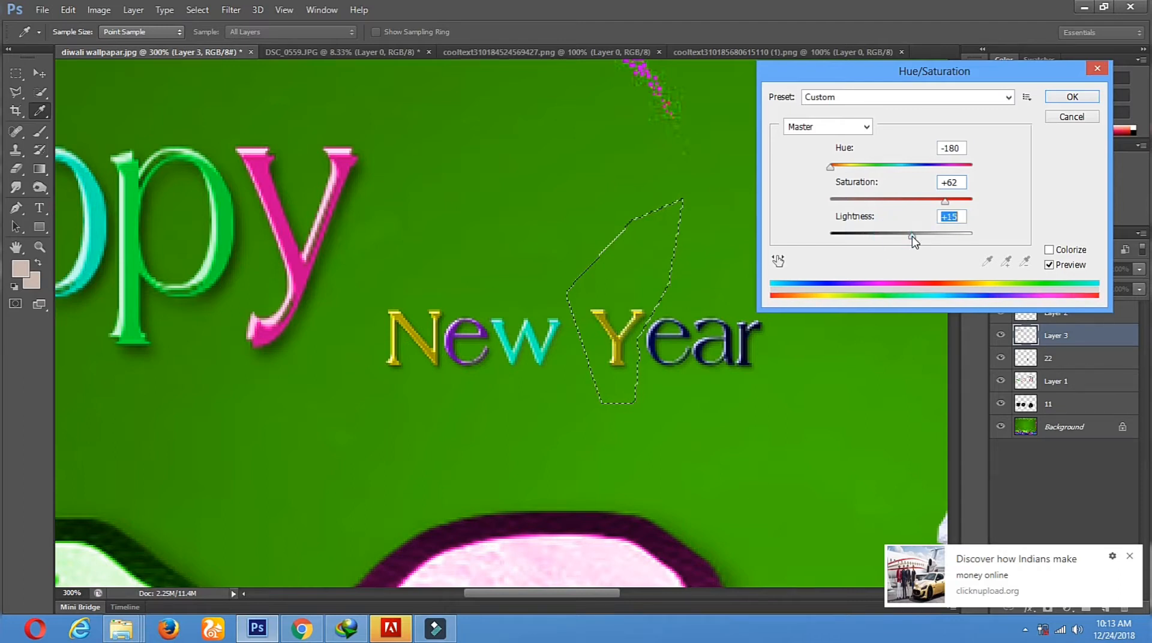
left_click_drag(944, 201, 976, 204)
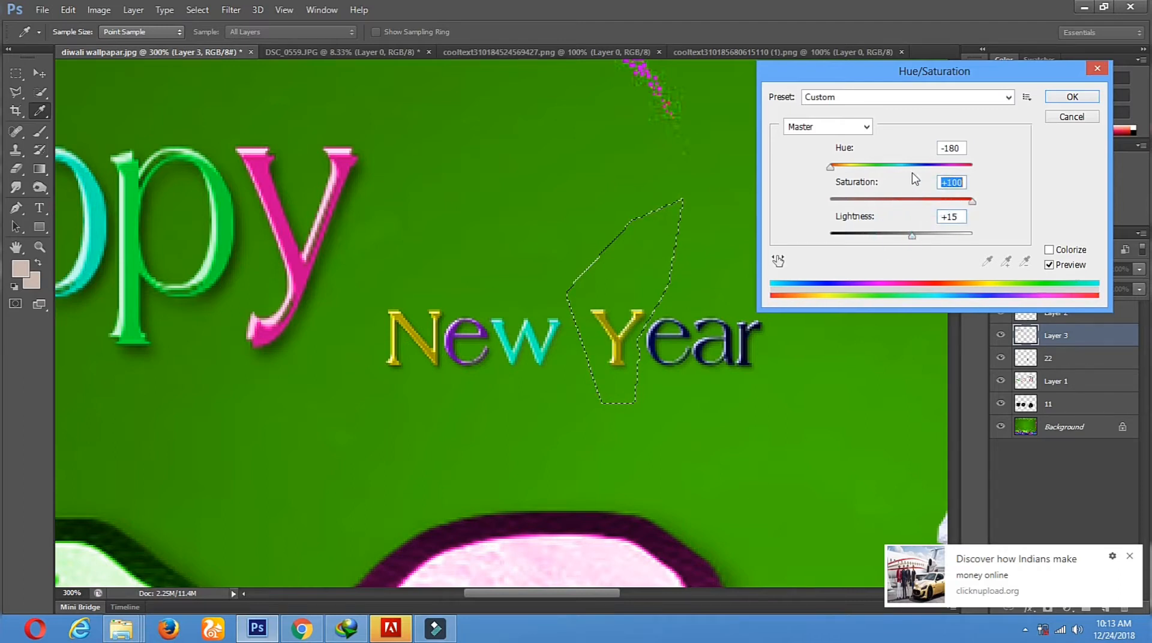
left_click_drag(866, 174, 904, 170)
left_click(1062, 97)
Outline the letter "e" of "Year", recolour it red using Hue/Saturation with a lightness of +22, and deselect it.
key("l")
left_click(759, 185)
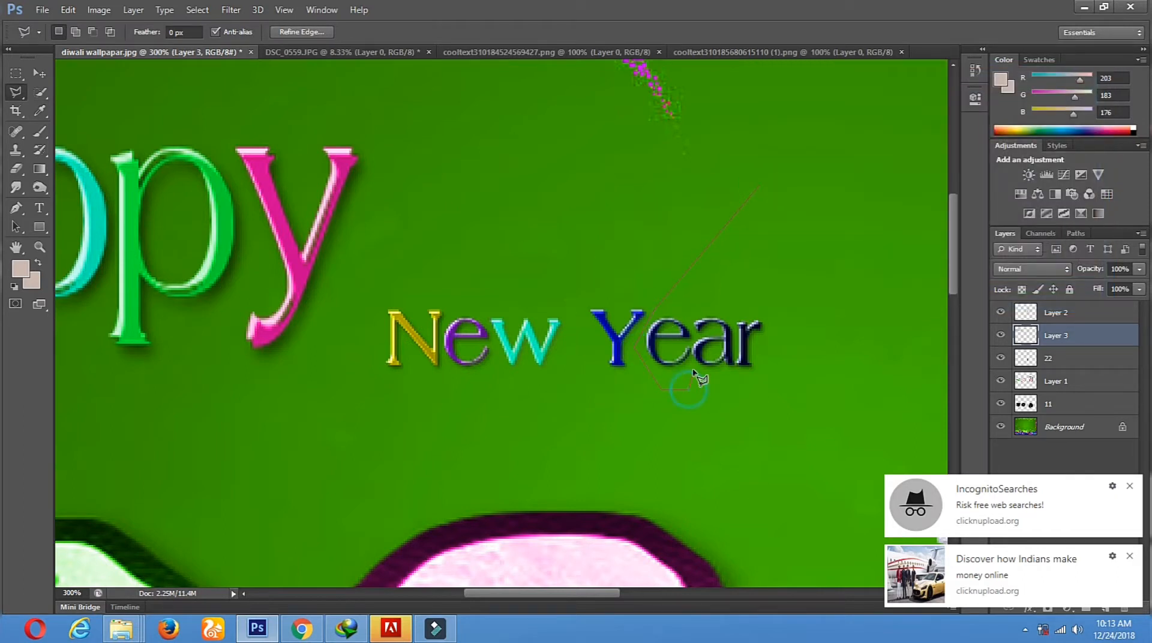
double_click(691, 277)
left_click(96, 10)
mouse_move(119, 55)
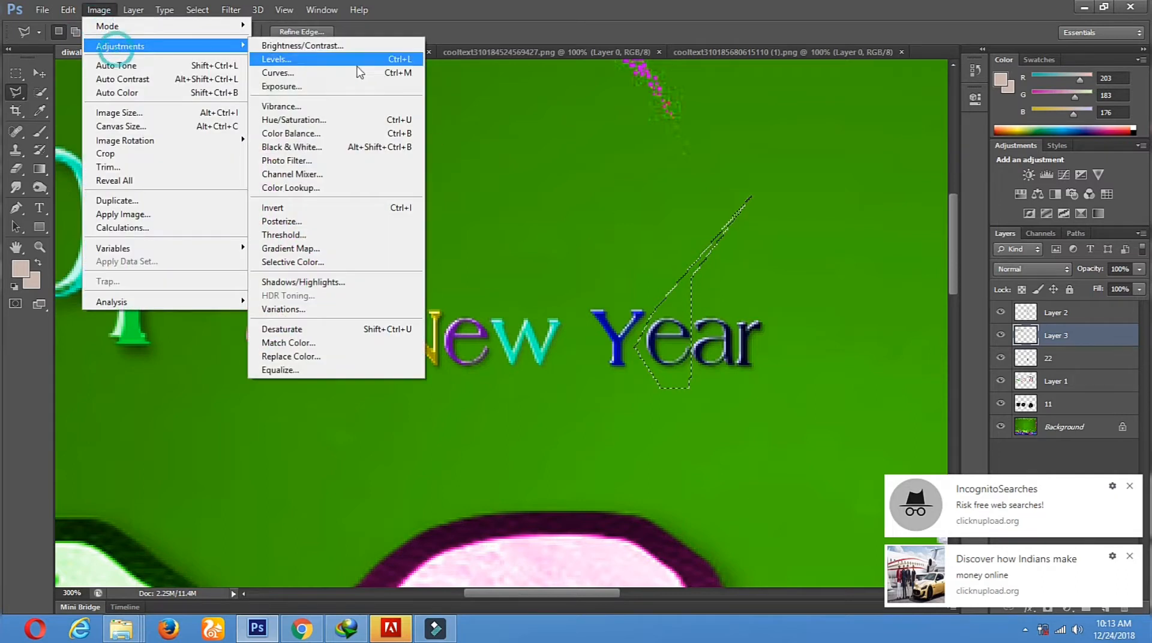
left_click(367, 118)
left_click_drag(901, 166, 806, 171)
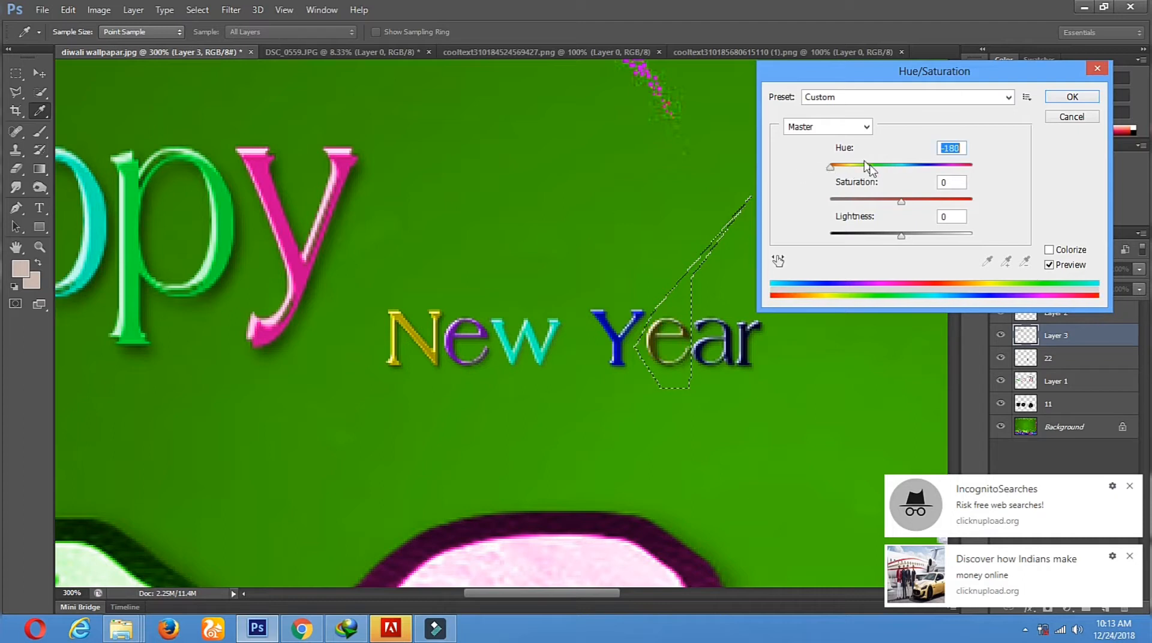
left_click_drag(901, 201, 972, 202)
left_click_drag(831, 168, 1004, 163)
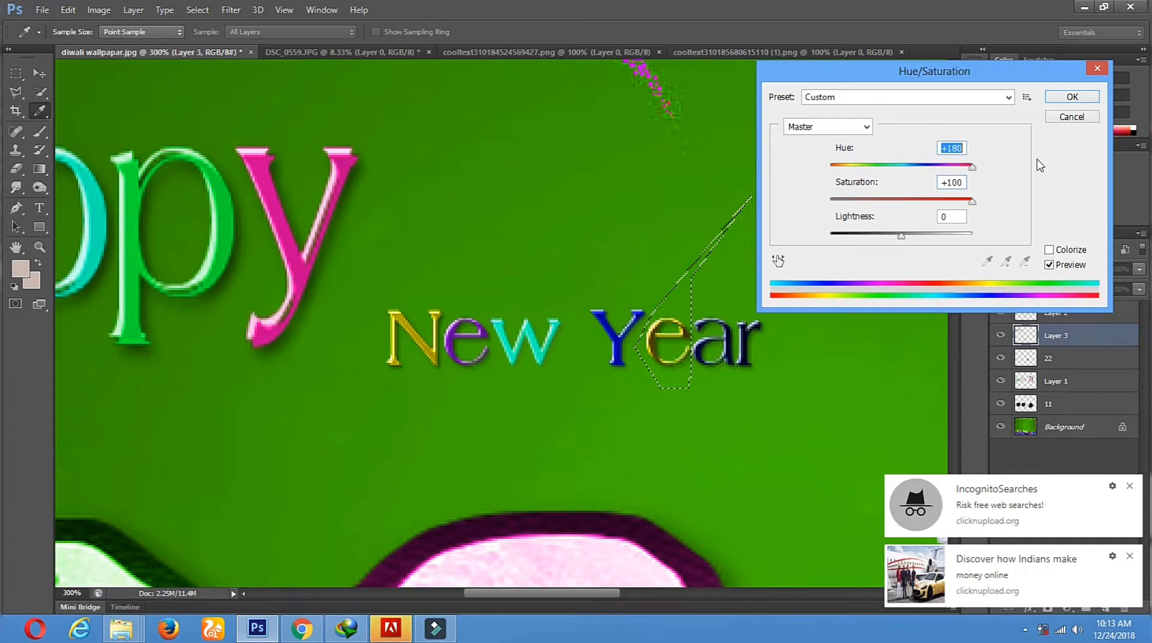
left_click(955, 202)
mouse_move(901, 235)
left_mouse_down()
mouse_move(940, 238)
mouse_move(848, 246)
mouse_move(918, 241)
left_mouse_up()
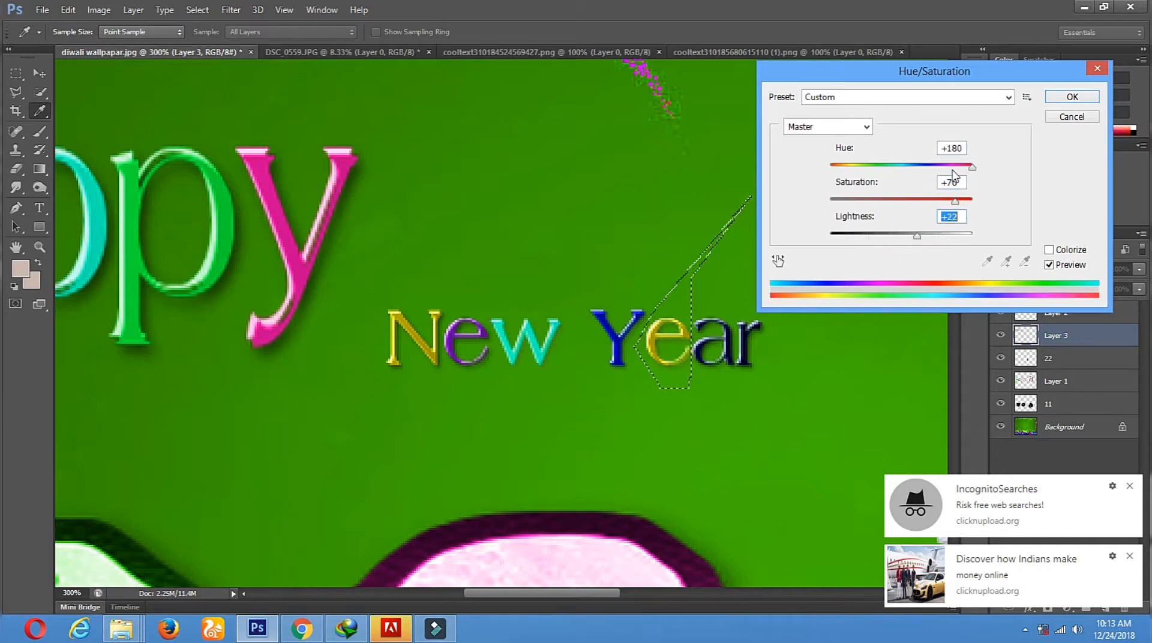
left_click_drag(972, 167, 957, 174)
left_click(1074, 96)
key("ctrl+d")
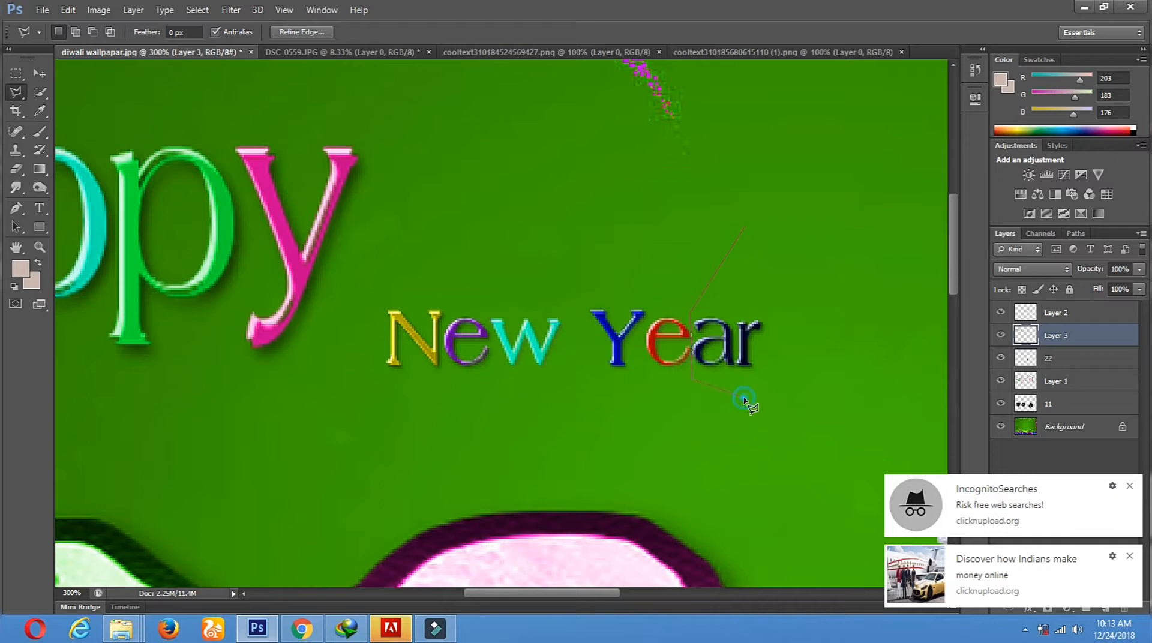
Outline the letter "a" of "Year" and recolour it green using a Hue/Saturation saturation of +100.
double_click(735, 279)
left_click(99, 10)
mouse_move(120, 46)
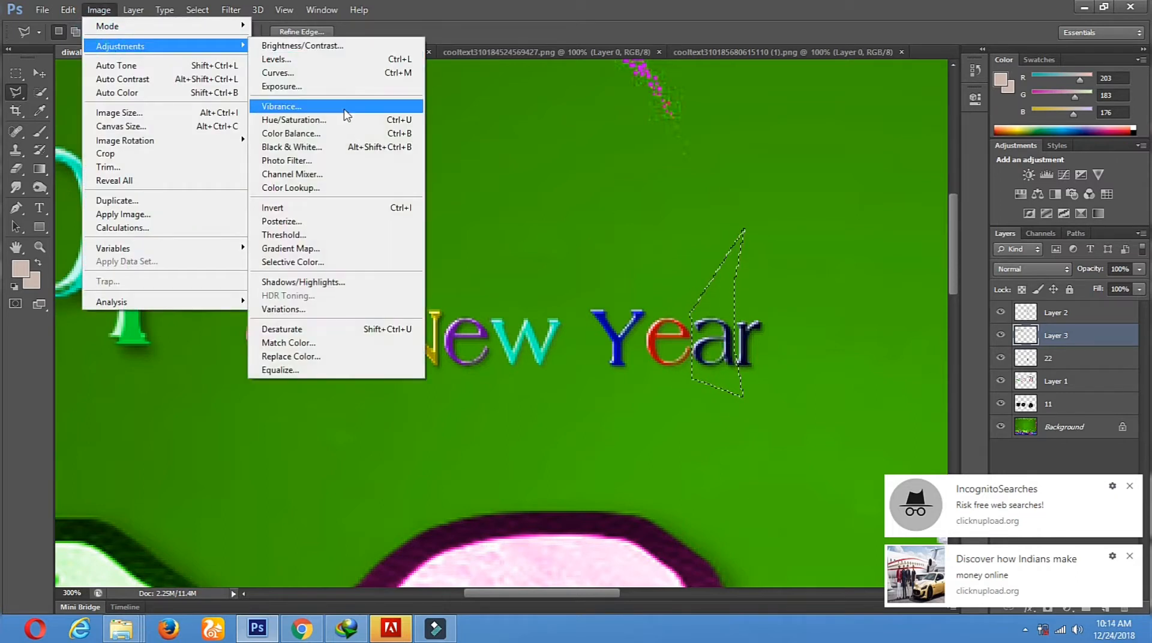
left_click(345, 121)
left_click_drag(901, 166, 822, 176)
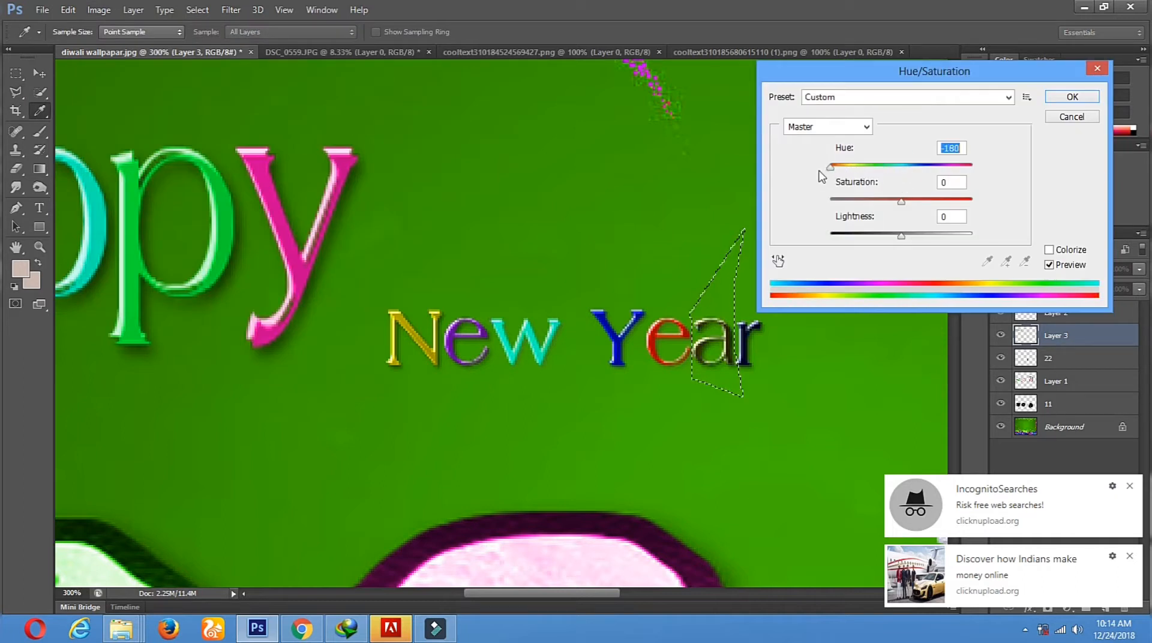
left_click_drag(901, 202, 972, 202)
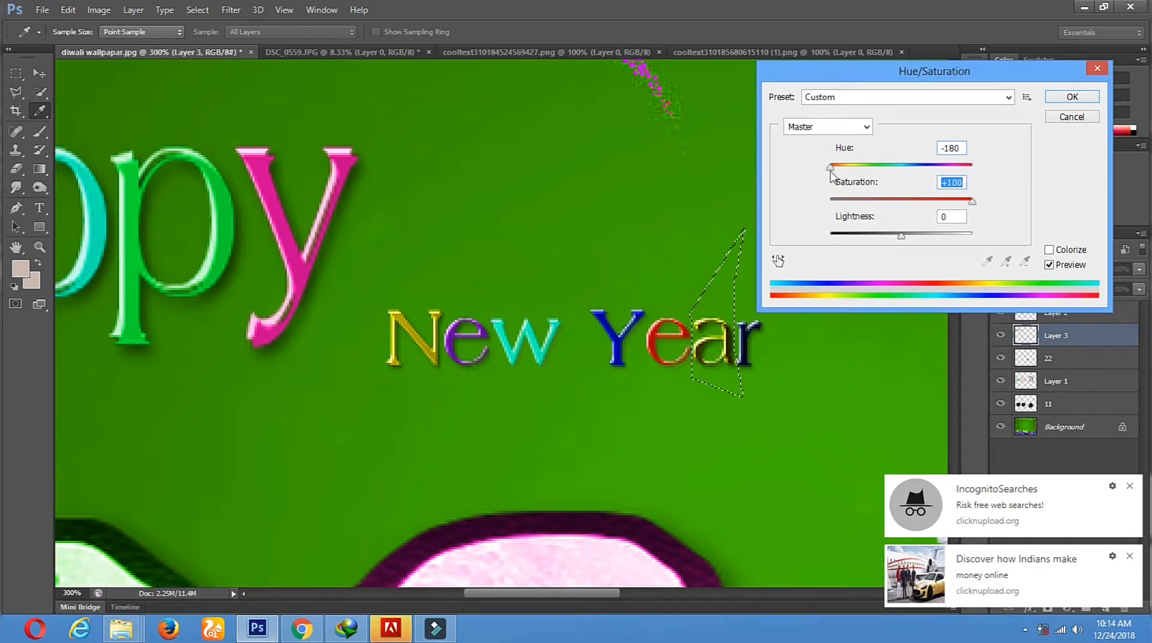
mouse_move(839, 168)
left_mouse_down()
mouse_move(995, 173)
mouse_move(835, 175)
mouse_move(846, 171)
left_mouse_up()
left_click(1072, 97)
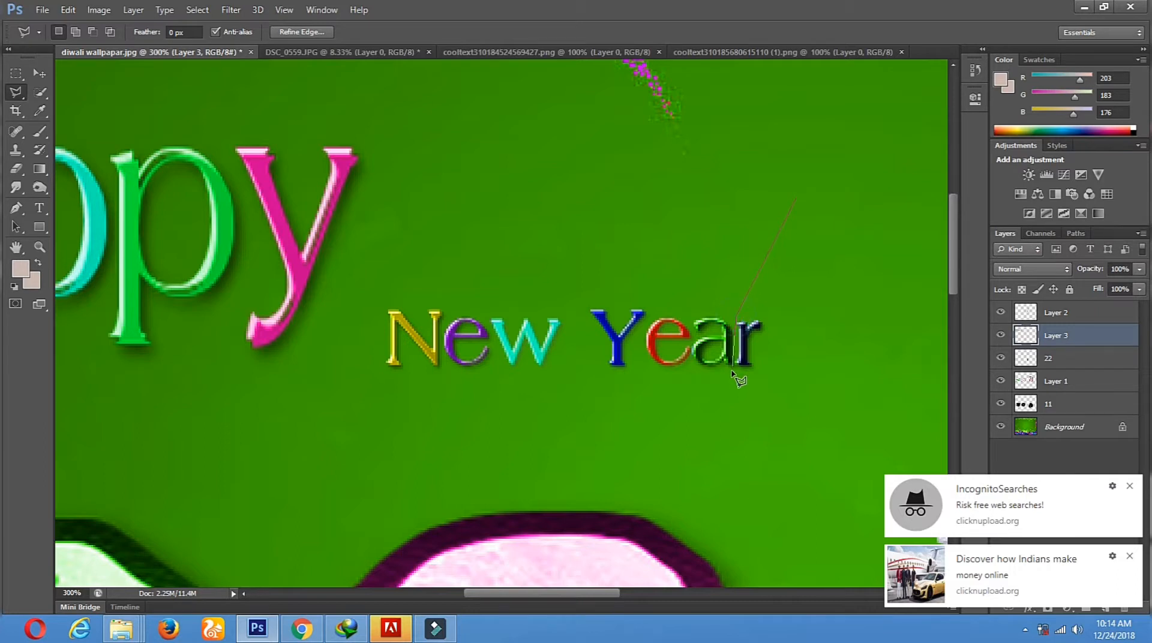
Outline the letter "r" of "Year" and recolour it yellow with a hue of +180, saturation of +86 and lightness of +31.
left_click(743, 393)
double_click(814, 265)
left_click(108, 10)
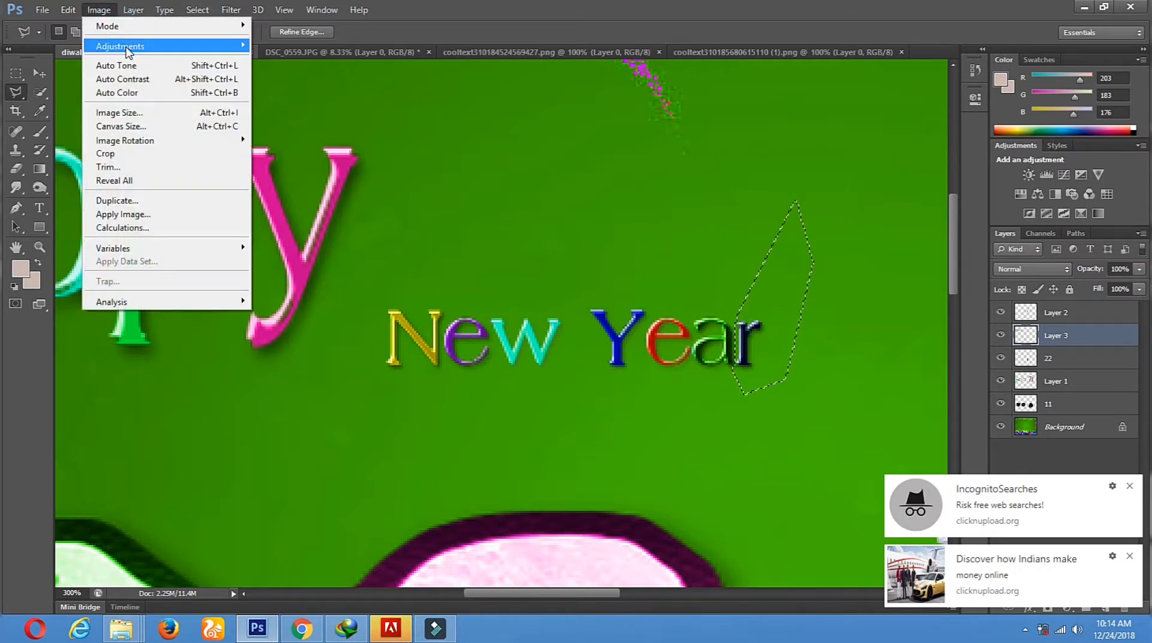
mouse_move(127, 51)
left_click(327, 119)
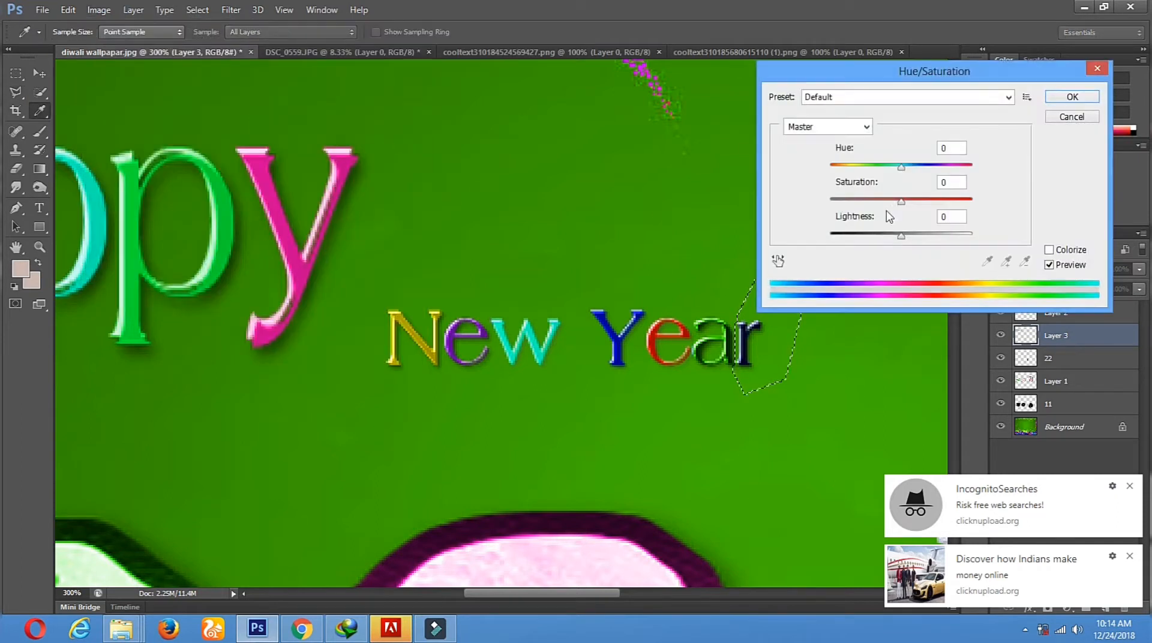
left_click_drag(901, 173, 845, 175)
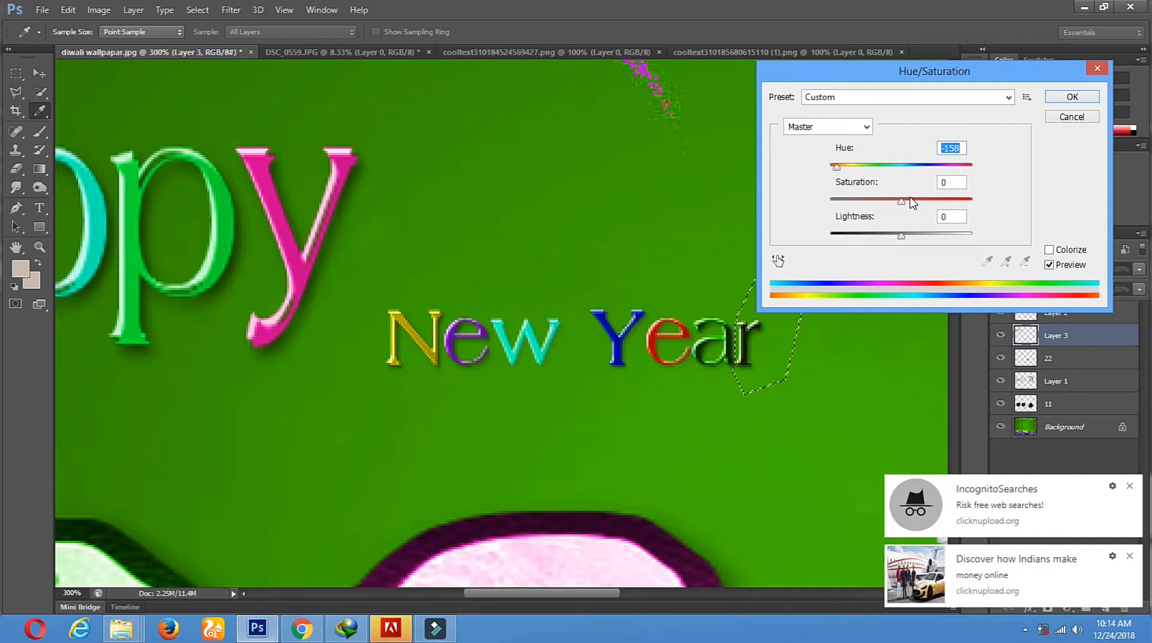
left_click_drag(913, 203, 978, 201)
left_click_drag(844, 173, 979, 159)
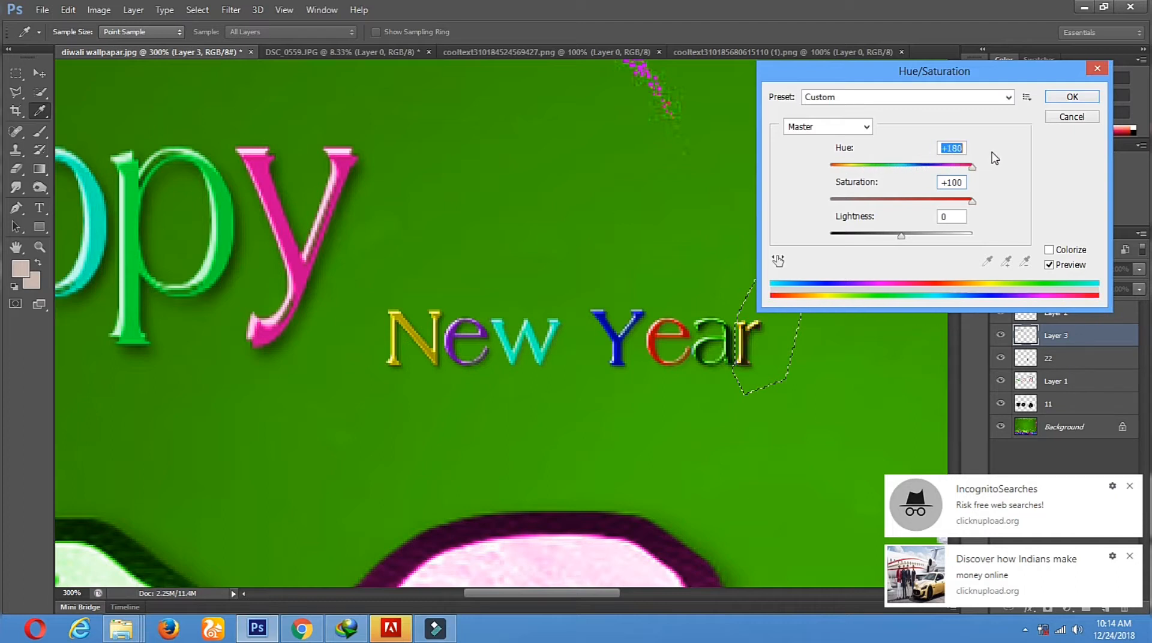
mouse_move(902, 236)
left_mouse_down()
mouse_move(950, 240)
mouse_move(923, 238)
left_mouse_up()
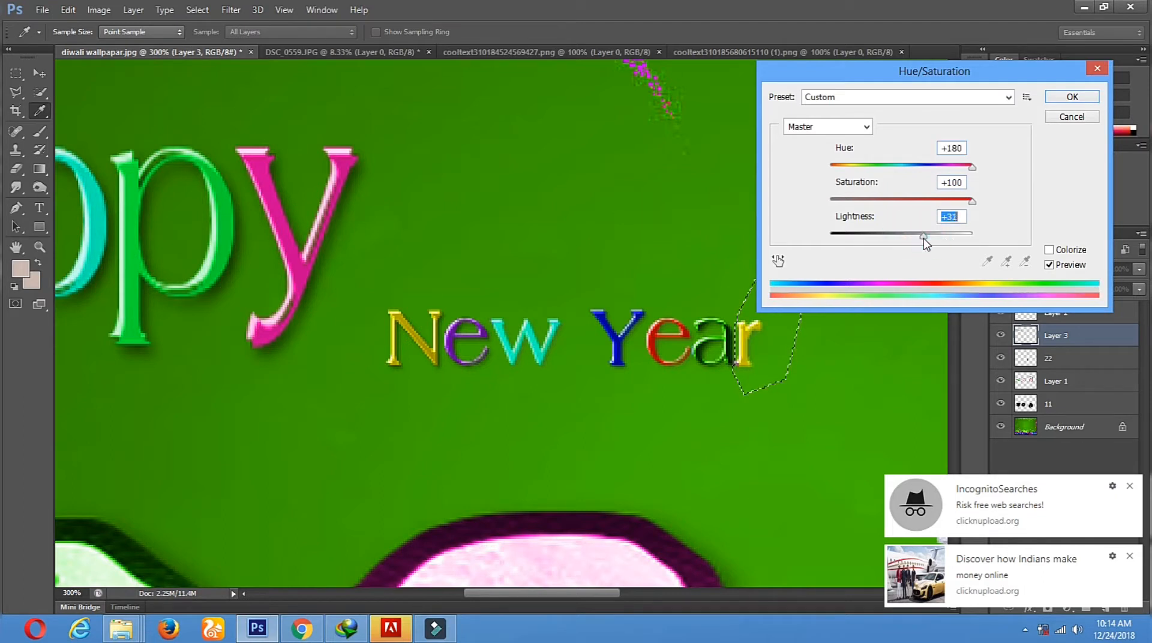
left_click_drag(971, 201, 960, 203)
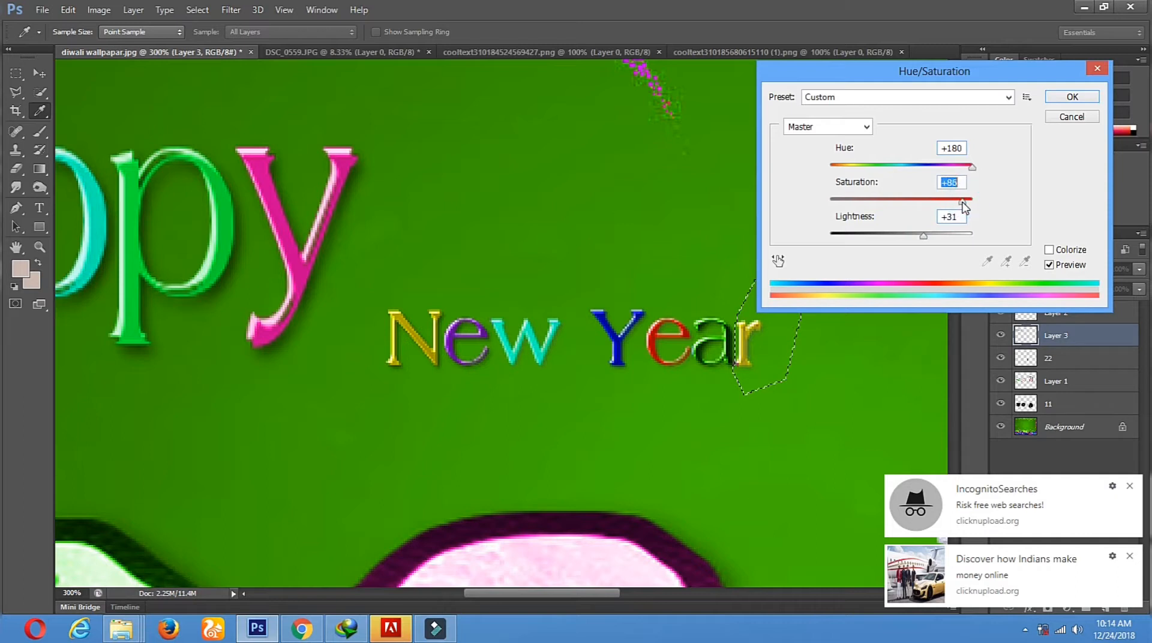
left_click(1072, 97)
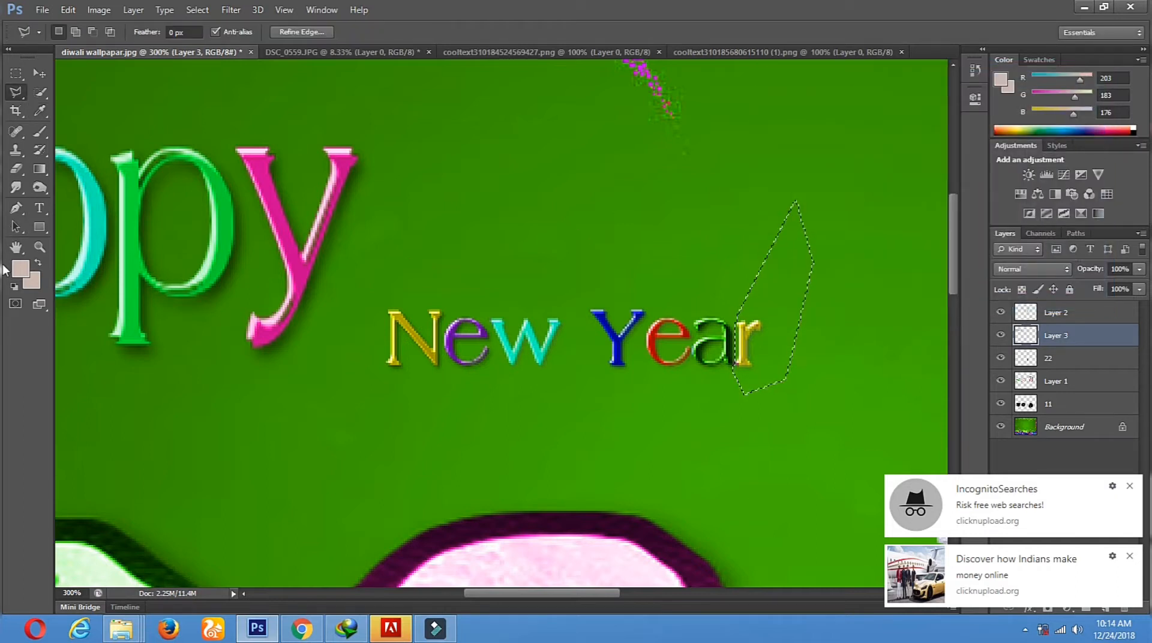
Clear the lasso selection left around the letter "r" of "Year".
left_click(44, 247)
left_click(429, 291, "alt")
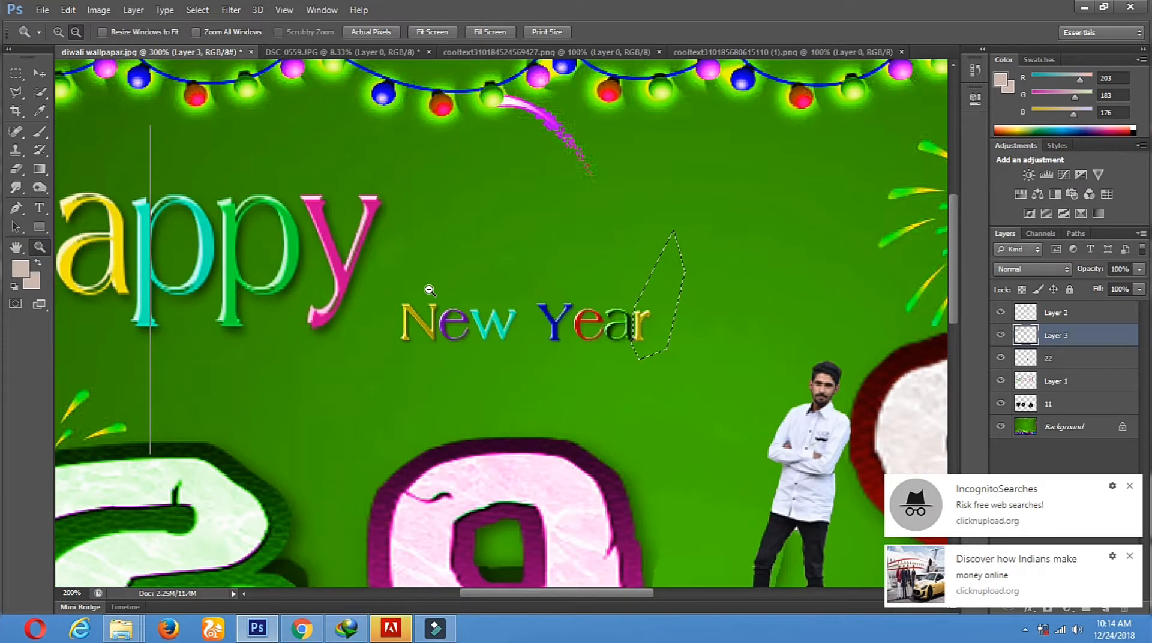
left_click(430, 290, "alt")
left_click(15, 91)
left_click(428, 287)
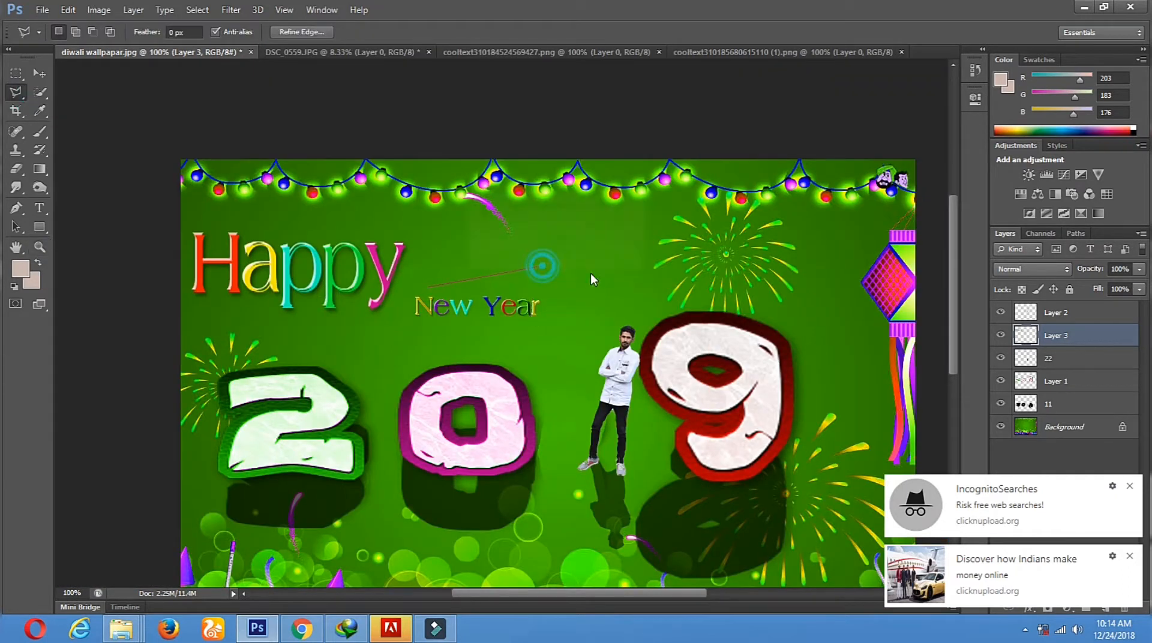
left_click(549, 243)
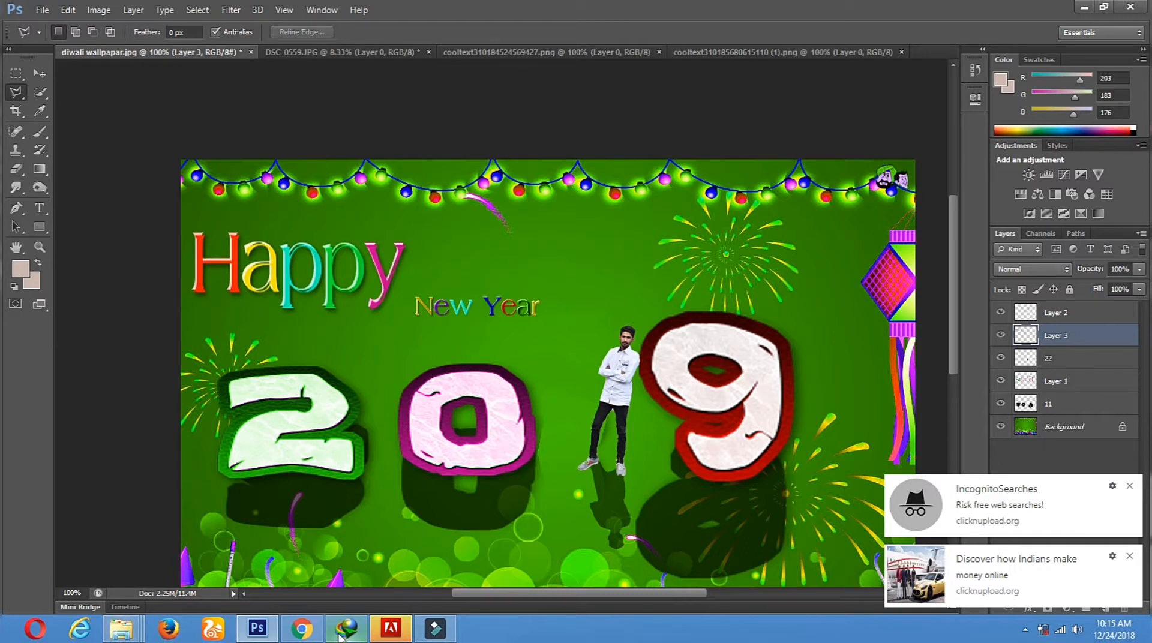
Switch to Chrome and search Google Images for "ballone png".
left_click(301, 628)
left_click(112, 18)
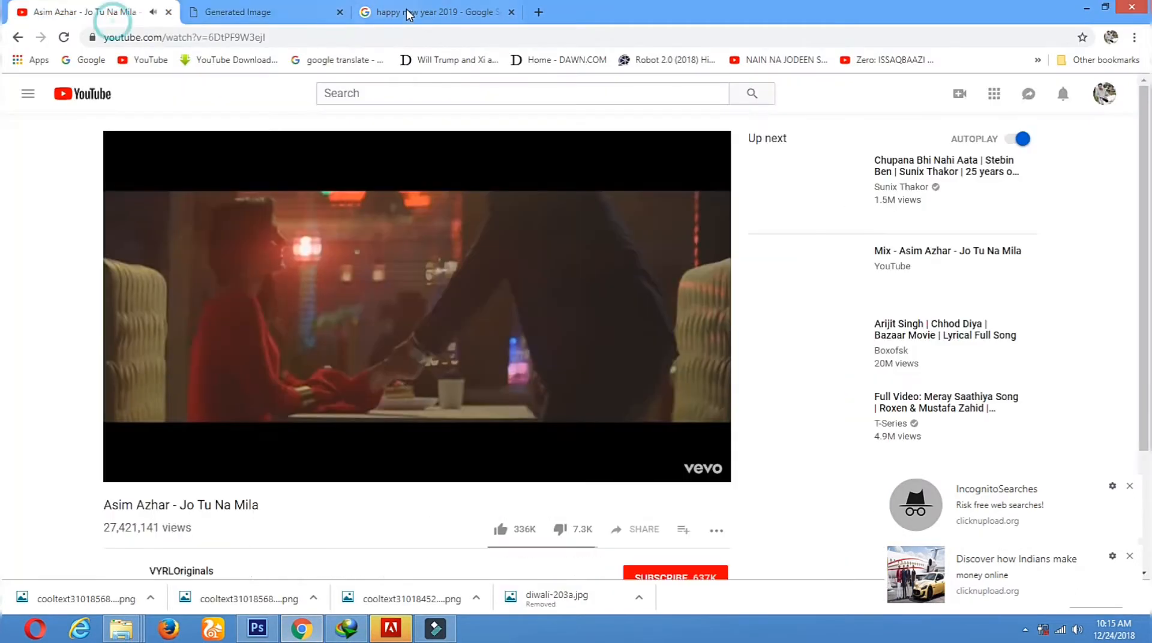
left_click(408, 14)
triple_click(192, 103)
key("BackSpace")
type("ballone")
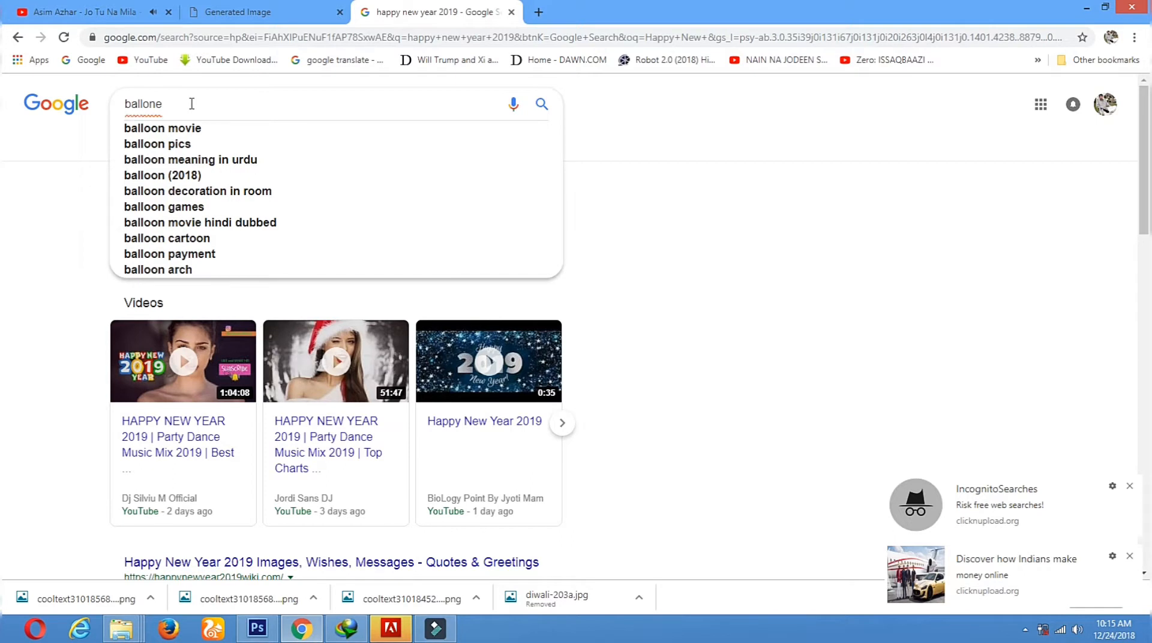
type(" opng")
key("Return")
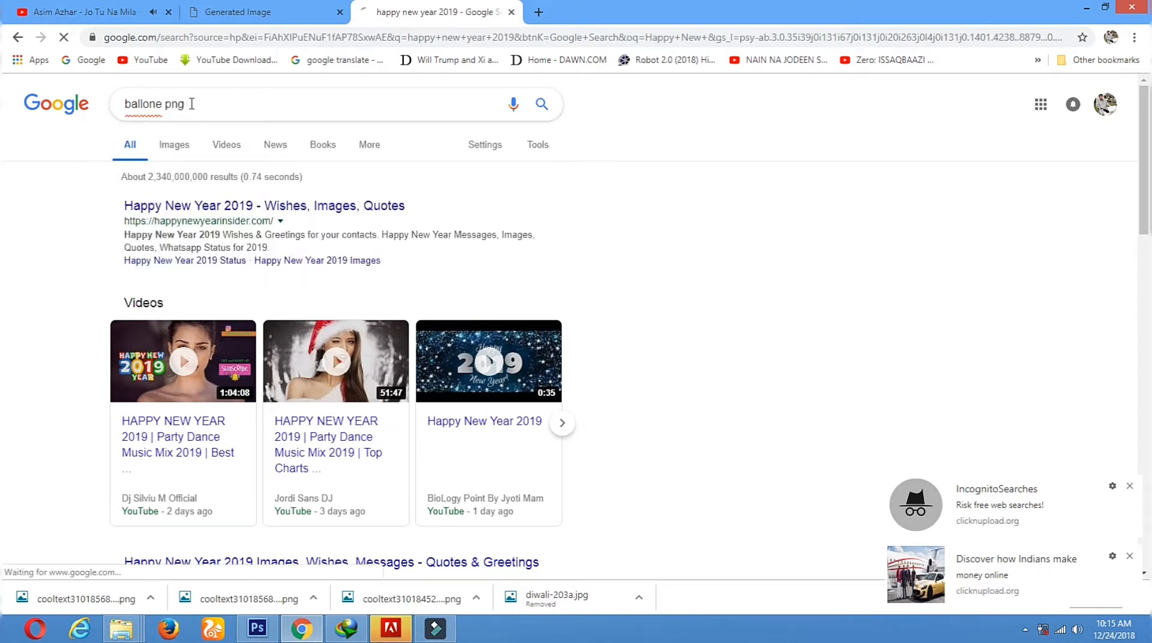
left_click(173, 145)
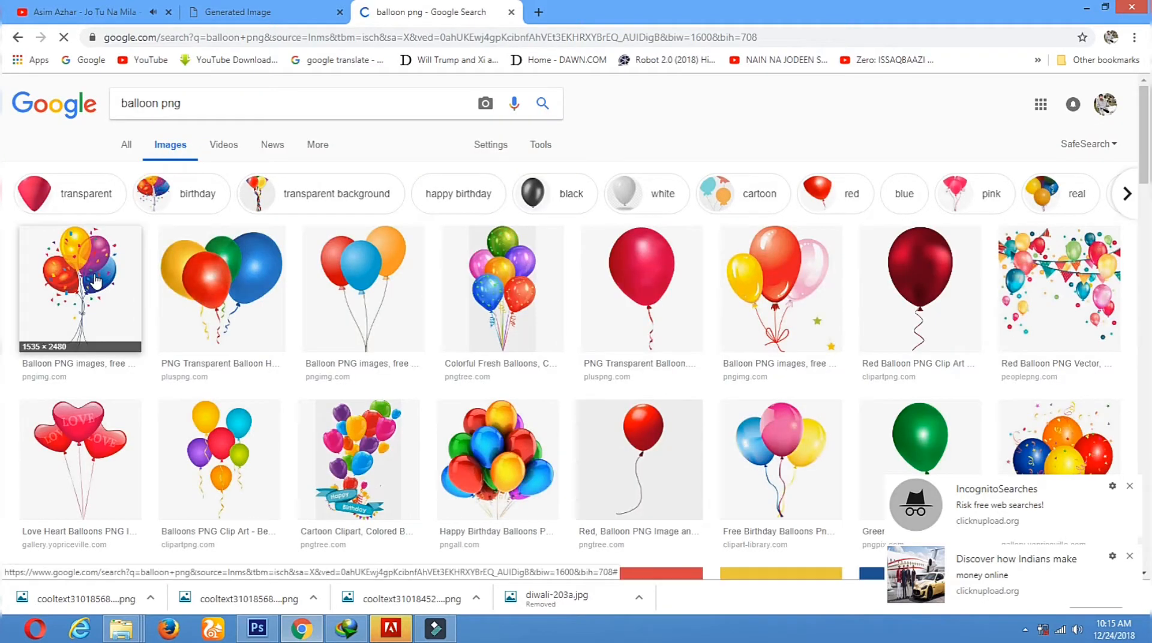
Save the confetti balloon bunch image to the Desktop as balloon_PNG4961.
left_click(95, 279)
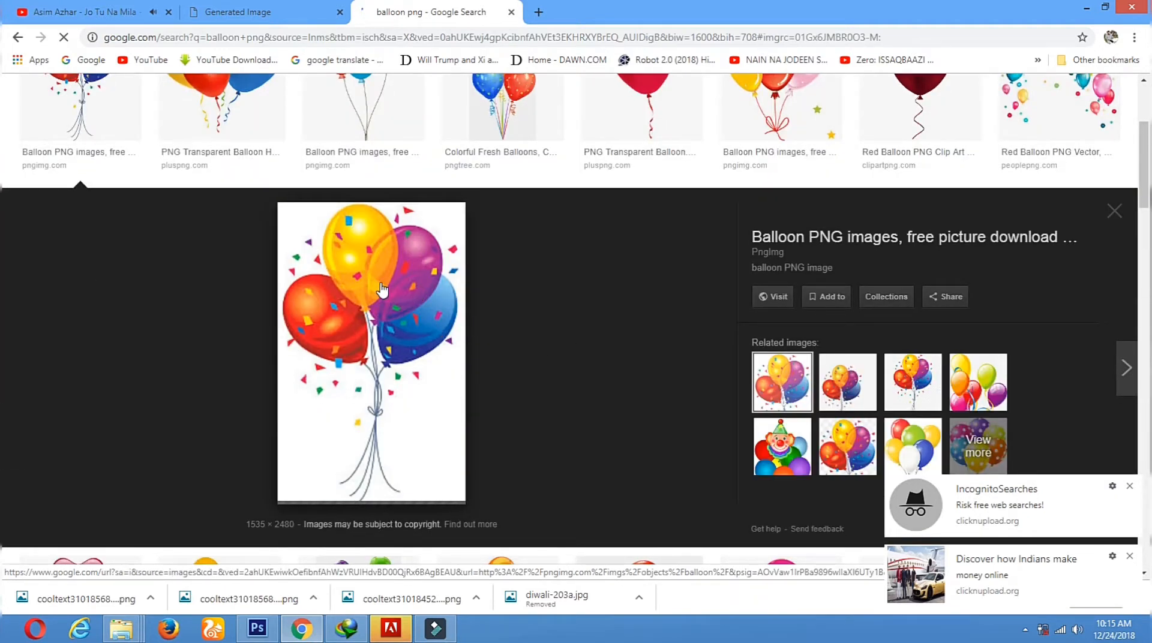
right_click(346, 275)
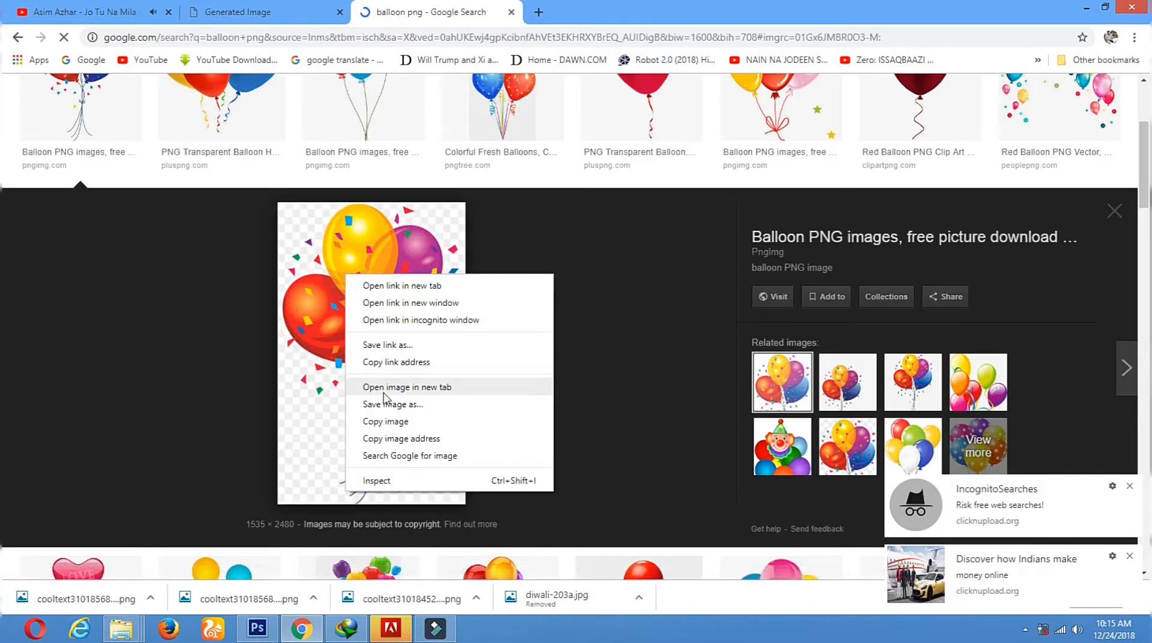
left_click(621, 625)
right_click(367, 288)
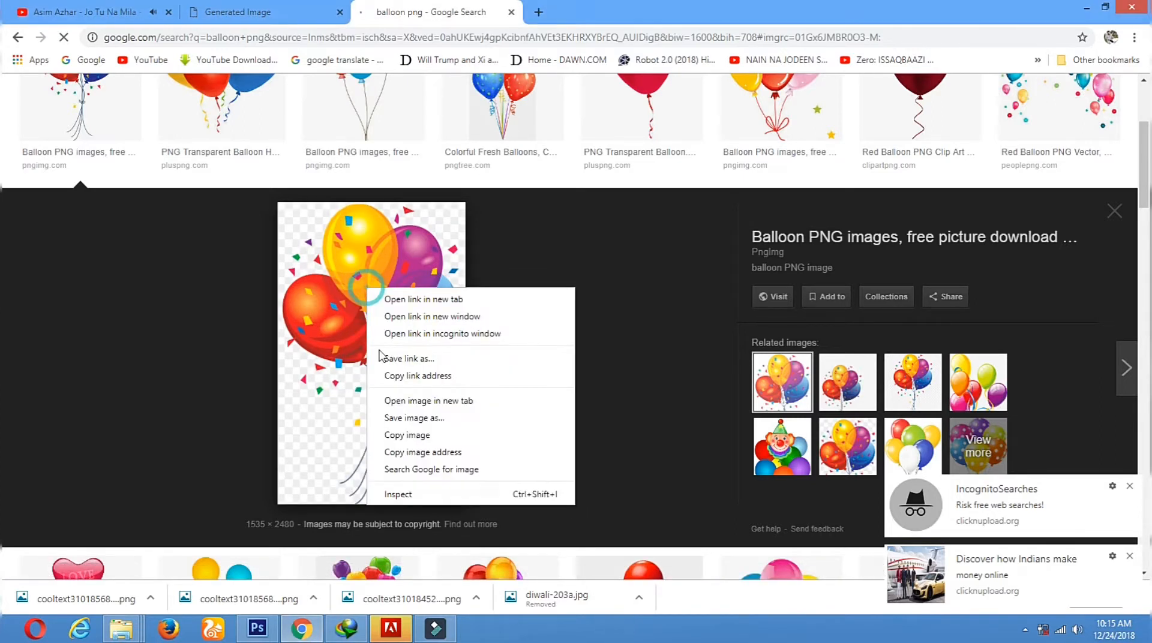
left_click(416, 417)
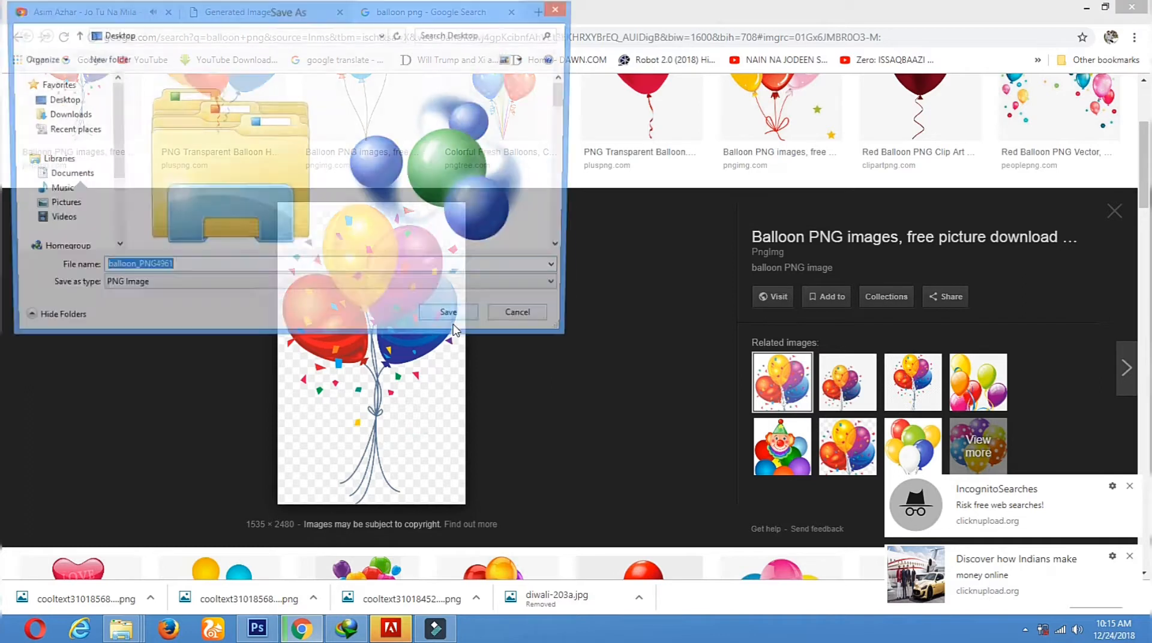
left_click(459, 320)
Open the "Colorful Fresh Balloons" result and save its image to the Desktop.
scroll(505, 296, "up", 4)
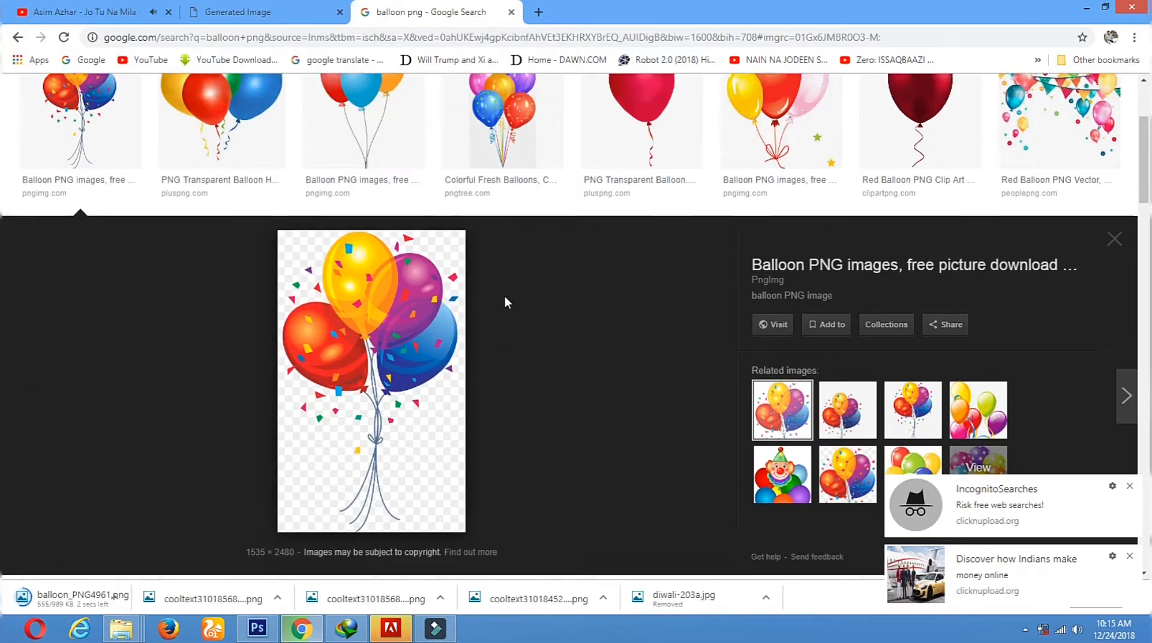
left_click(520, 276)
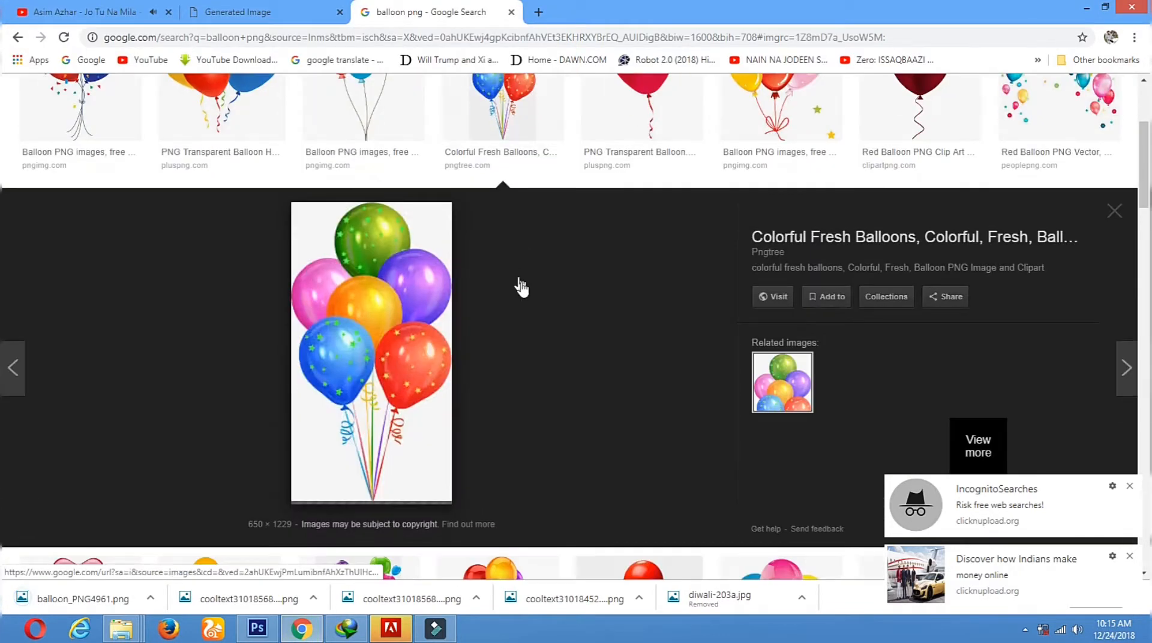
right_click(342, 259)
left_click(377, 391)
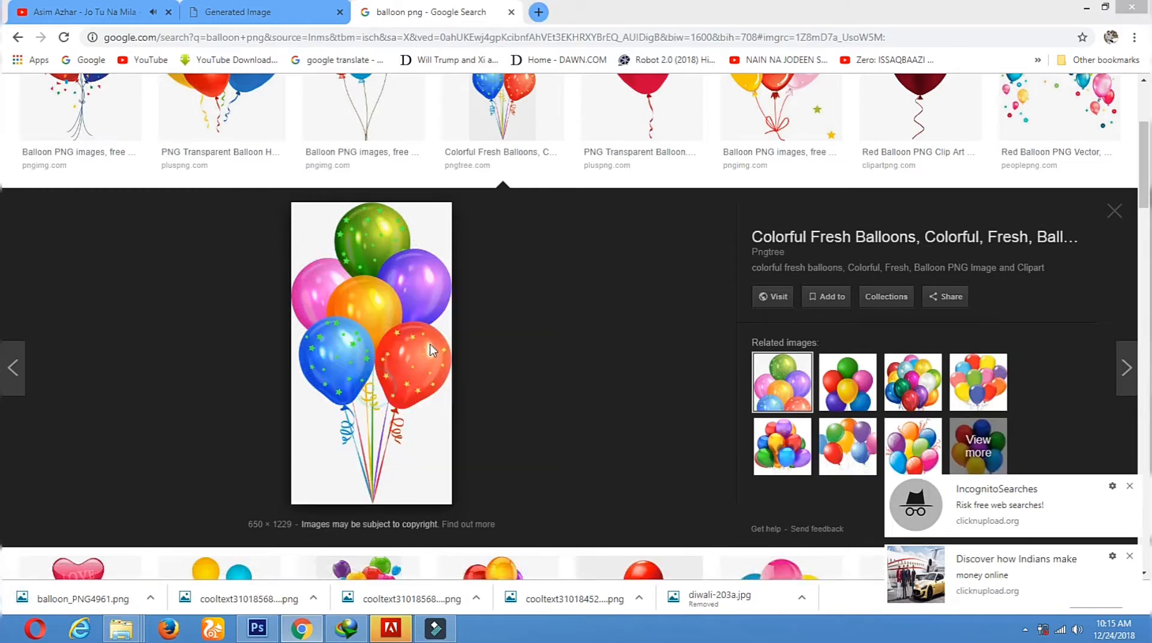
left_click(462, 317)
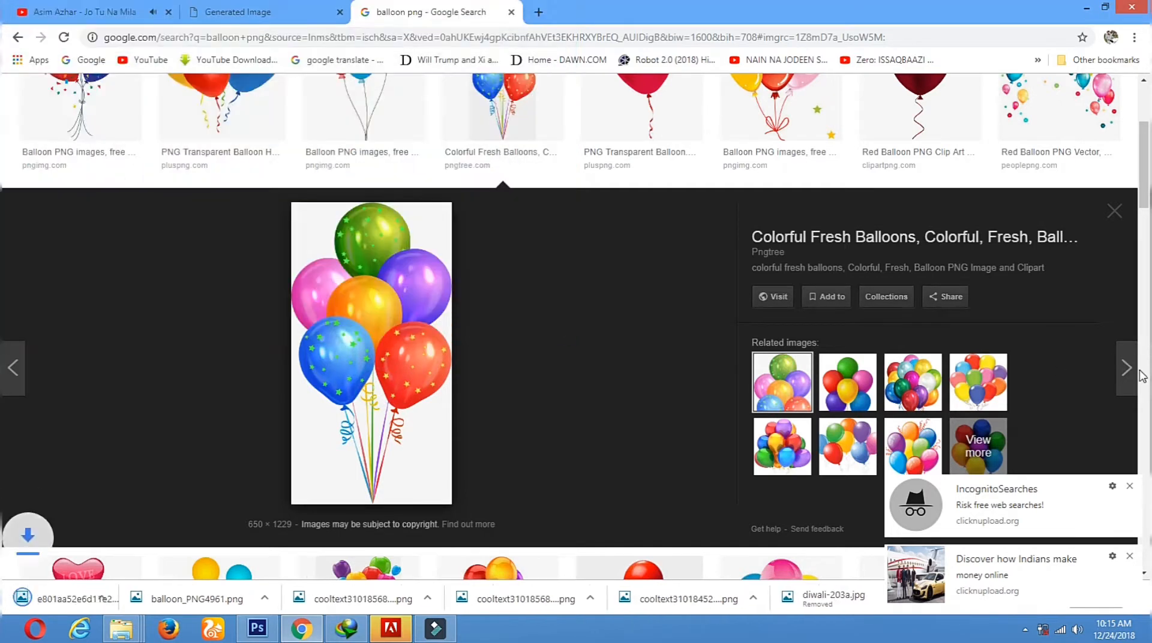
Browse to the yellow, red and pink balloon image with stars and save it to the Desktop.
left_click(1126, 378)
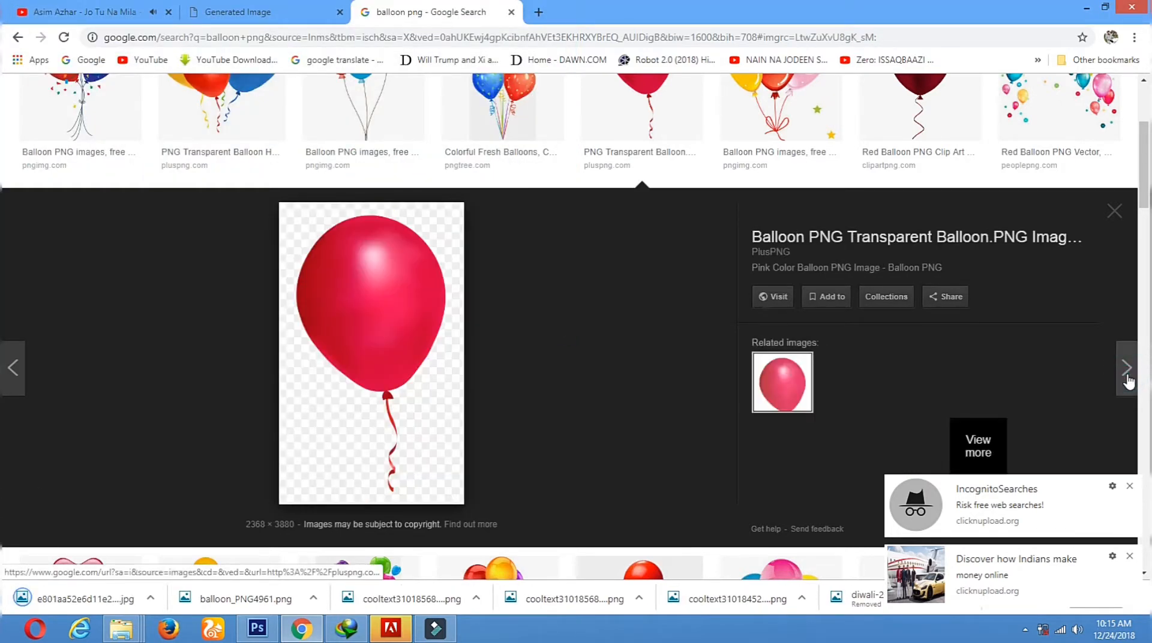
left_click(1127, 378)
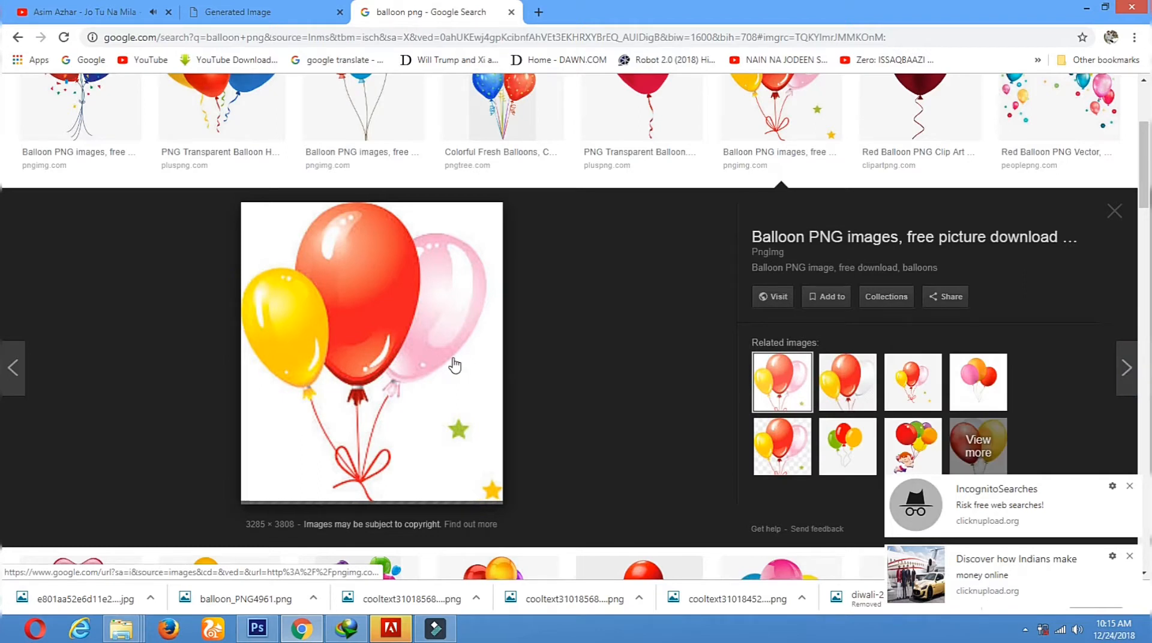
right_click(274, 239)
left_click(348, 363)
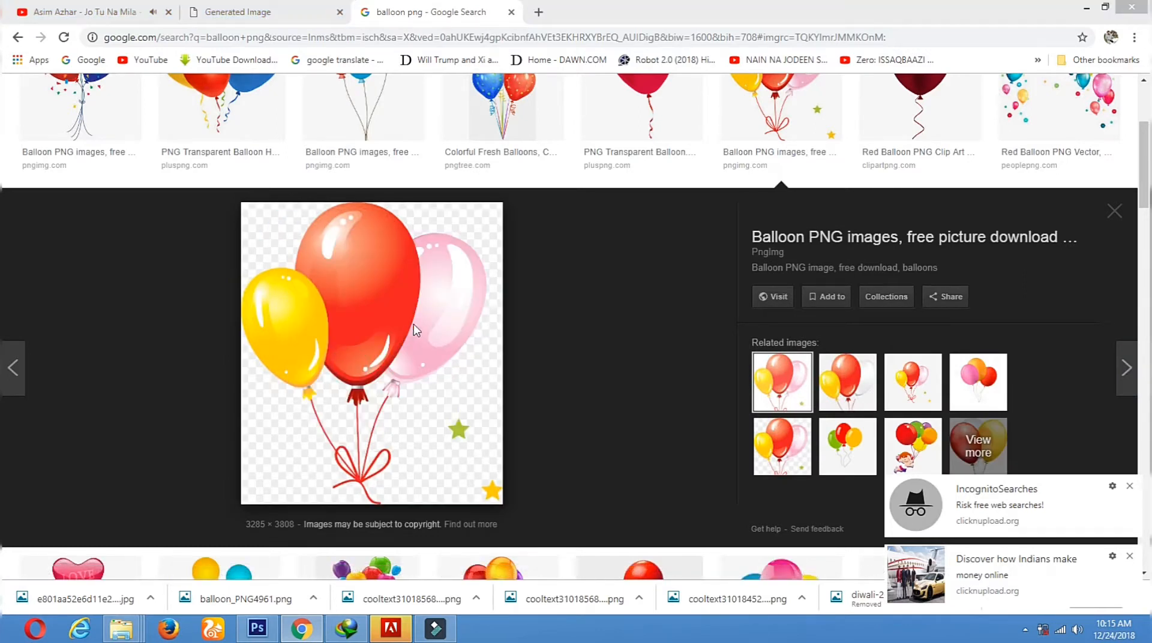
left_click(453, 320)
Switch to Photoshop and open the three downloaded balloon images from the Desktop together.
left_click(257, 628)
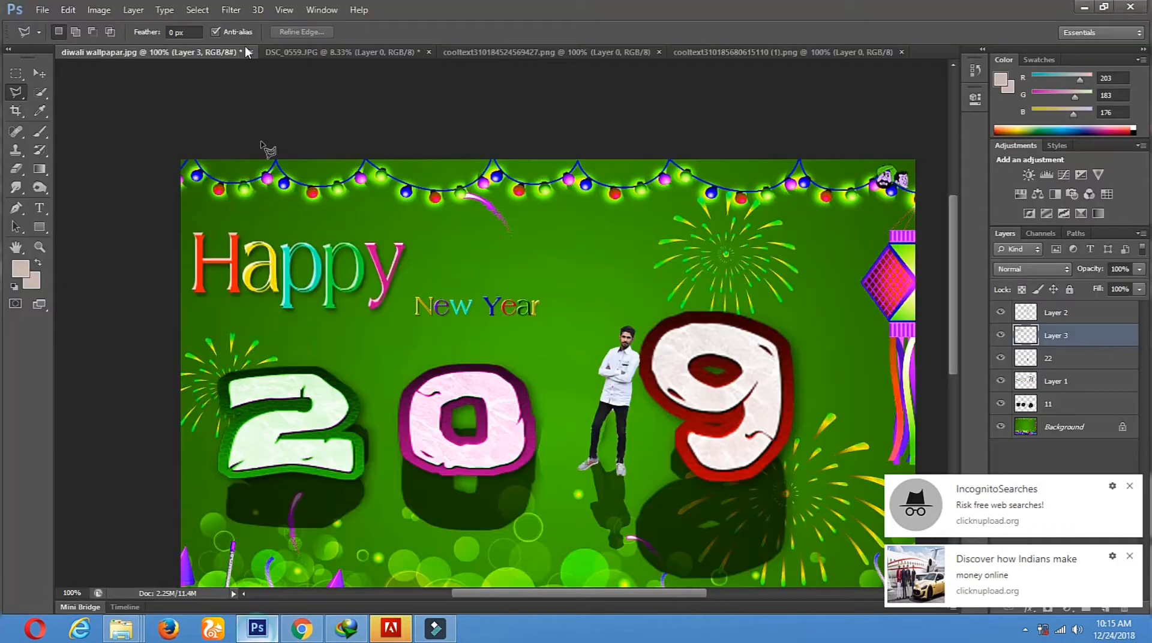
left_click(44, 10)
left_click(45, 34)
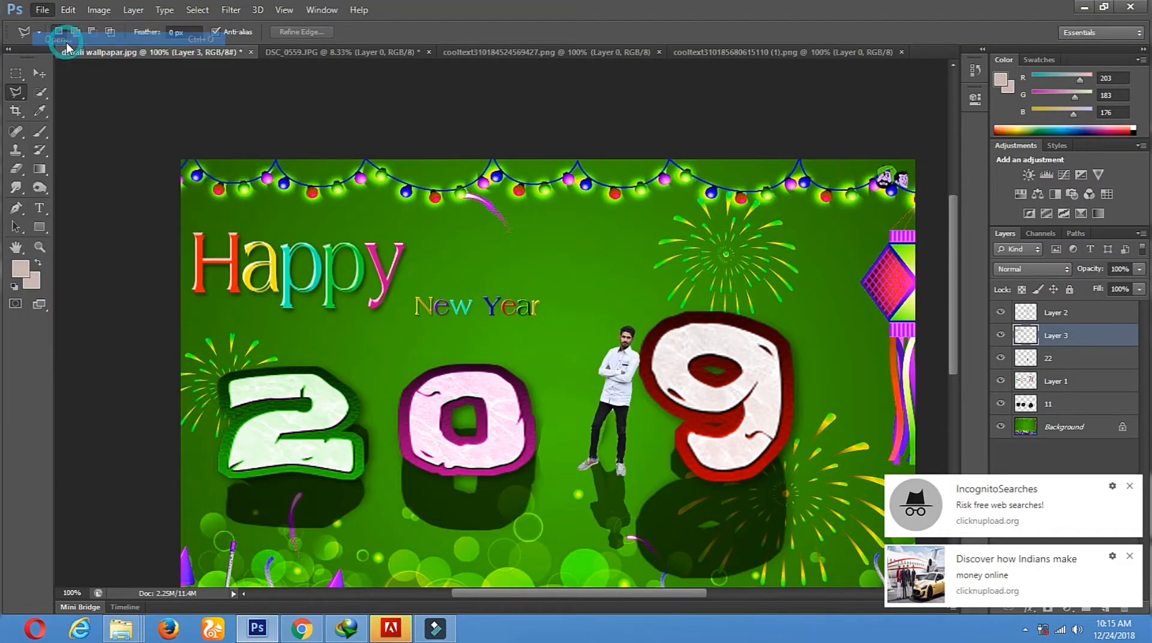
left_click(409, 205)
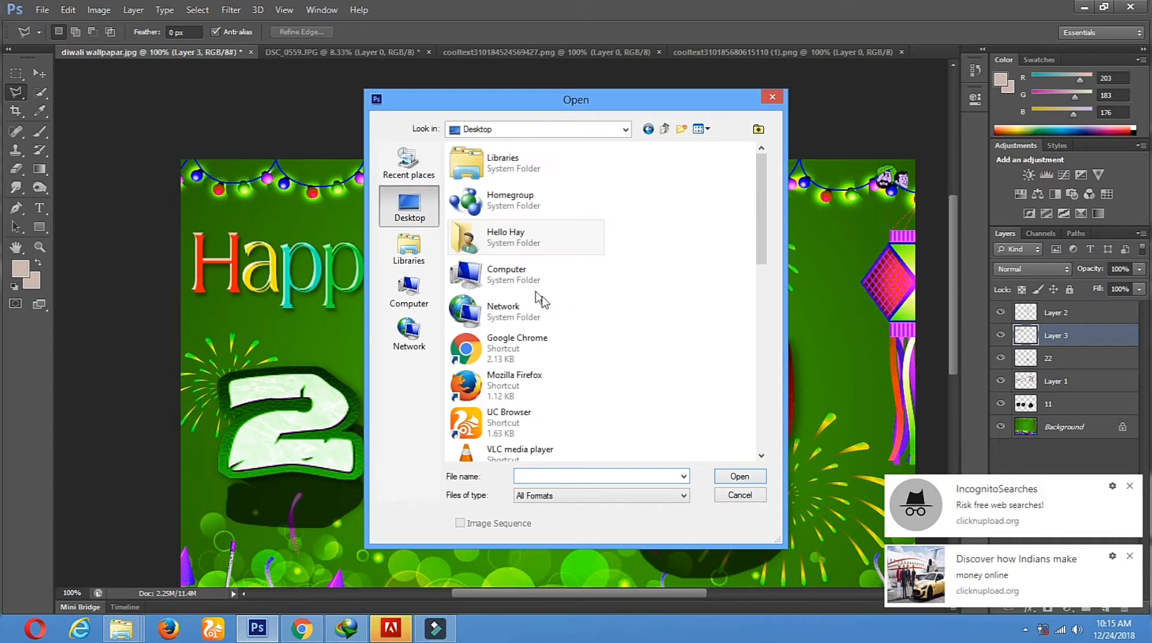
left_click_drag(761, 211, 764, 431)
left_click(558, 409)
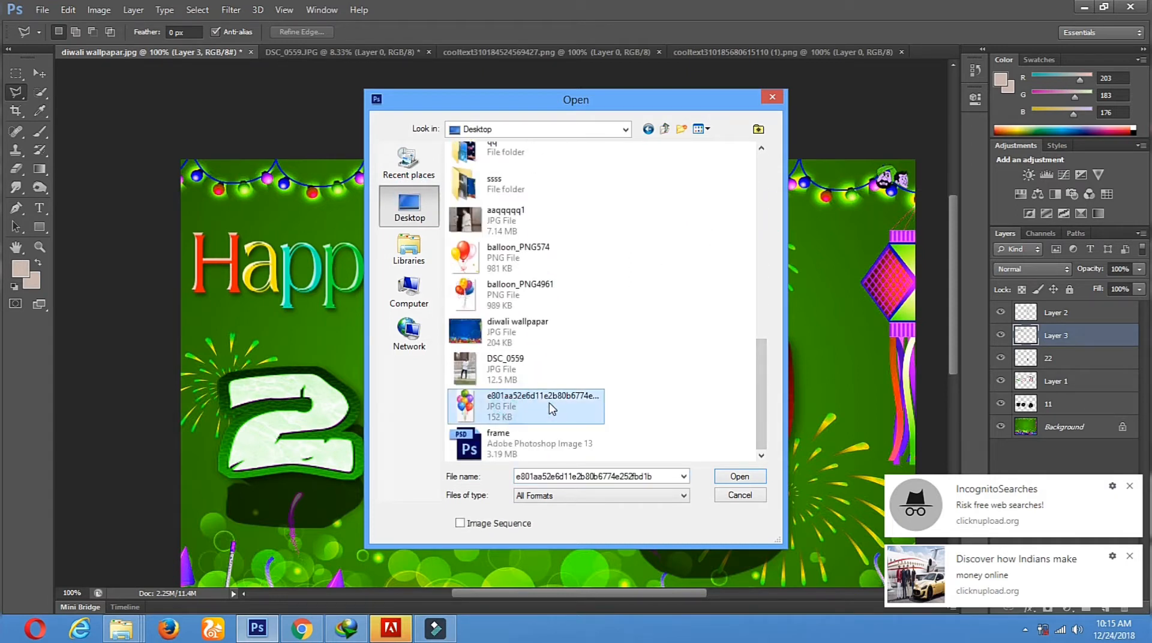
left_click(522, 294, "ctrl")
left_click(522, 258, "ctrl")
left_click(737, 477)
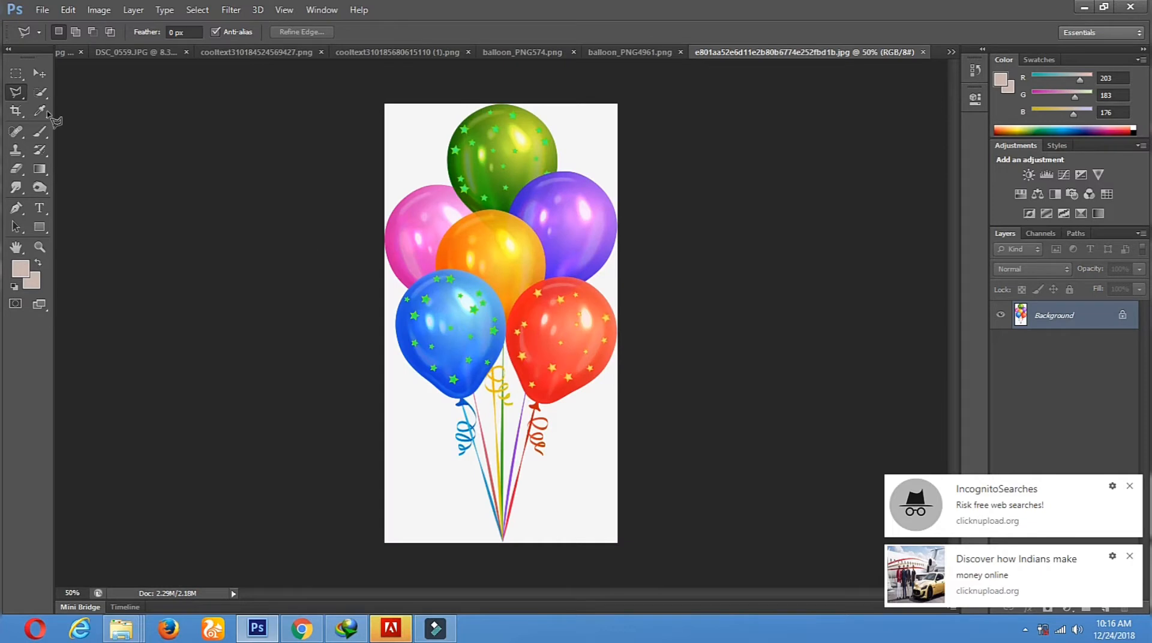
Erase the light background around the six-balloon bunch, including between the strings, with the Magic Eraser at tolerance 32.
right_click(16, 169)
left_click(67, 193)
left_click(421, 459)
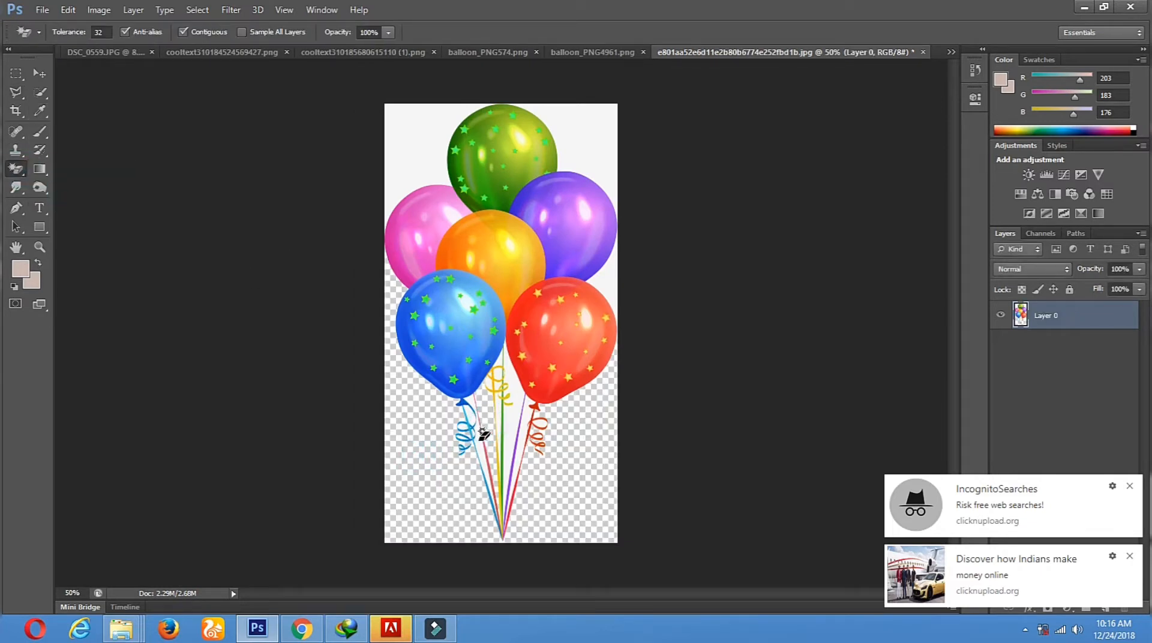
left_click(508, 426)
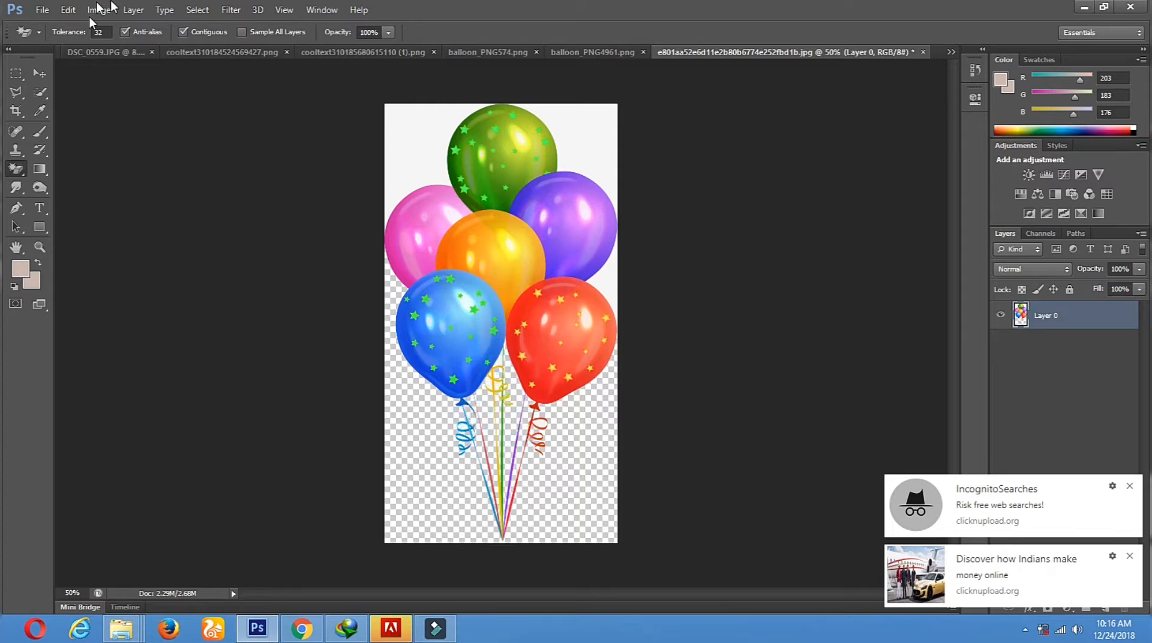
left_click(415, 135)
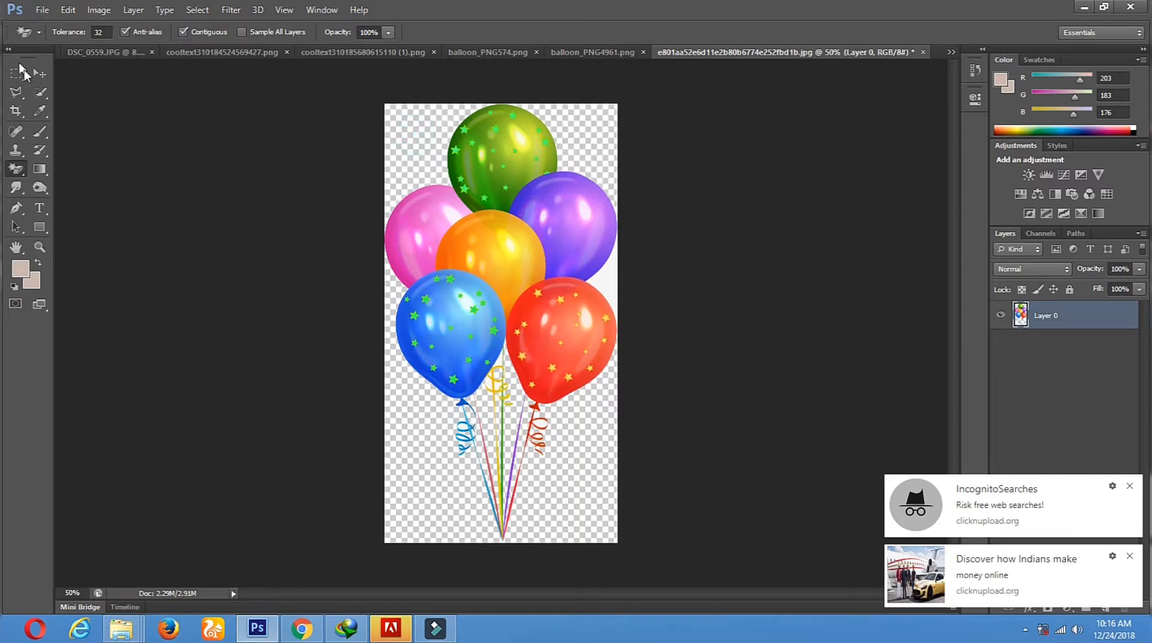
Try to copy the cut-out six-balloon bunch into the diwali wallpapar composite.
left_click(39, 72)
left_click_drag(586, 232, 362, 292)
left_click_drag(340, 141, 407, 114)
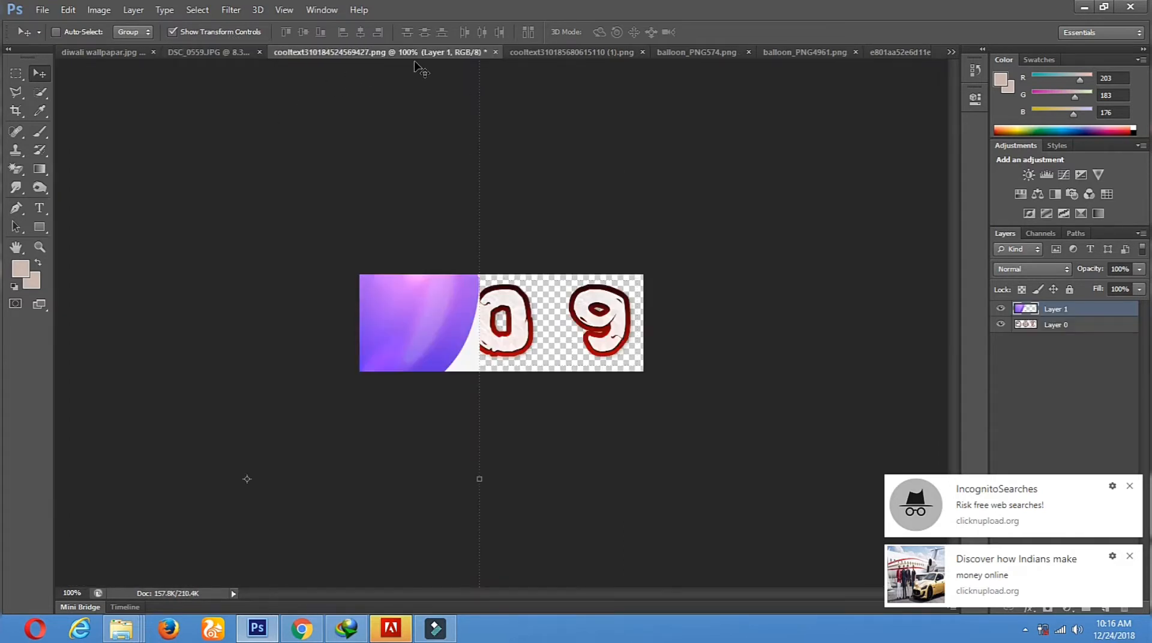
Close the two cooltext images, discarding the changes to cooltext310184524569427.png.
left_click(495, 53)
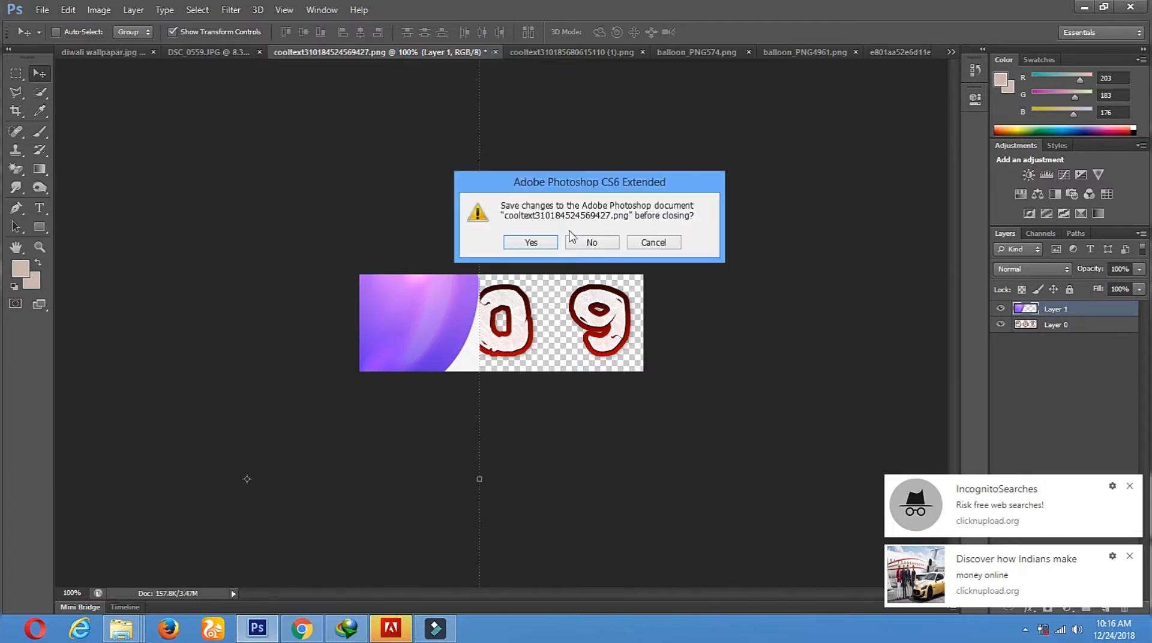
left_click(583, 239)
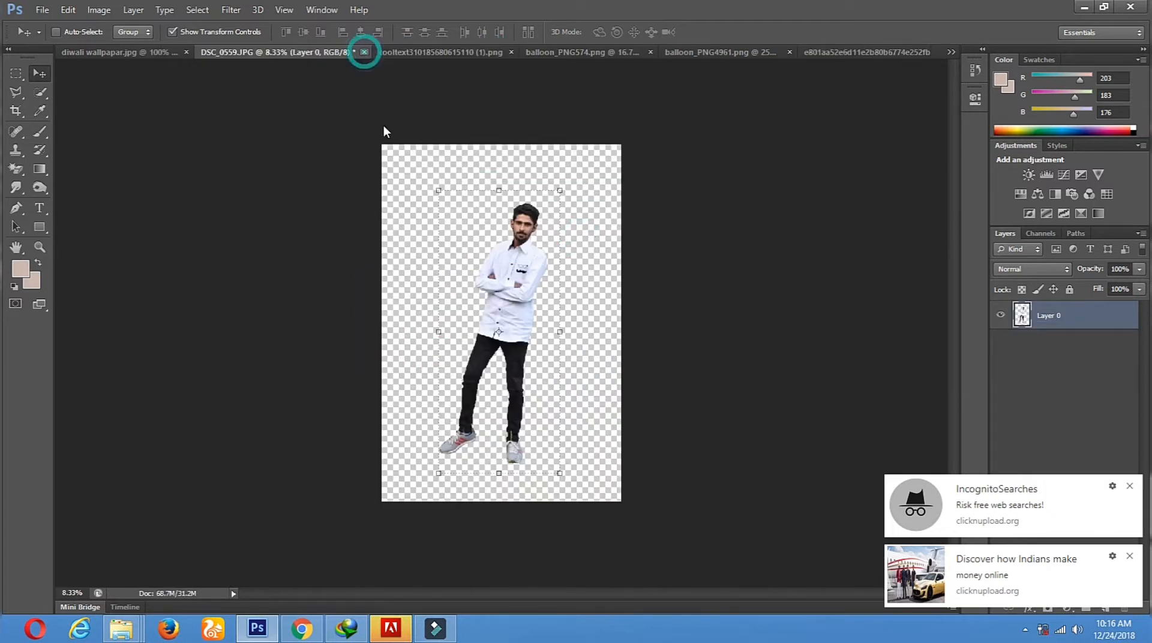
left_click(422, 54)
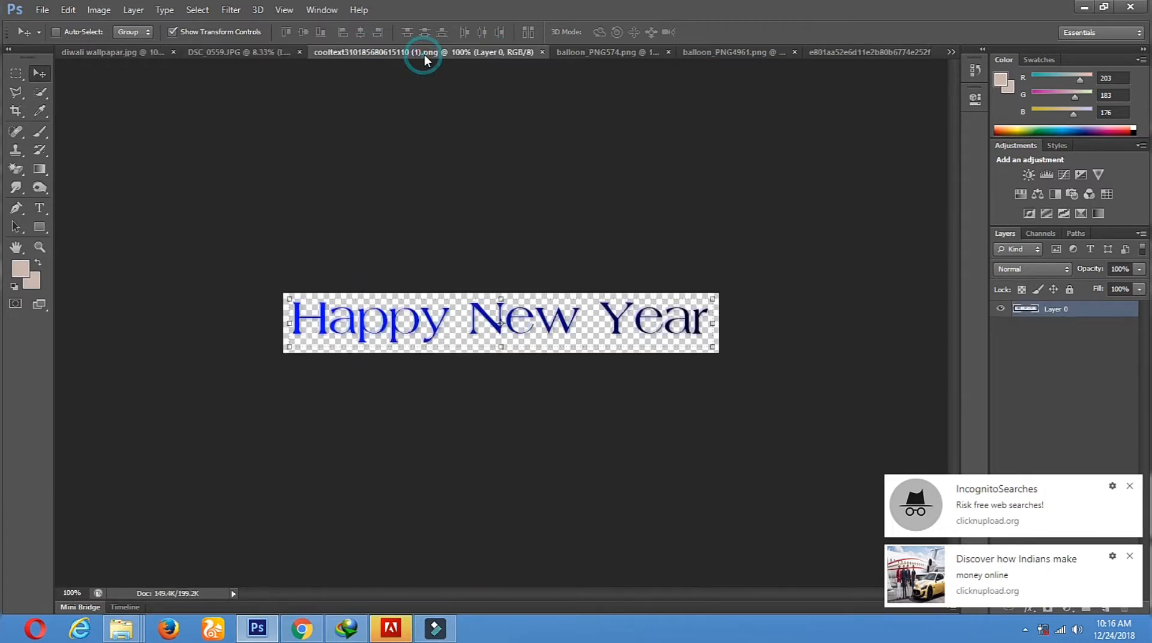
left_click(543, 52)
left_click(504, 58)
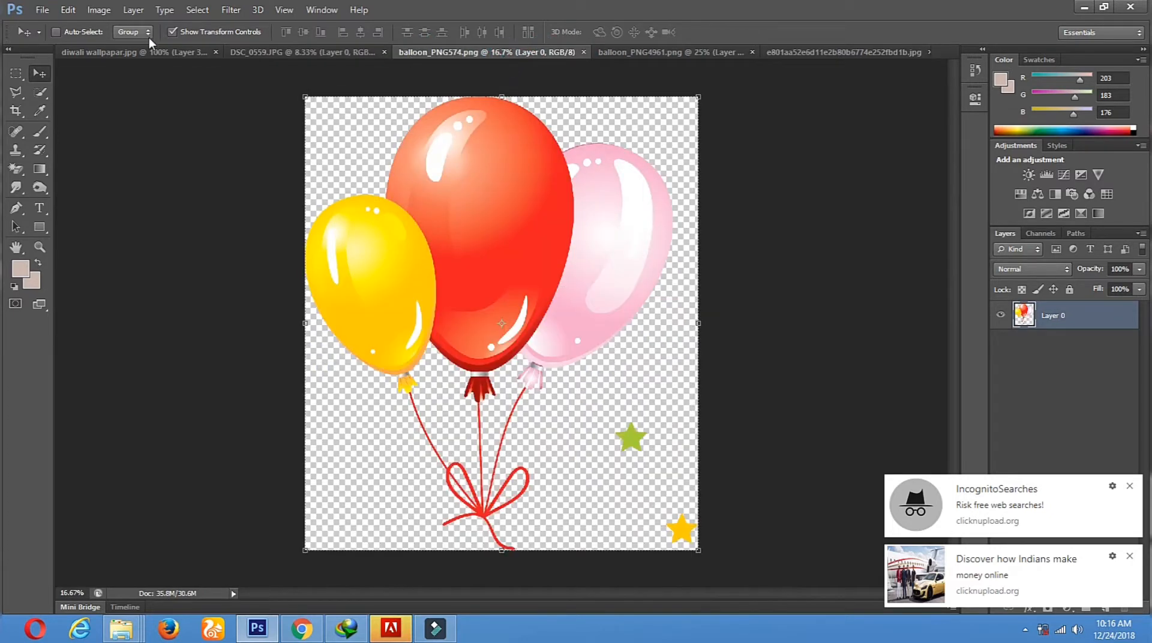
Copy the yellow, red and pink balloons from balloon_PNG574.png into the diwali wallpapar composite.
left_click(139, 52)
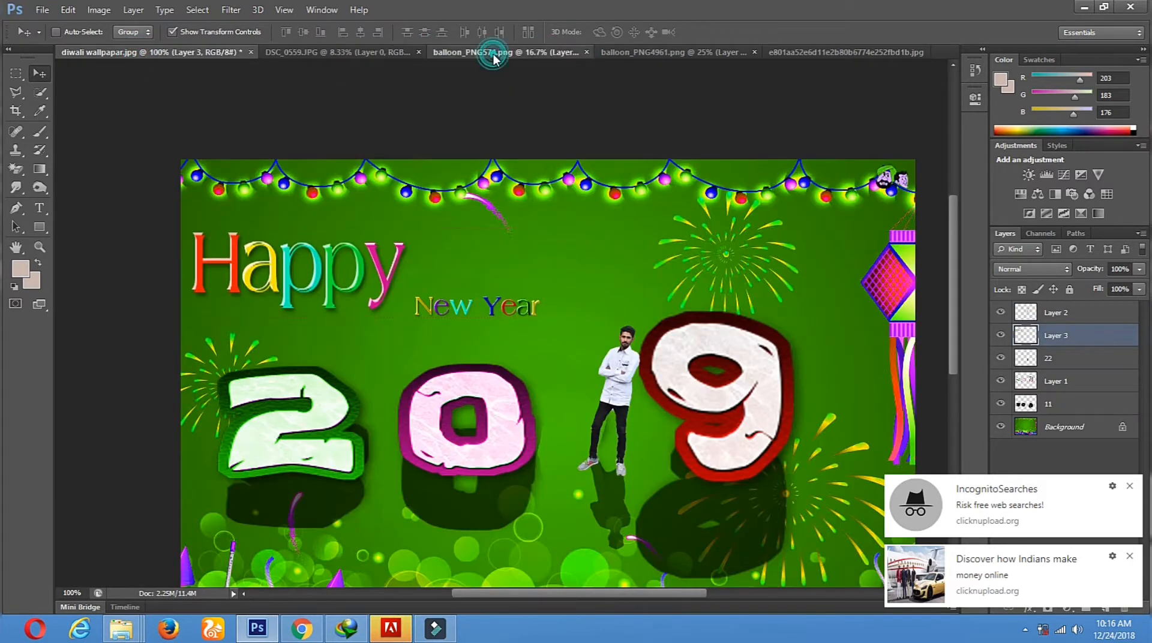
left_click(493, 58)
left_click_drag(451, 239, 89, 57)
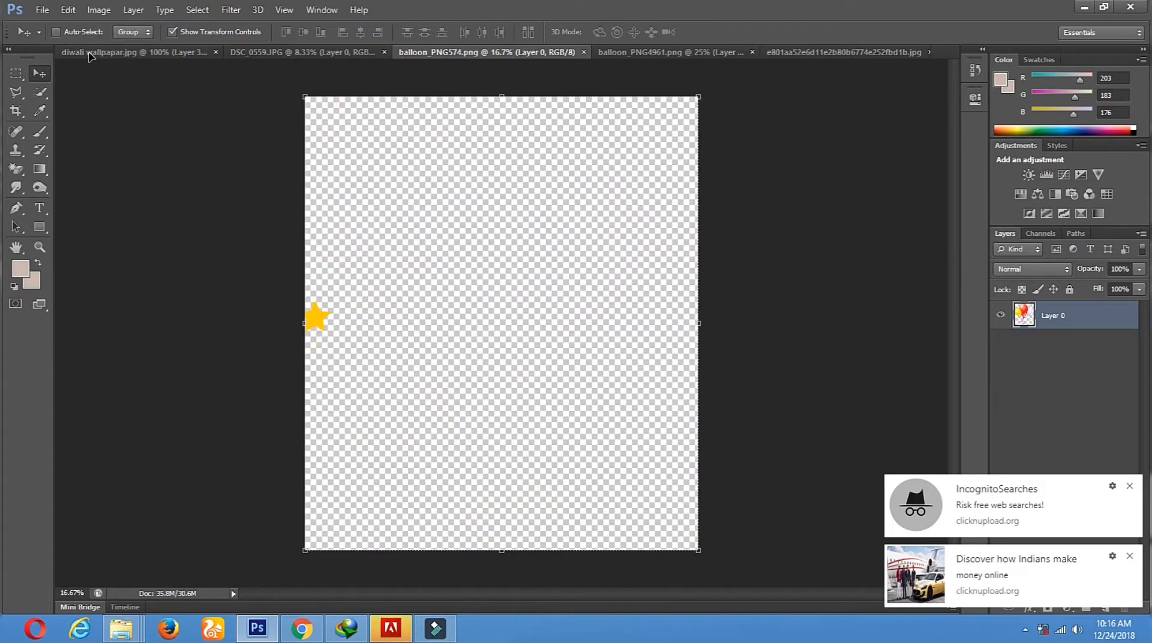
left_click_drag(154, 107, 501, 290)
Reposition the oversized balloon layer so that part of it lies over the composite's lower-left area.
left_click_drag(620, 234, 477, 411)
left_click_drag(714, 266, 420, 441)
left_click_drag(89, 373, 378, 357)
left_click_drag(378, 151, 468, 396)
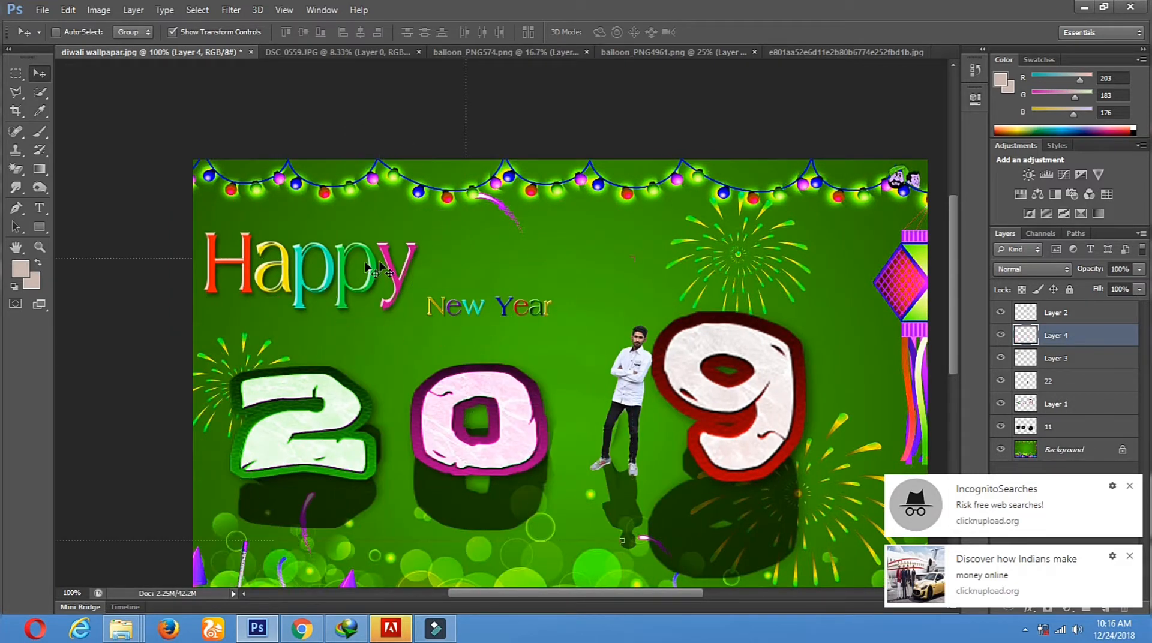
left_click_drag(409, 438, 198, 561)
left_click(171, 34)
left_click_drag(216, 561, 384, 305)
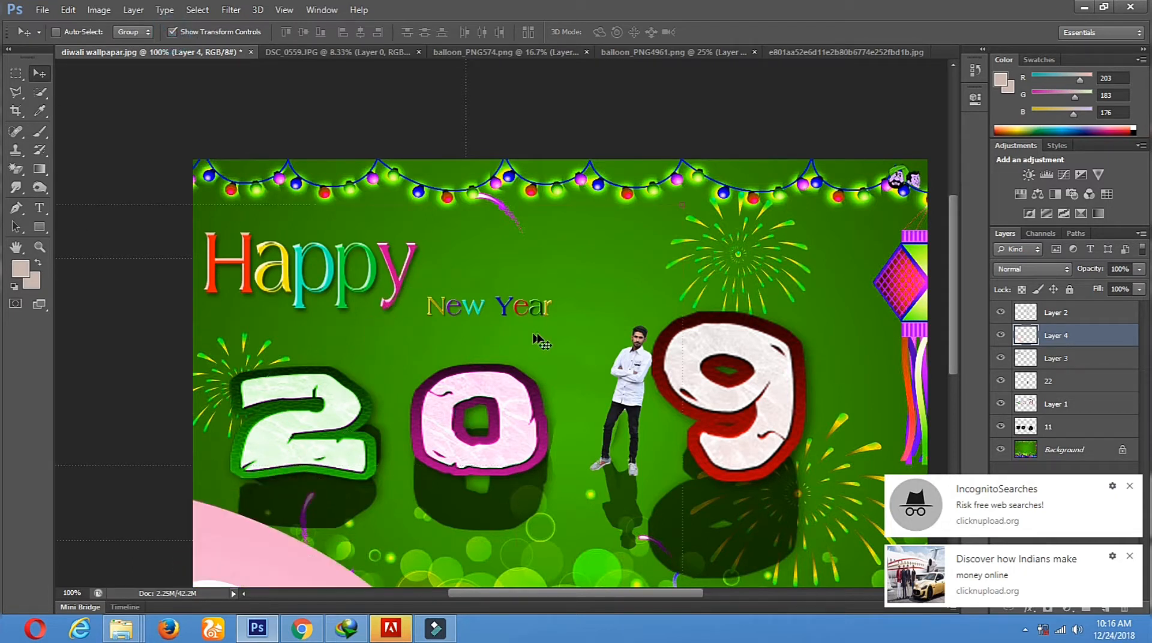
Shrink the oversized balloon layer to 3.11% width and 5.88% height and move it over the first digit 2.
left_click_drag(294, 546, 384, 506)
left_click_drag(430, 116, 543, 140)
left_click_drag(563, 330, 568, 432)
left_click_drag(531, 503, 504, 185)
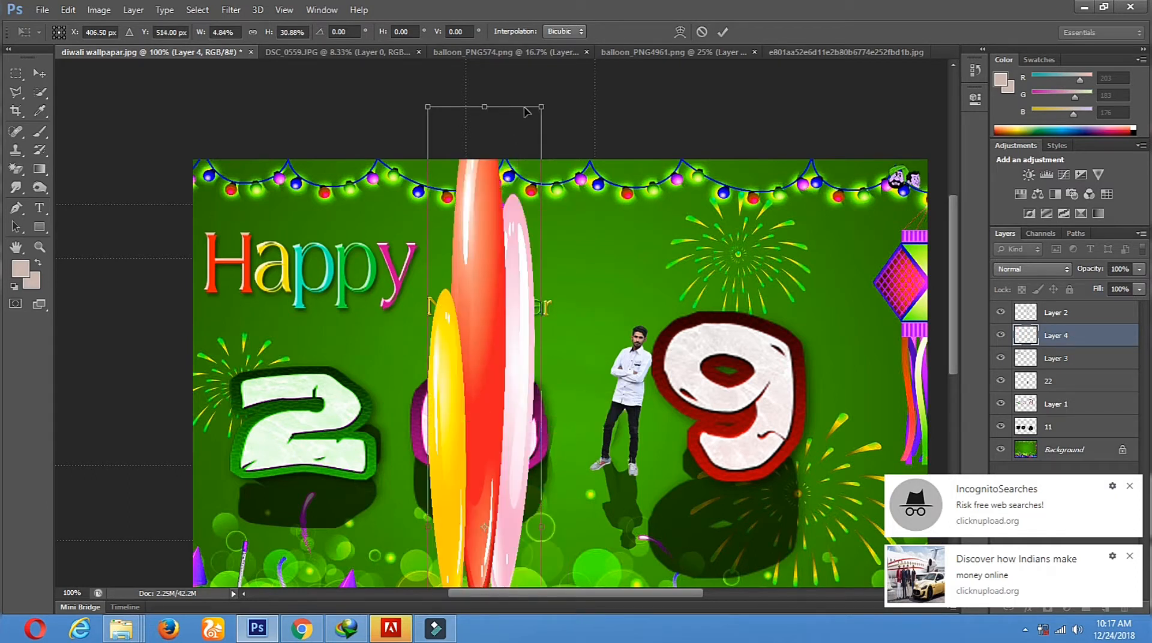
left_click_drag(542, 109, 543, 485)
left_click_drag(509, 542, 529, 427)
left_click_drag(492, 465, 320, 327)
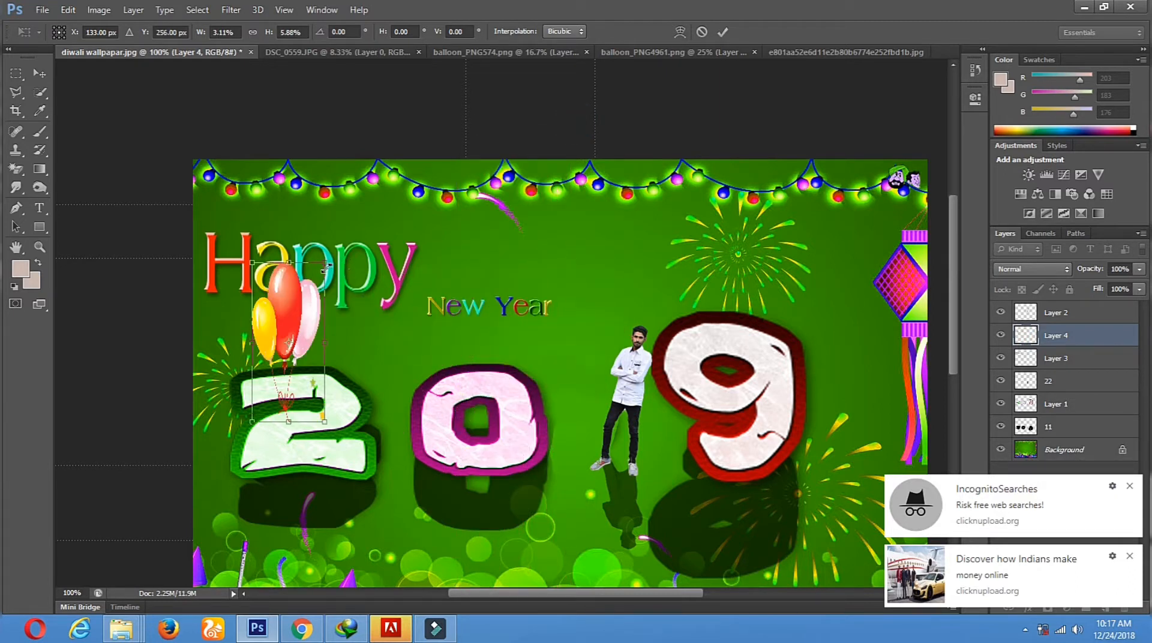
Resize the balloons to 3.17% width and 3.57% height above the digit 9 and apply the transformation.
left_click_drag(326, 263, 297, 344)
left_click_drag(269, 381, 787, 295)
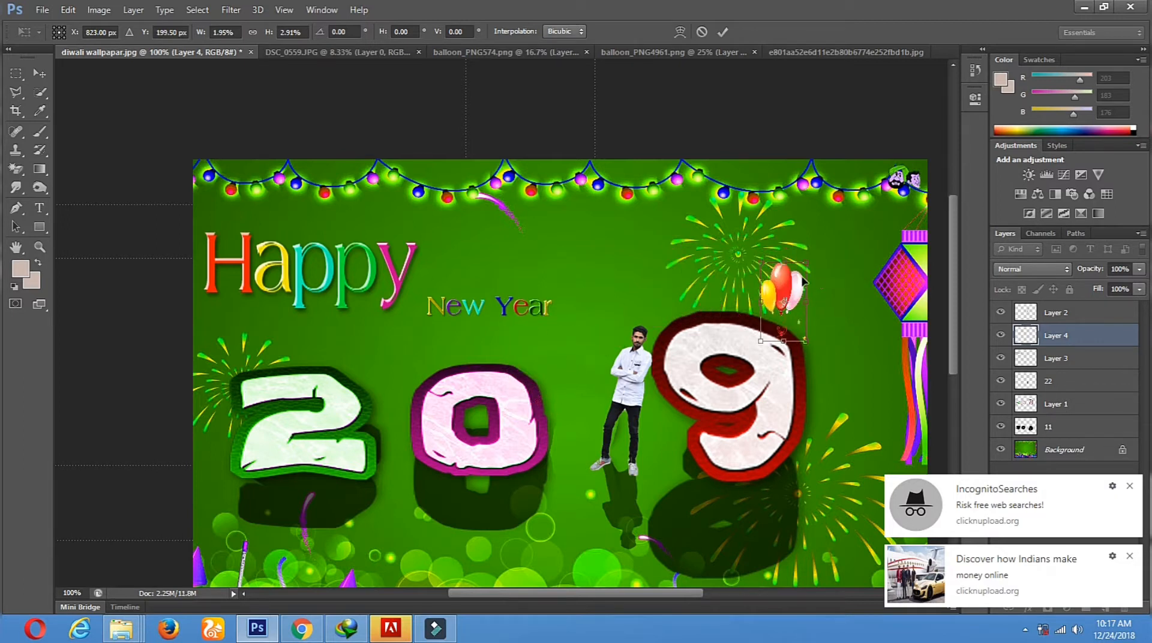
left_click_drag(760, 262, 730, 244)
left_click_drag(766, 294, 772, 281)
left_click(41, 75)
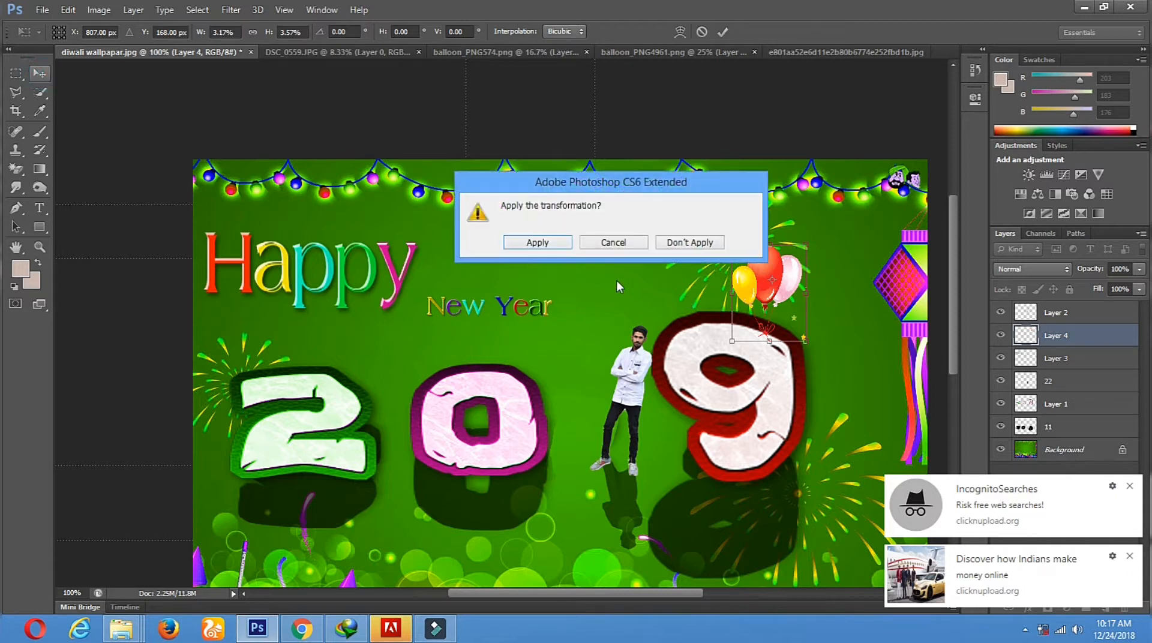
left_click(530, 243)
Duplicate the balloons above the "H" of "Happy" and close the source image balloon_PNG574.png.
left_click_drag(784, 294, 246, 220)
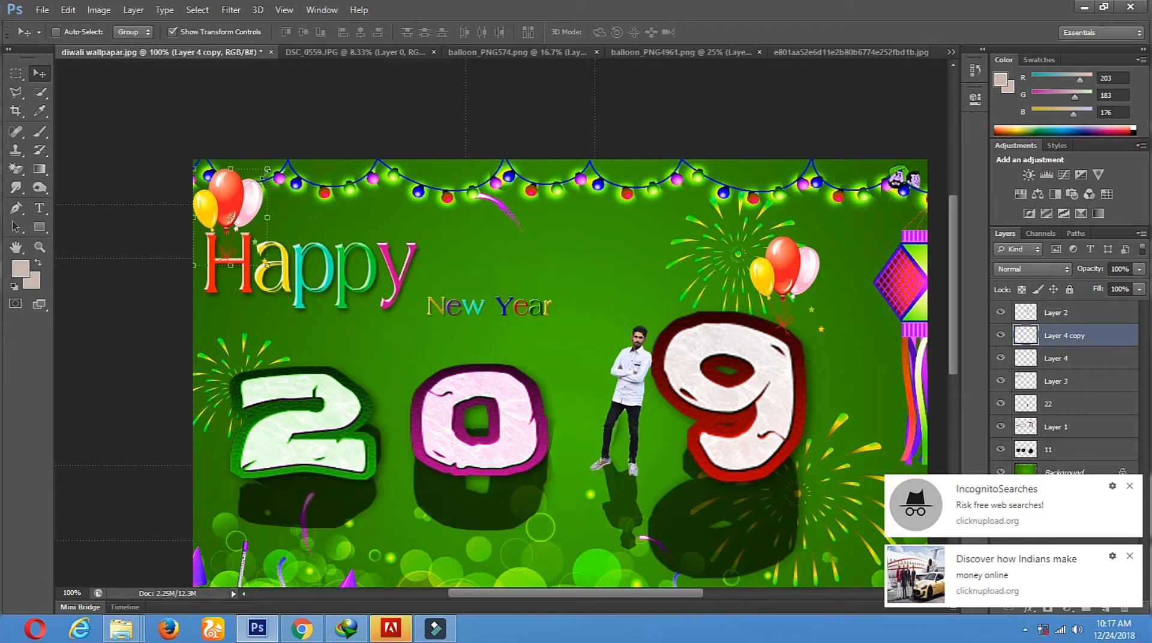
left_click(353, 50)
left_click(492, 52)
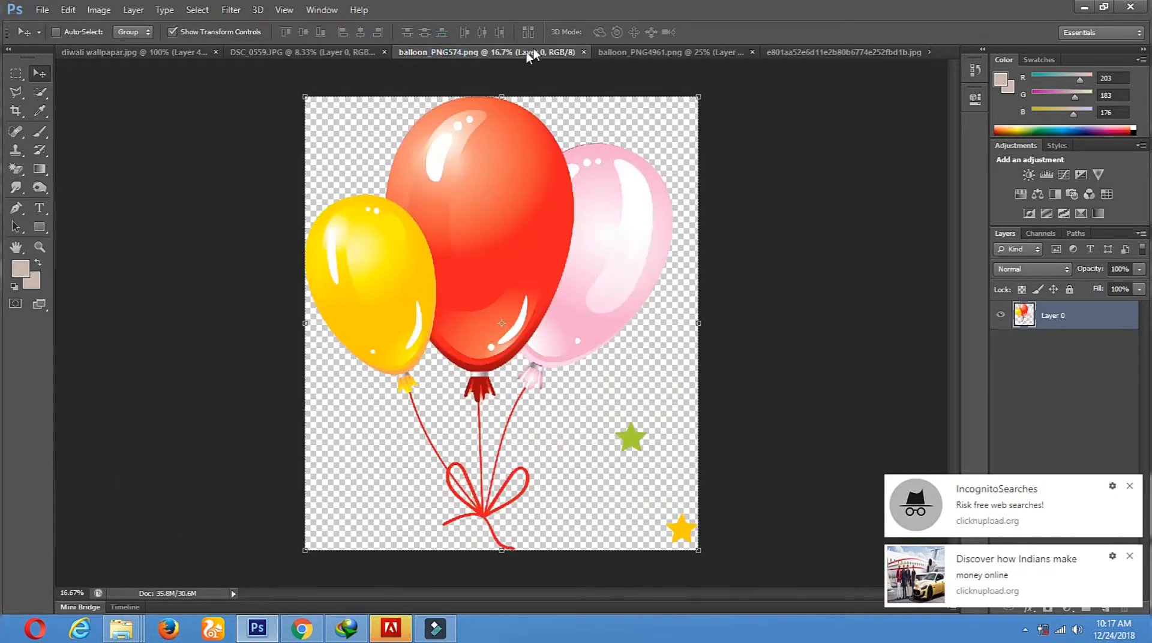
left_click(584, 53)
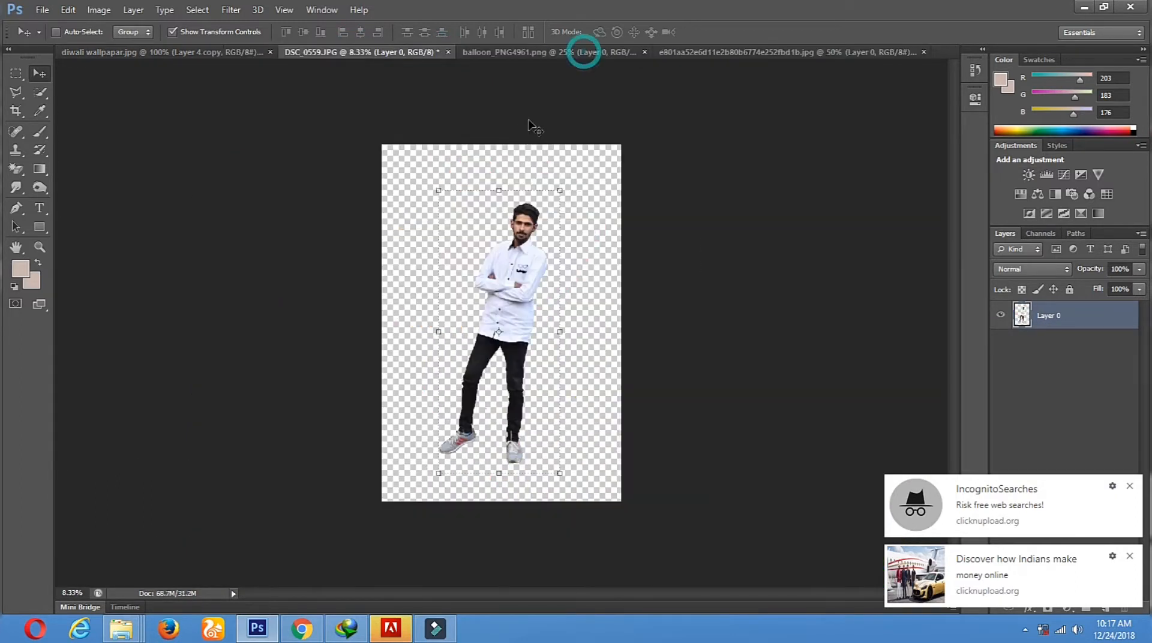
Copy the balloons from balloon_PNG4961.png into the composite and shrink them to 61.83% width and 67.35% height.
left_click(563, 53)
left_click_drag(543, 277, 567, 328)
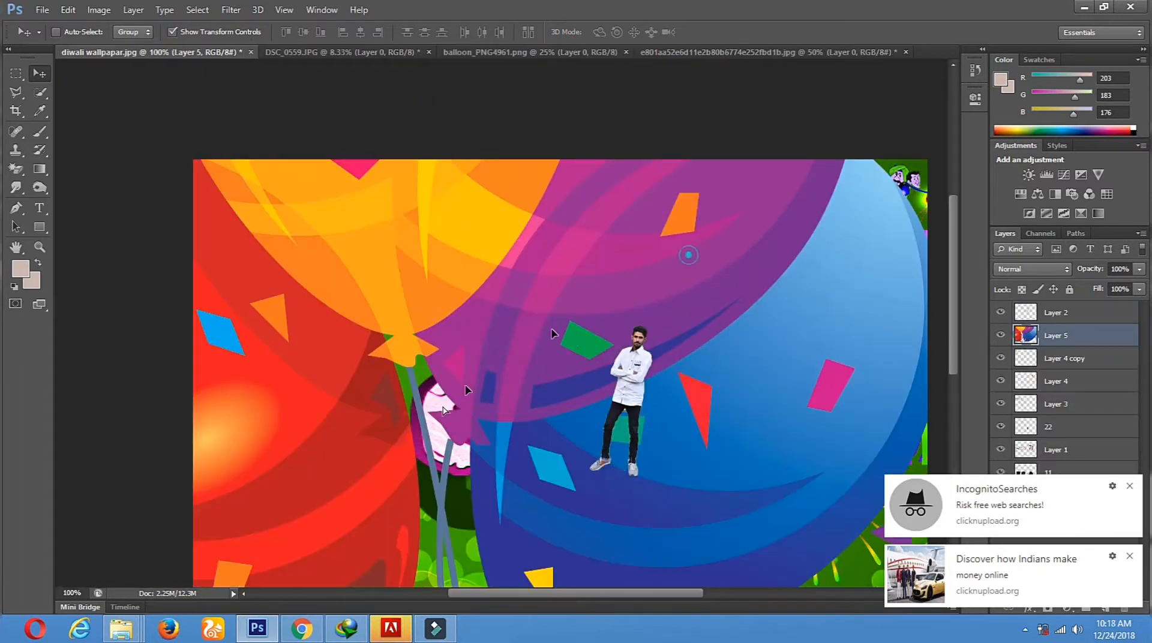
left_click_drag(688, 255, 445, 412)
left_click_drag(648, 242, 528, 558)
left_click_drag(530, 183, 531, 529)
left_click_drag(626, 204, 571, 461)
left_click_drag(606, 307, 590, 217)
left_click_drag(708, 545, 630, 178)
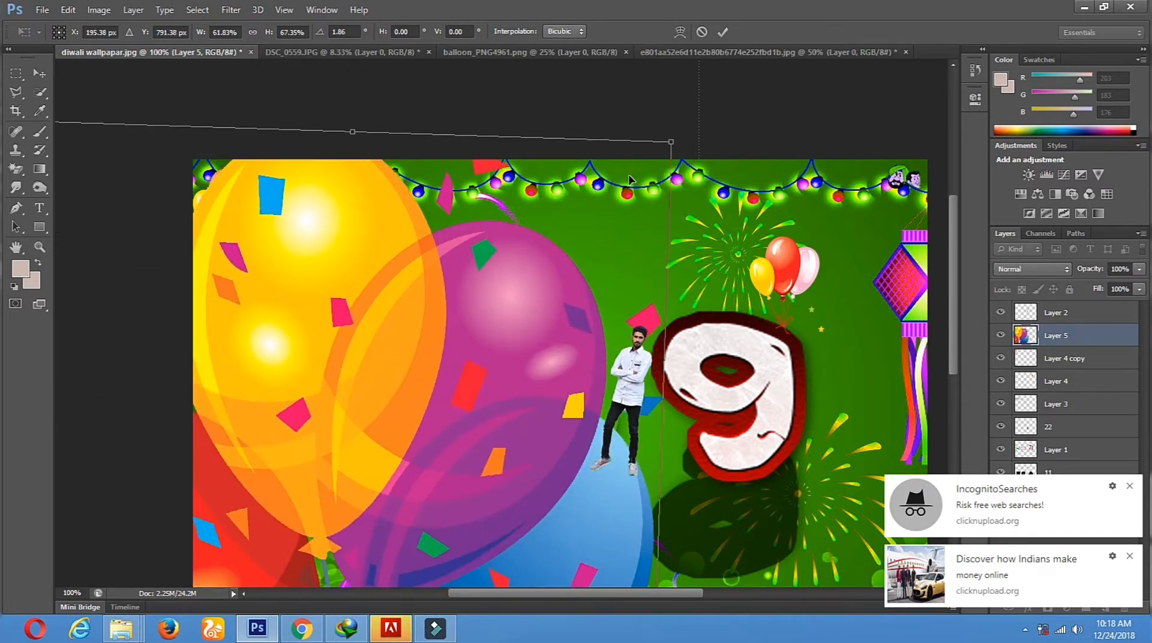
Shrink the new balloons to about 3.42% width and 5.06% height and place them just above the digit 2.
left_click_drag(675, 144, 626, 183)
left_click_drag(615, 231, 595, 268)
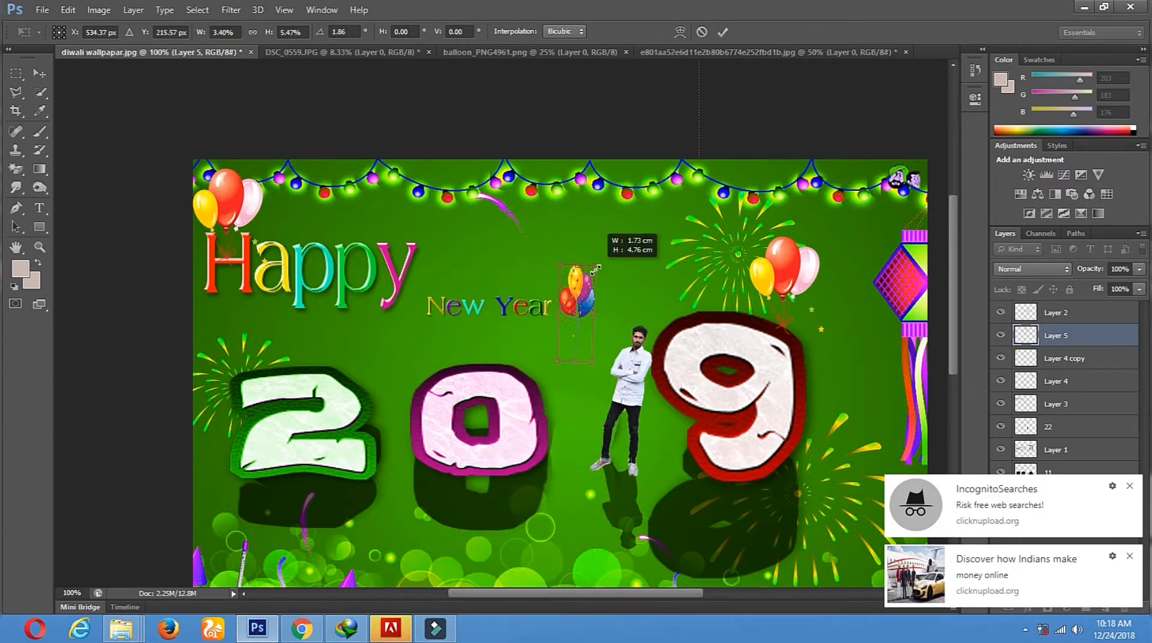
left_click_drag(577, 309, 242, 339)
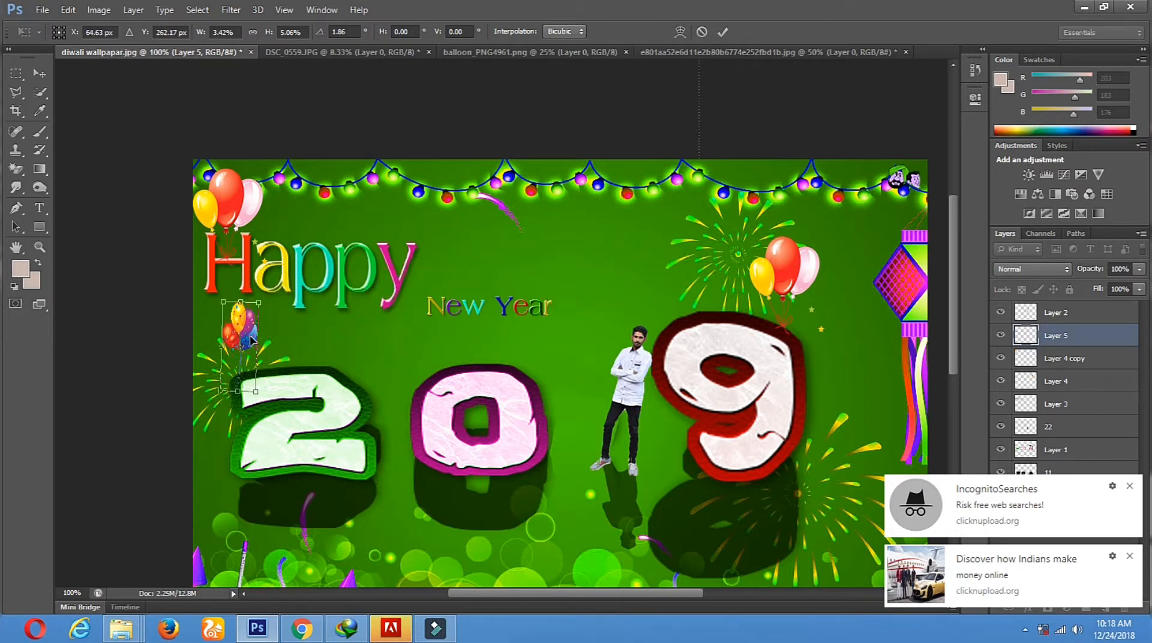
Resize the balloons above the digit 2 to 4.29% width and 5.27% height, apply the transformation and close balloon_PNG4961.png.
left_click_drag(240, 329, 240, 360)
left_click_drag(261, 322, 271, 319)
left_click_drag(247, 367, 244, 356)
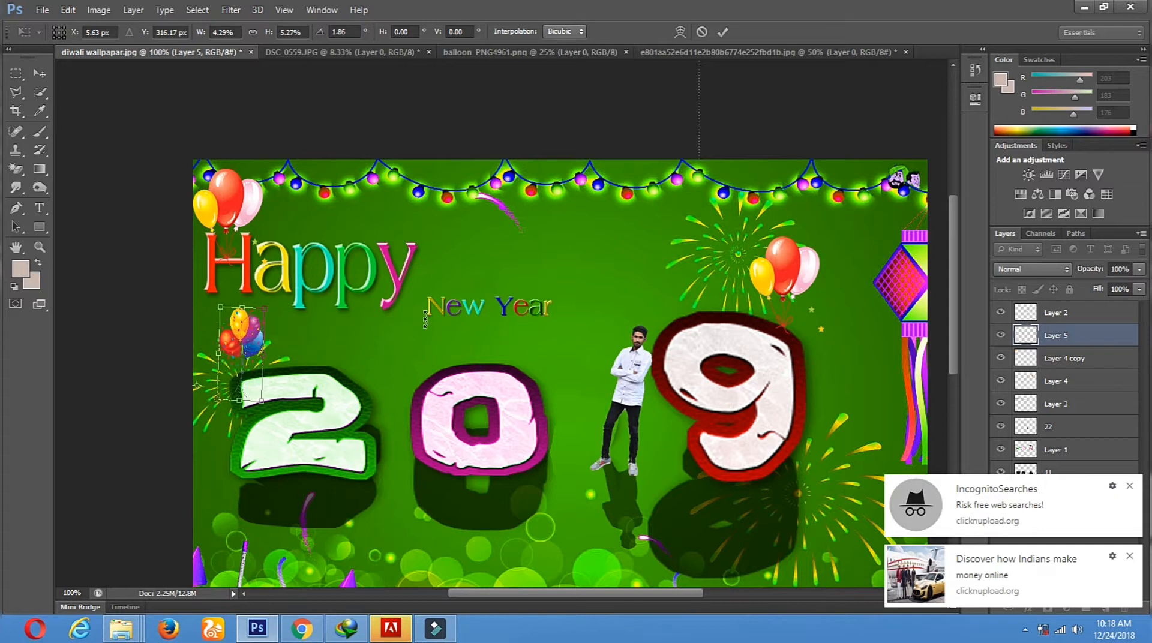
left_click(38, 80)
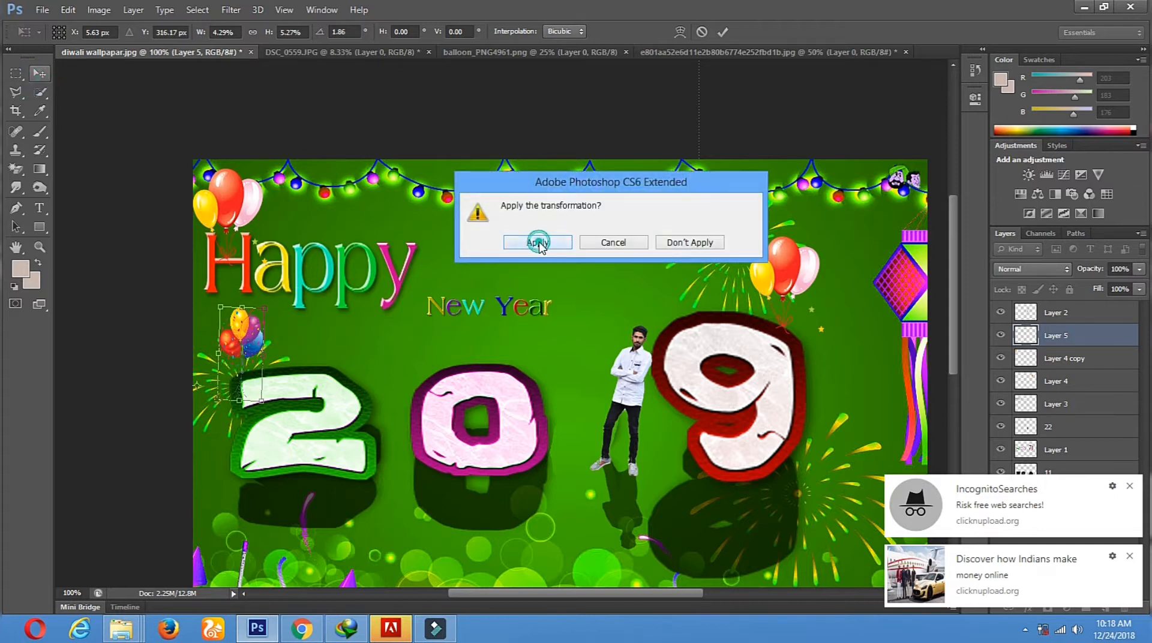
left_click(537, 243)
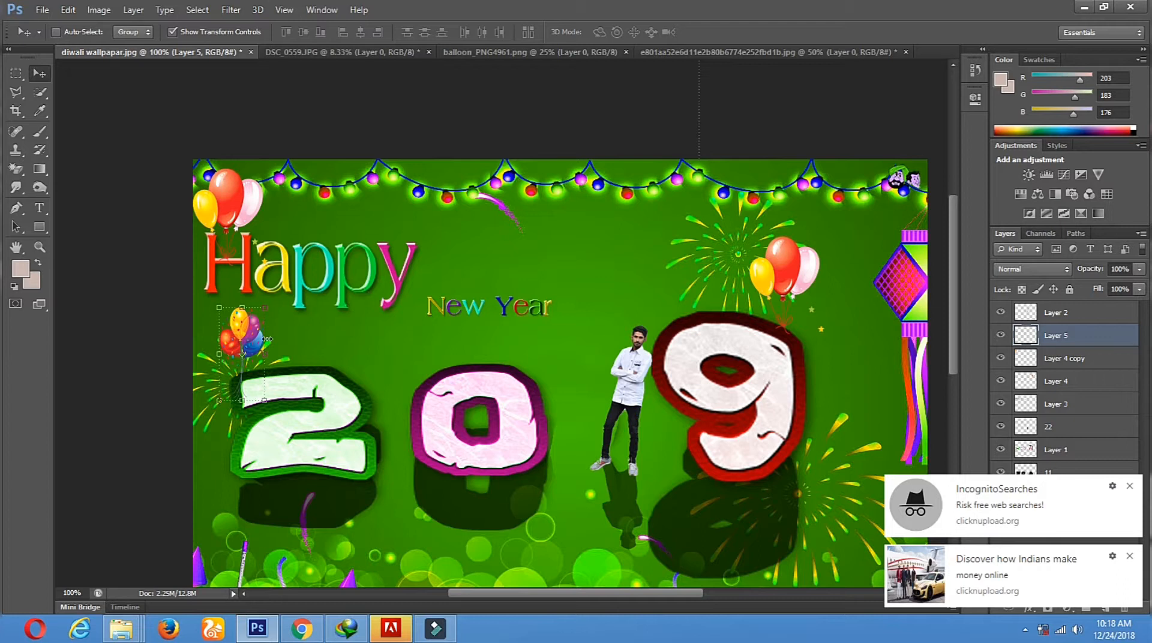
left_click(592, 51)
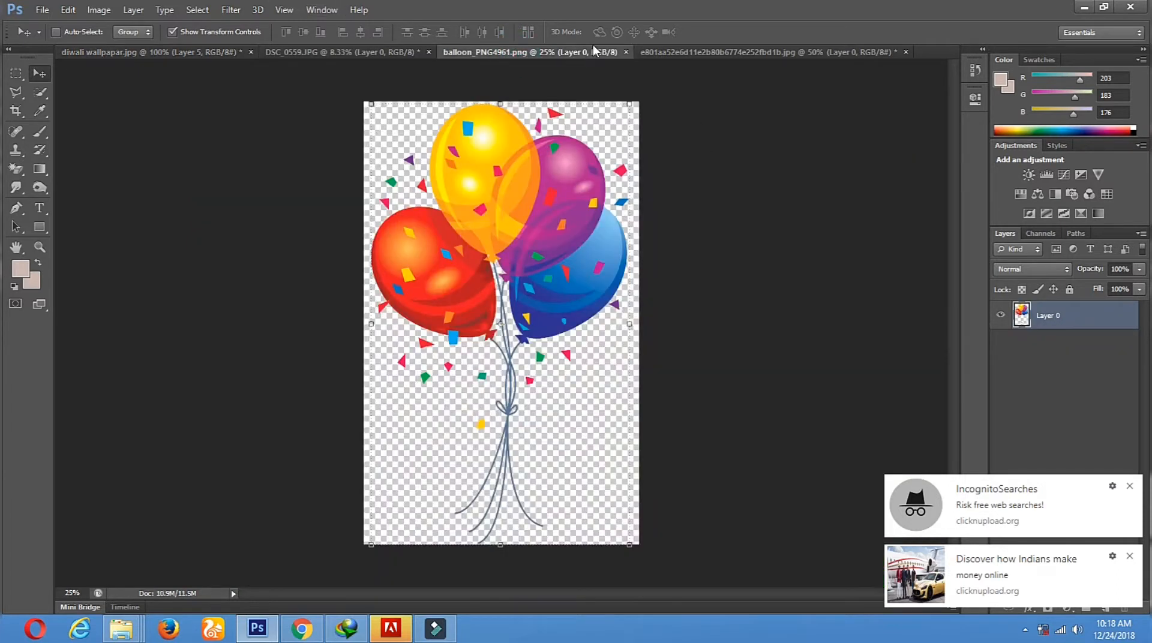
left_click(625, 52)
Copy the six-balloon bunch from the remaining balloon JPG into the composite and close that source image.
left_click(544, 52)
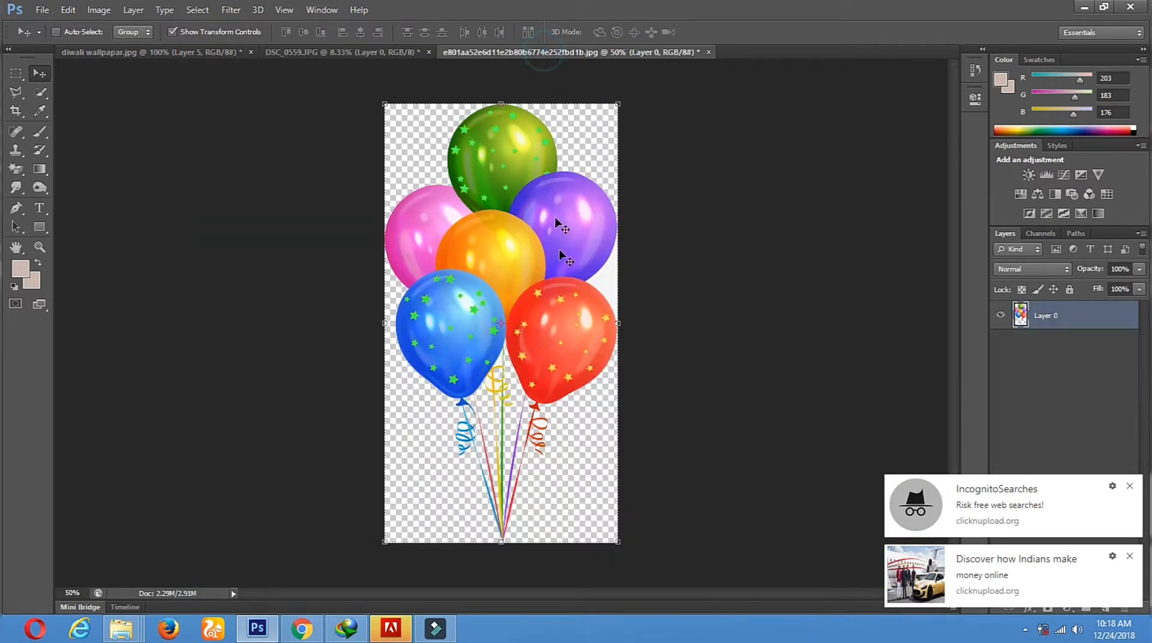
left_click_drag(507, 252, 625, 300)
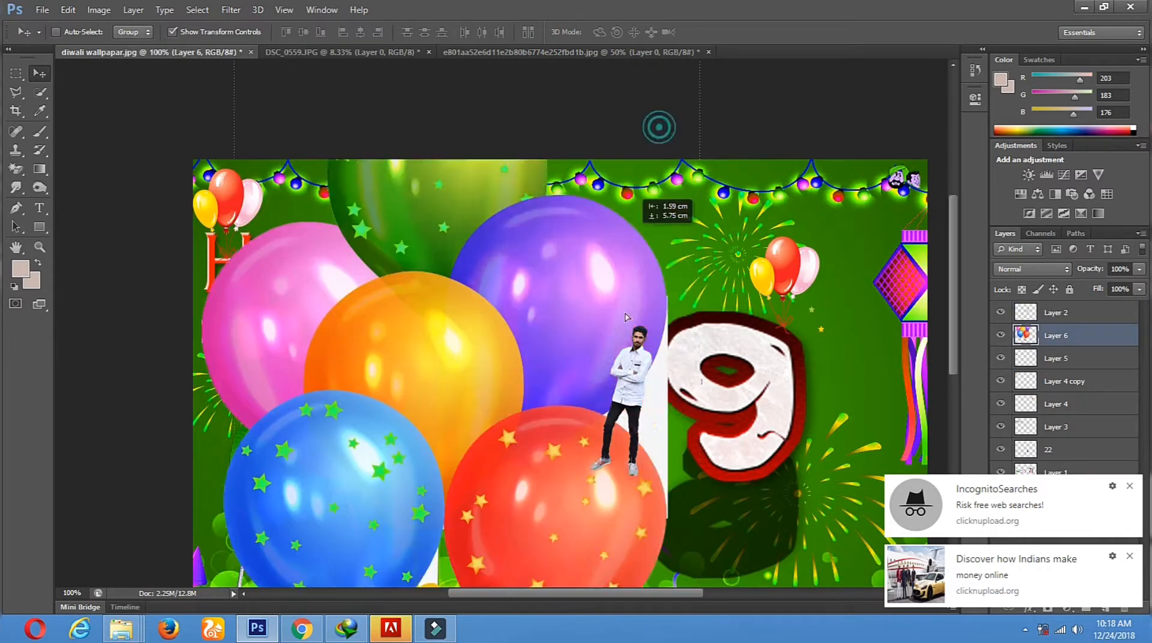
left_click(702, 52)
left_click(708, 52)
left_click(599, 251)
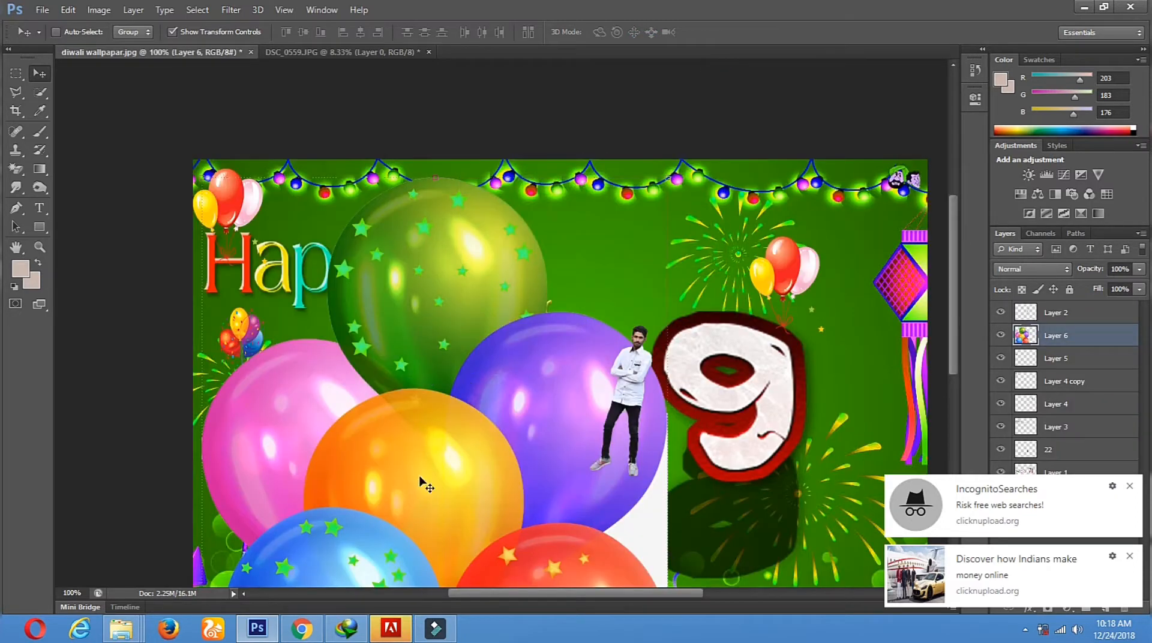
Shrink the six-balloon bunch to 27.08% width and 31.57% height near the composite's lower edge and apply the transformation.
left_click_drag(691, 219, 612, 341)
left_click_drag(590, 298, 474, 549)
left_click(432, 587)
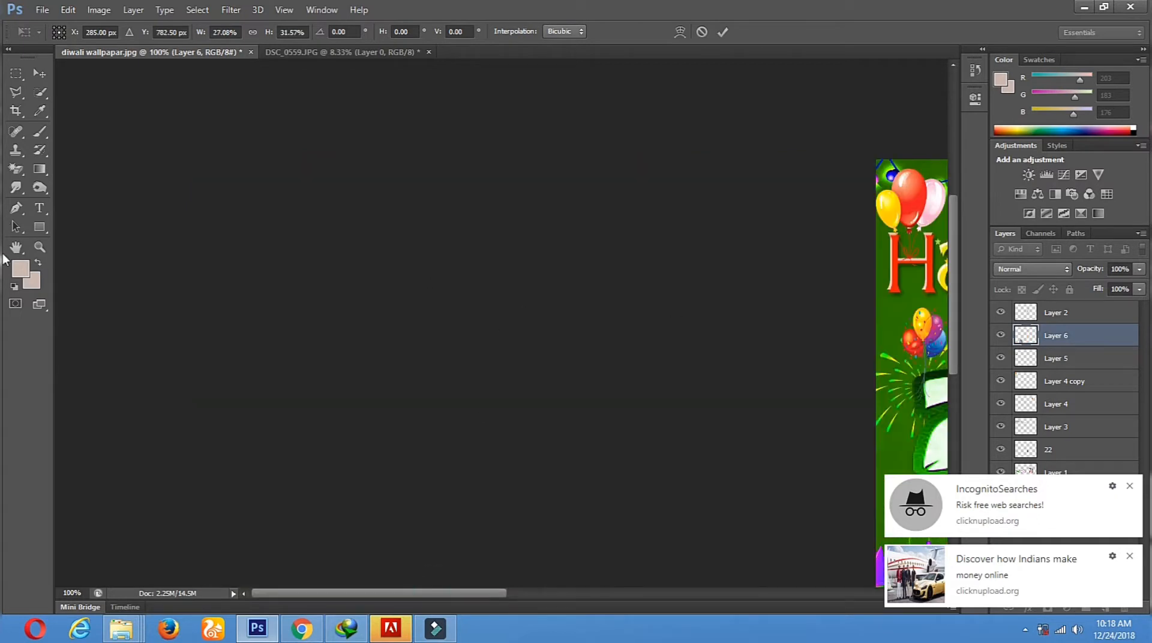
left_click(39, 246)
left_click(515, 240)
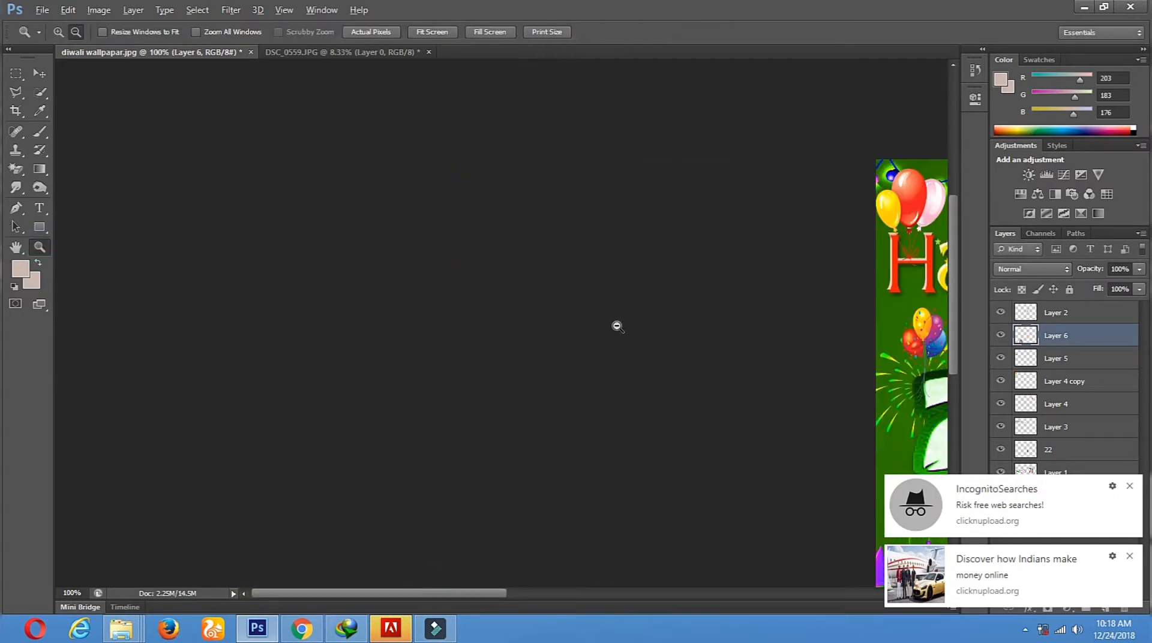
Move the six-balloon bunch onto the digit 0 and scale it to 50.00% width and 47.03% height.
left_click(617, 327, "alt")
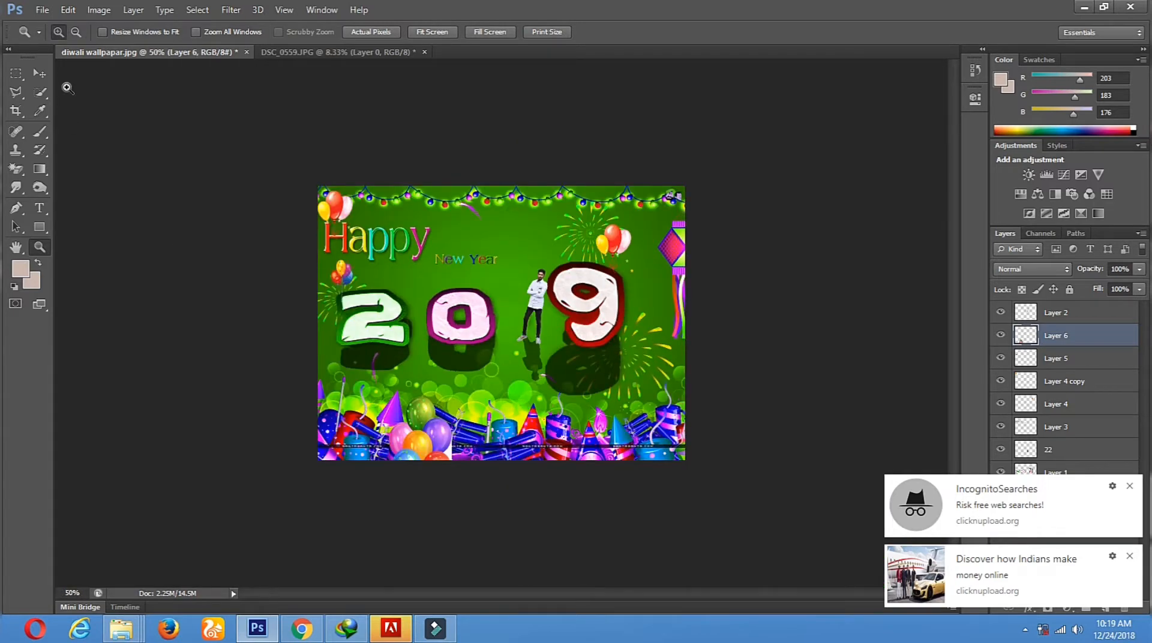
left_click(39, 72)
left_click_drag(403, 474, 509, 289)
key("ctrl+t")
left_click_drag(530, 236, 500, 309)
left_click(39, 248)
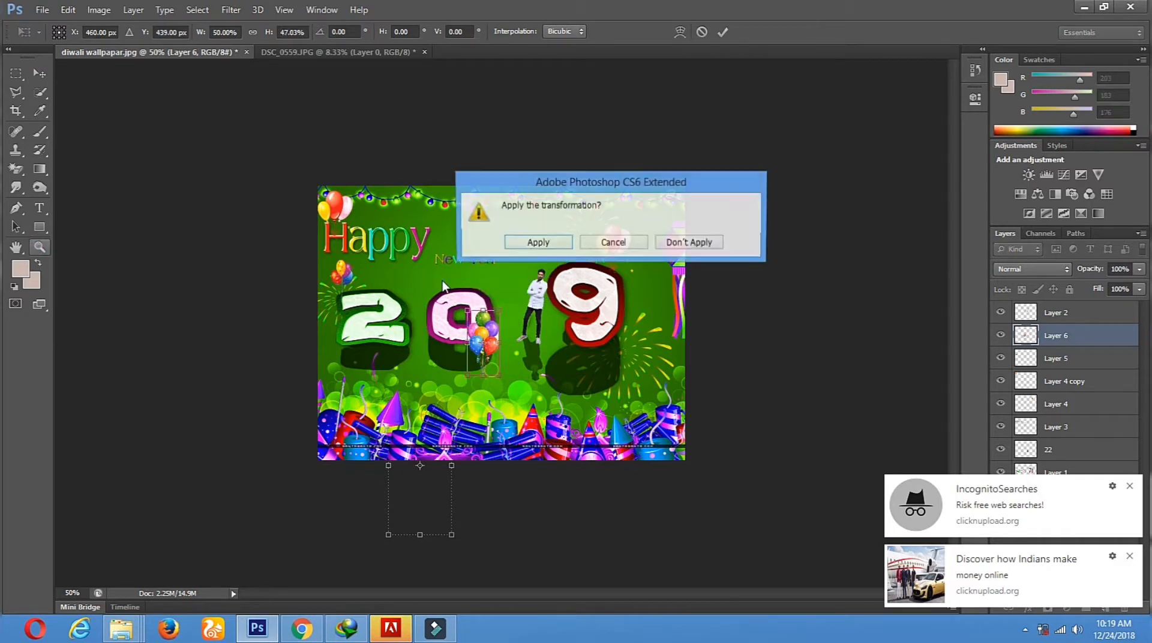
left_click(532, 239)
Scale the six-balloon bunch to 75.00% width and 62.64% height and place it over the upper part of the digit 0.
left_click(478, 291)
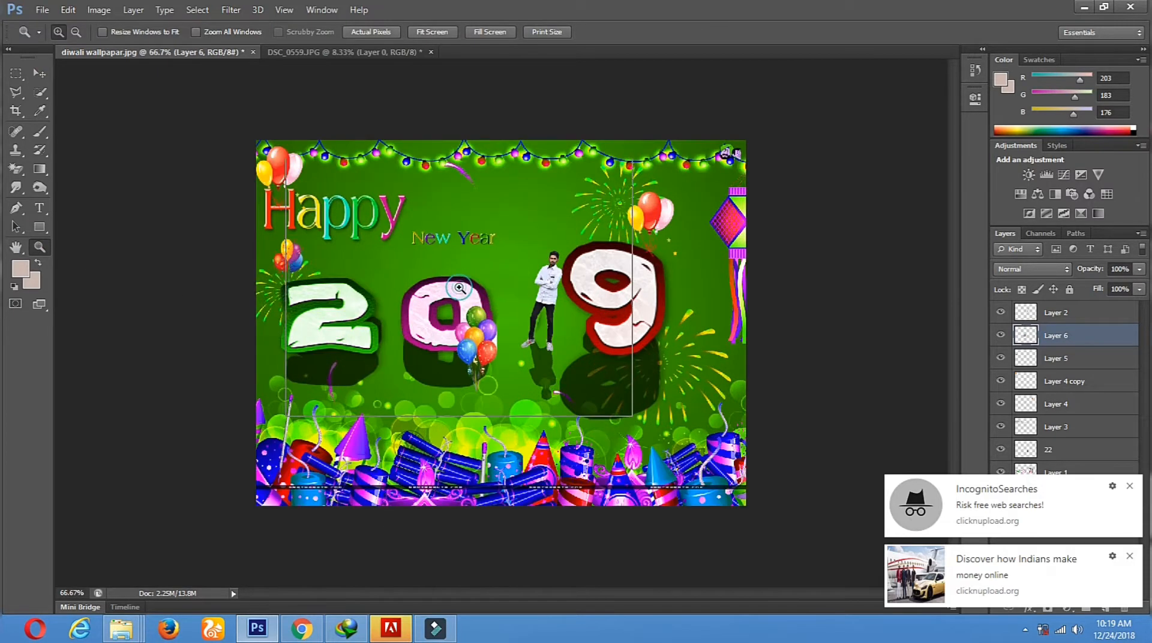
left_click(459, 289)
left_click(41, 72)
left_click_drag(486, 379, 421, 244)
left_click_drag(489, 352, 440, 279)
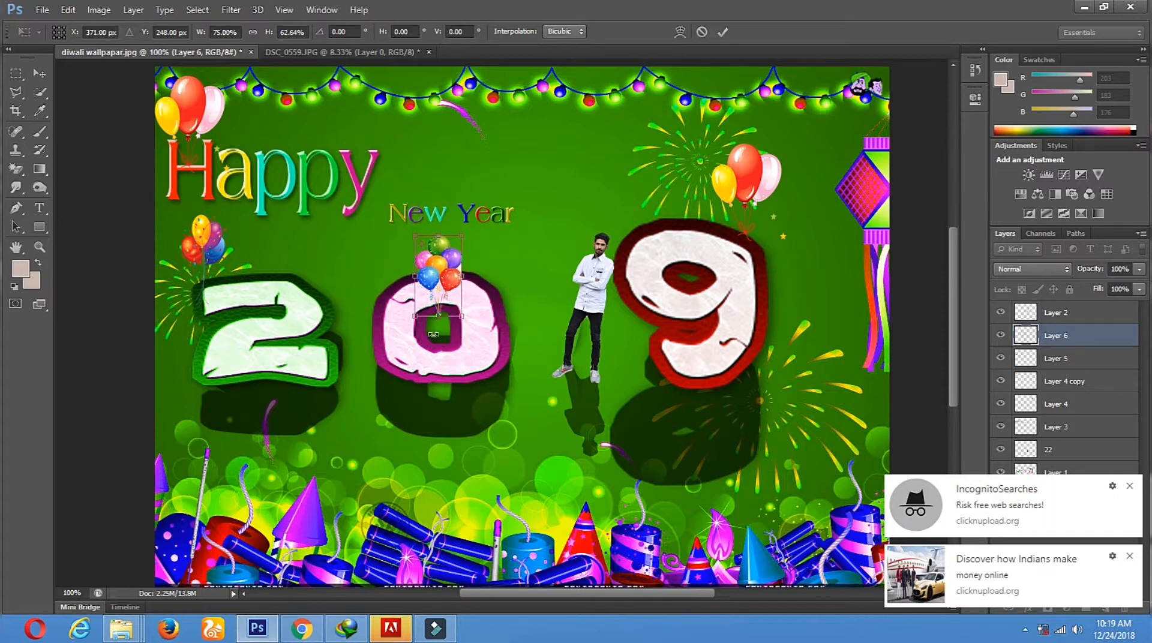
Place the six-balloon bunch between the digits 2 and 0 at 67.05% width and 68.13% height, and apply the transformation.
left_click_drag(438, 318, 442, 348)
mouse_move(462, 234)
left_mouse_down()
mouse_move(469, 223)
mouse_move(460, 251)
left_mouse_up()
left_click_drag(451, 293, 390, 228)
left_click_drag(387, 273, 385, 280)
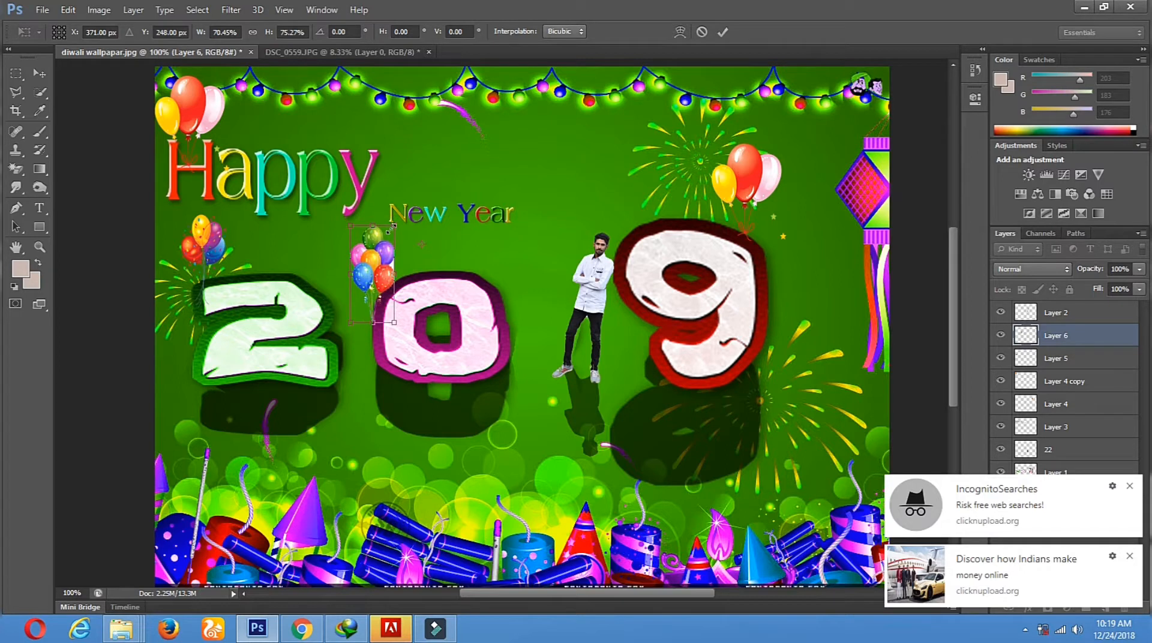
left_click_drag(393, 223, 392, 235)
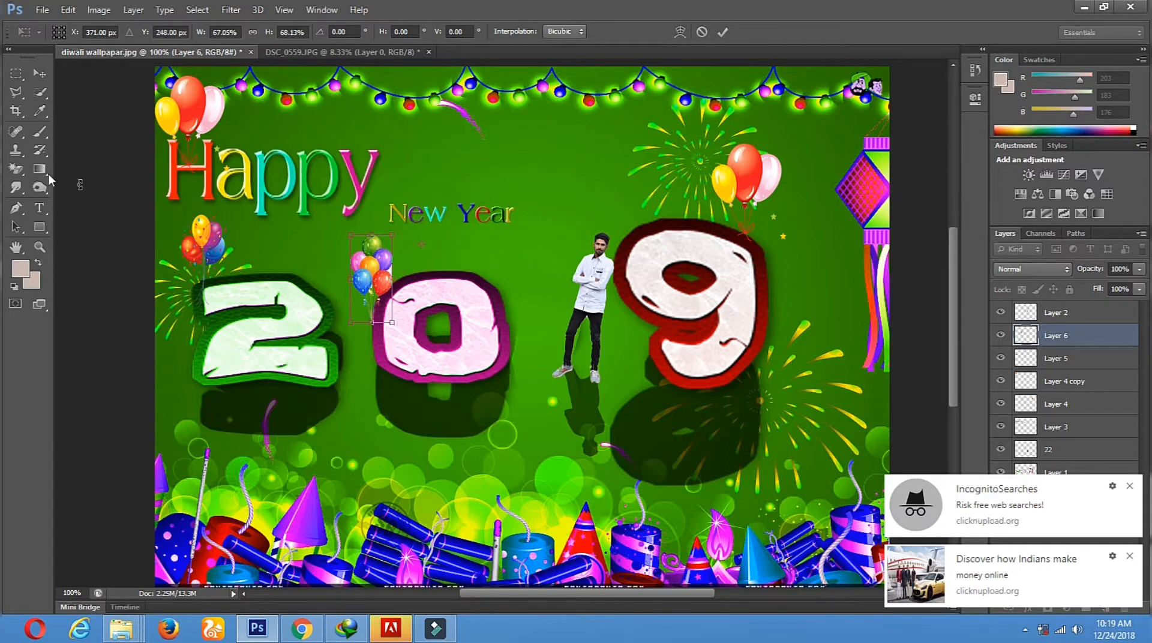
left_click(39, 73)
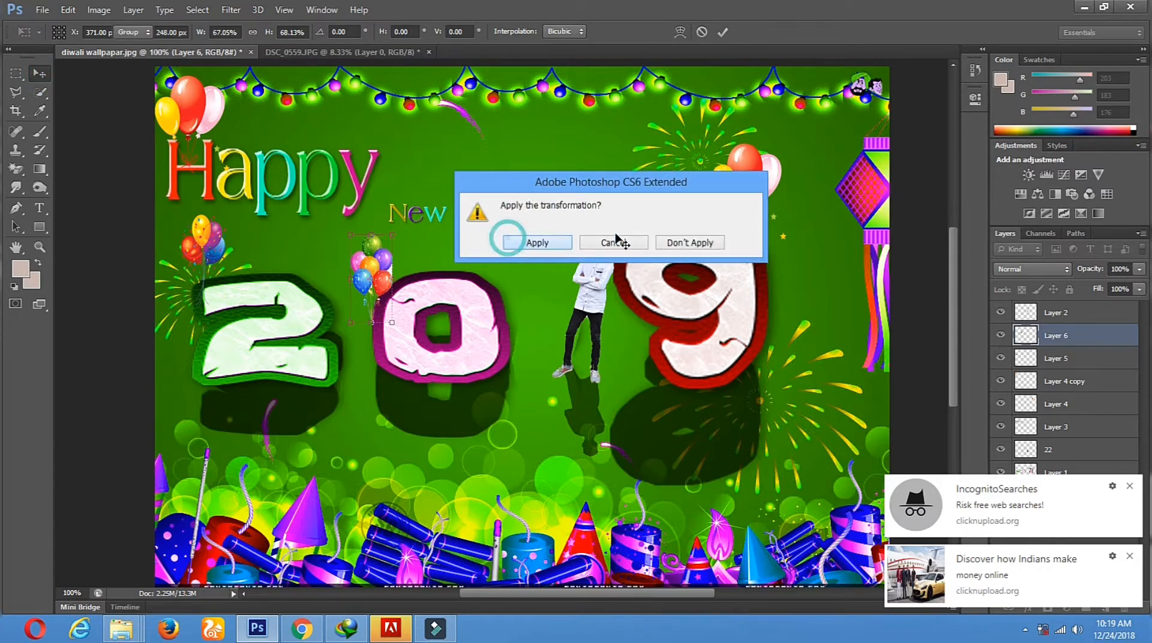
left_click(506, 237)
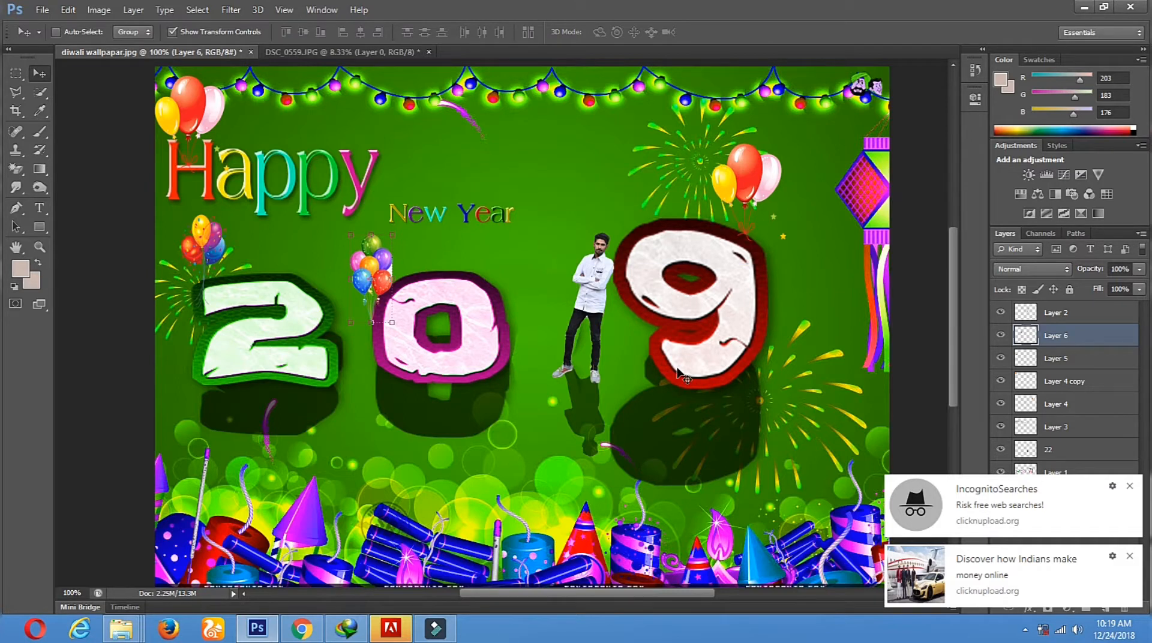
Duplicate the six-balloon bunch and place the copy between the balloons above the digit 9 and the hanging lantern.
left_click(39, 246)
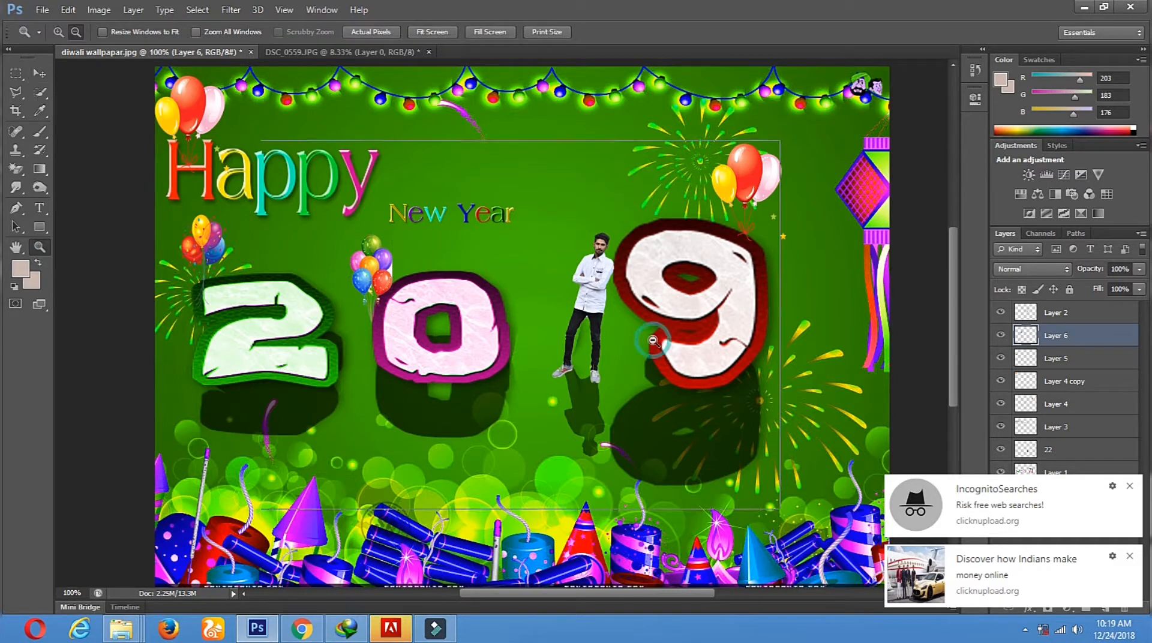
left_click(653, 341, "alt")
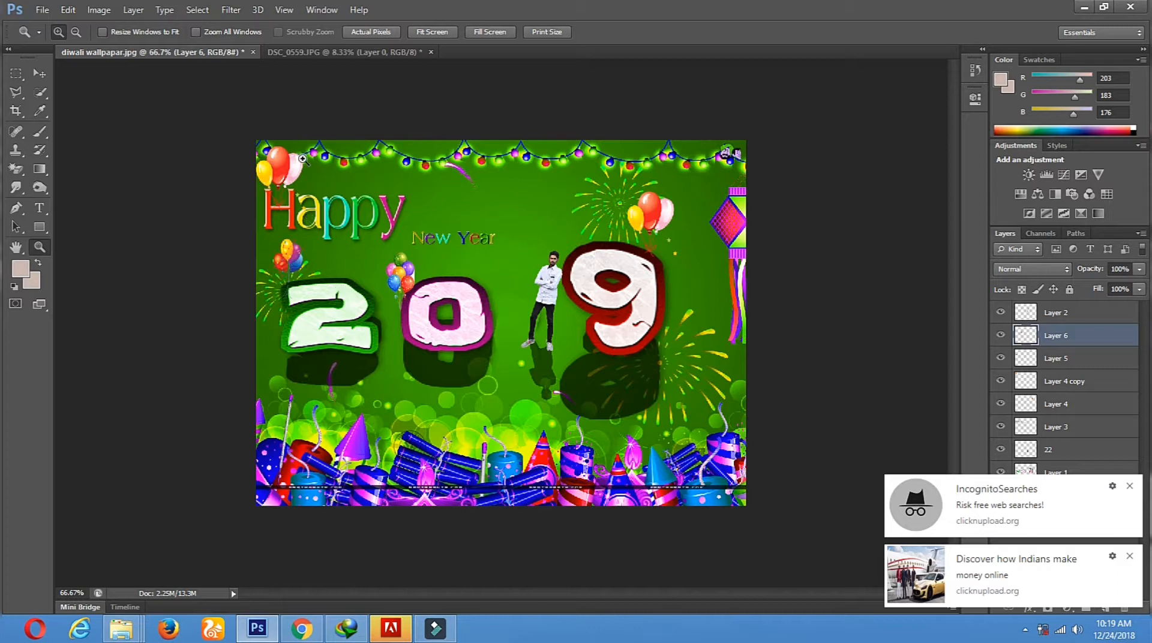
left_click(39, 73)
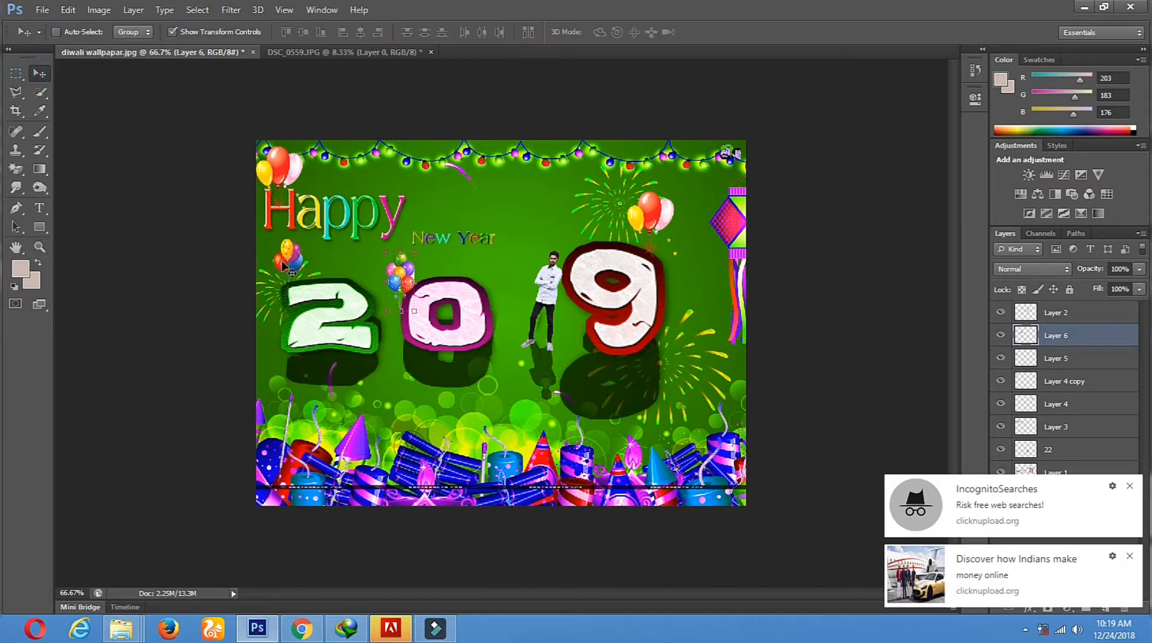
left_click_drag(301, 277, 619, 368)
left_click_drag(738, 381, 698, 224)
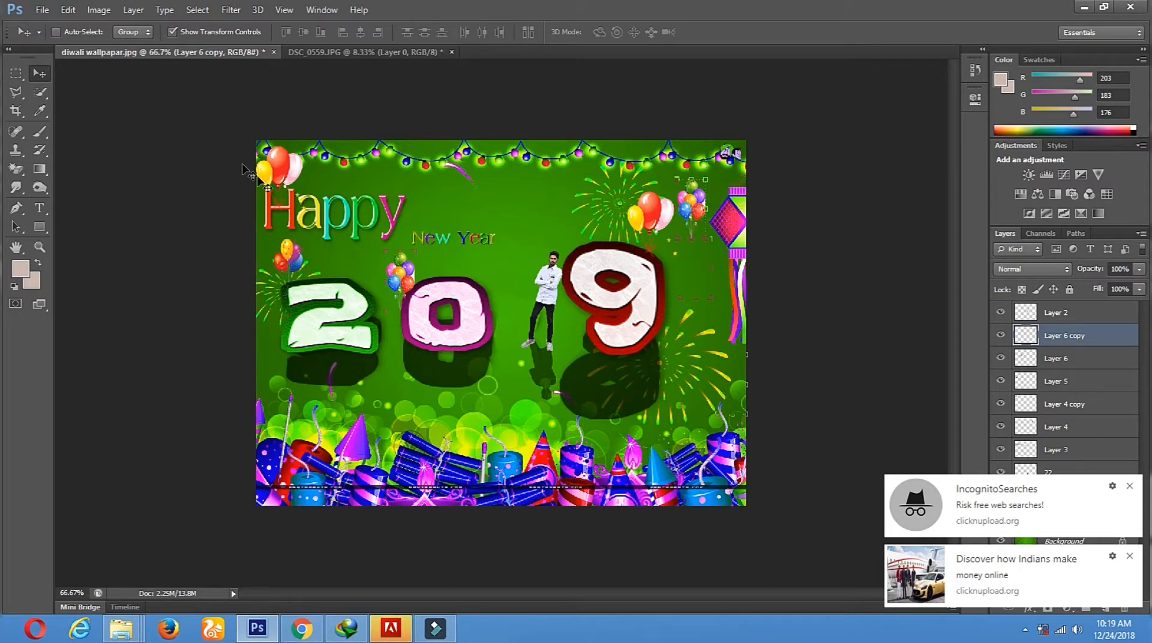
Duplicate the selected six-balloon layer in place, and put a copy of the Layer 5 balloons just above the man's head.
key("ctrl+j")
right_click(293, 257)
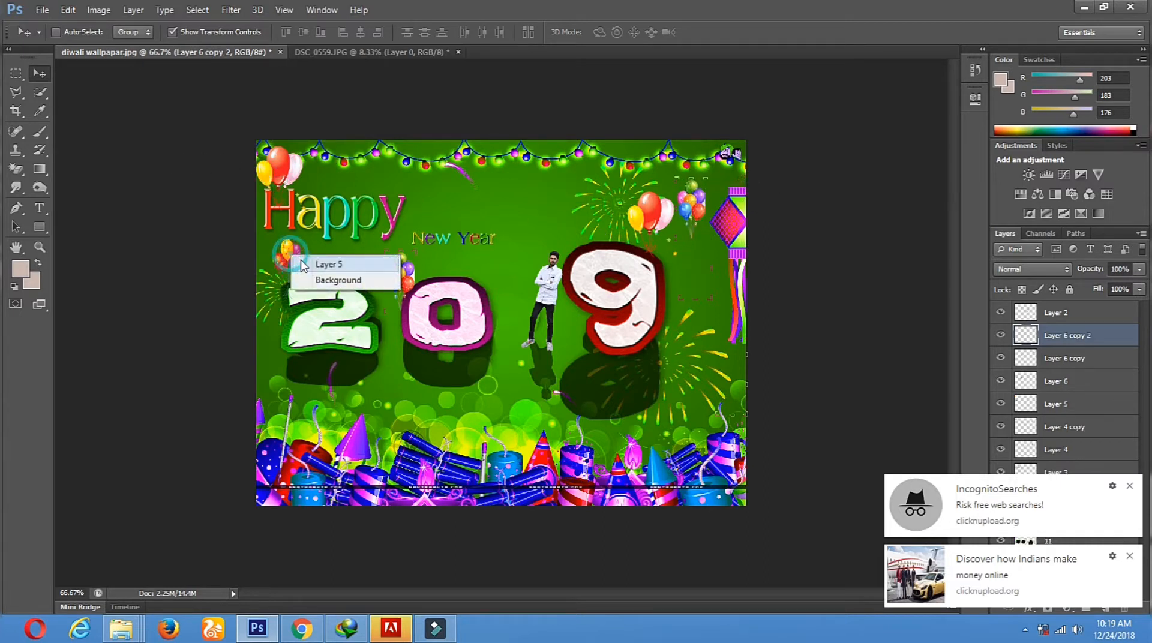
left_click(294, 264)
left_click_drag(294, 264, 536, 247)
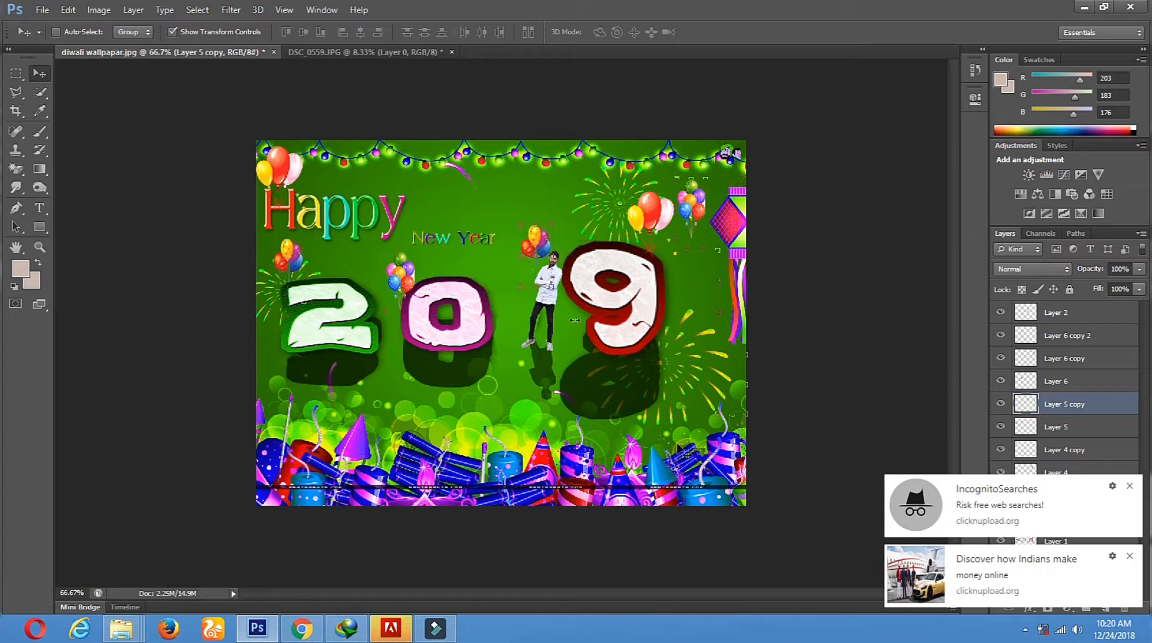
left_click(15, 93)
left_click(542, 176)
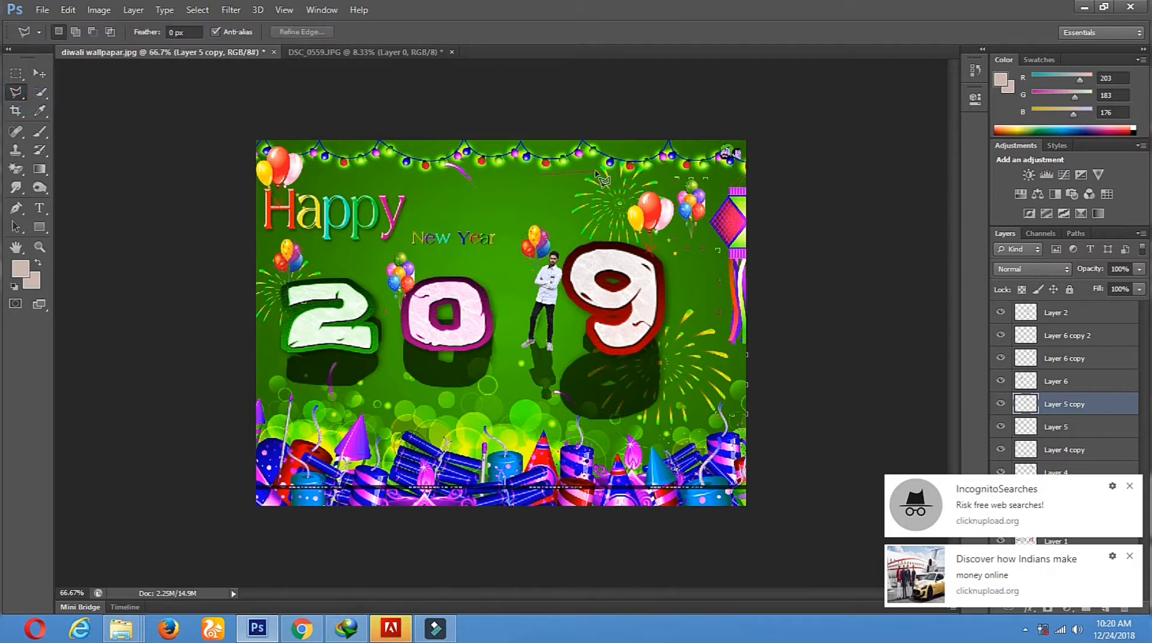
left_click(524, 233)
left_click(335, 172)
double_click(445, 185)
left_click(409, 151)
double_click(381, 137)
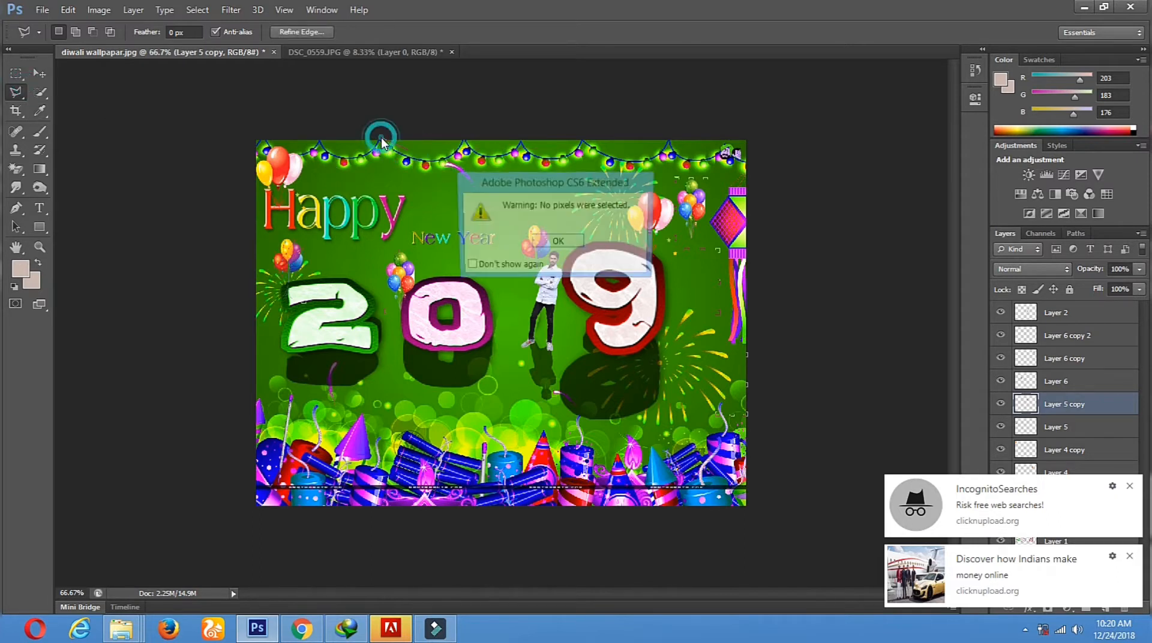
left_click(557, 242)
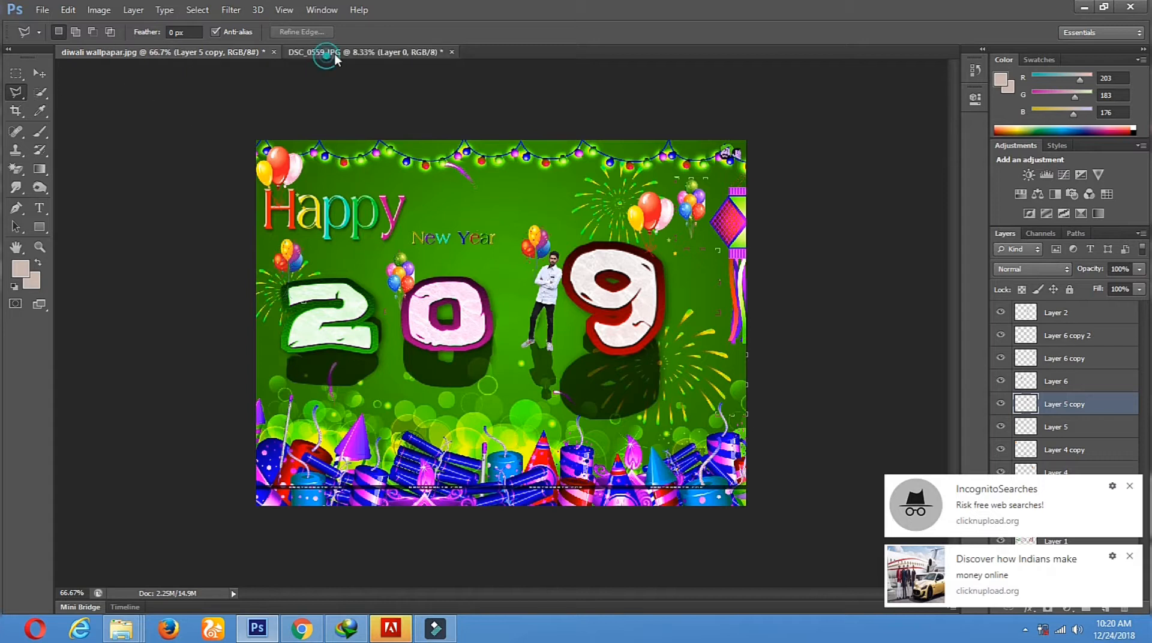
Save the man's cutout image to the Desktop as DSC_0559 in Photoshop format with layers, and close it.
left_click(435, 53)
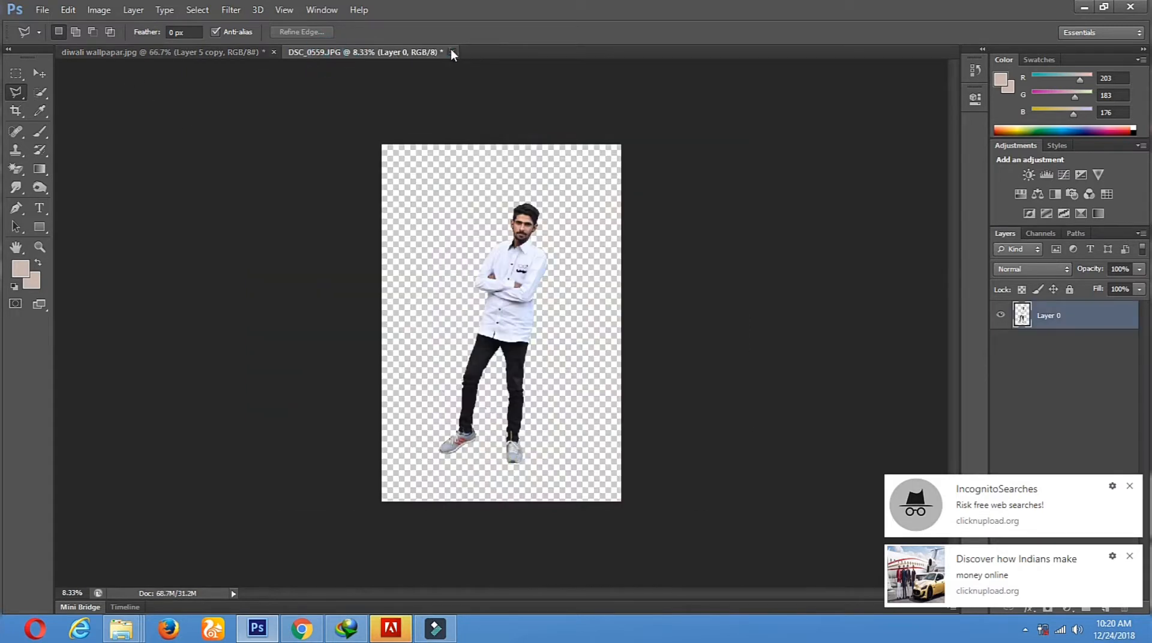
left_click(42, 10)
left_click(71, 180)
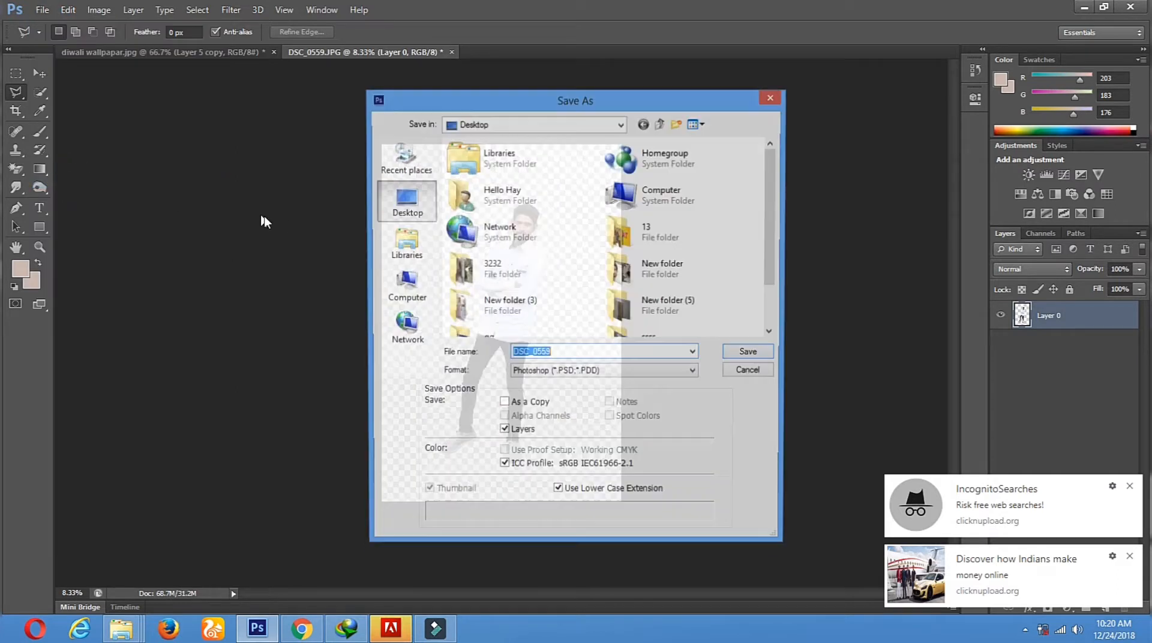
left_click(737, 355)
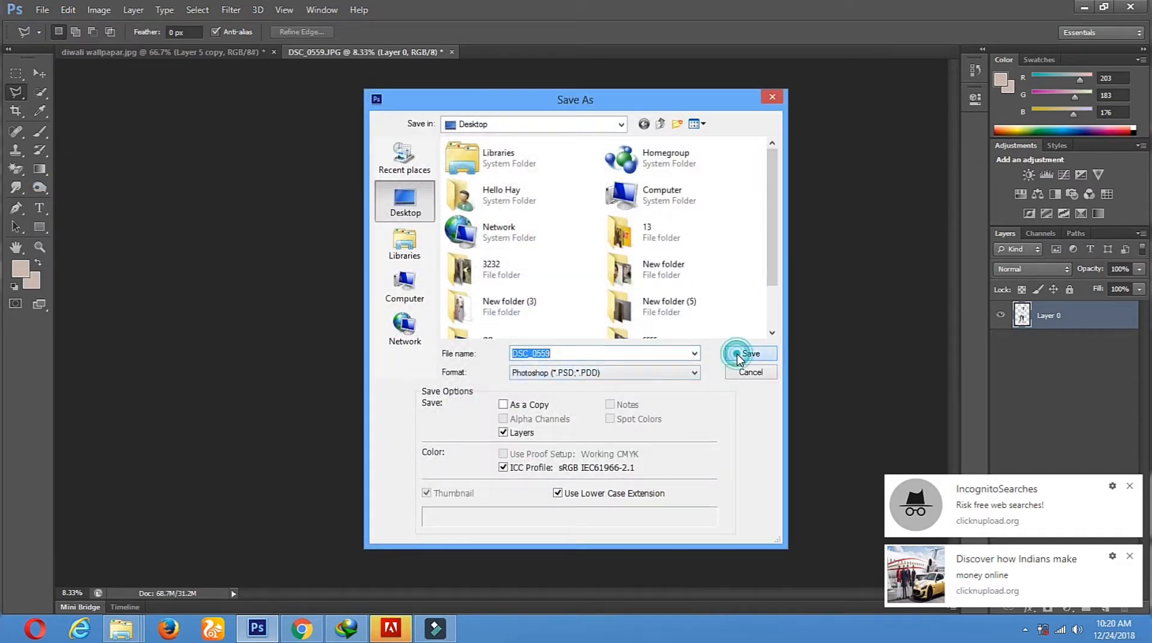
left_click(735, 192)
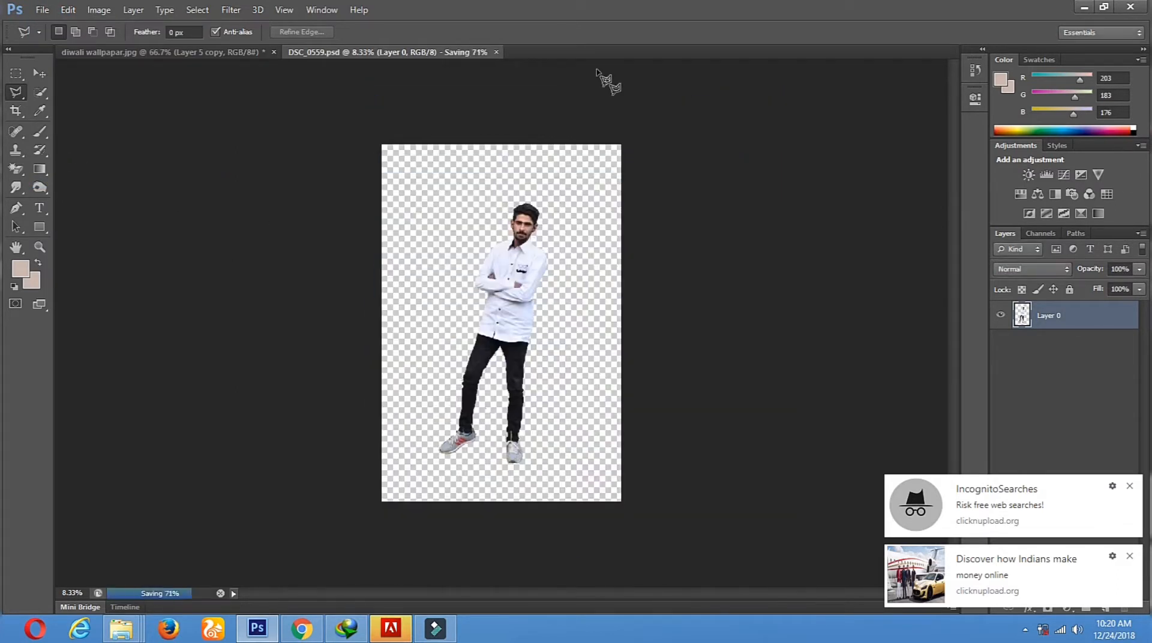
left_click(445, 52)
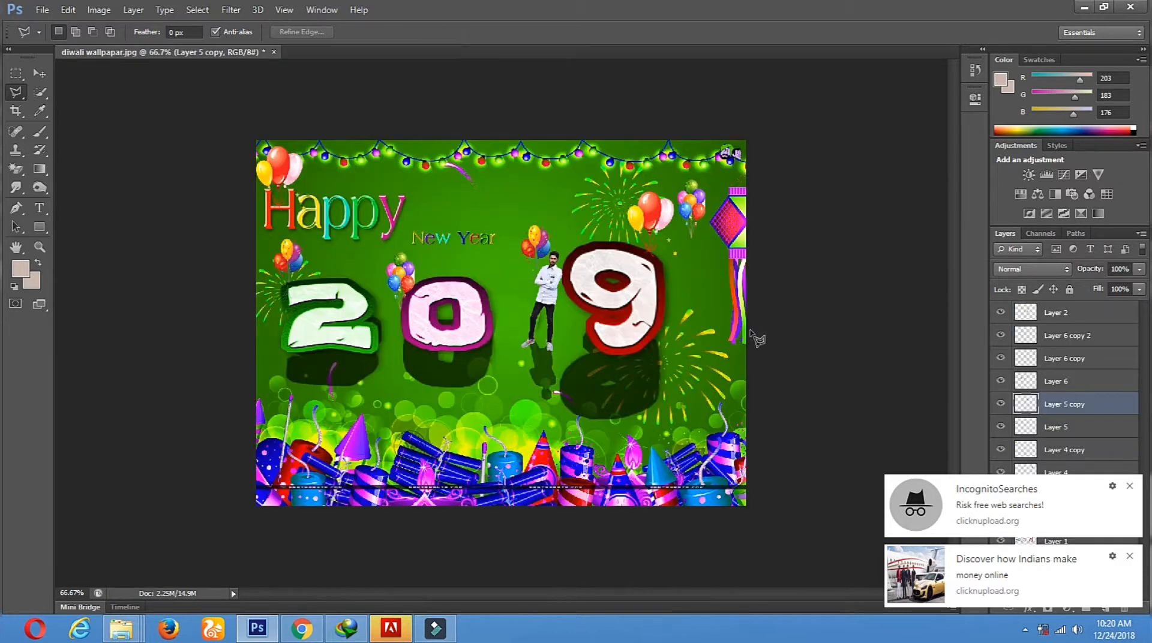
Dismiss the browser notifications and save the composite to the Desktop as diwali wallpapar in Photoshop format with layers and maximized compatibility.
left_click(1130, 488)
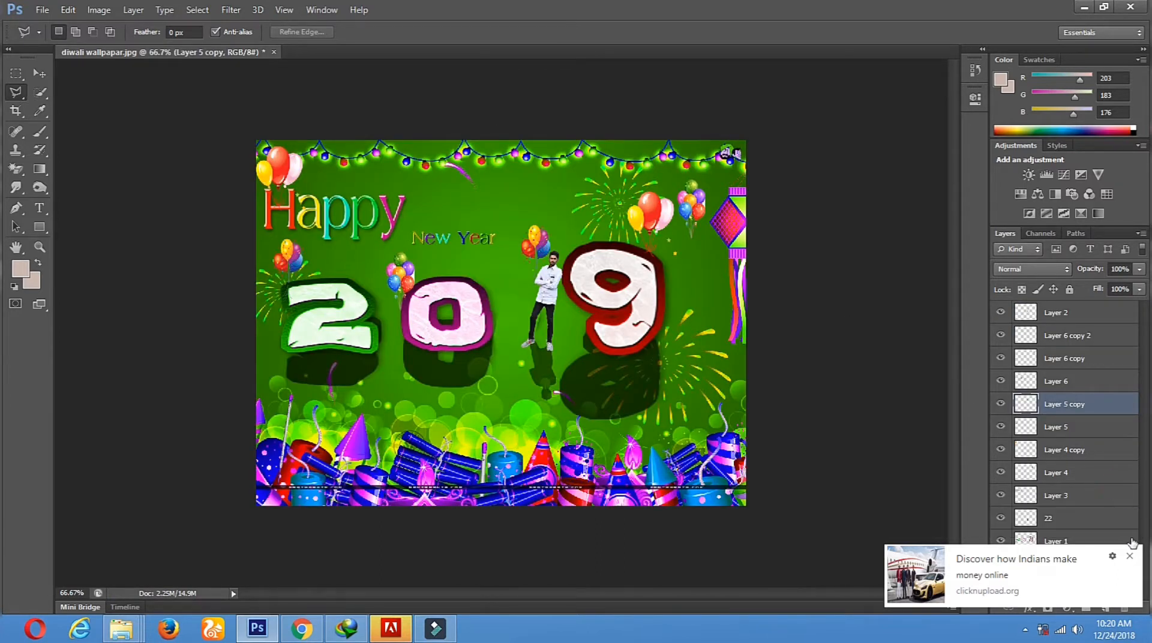
left_click(1130, 557)
left_click(42, 10)
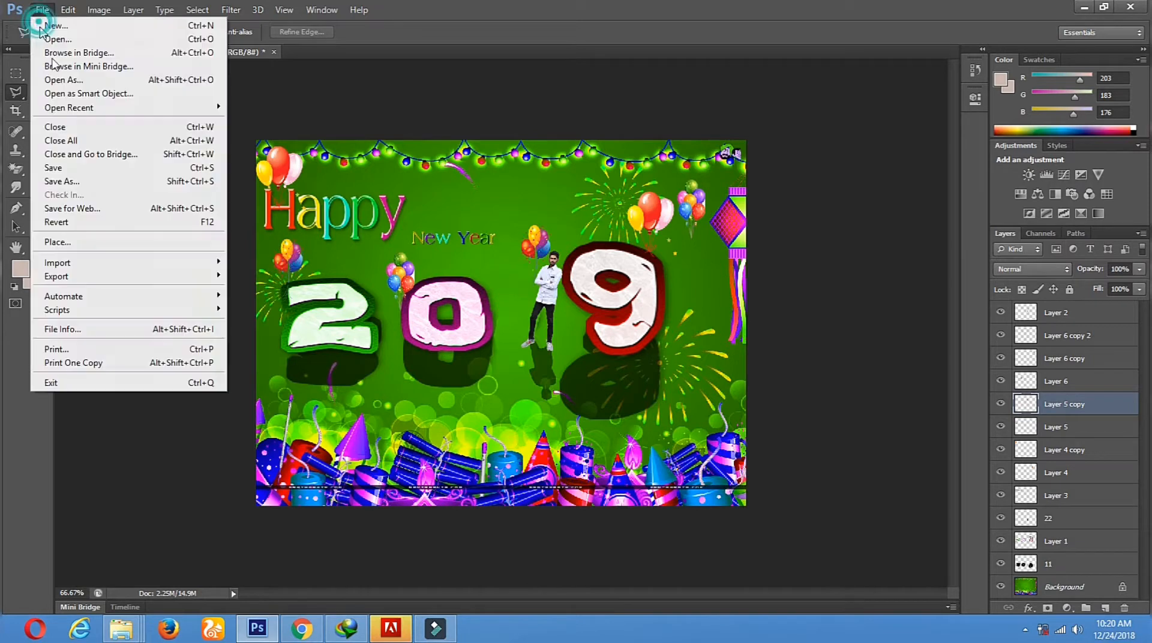
left_click(116, 181)
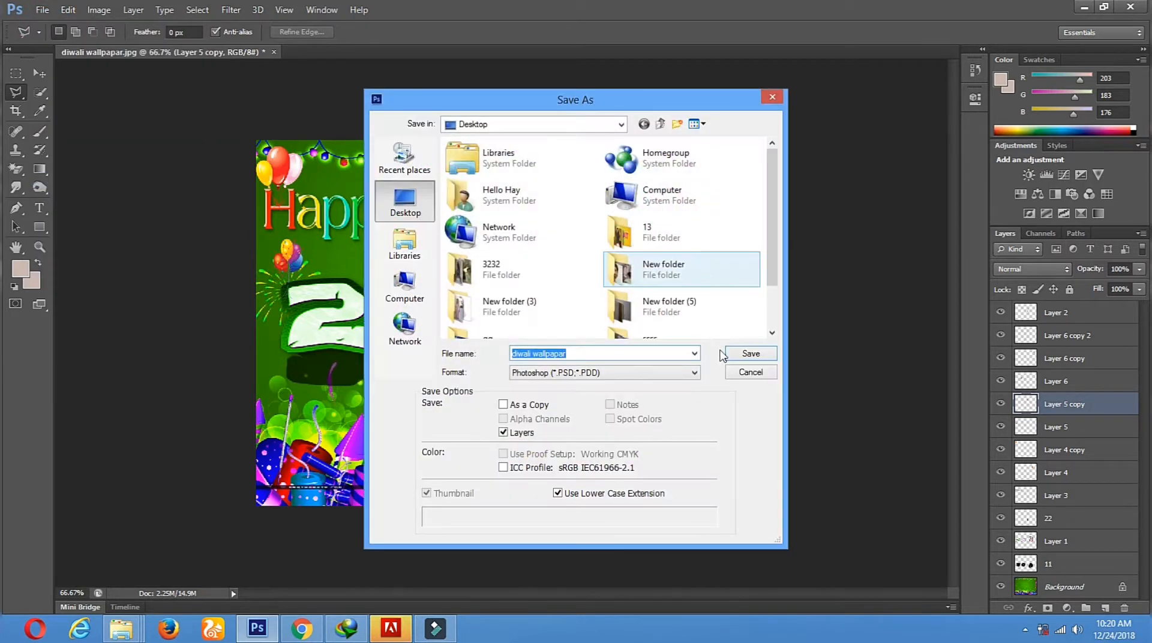
left_click(733, 354)
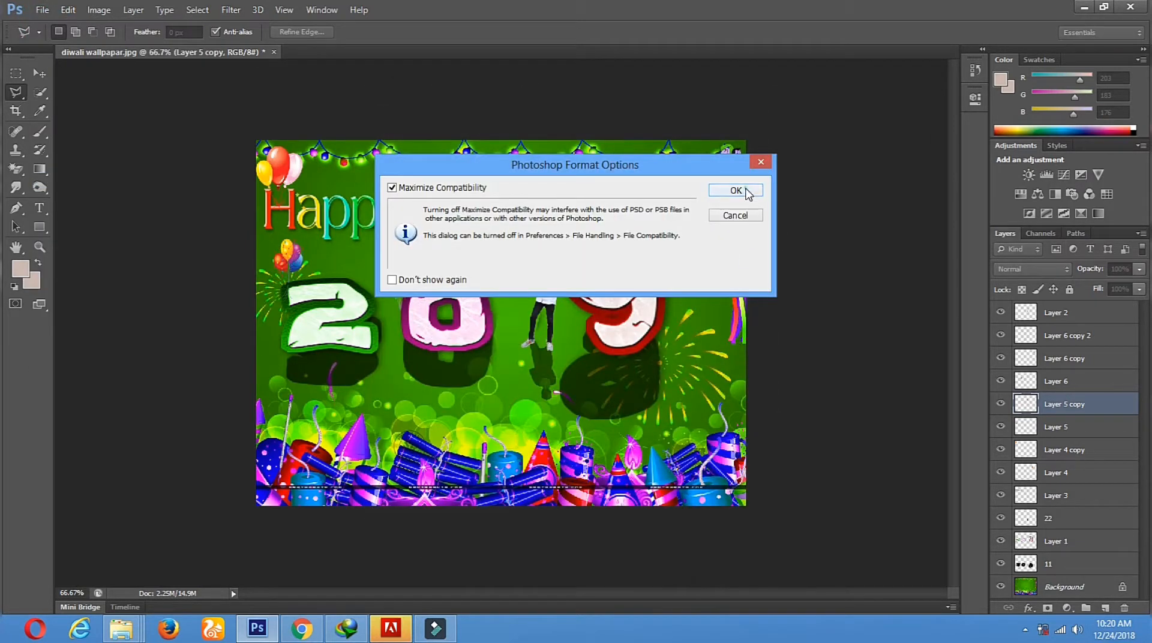
left_click(749, 196)
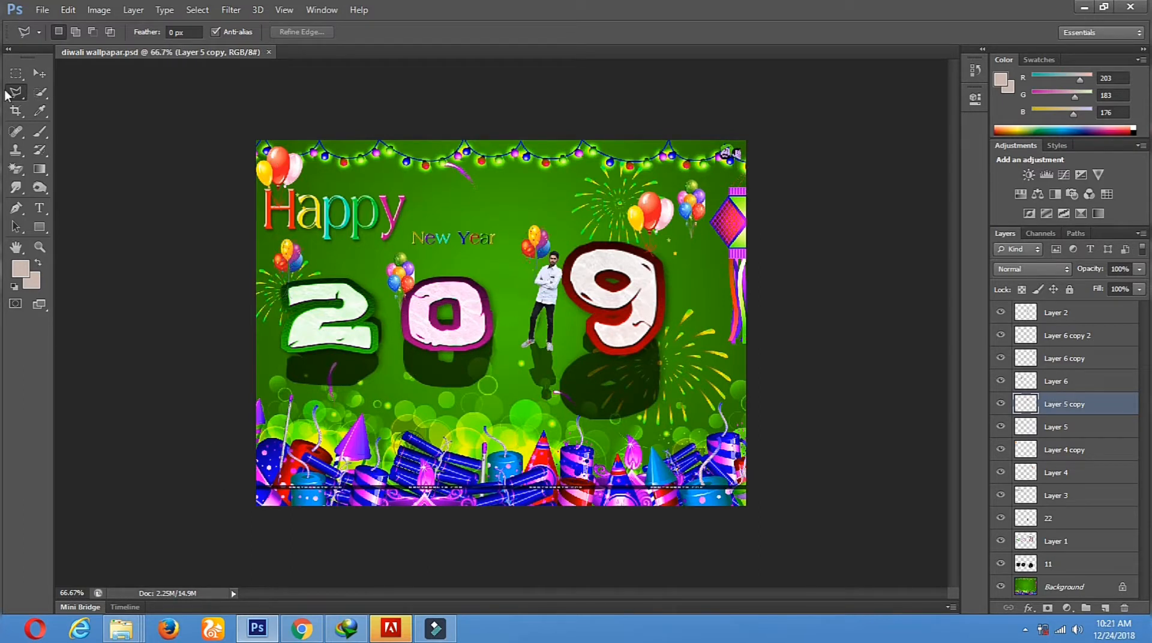
Duplicate the Layer 5 balloons above the digit 2 and place the copy just above the New Year text.
left_click(39, 74)
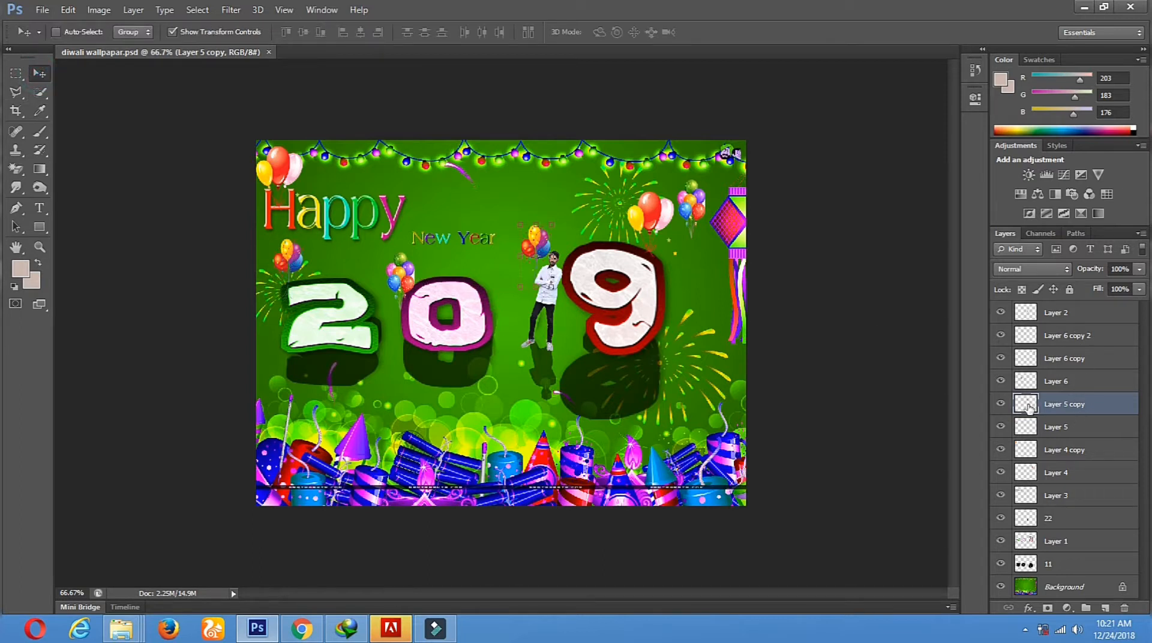
right_click(280, 250)
left_click(312, 260)
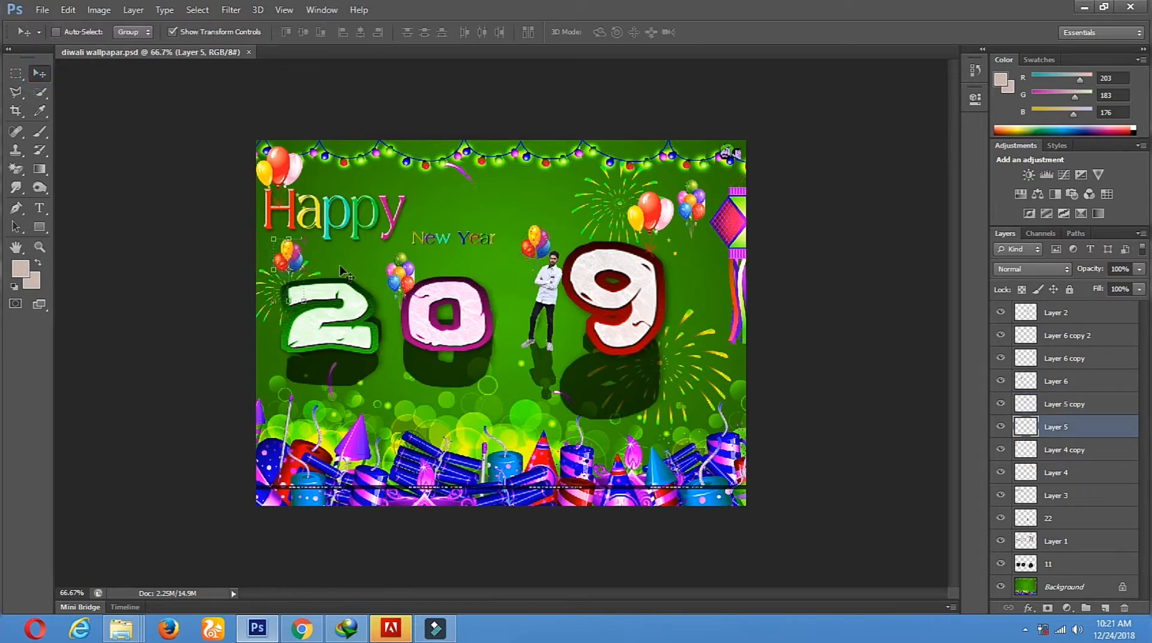
right_click(1049, 427)
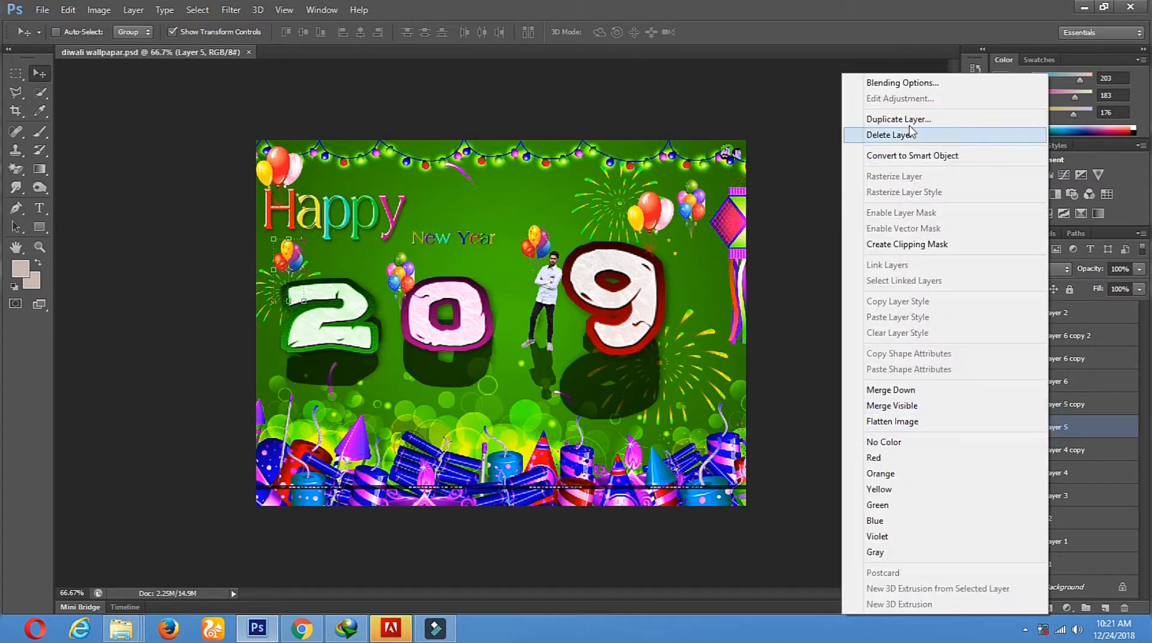
left_click(922, 120)
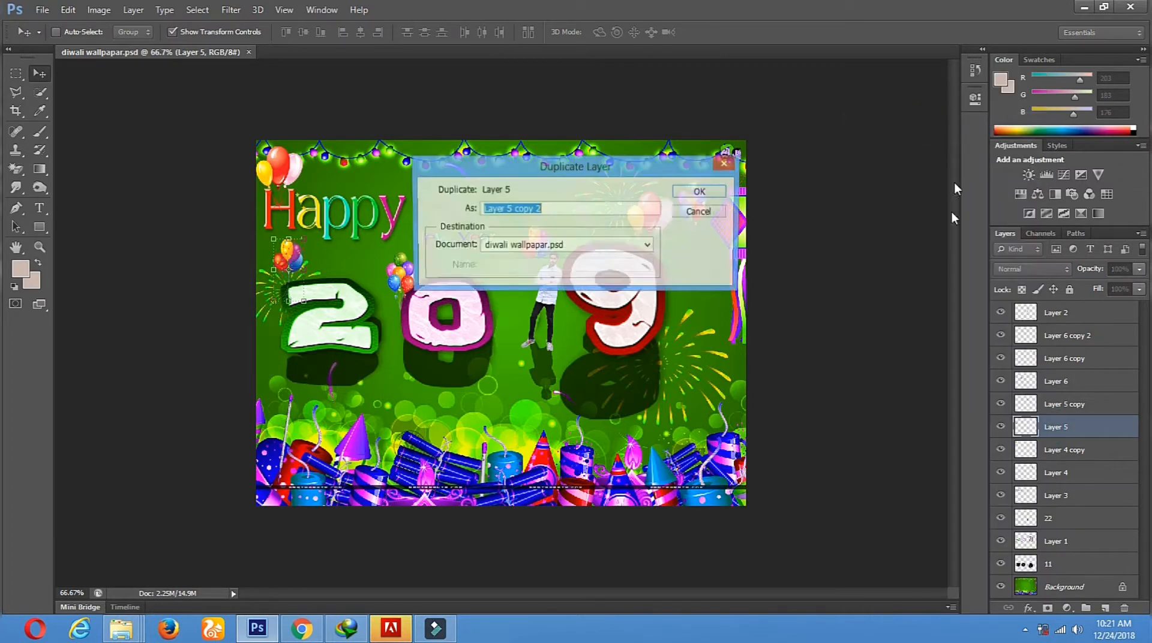
left_click(699, 192)
left_click_drag(286, 260, 452, 208)
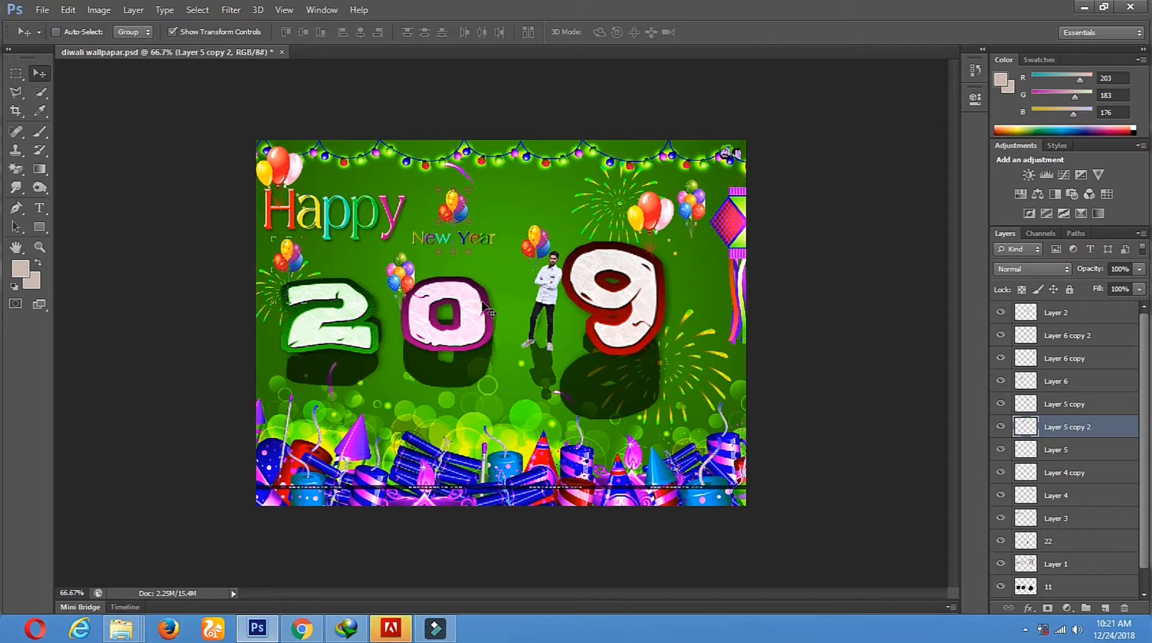
Save a JPEG copy to the Desktop as Plz Subscribe Channel thankew, with High quality and Progressive format using 3 scans.
left_click(16, 92)
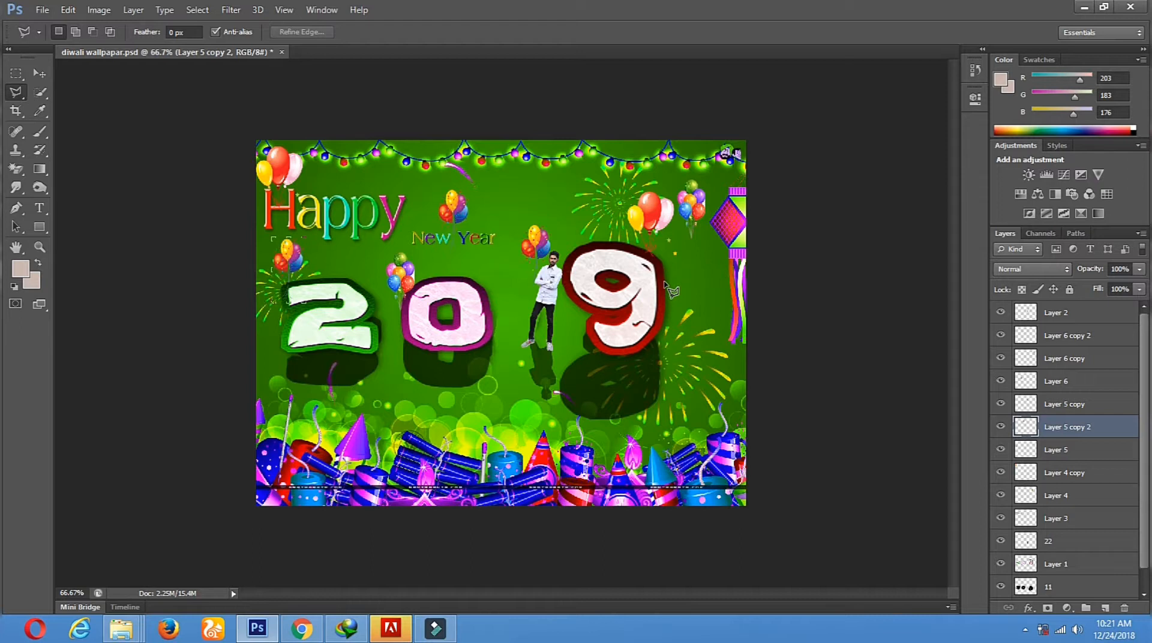
left_click(47, 7)
left_click(92, 181)
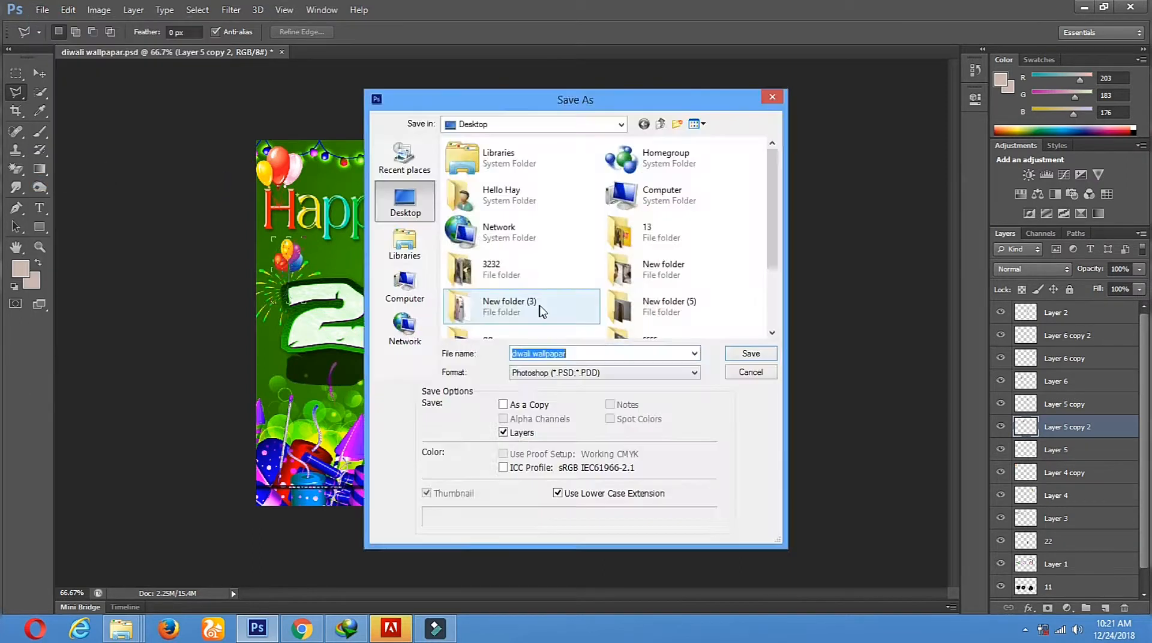
left_click(558, 373)
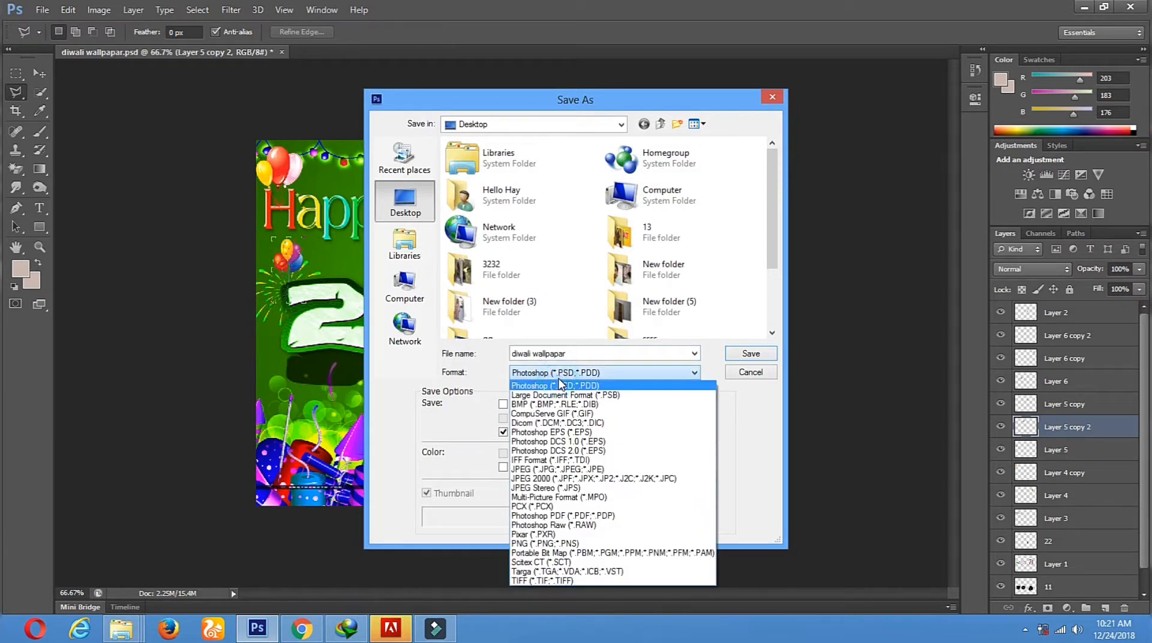
left_click(561, 469)
left_click(593, 351)
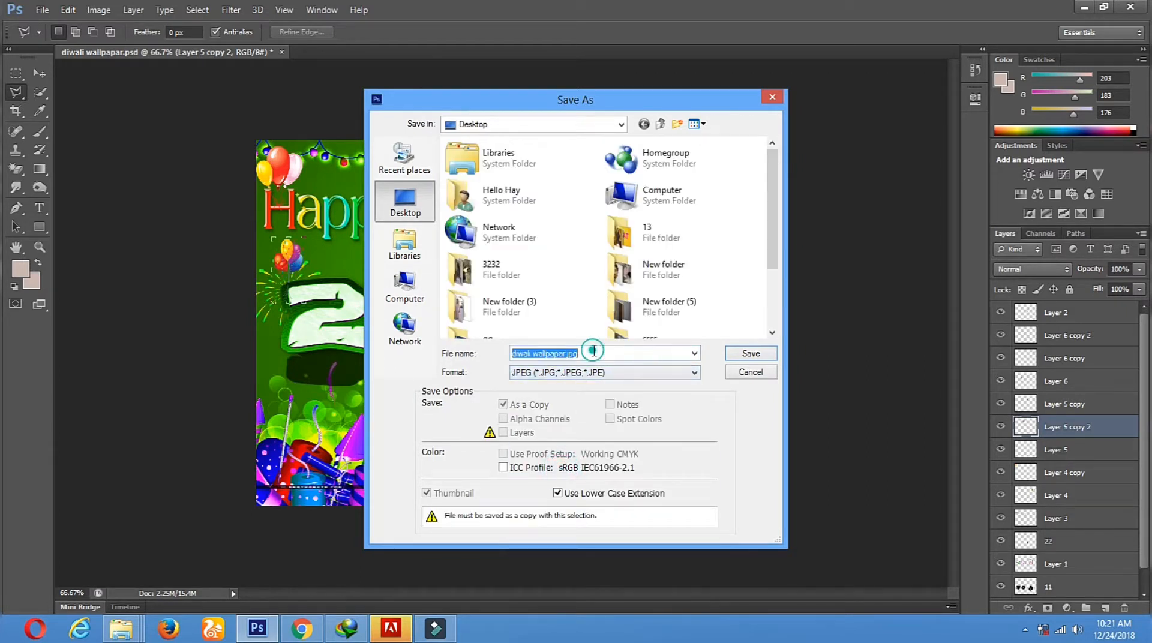
type("Plz Subscribe Channel thankew")
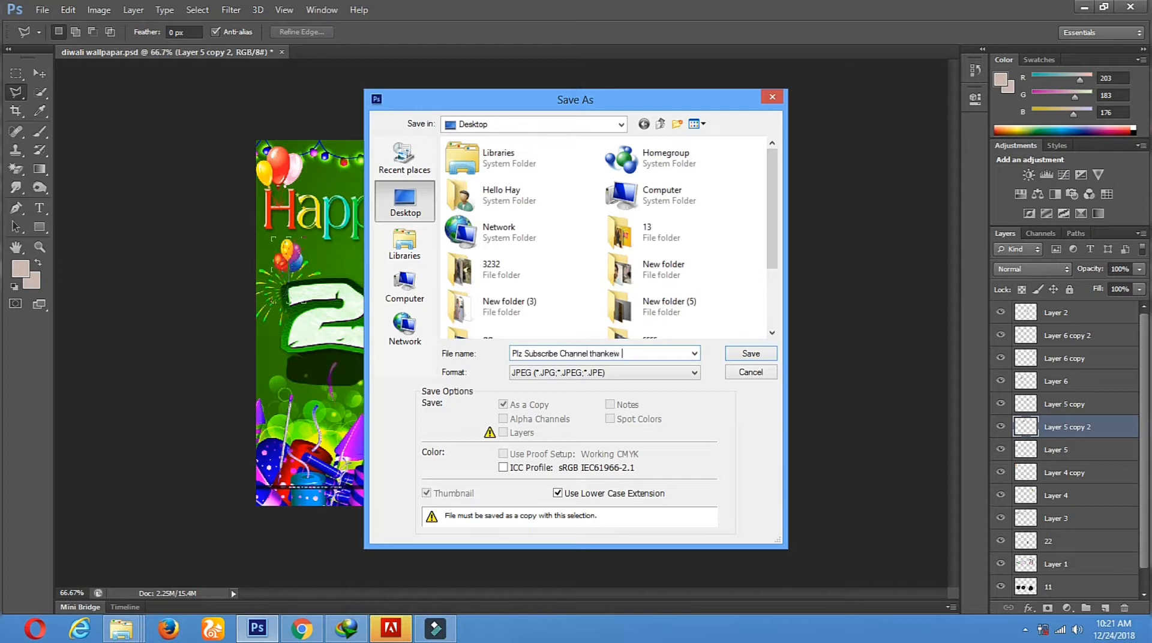
key("Return")
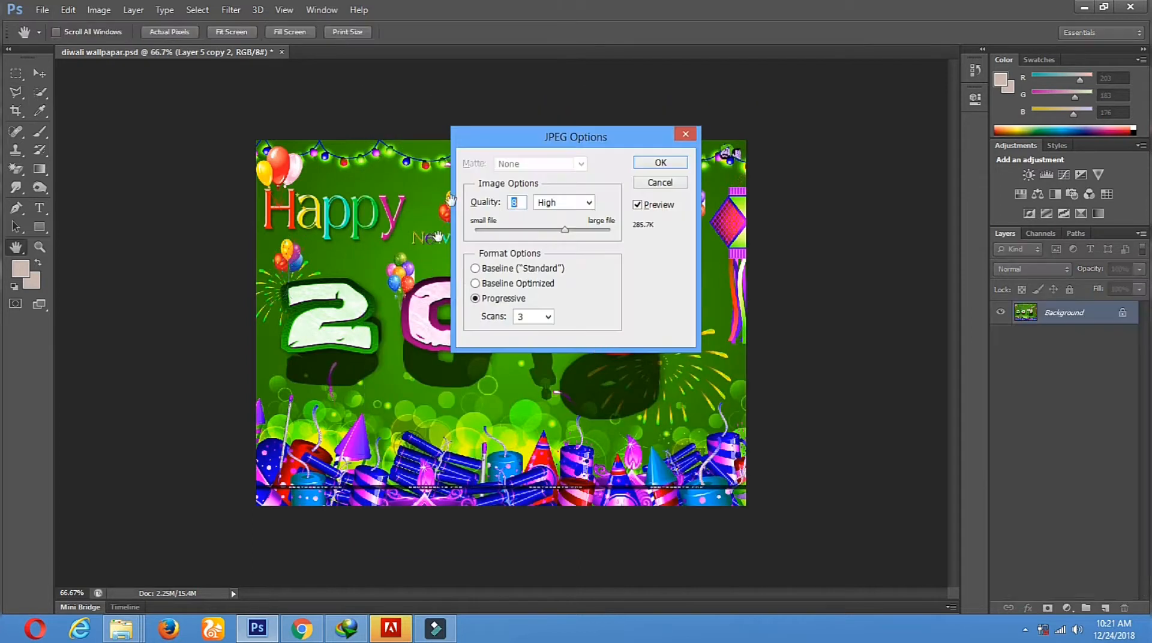
left_click(661, 162)
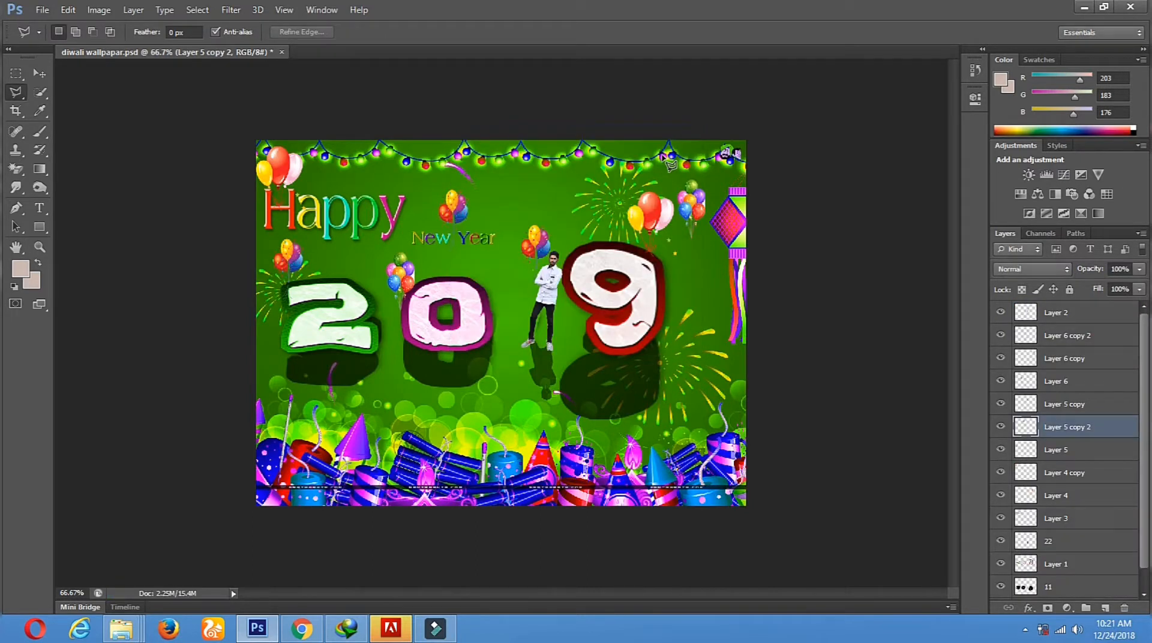
left_click(1026, 635)
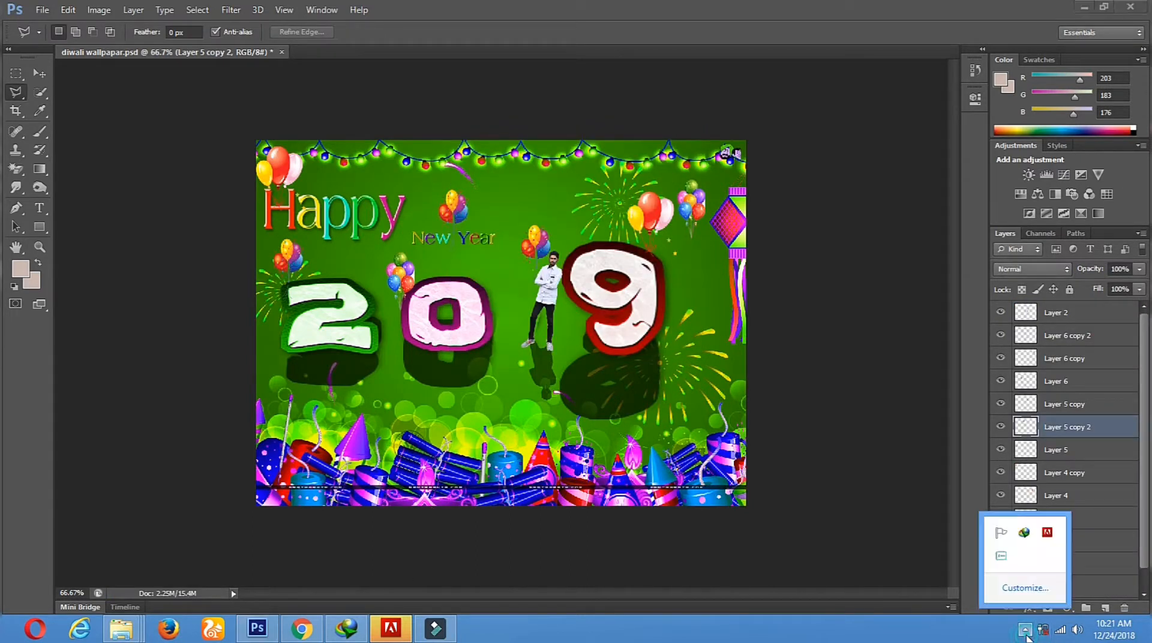
right_click(1001, 555)
left_click(1008, 505)
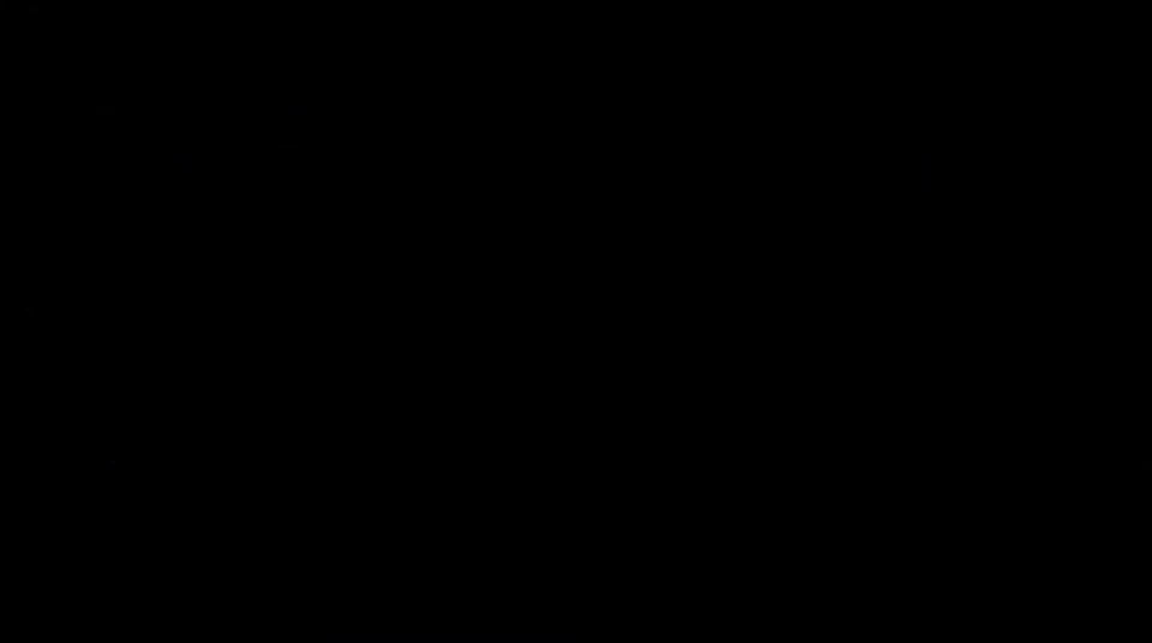